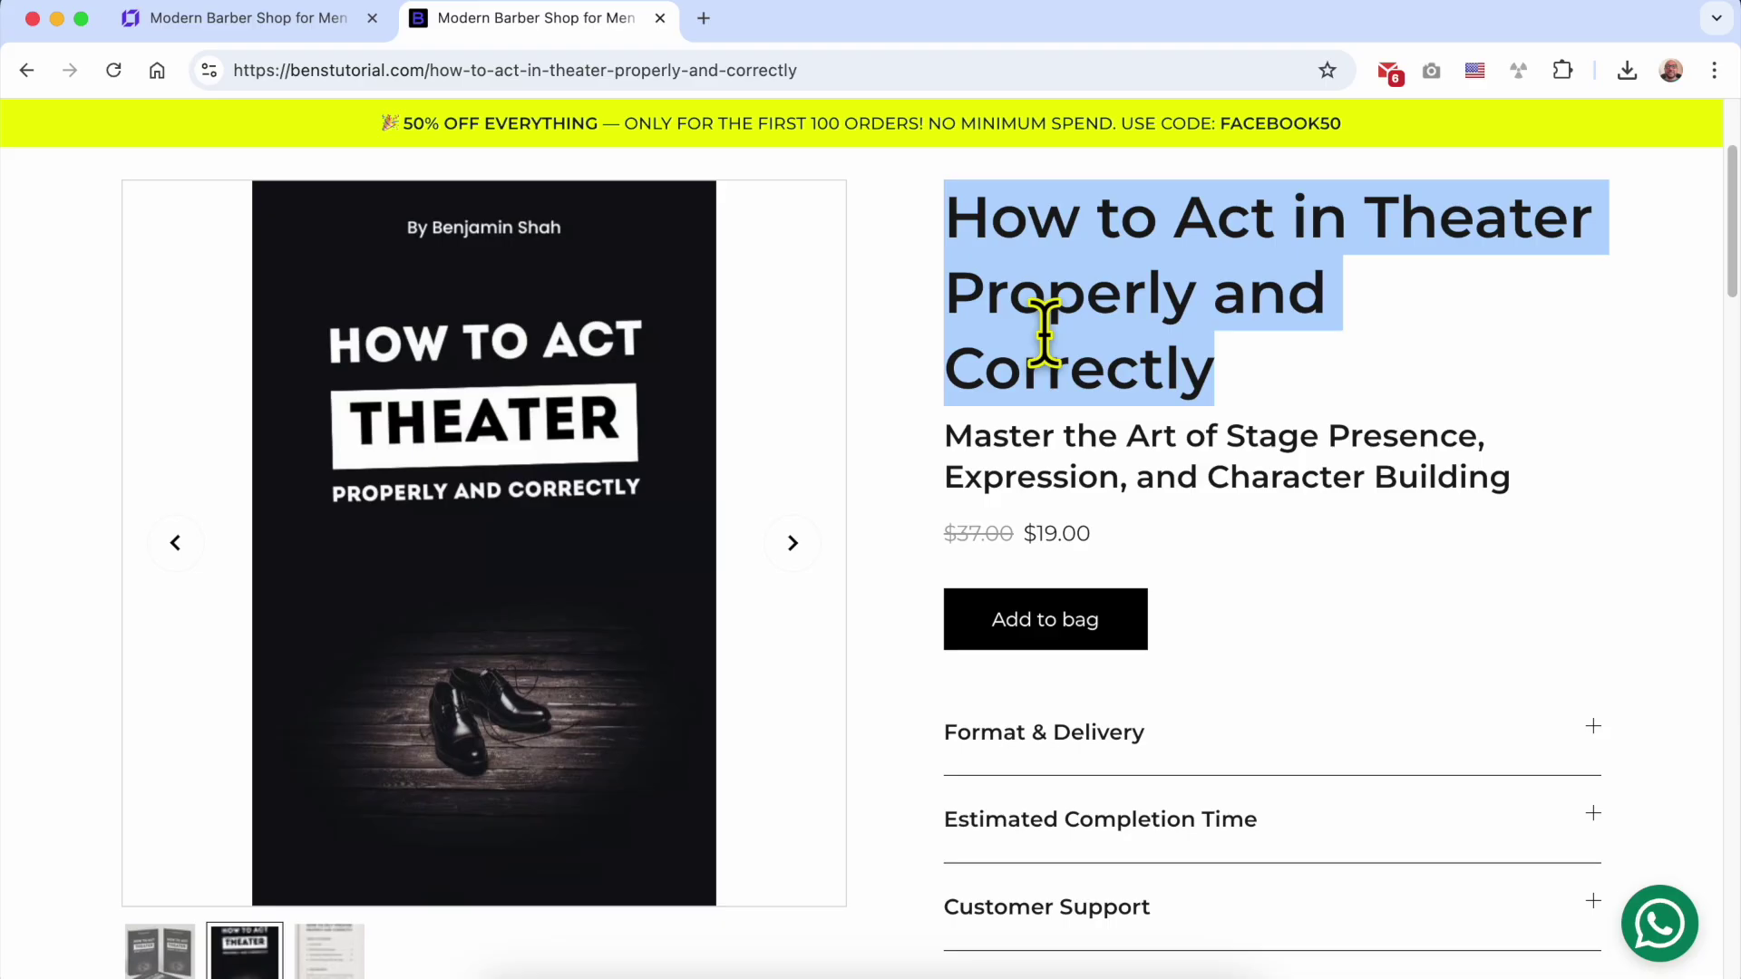
- Examine the eBook product page's title, subtitle, prices, and its delivery, completion time, support and refund policy sections
triple_click(1080, 233)
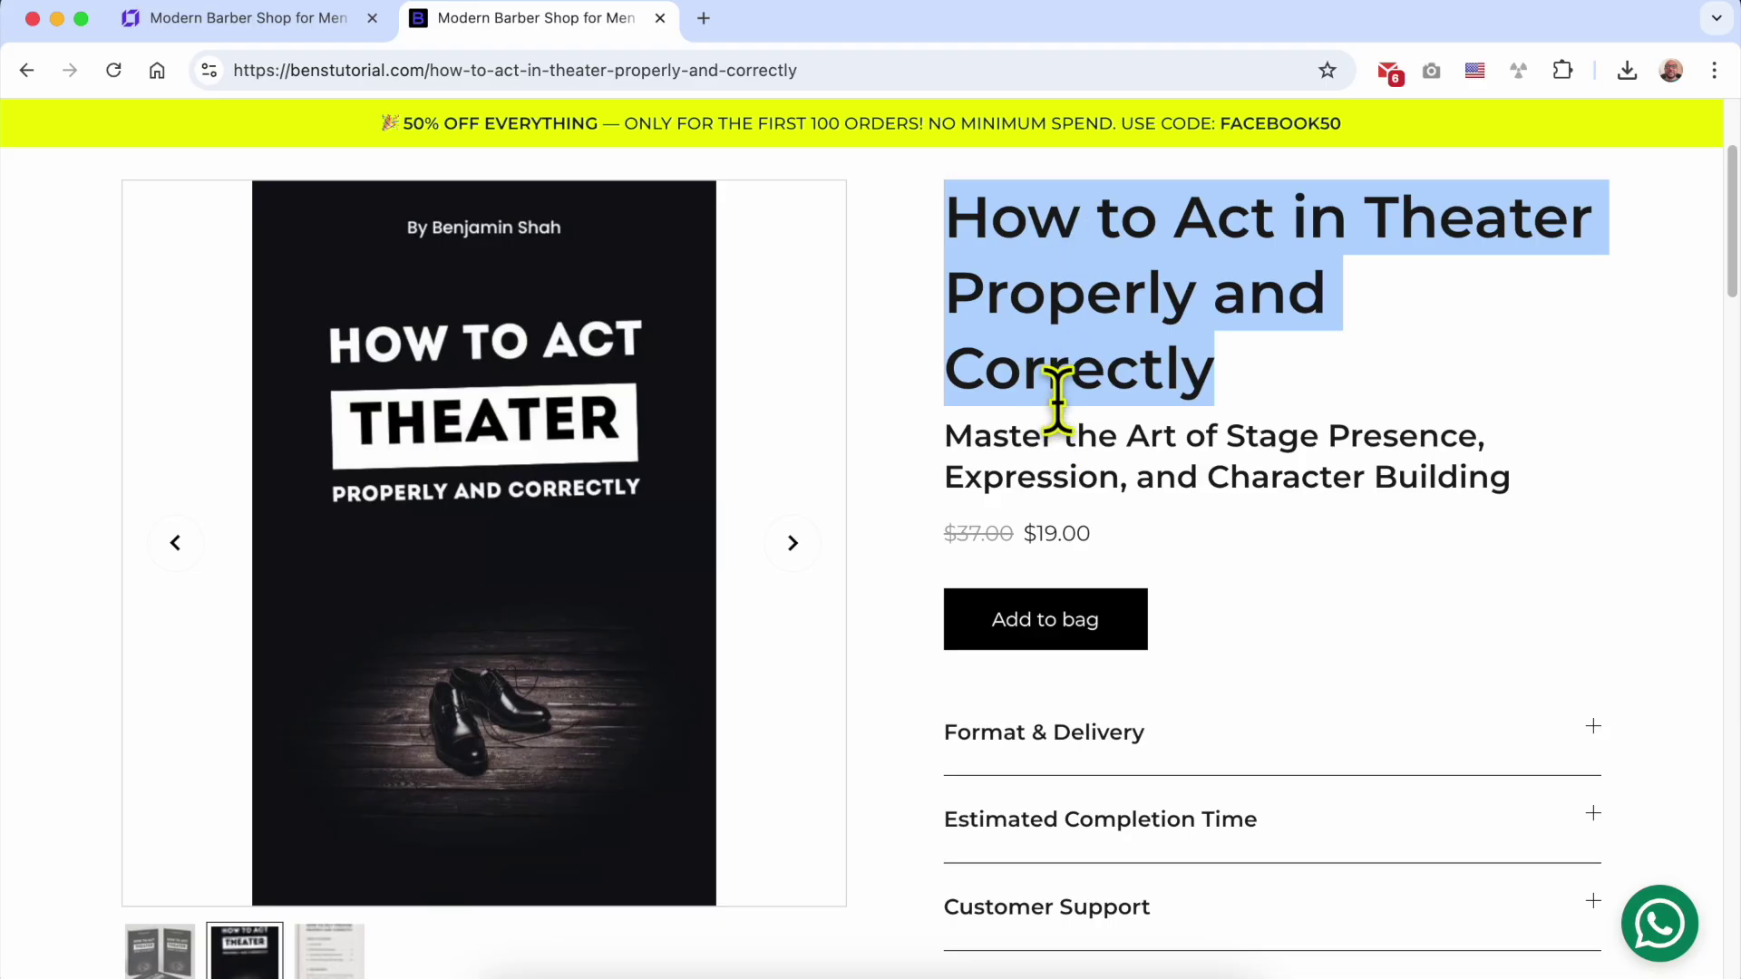
triple_click(1059, 438)
double_click(993, 526)
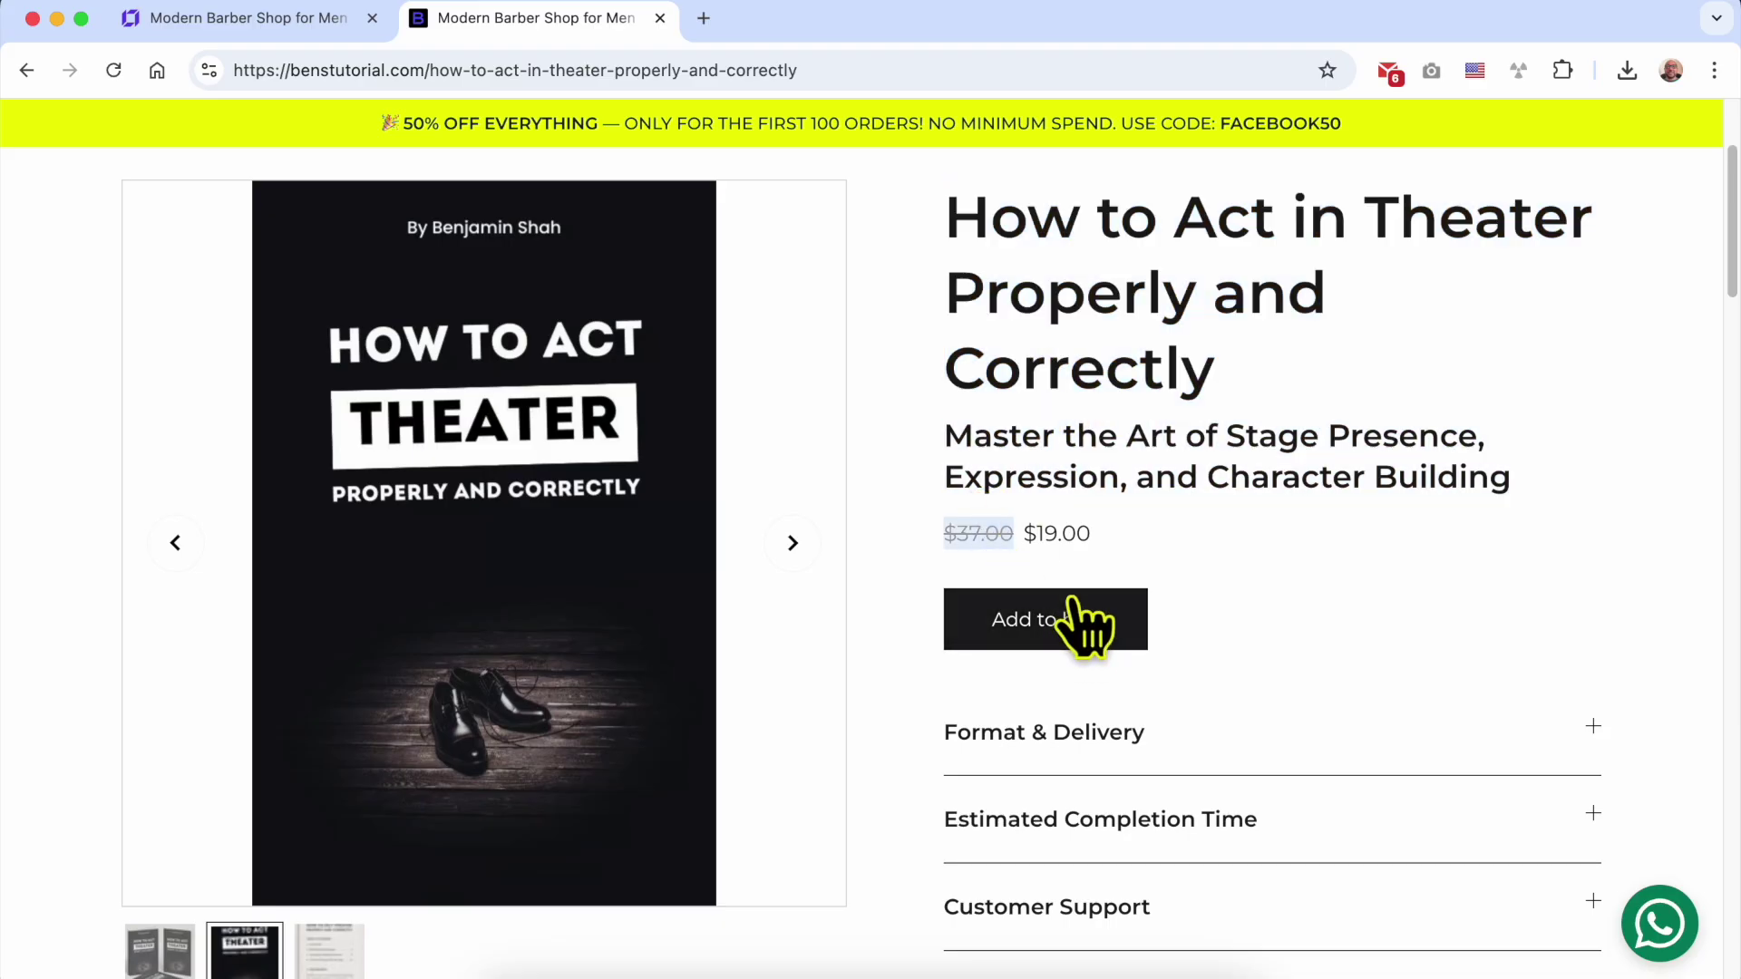
scroll(1107, 689, down, 2)
click(1110, 573)
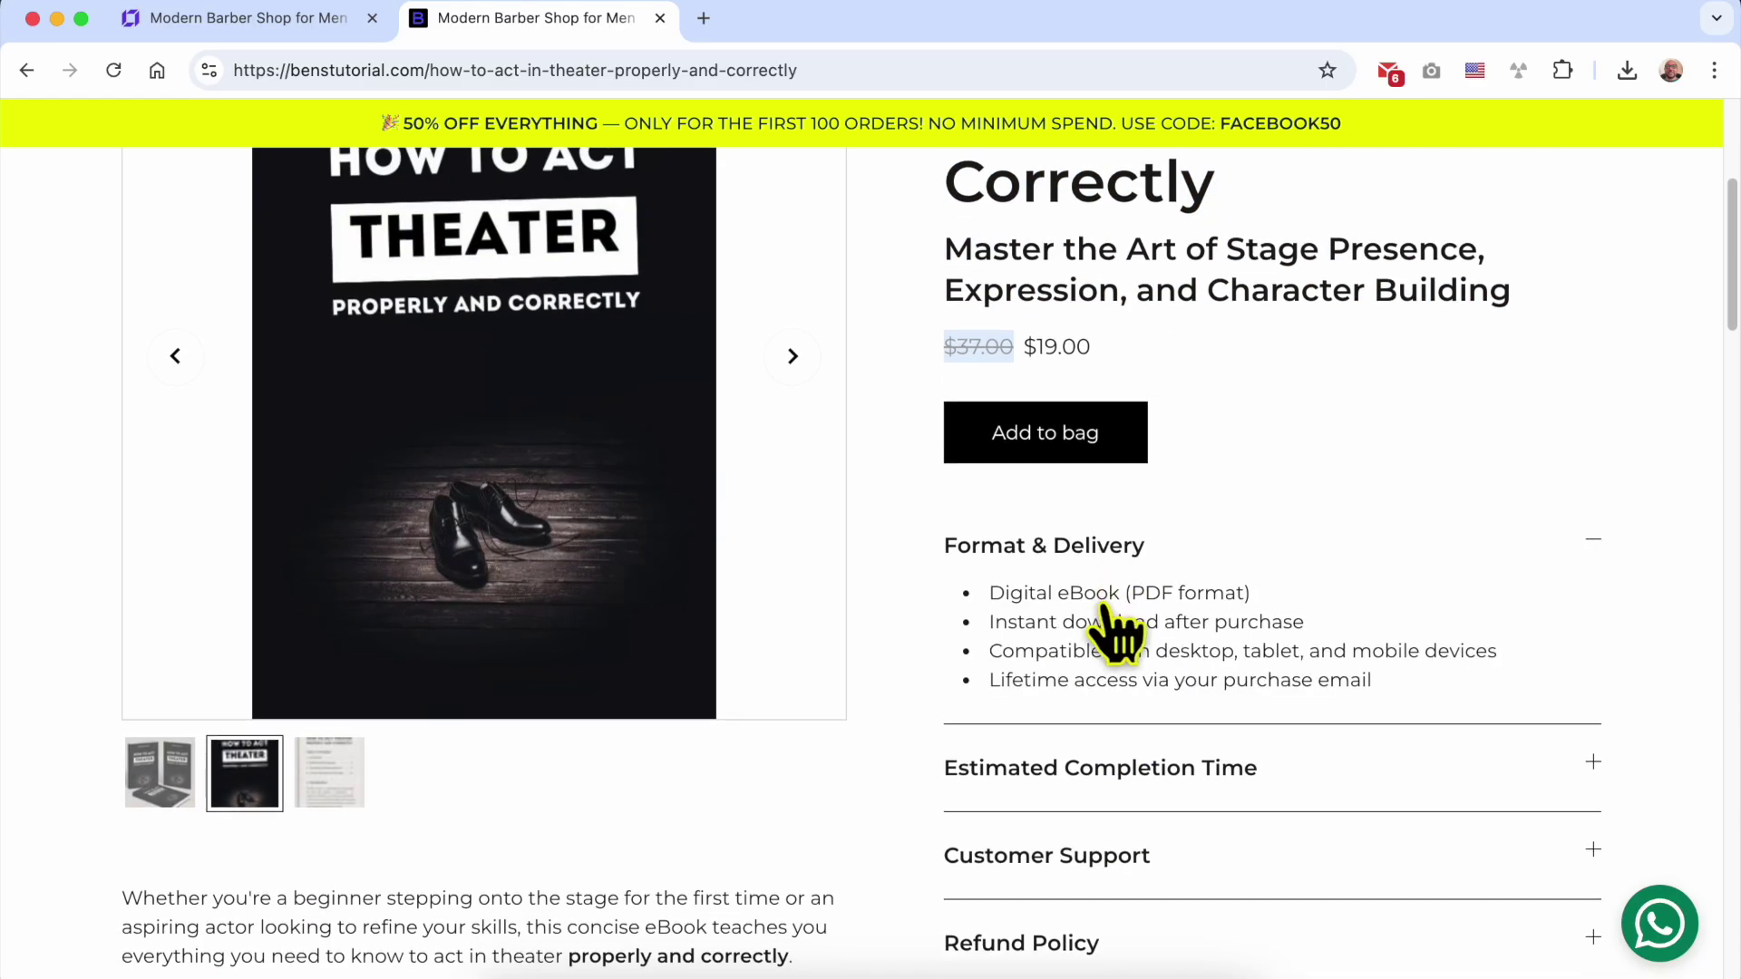
click(1101, 766)
scroll(1119, 804, down, 1)
click(1100, 692)
scroll(1049, 804, down, 2)
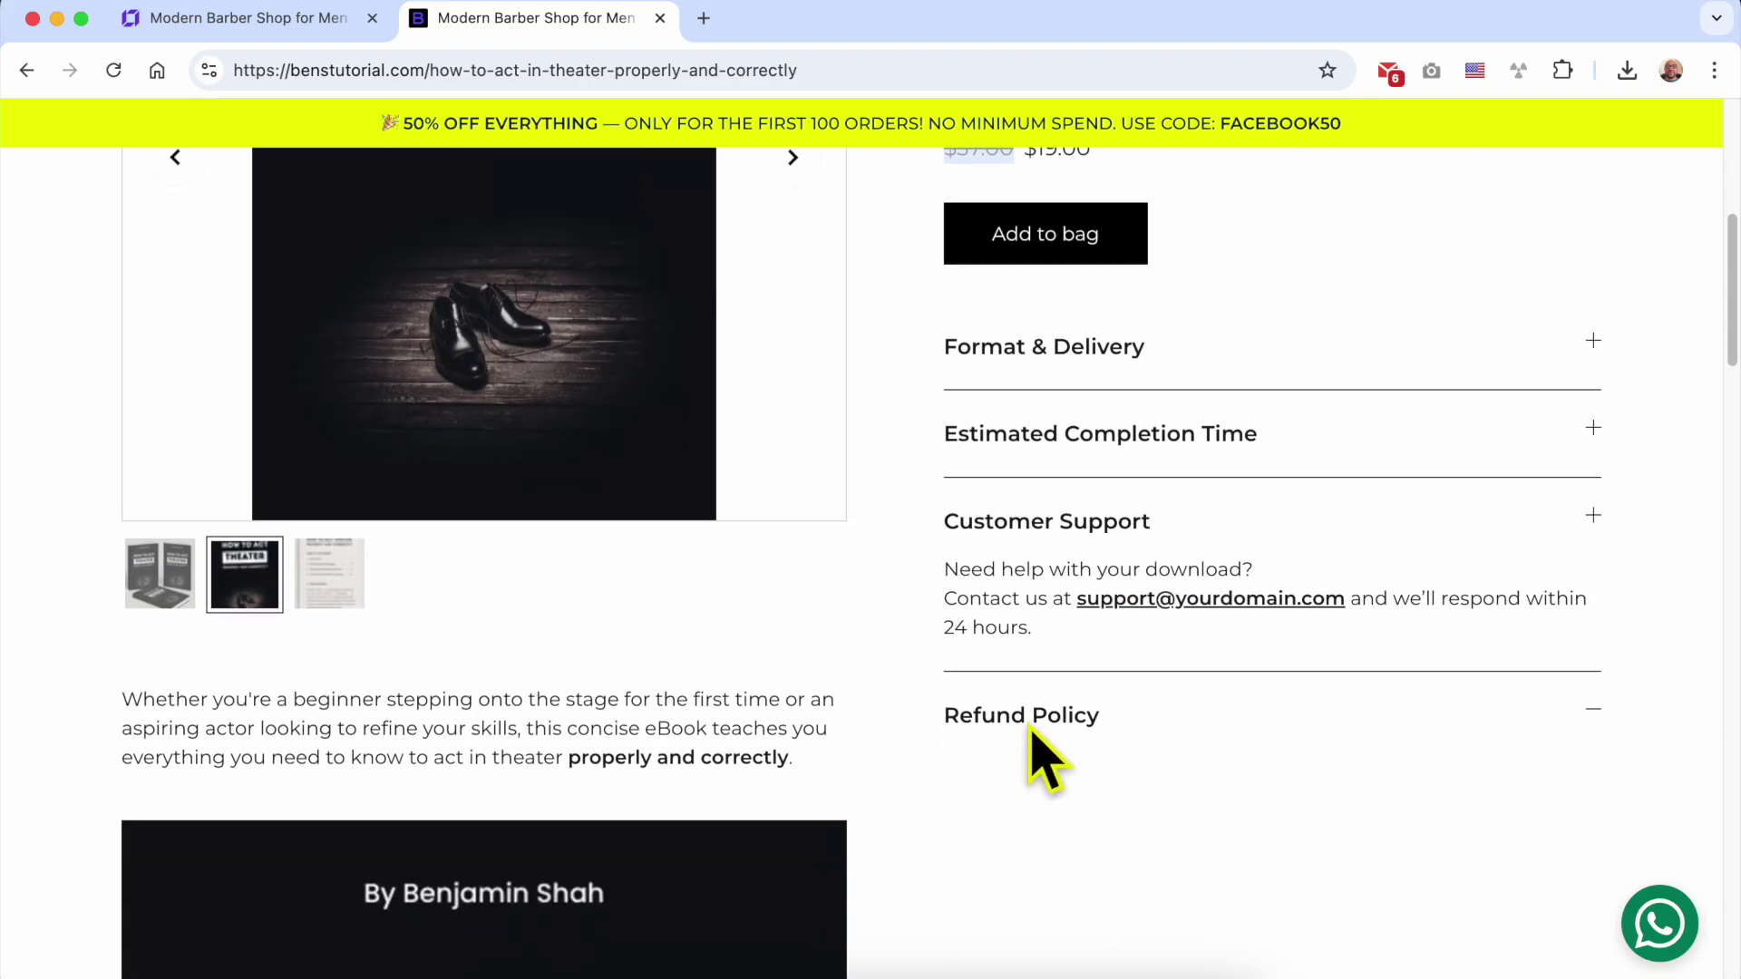
click(1042, 739)
- Browse the eBook's image gallery, read its description, and look over the recommended products on the page
scroll(734, 544, up, 4)
scroll(792, 507, up, 2)
click(793, 537)
click(794, 538)
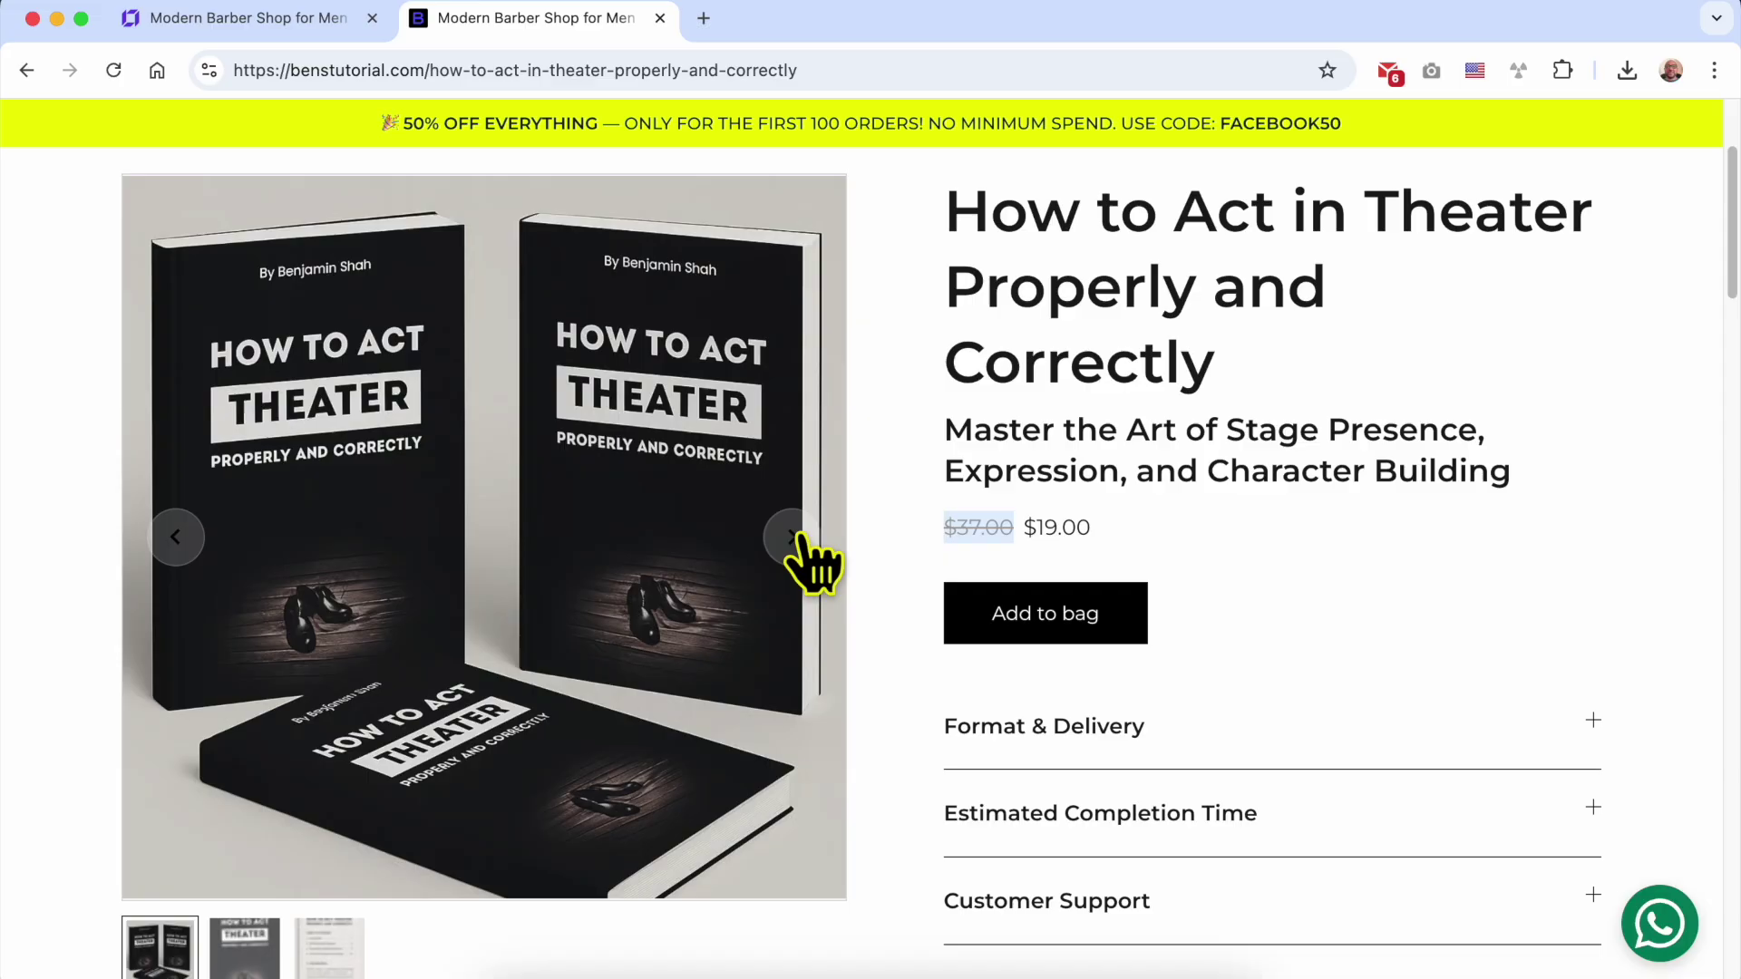
click(793, 537)
click(794, 538)
scroll(808, 564, down, 10)
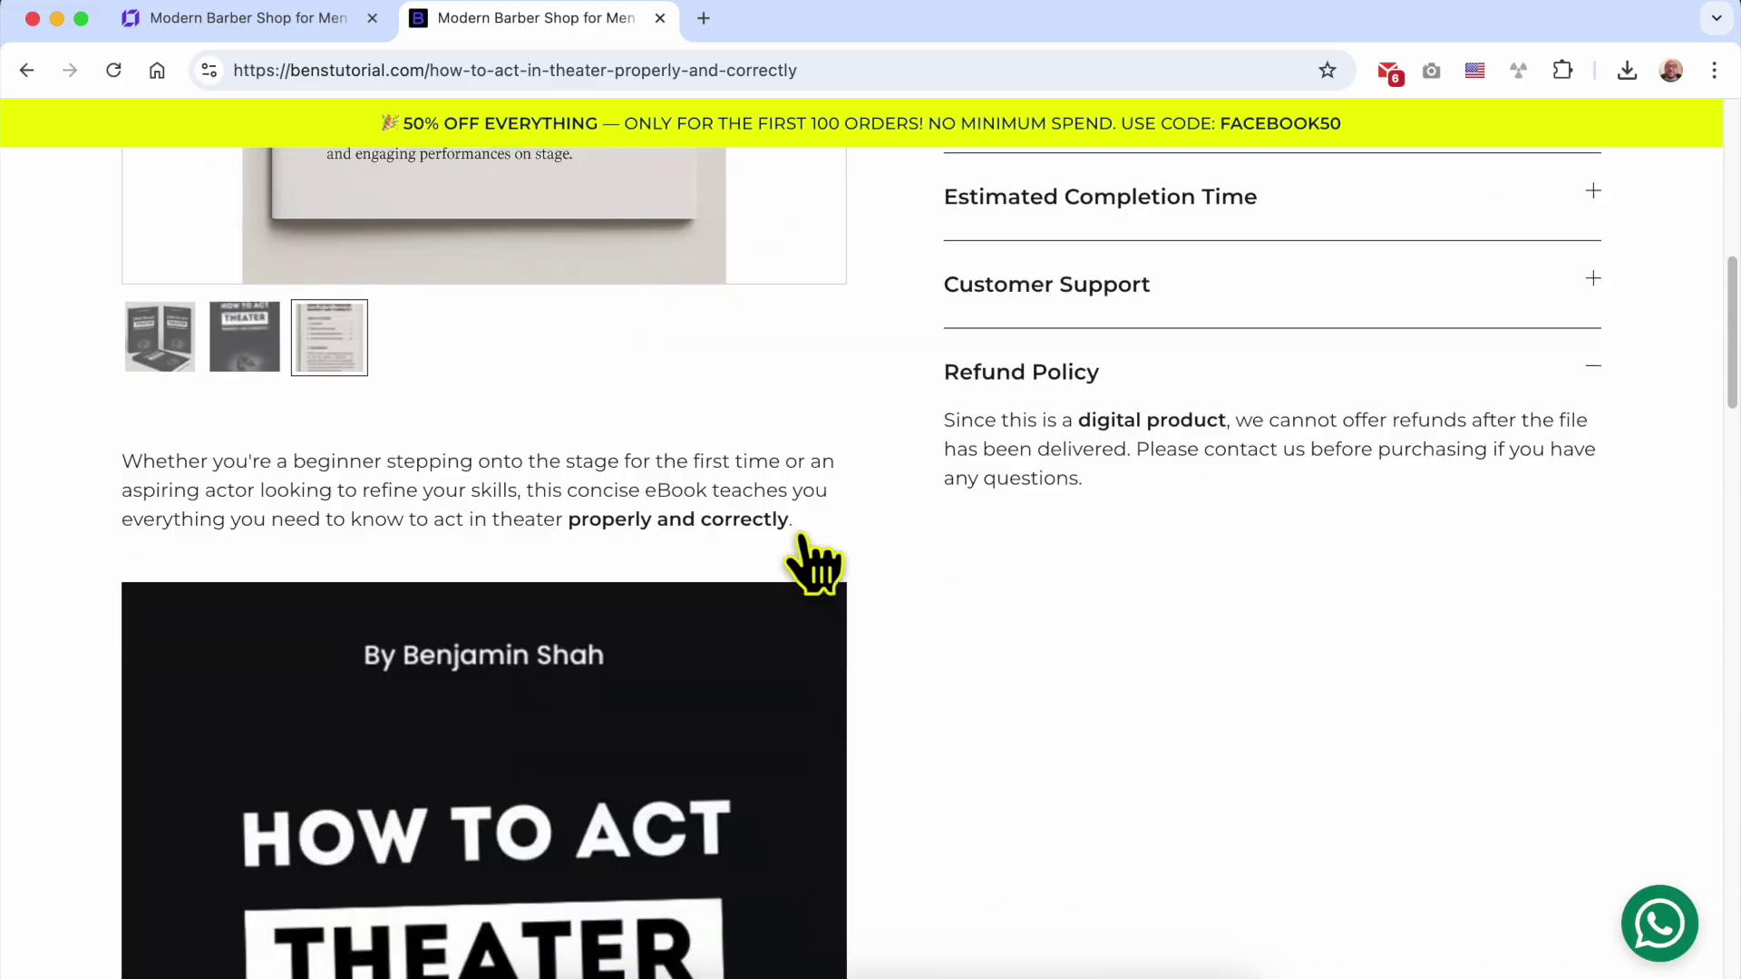
triple_click(594, 225)
scroll(588, 427, down, 16)
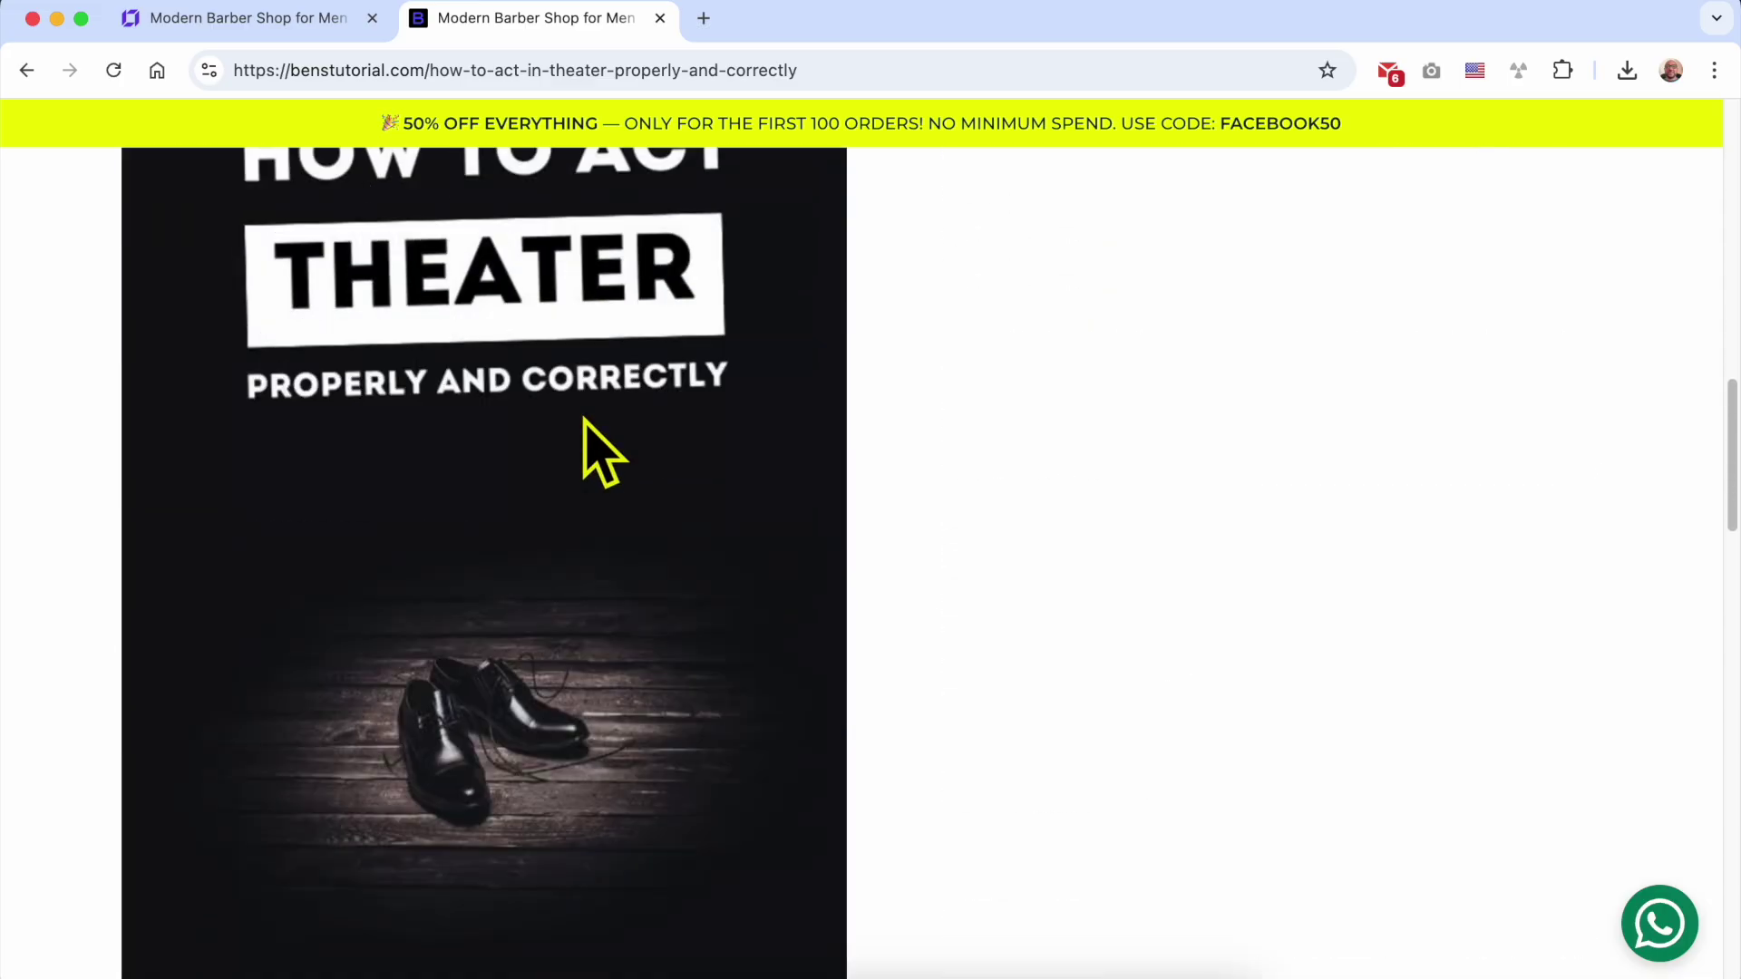
scroll(602, 454, down, 5)
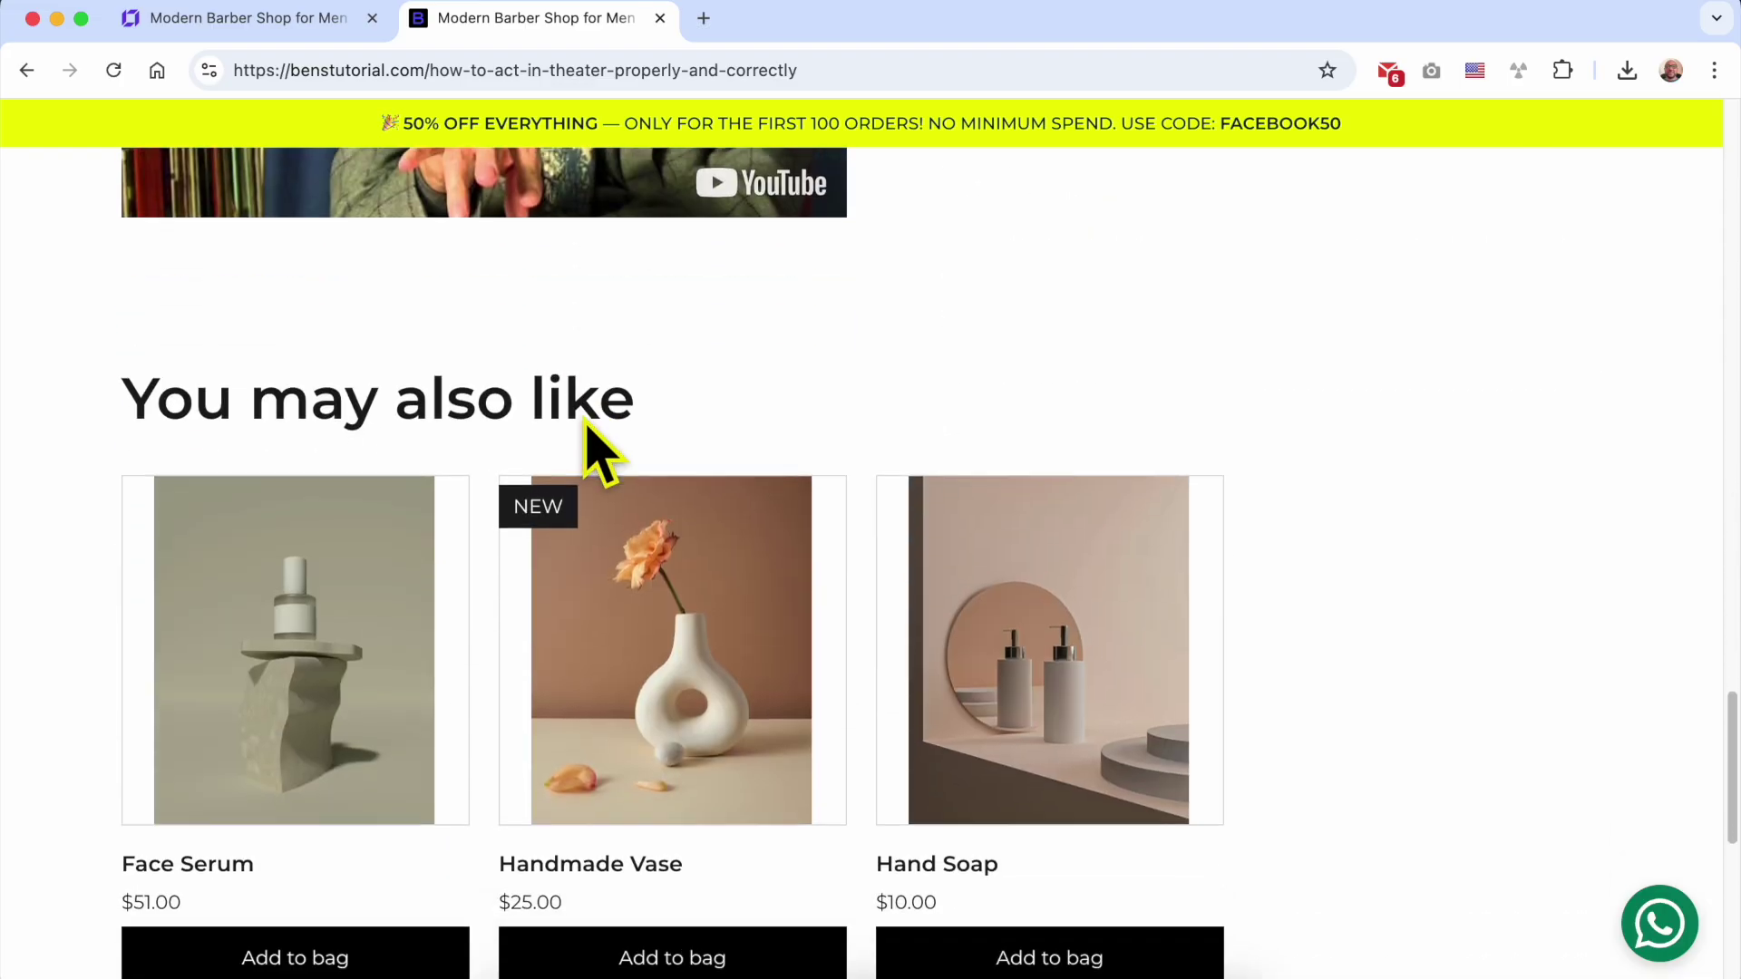
triple_click(359, 295)
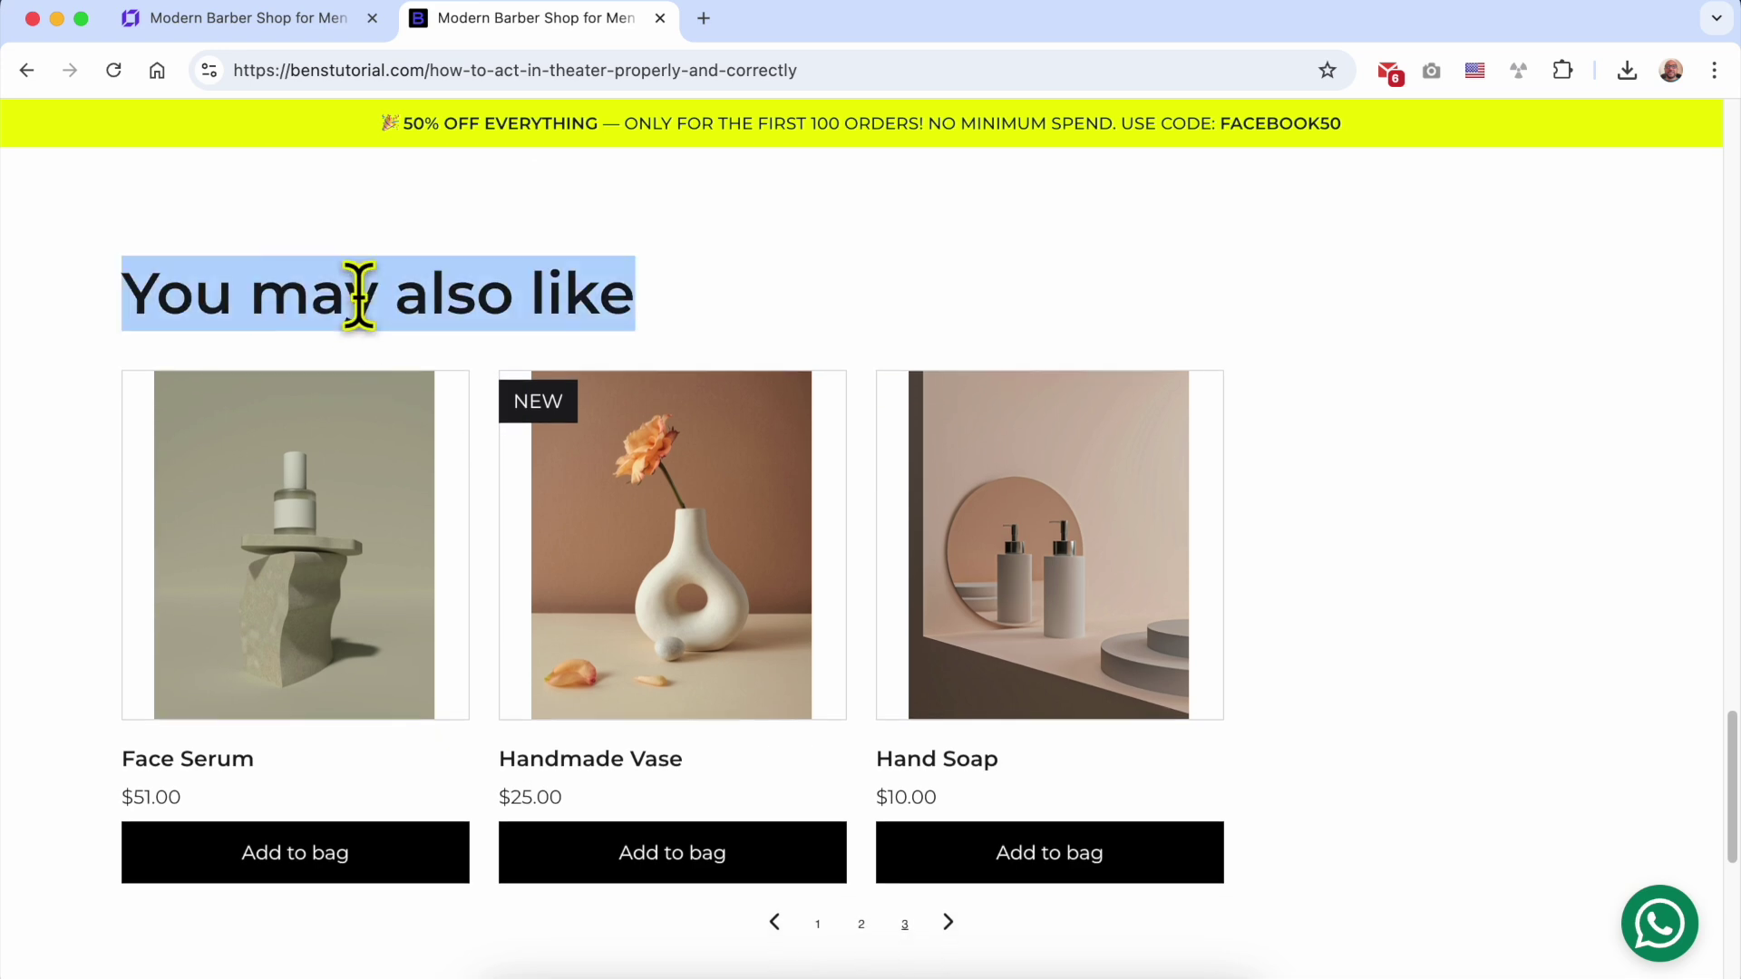
scroll(399, 294, up, 1)
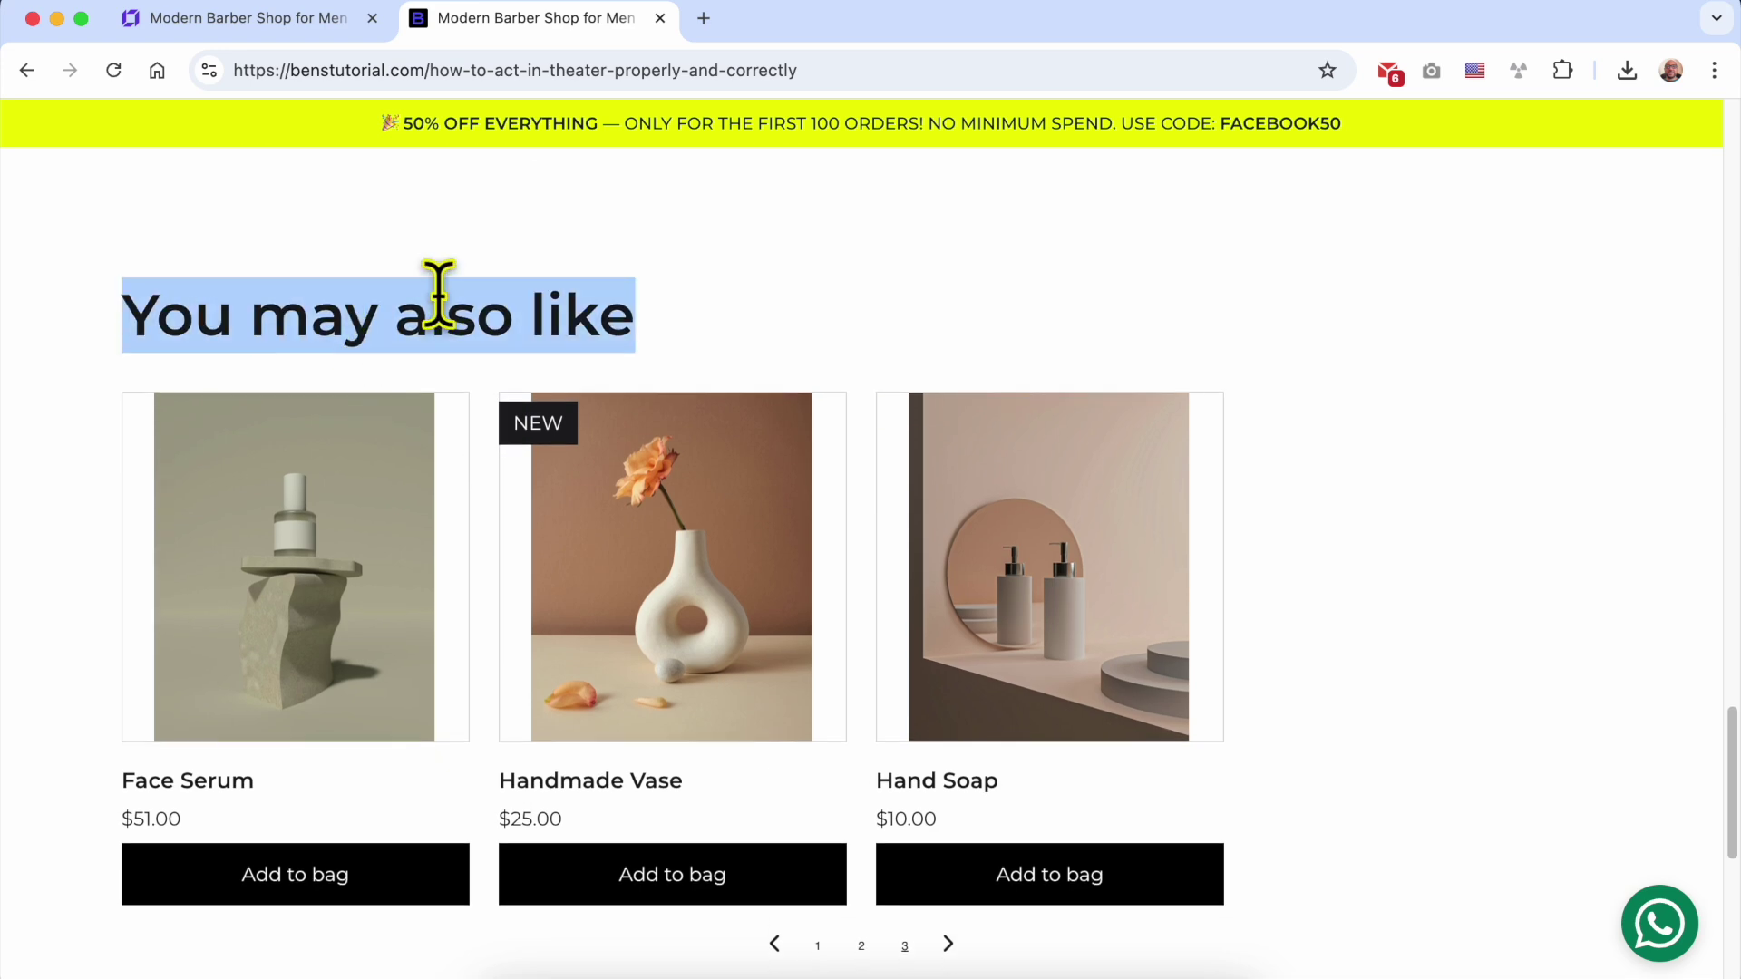
scroll(440, 295, up, 20)
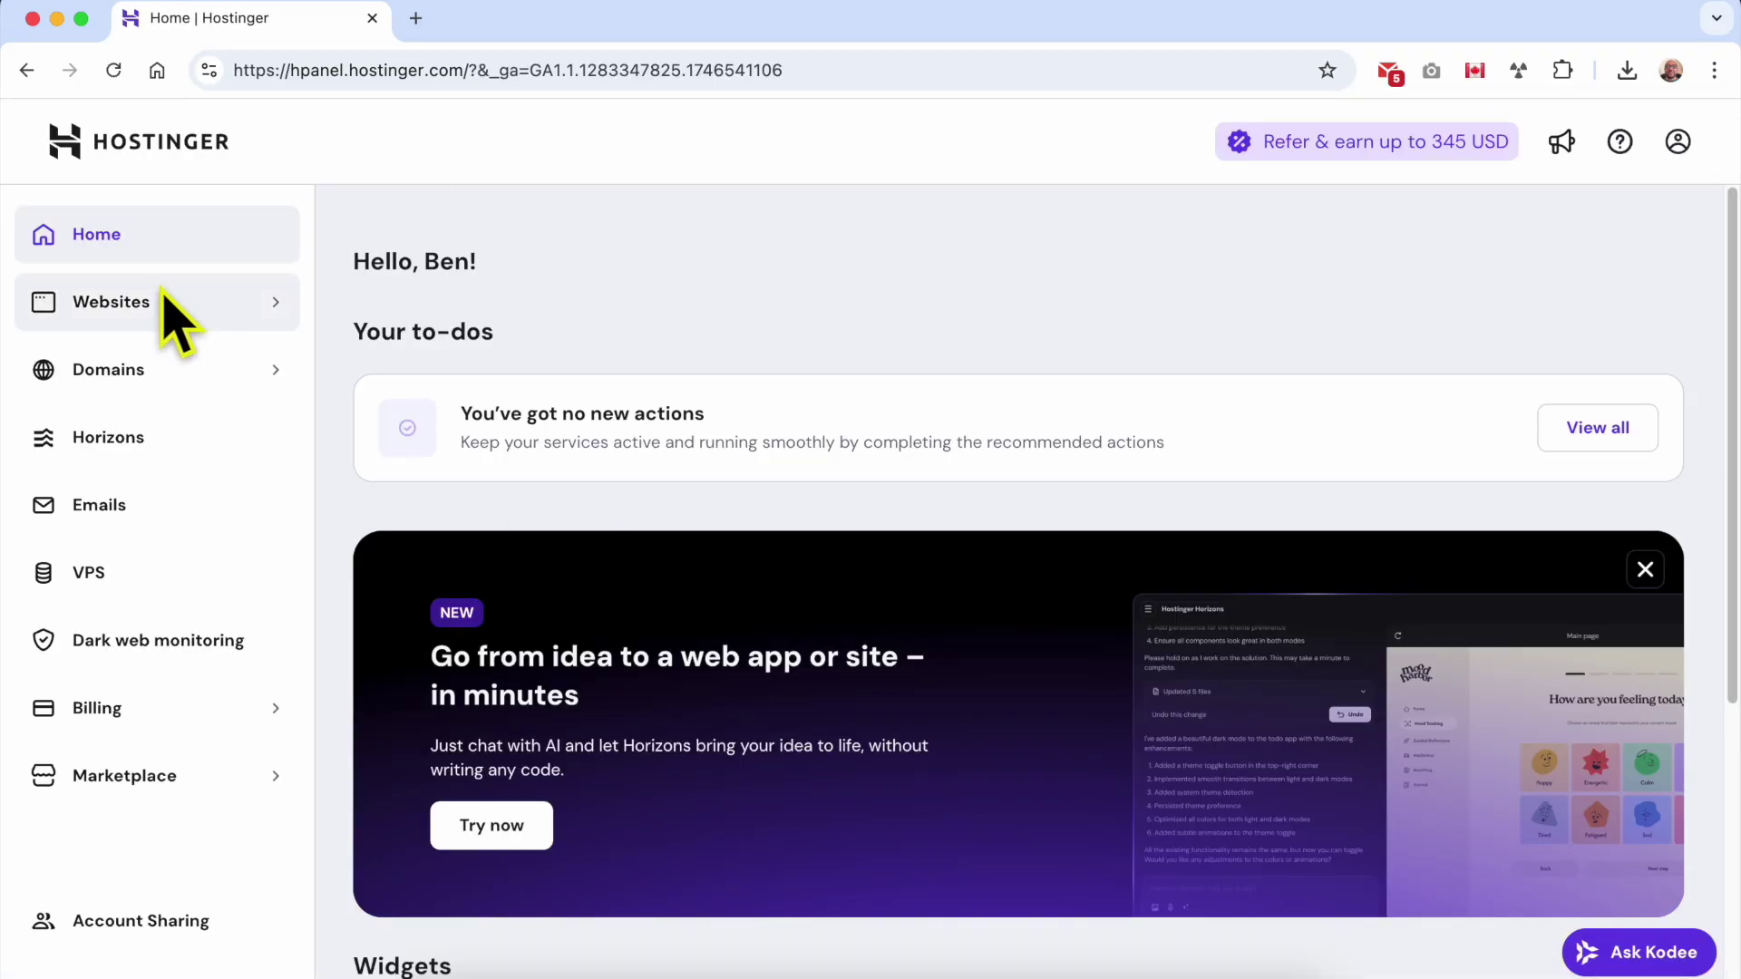
- Open the benstutorial.com website for editing from the Hostinger websites list and go to its store manager
click(164, 309)
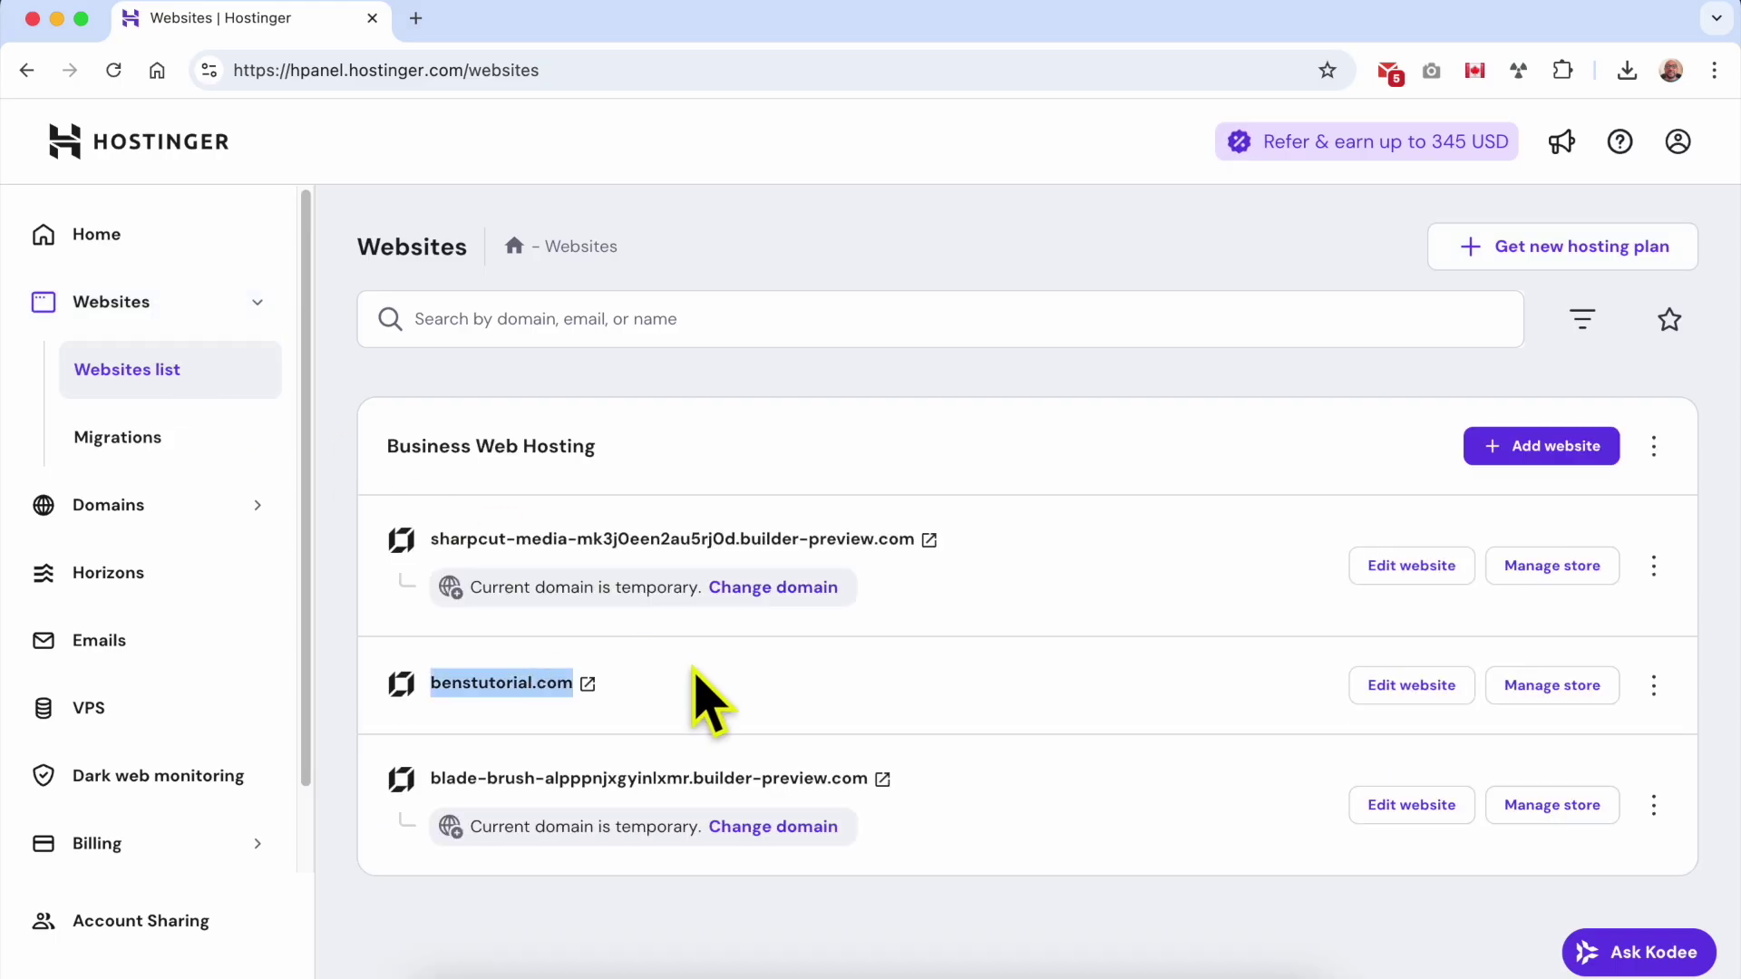
click(1430, 691)
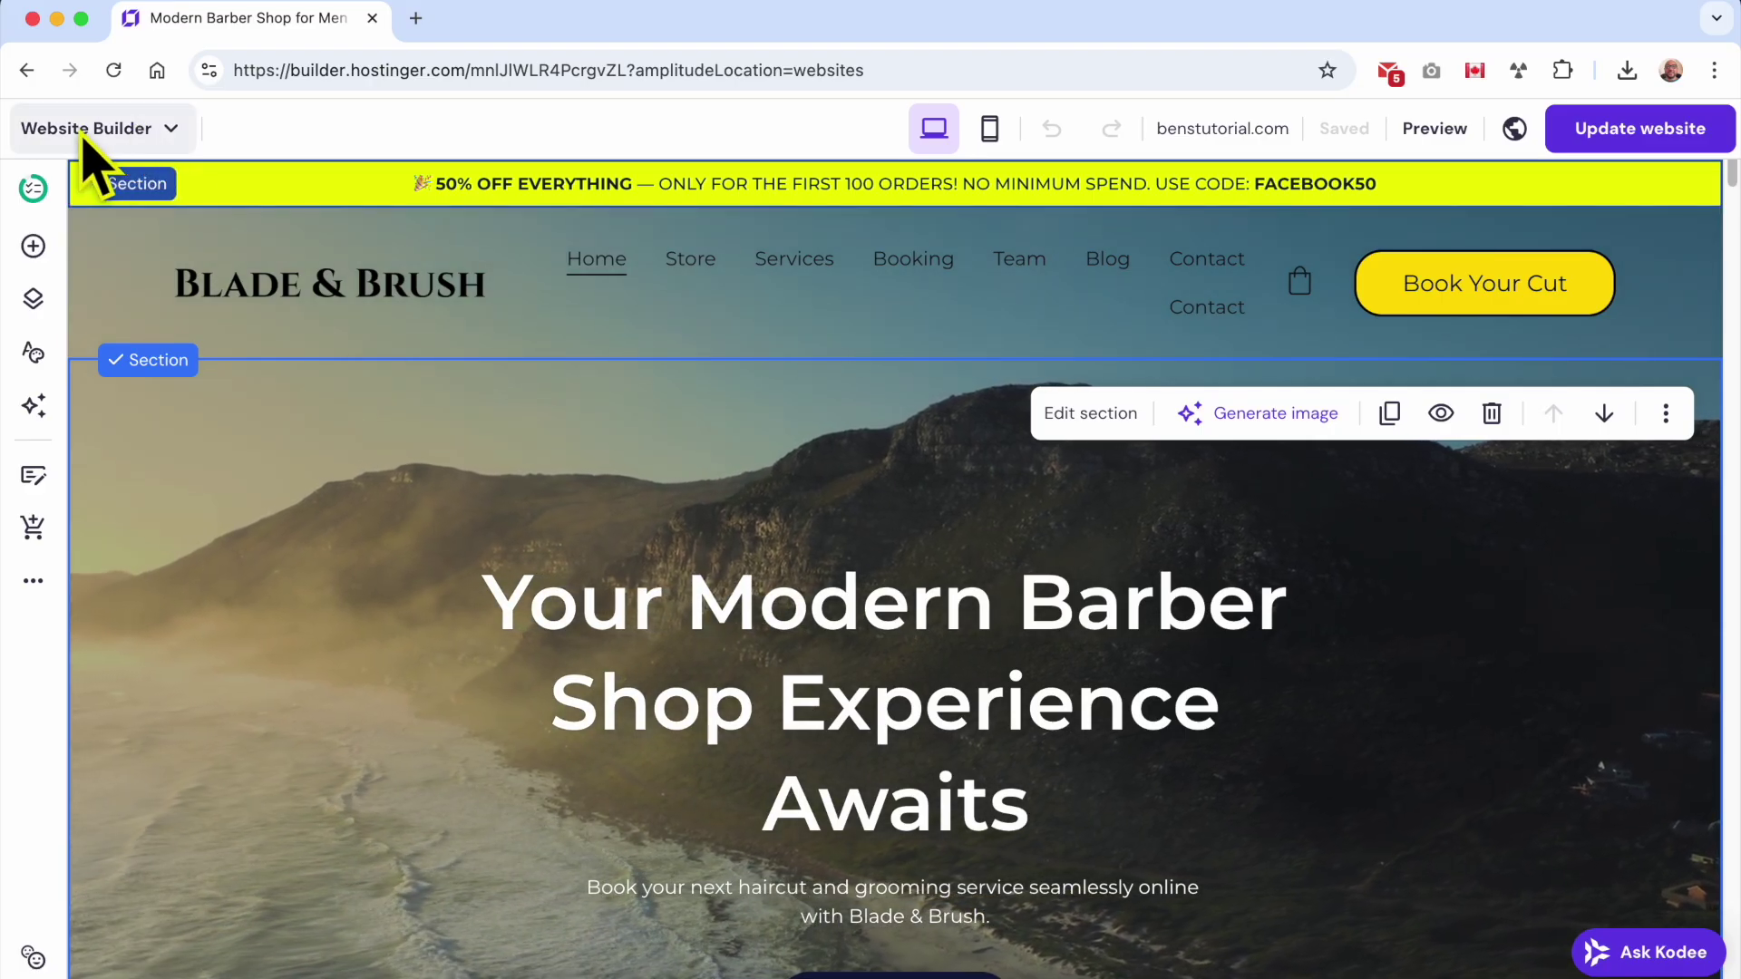
click(166, 136)
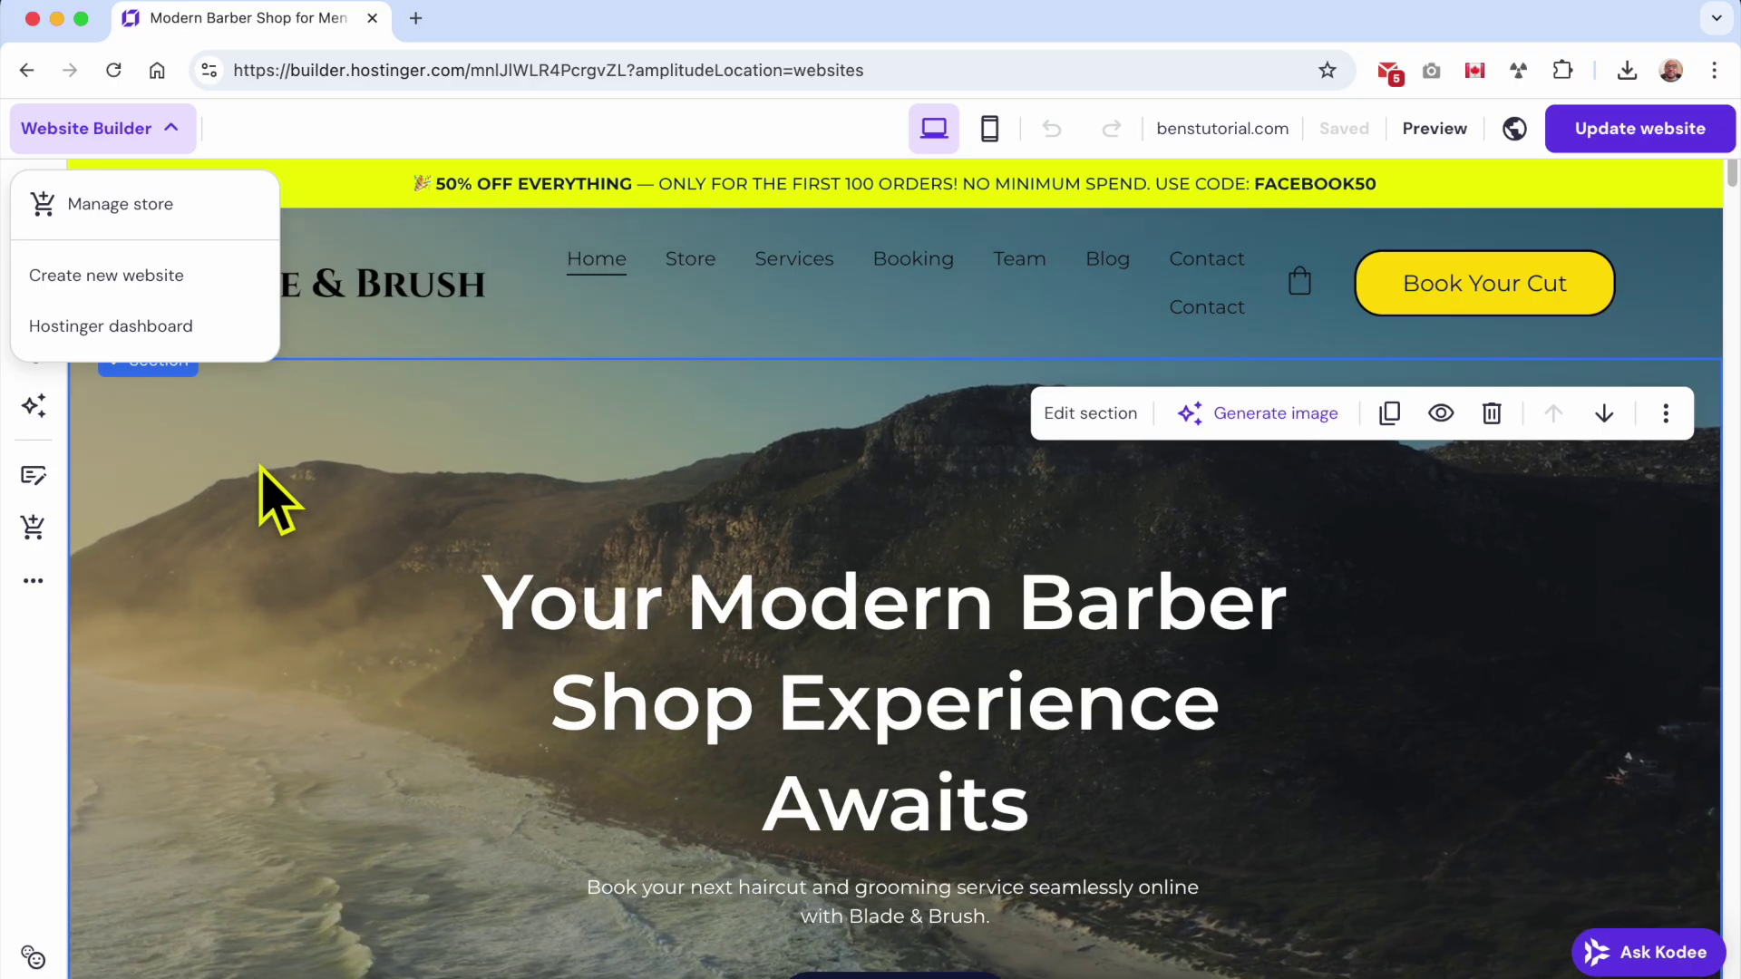
click(263, 469)
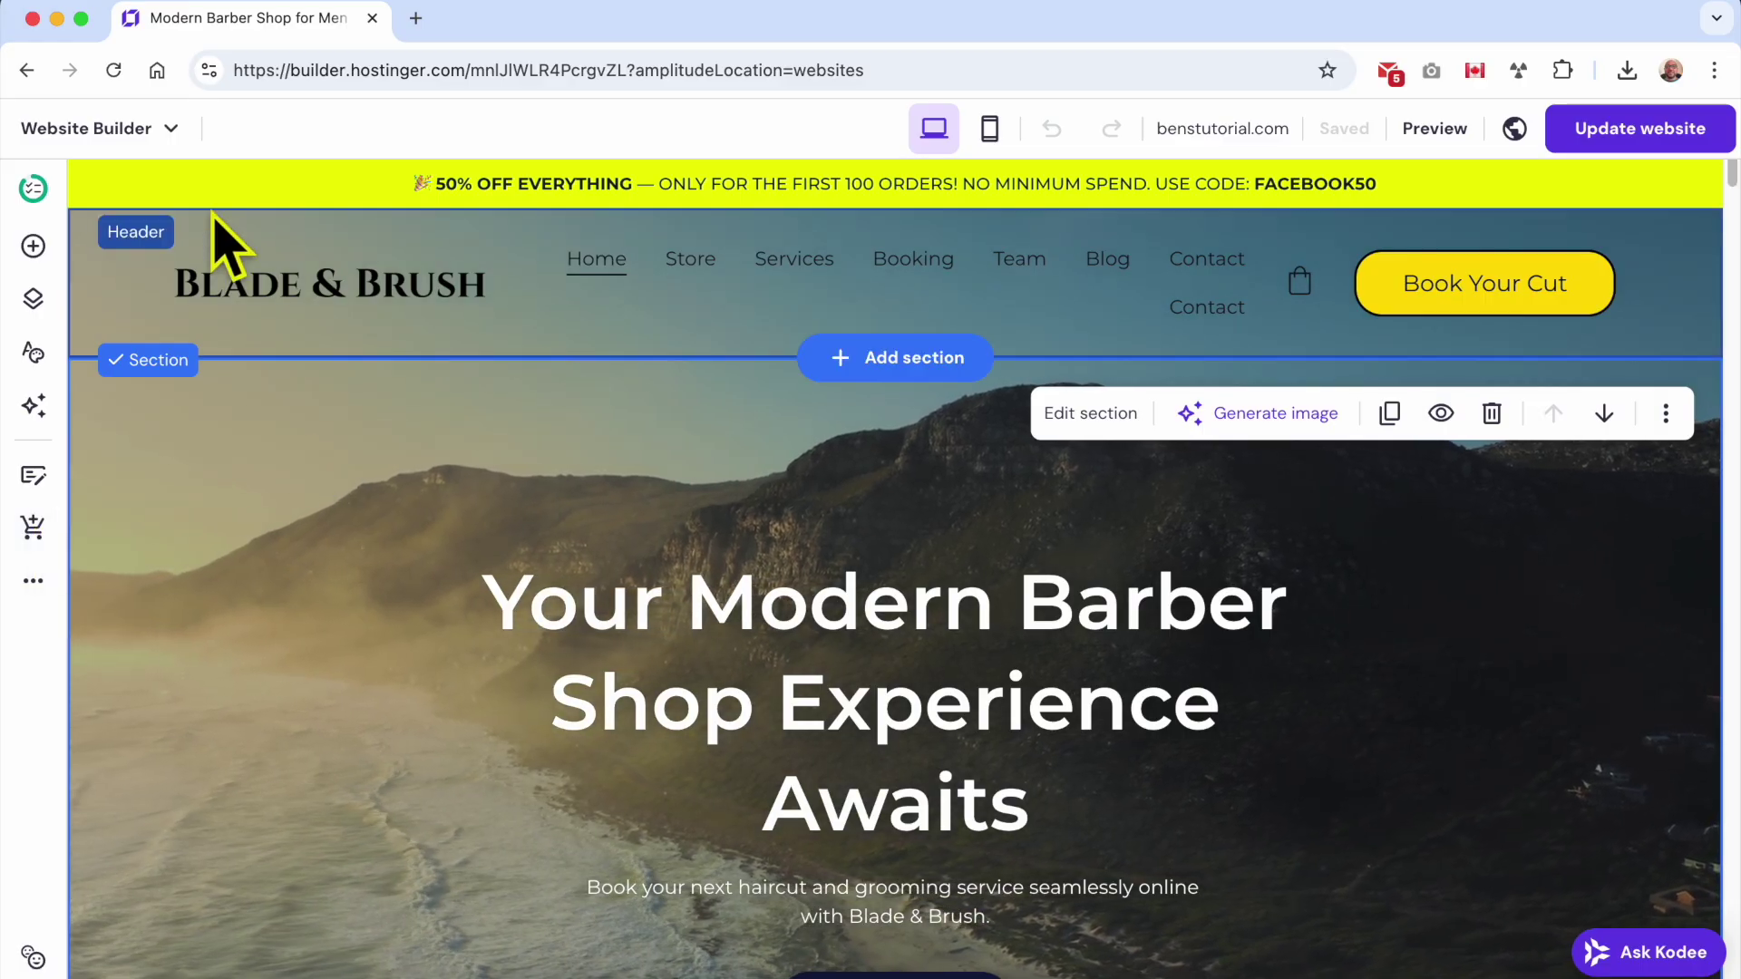
click(143, 130)
click(114, 216)
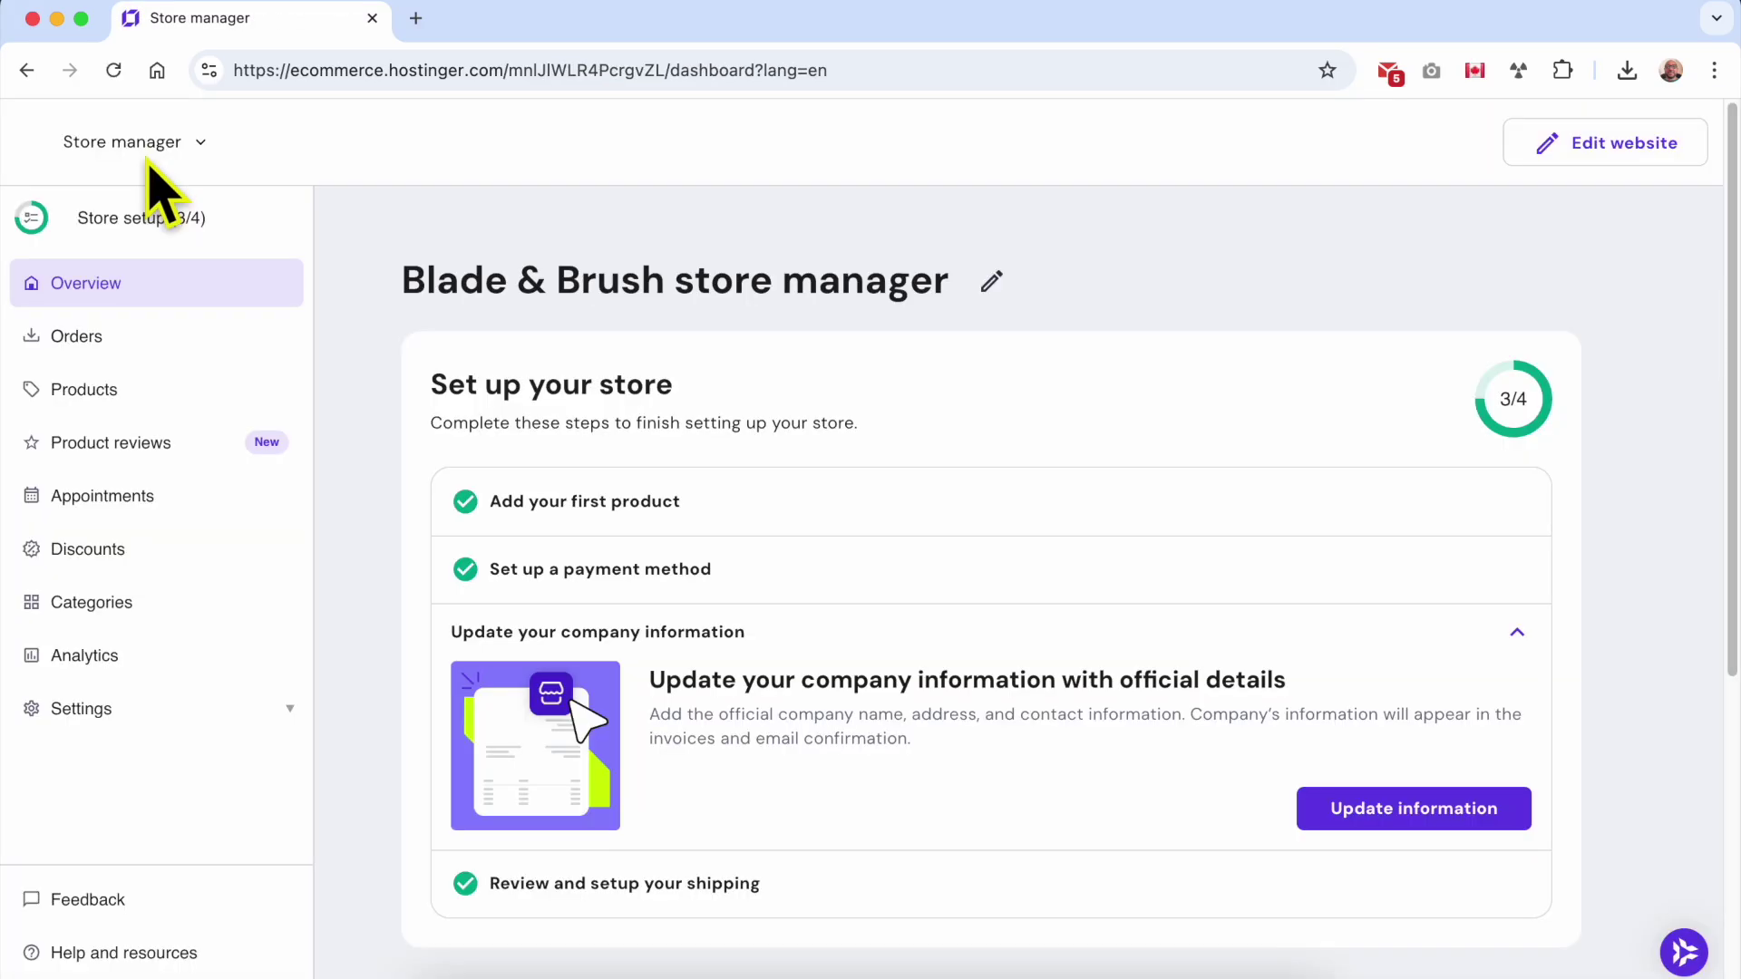
- Review the store's product list and start adding a new digital product
click(145, 389)
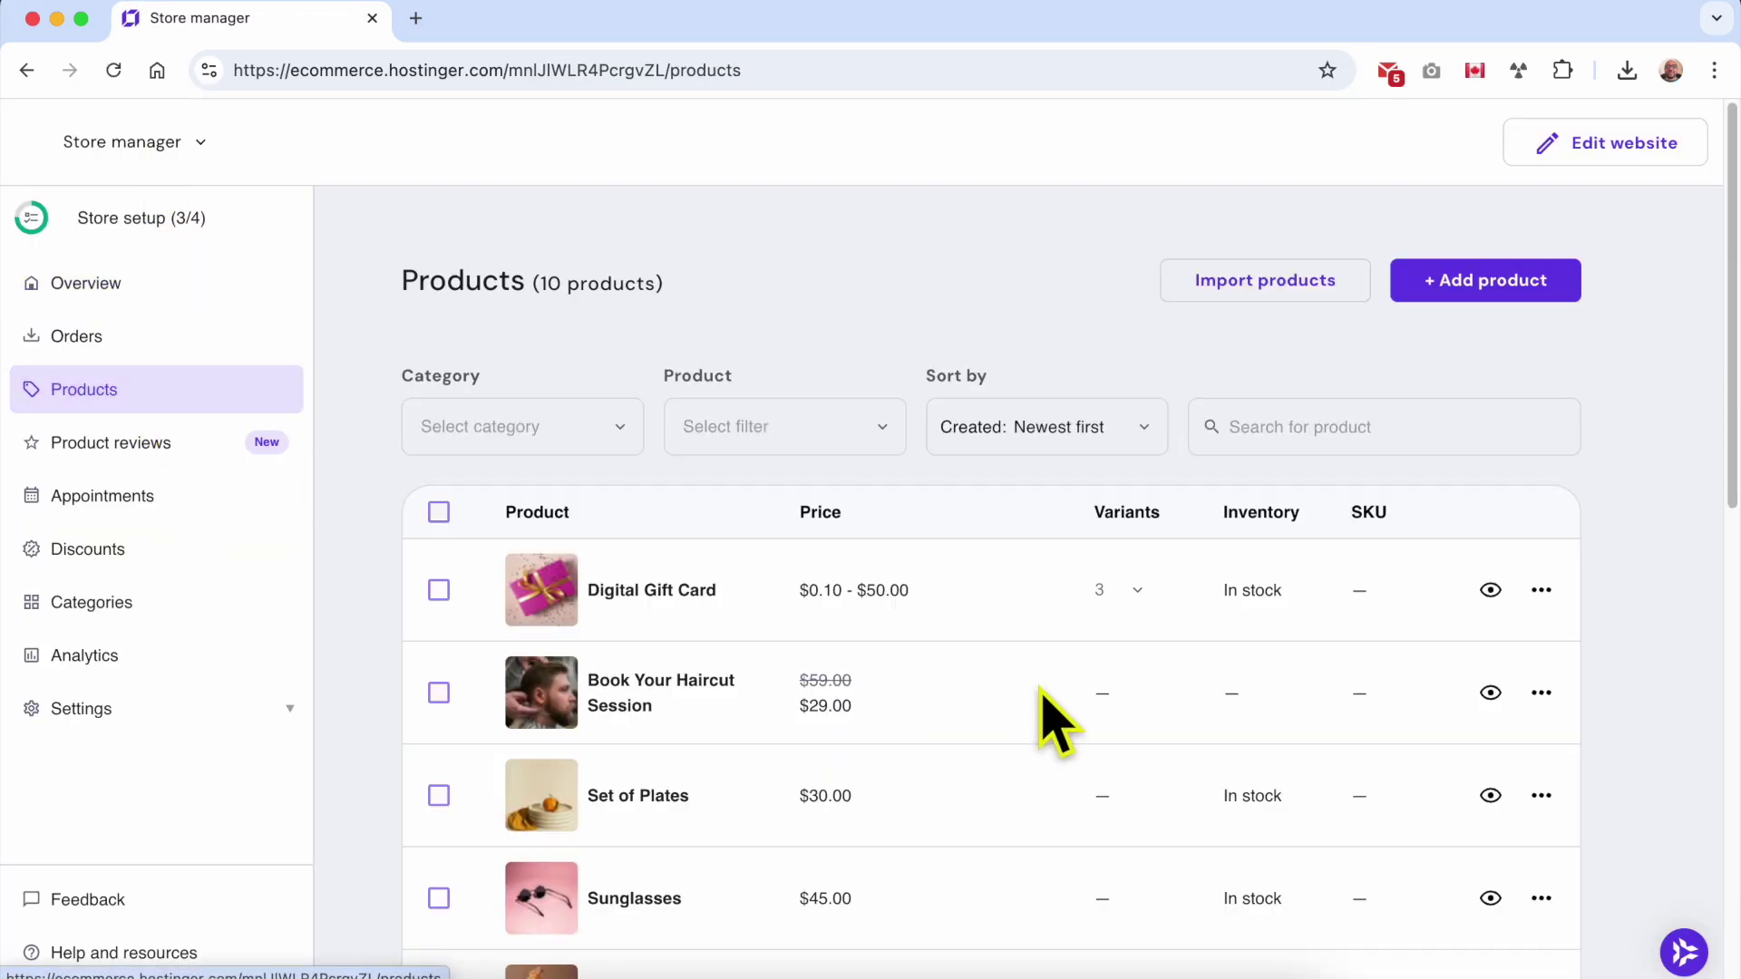
scroll(1028, 771, down, 7)
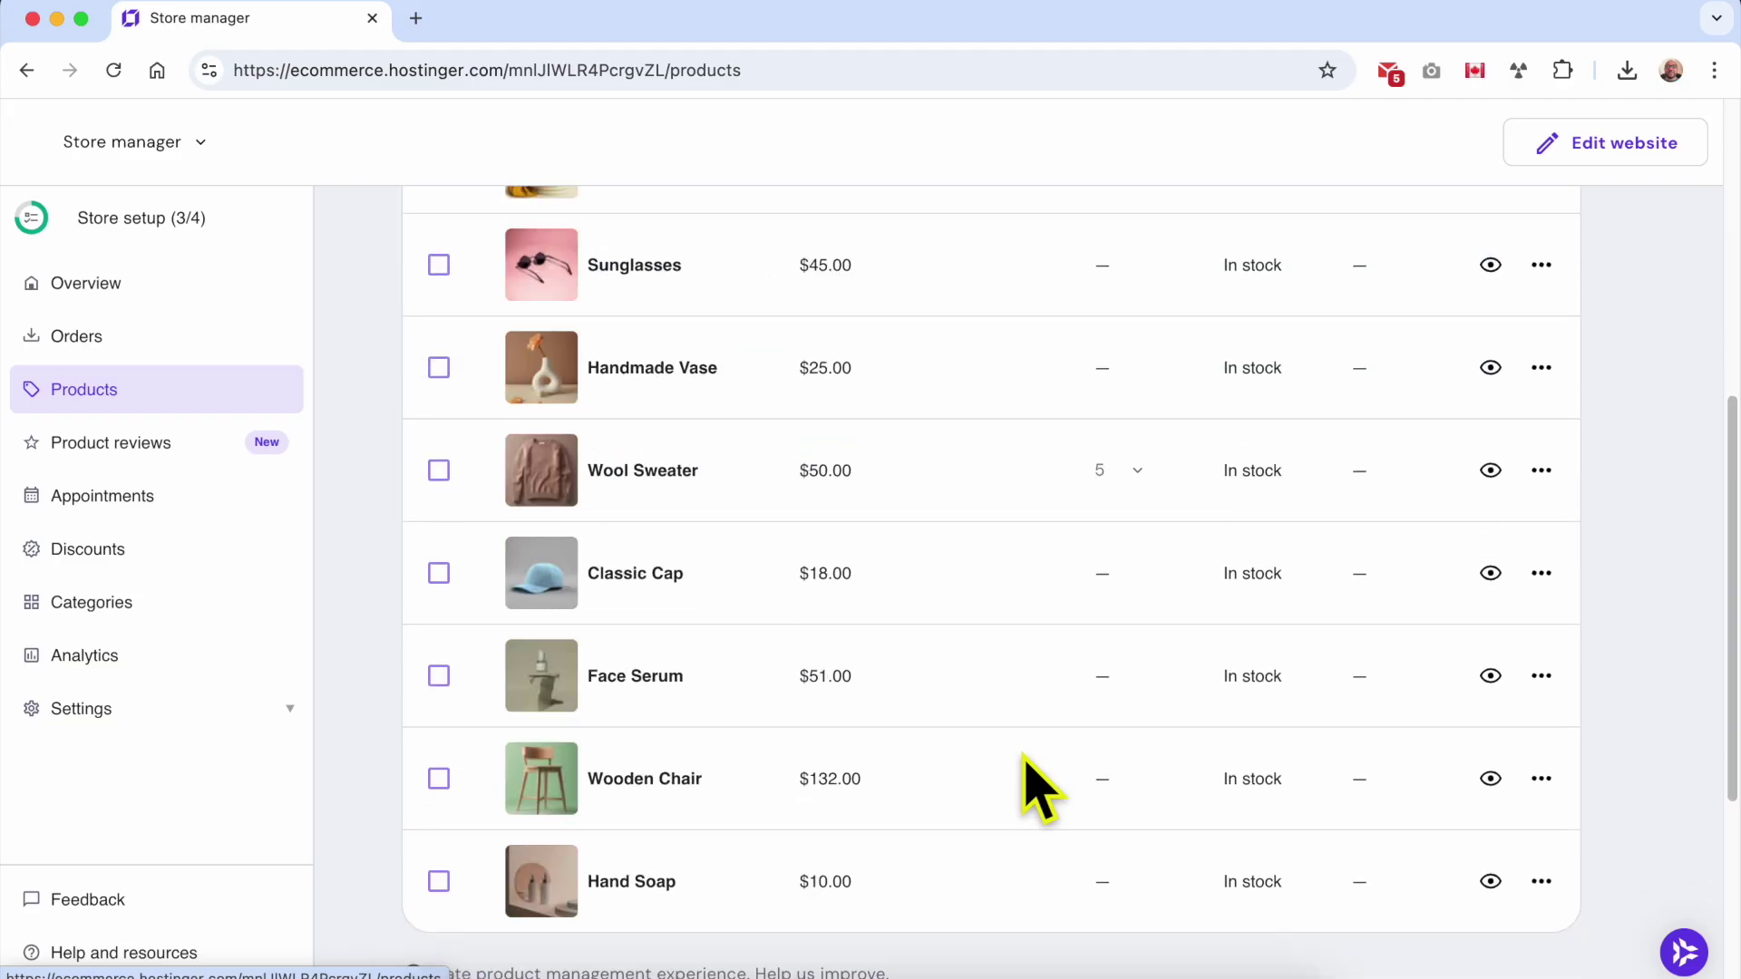
scroll(1034, 786, up, 7)
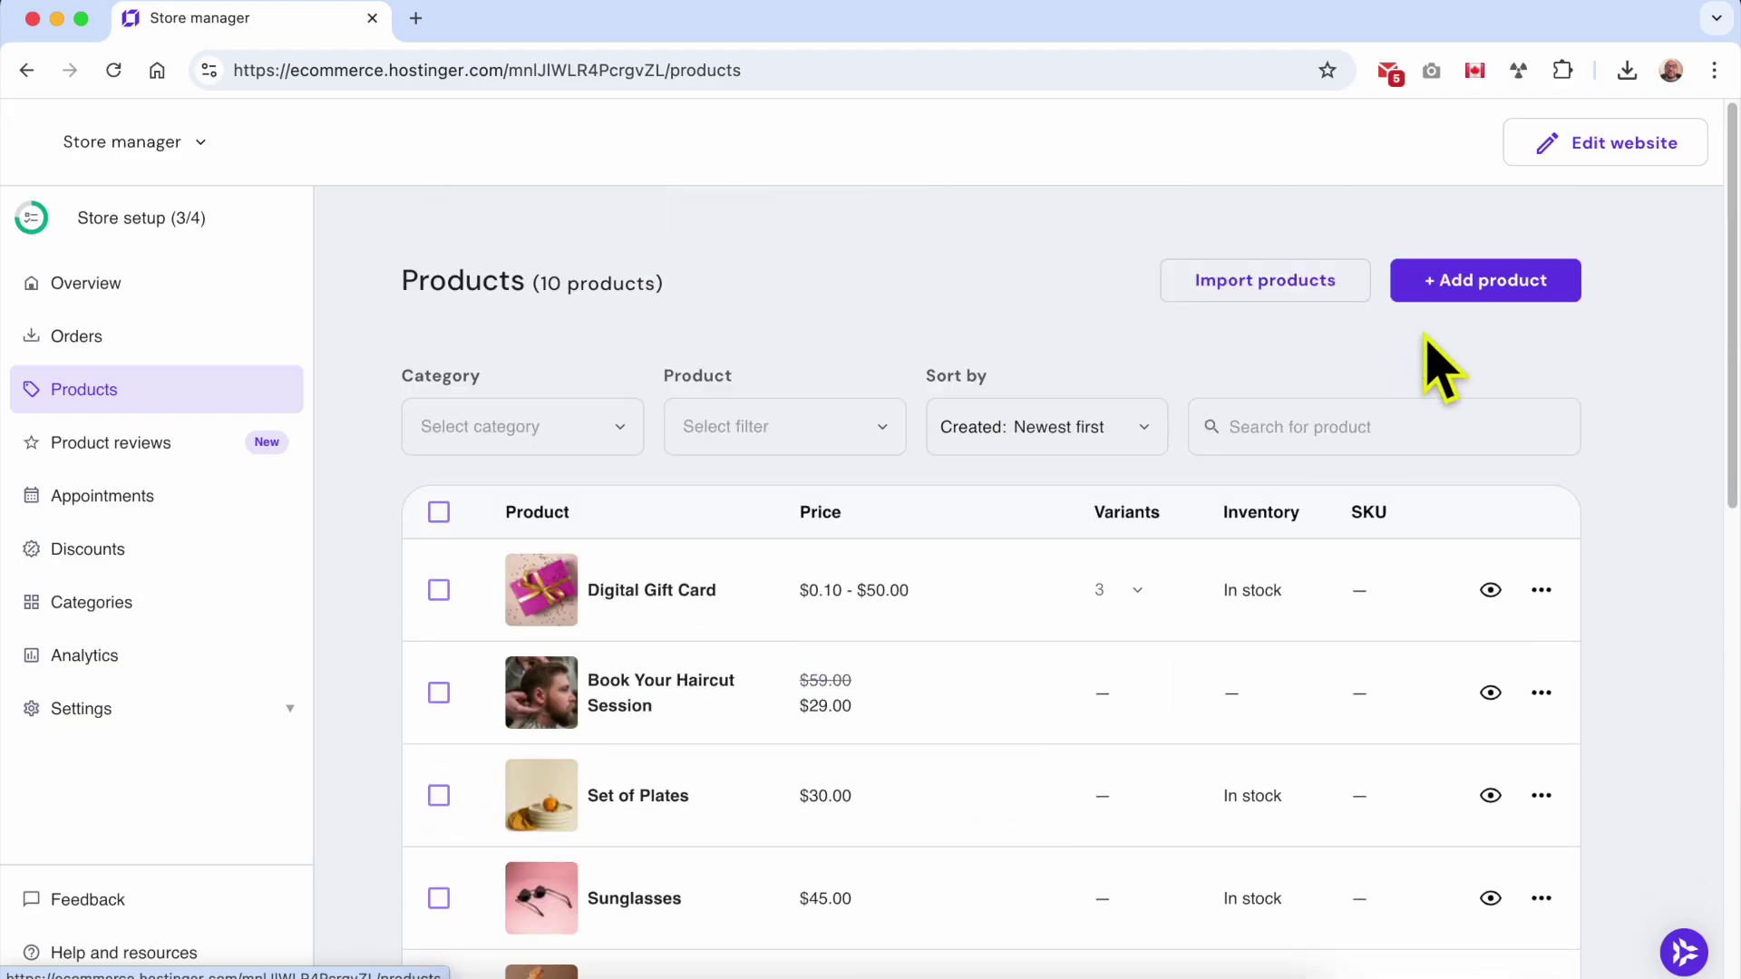
click(1496, 294)
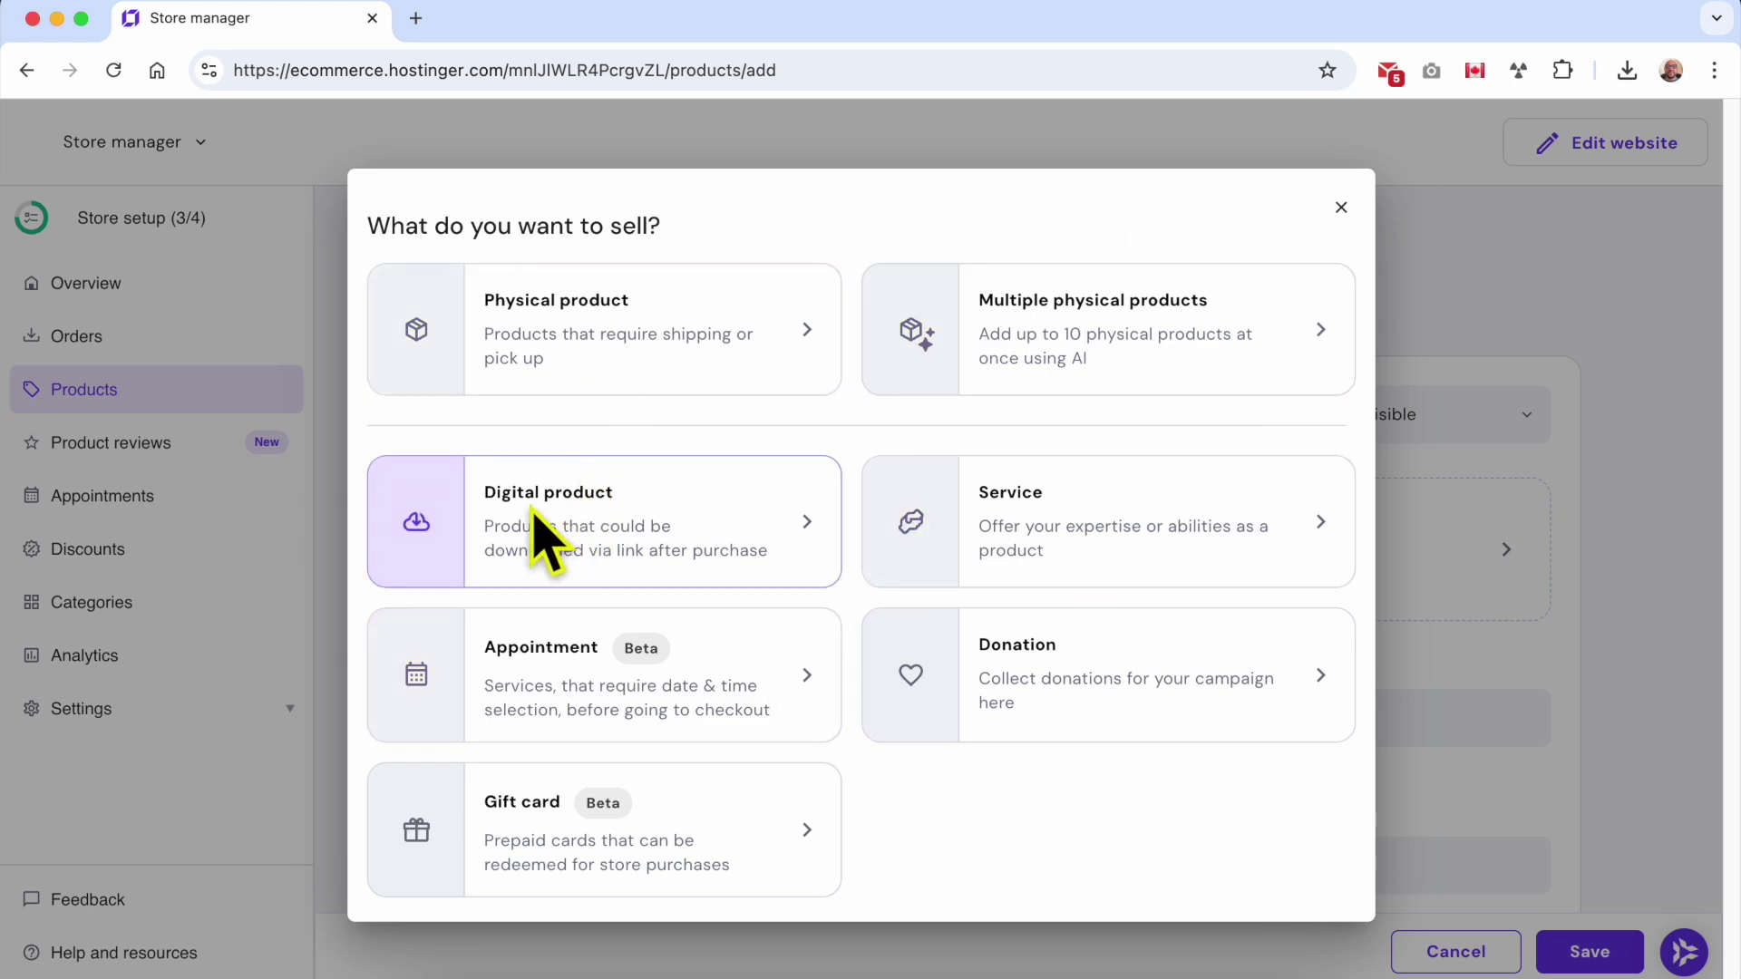
click(599, 544)
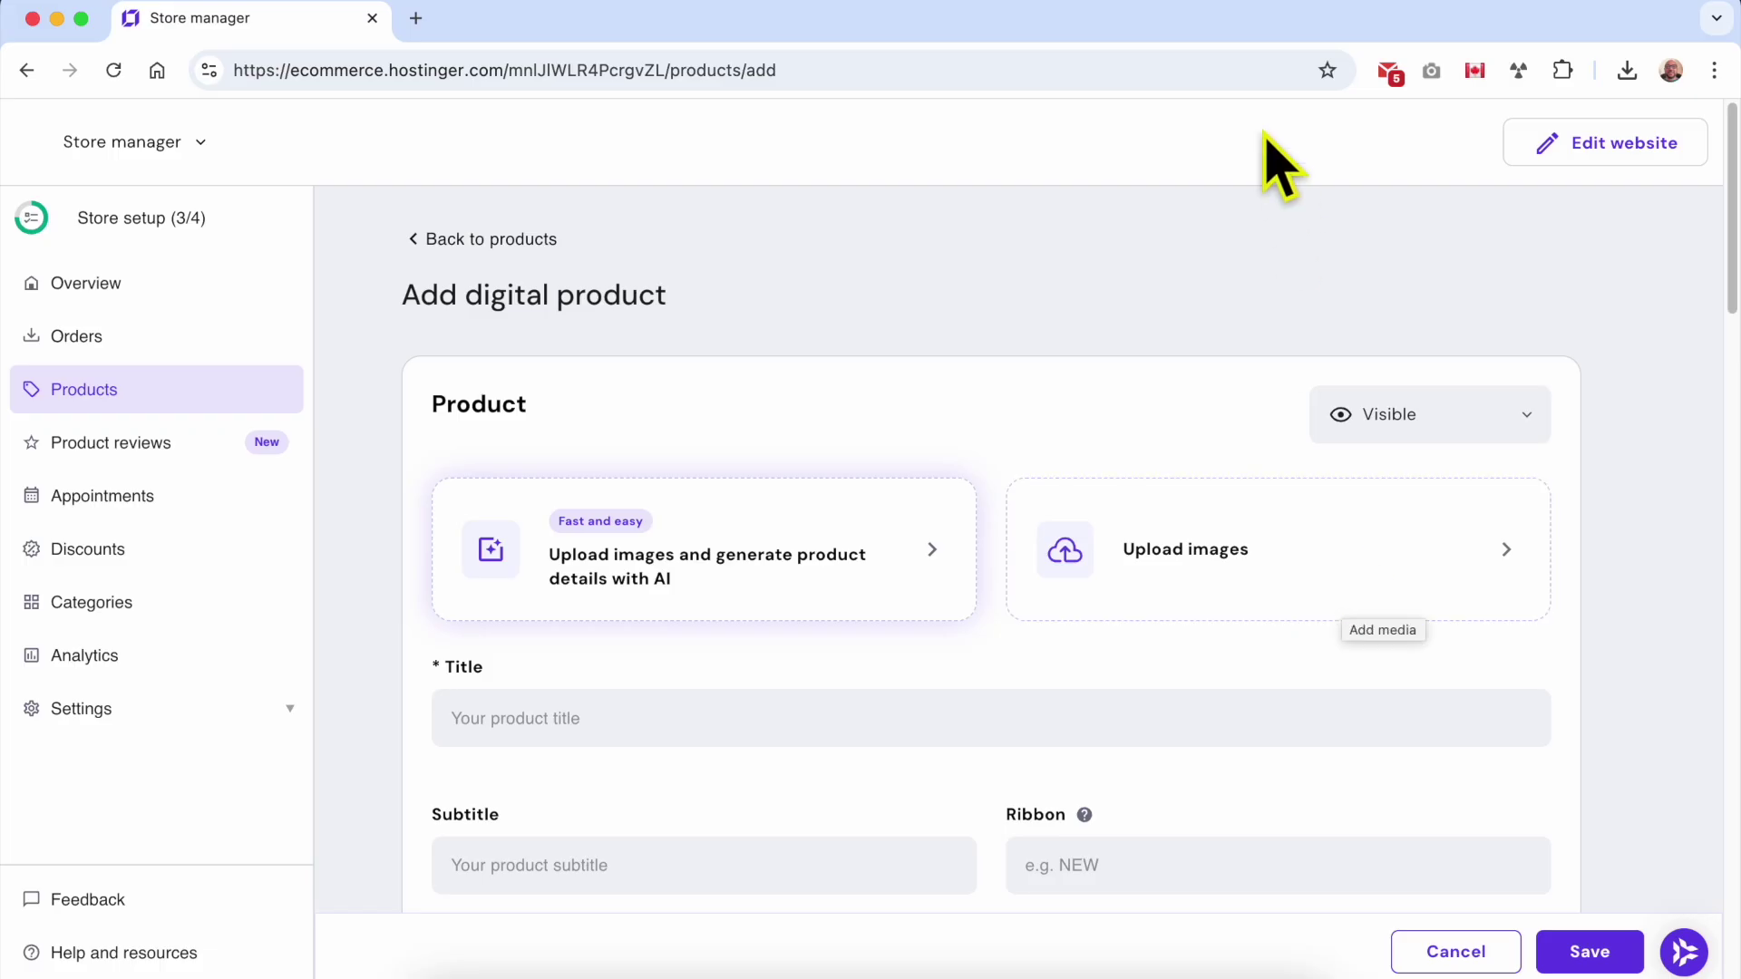
- Upload the two ChatGPT PNG images and How to act.jpg from Downloads as the product images
click(1211, 567)
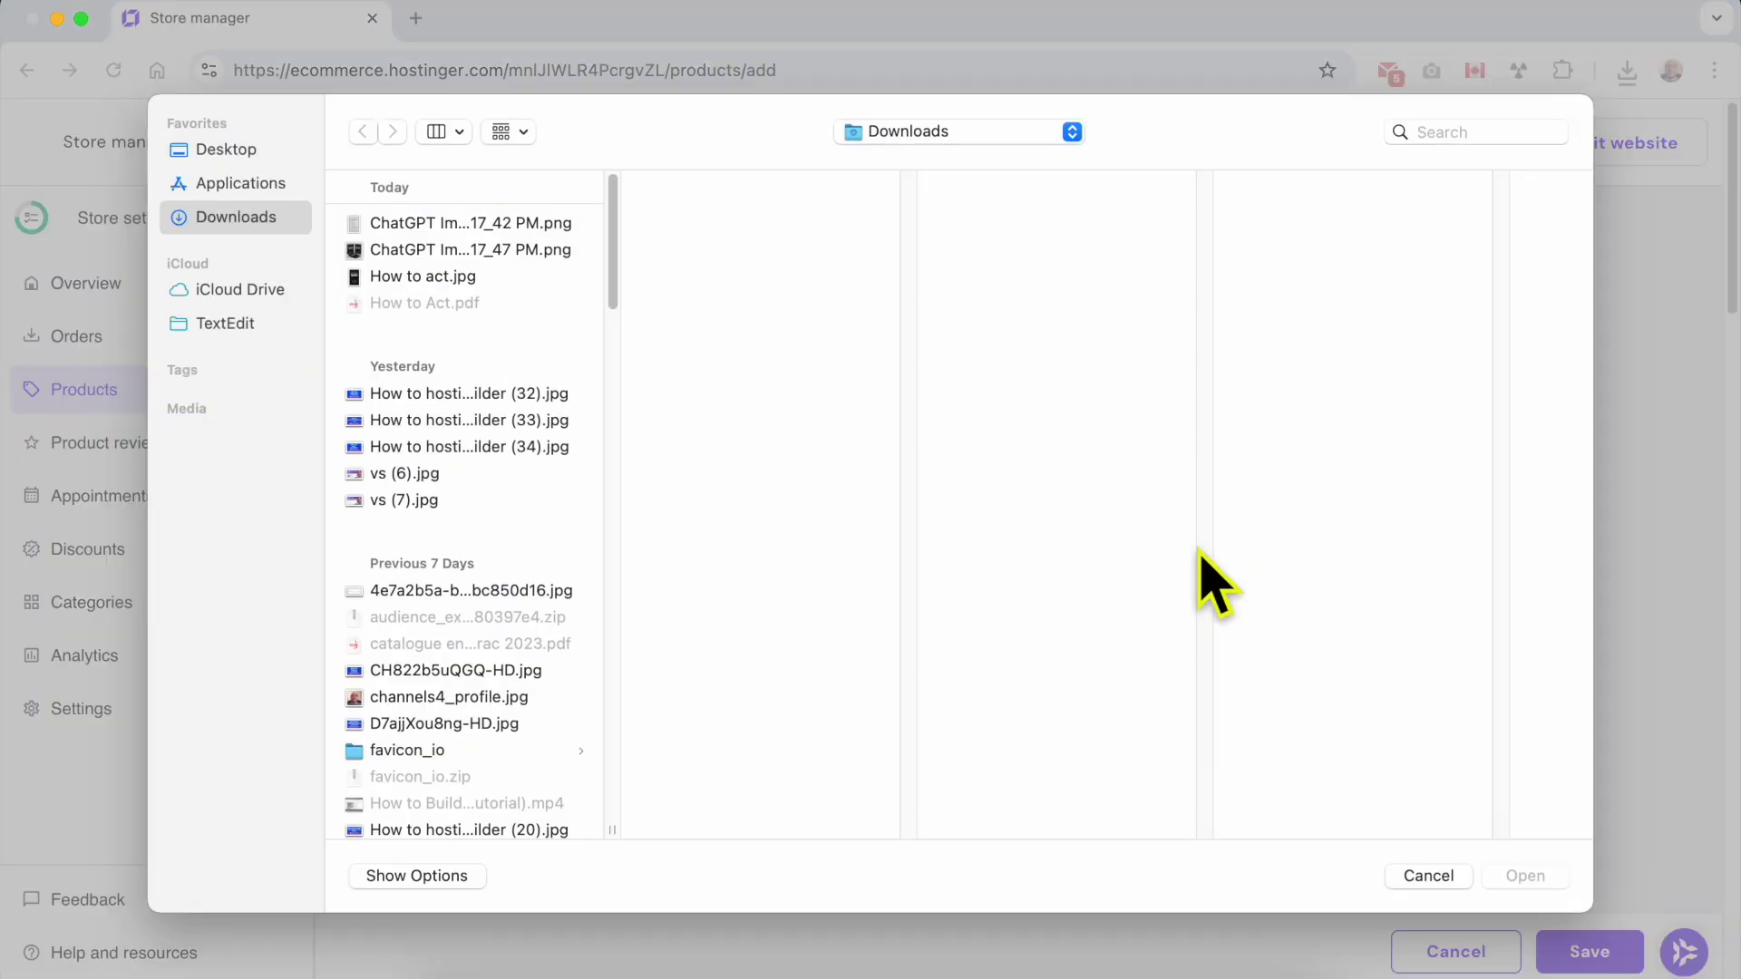
click(475, 252)
click(471, 231)
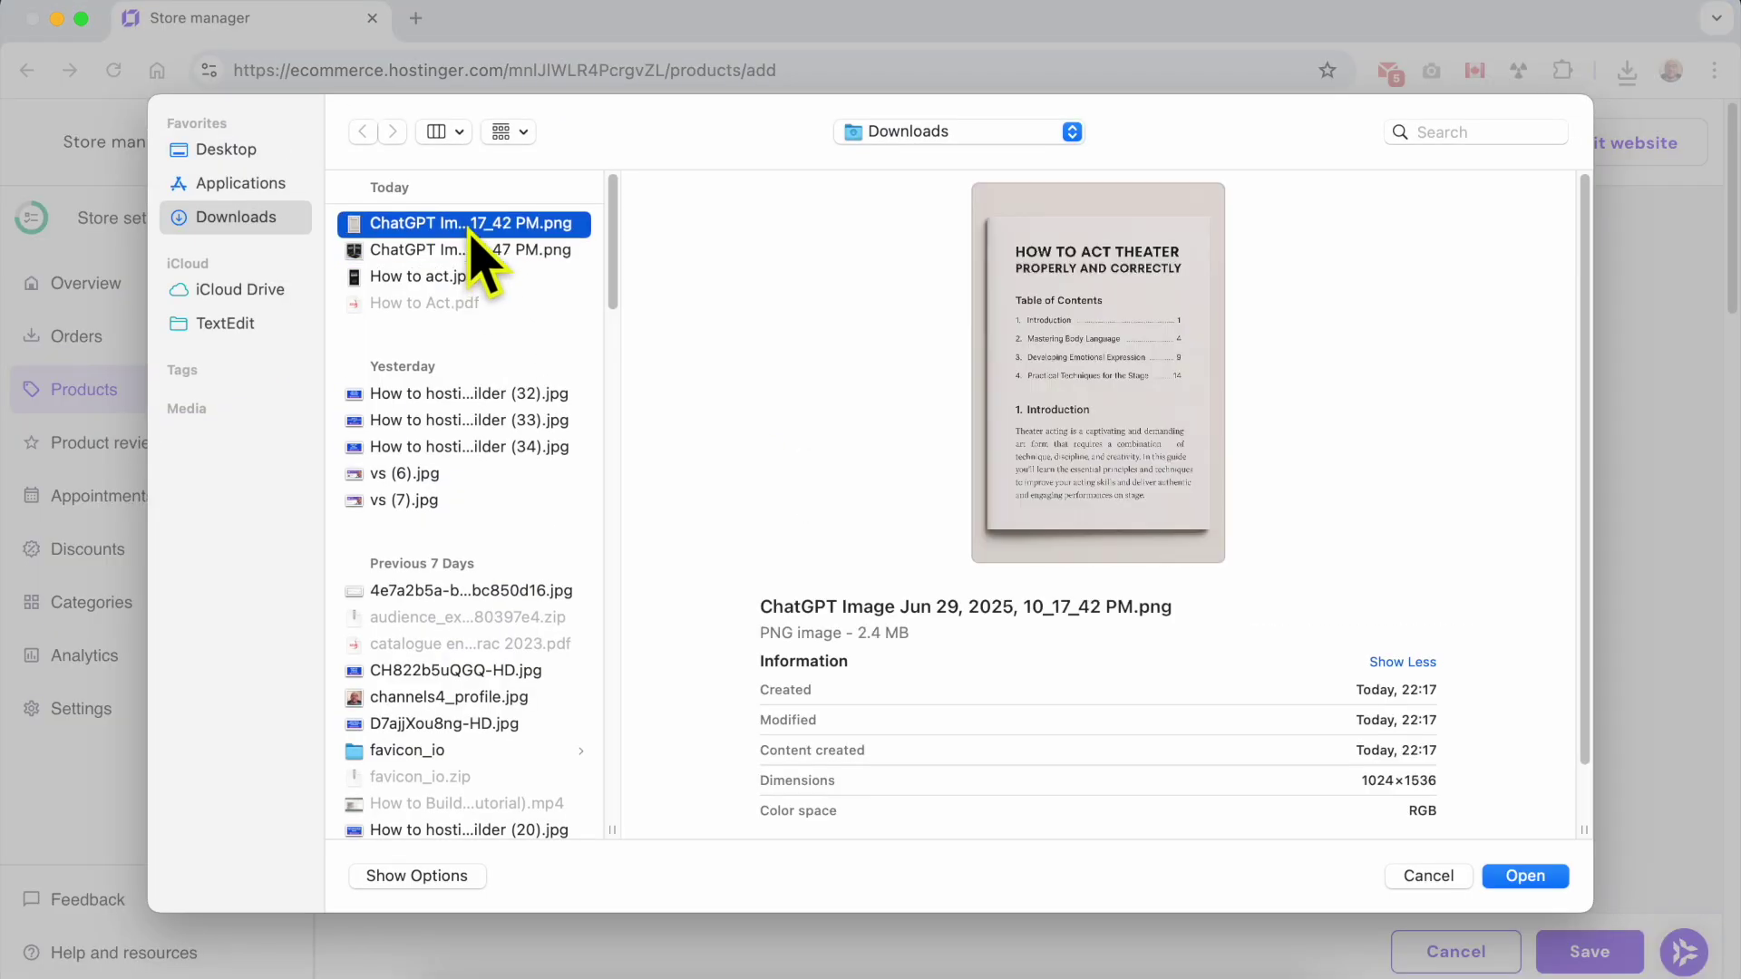
shift+click(475, 278)
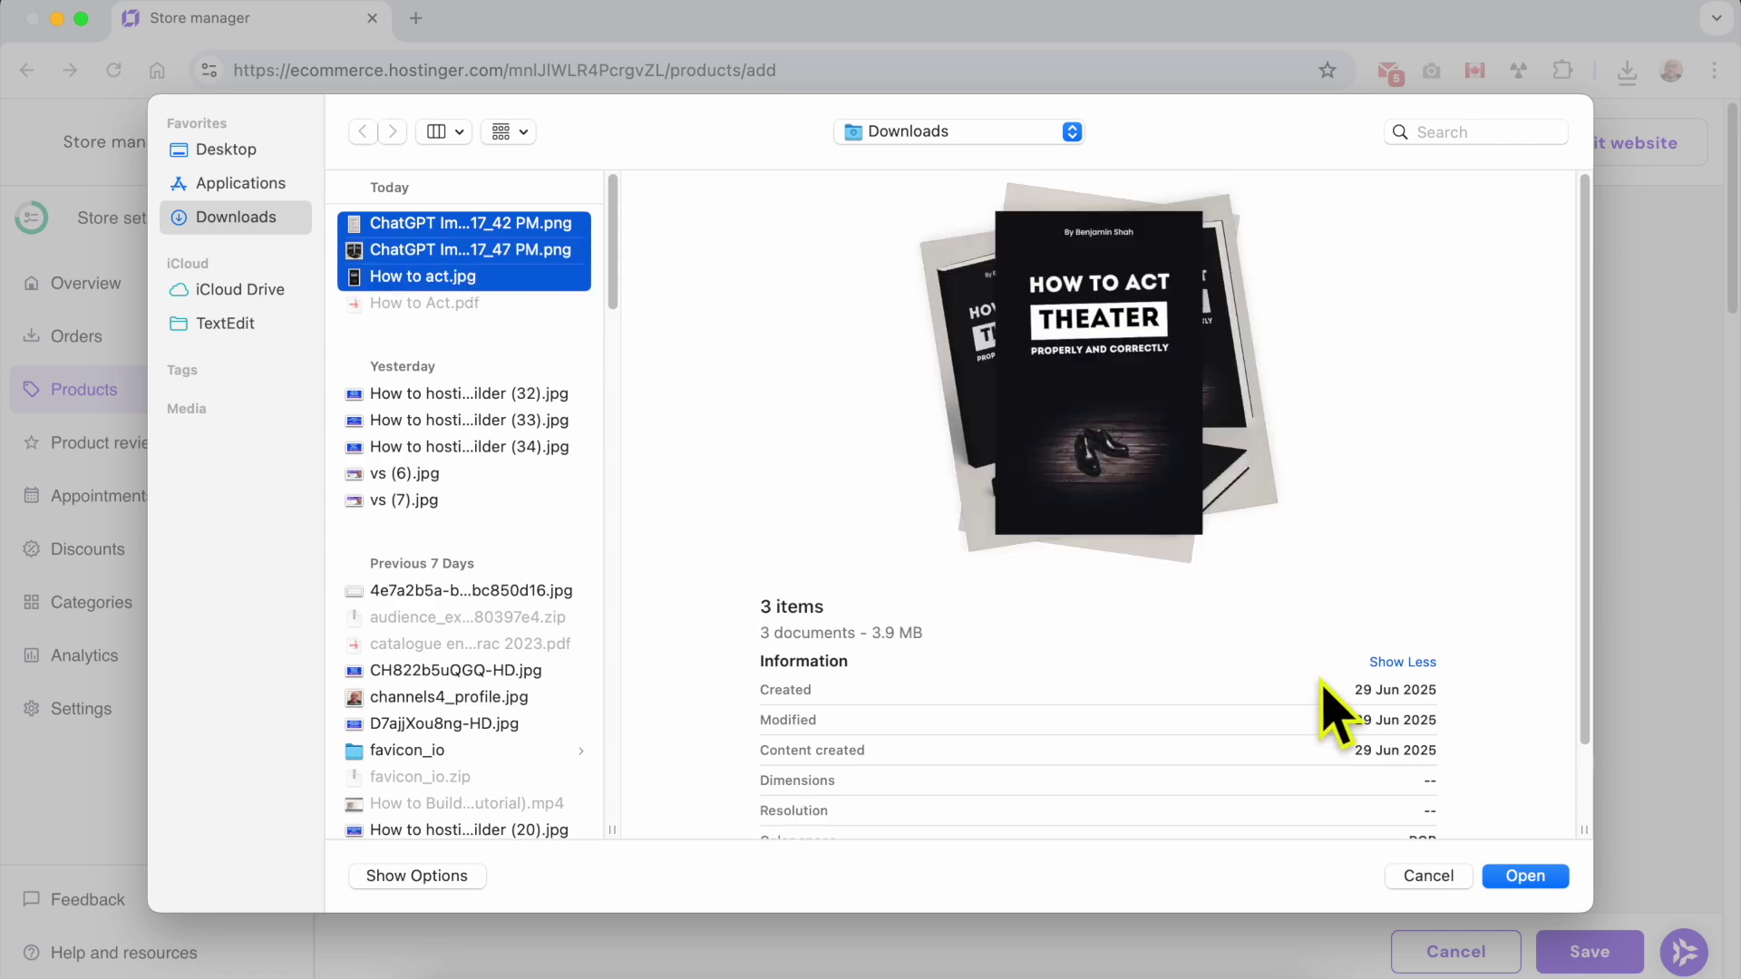
click(1542, 879)
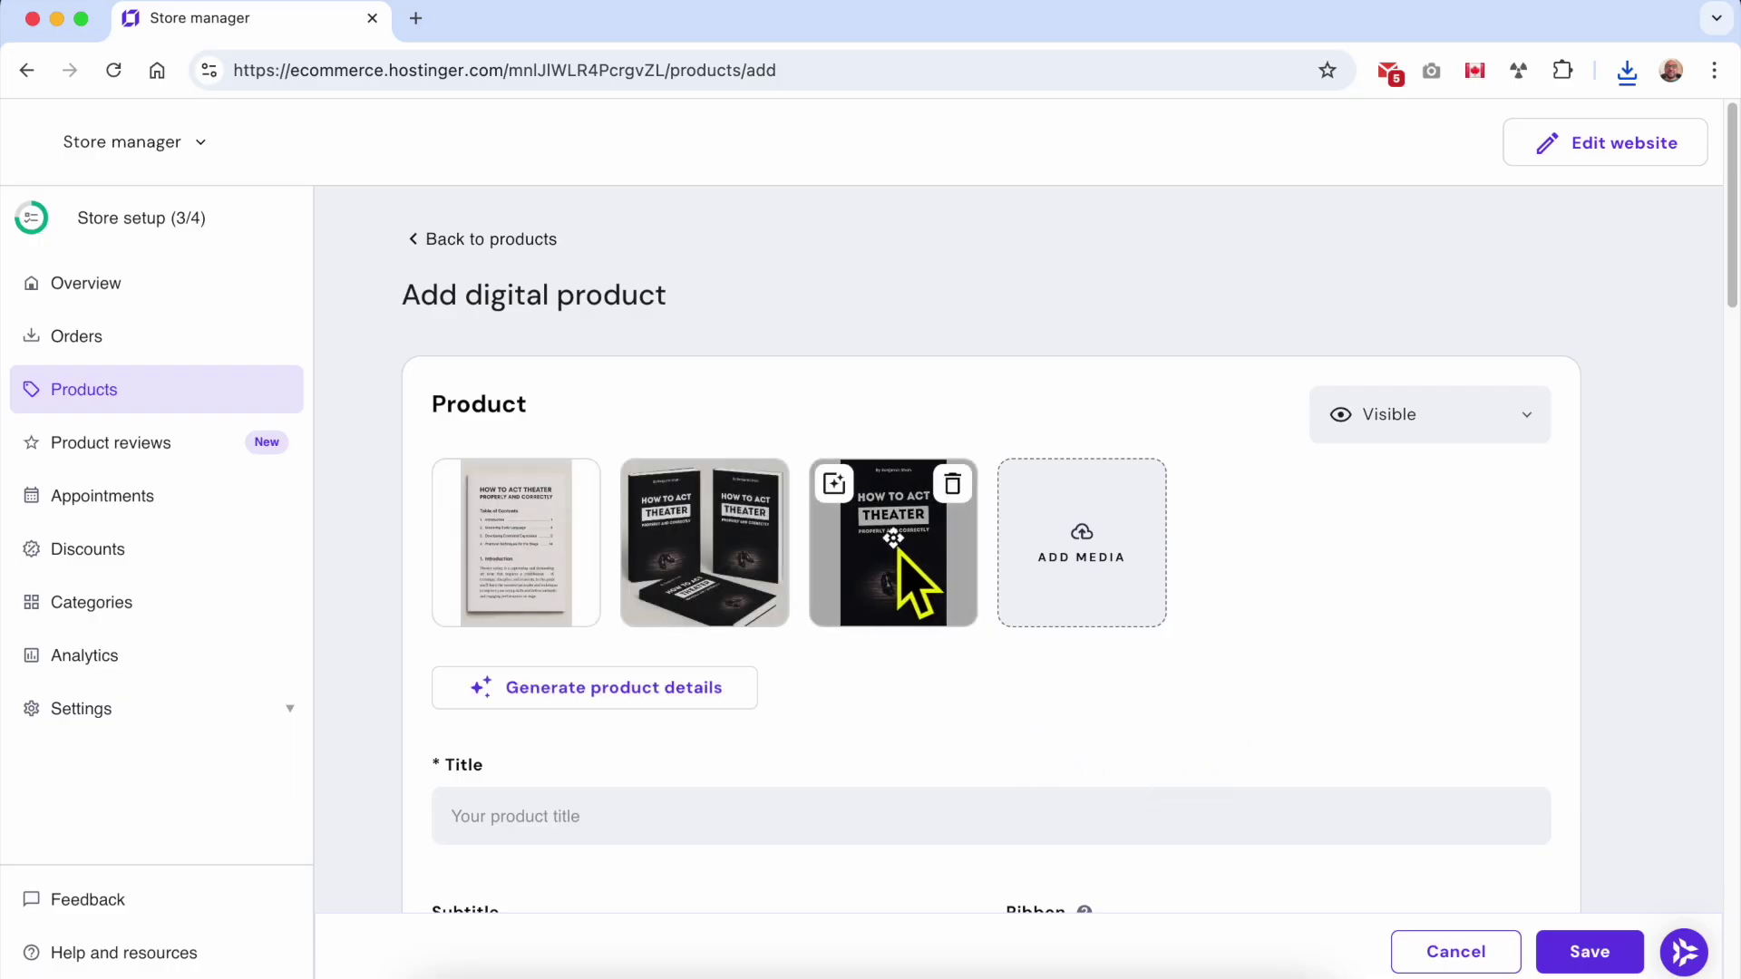
- Reorder the product images so the three-book mockup is first, the cover second and the table of contents last
mouse_move(731, 544)
drag(706, 544, 499, 549)
drag(894, 544, 704, 564)
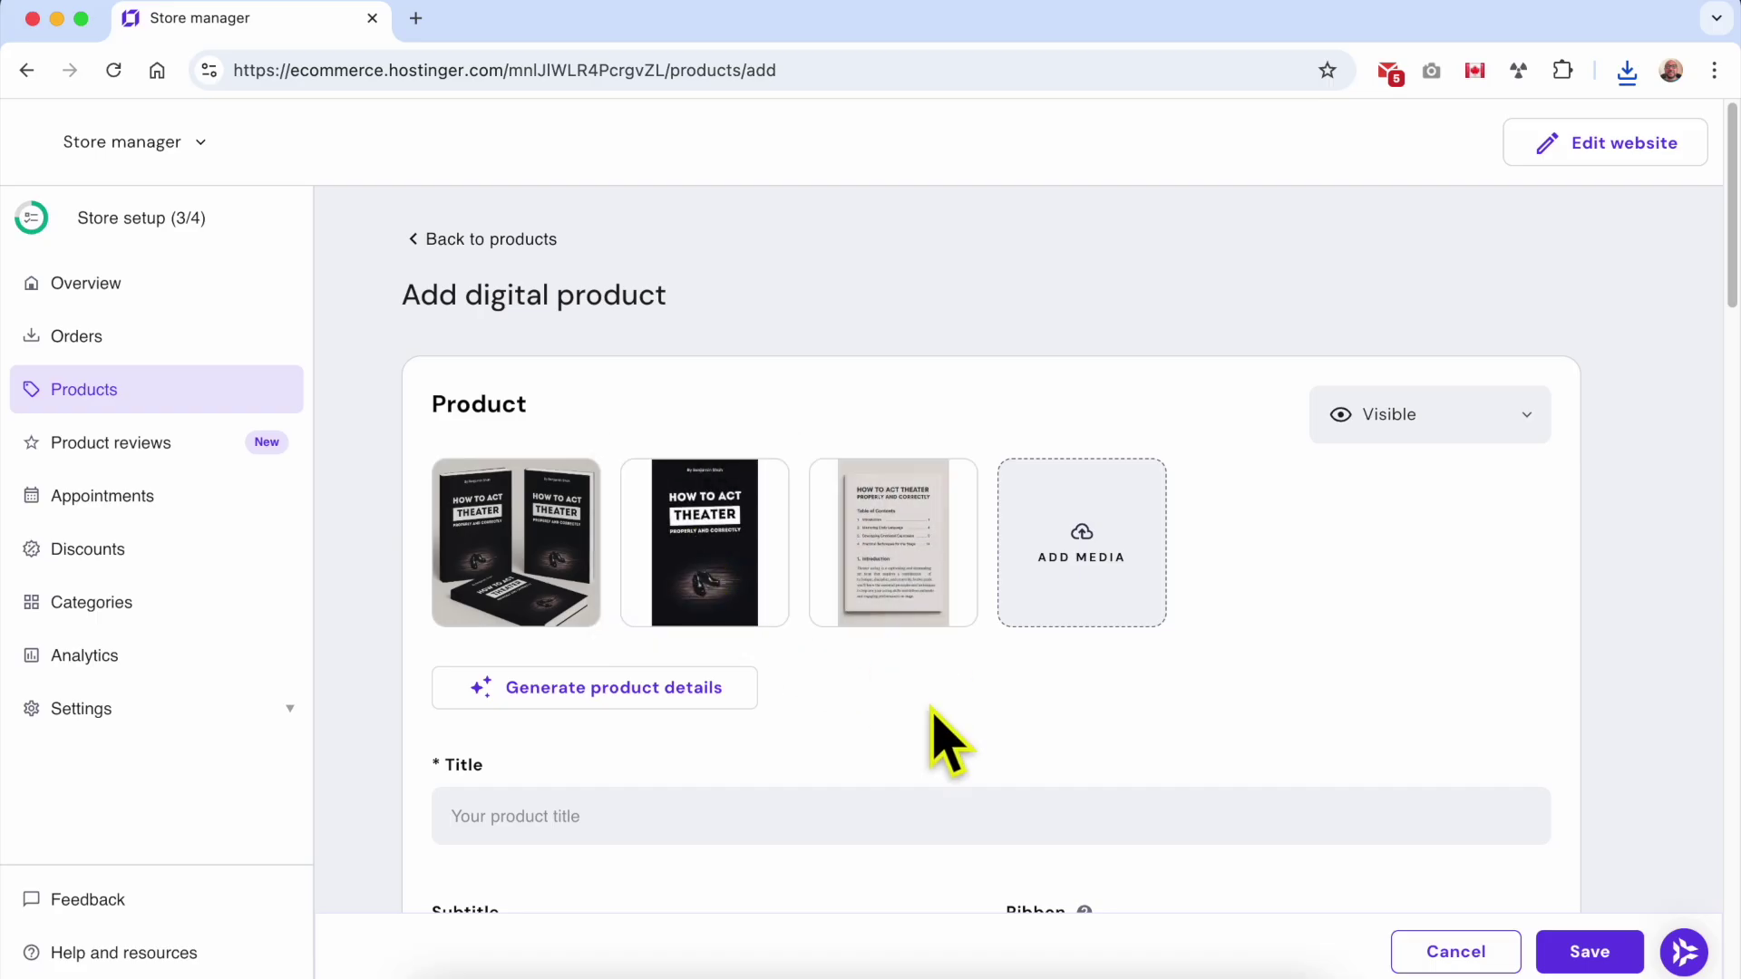
- Copy "How to Act in Theater Properly and Correctly" from the TextEdit notes into the product title
scroll(938, 726, down, 5)
click(547, 392)
click(583, 976)
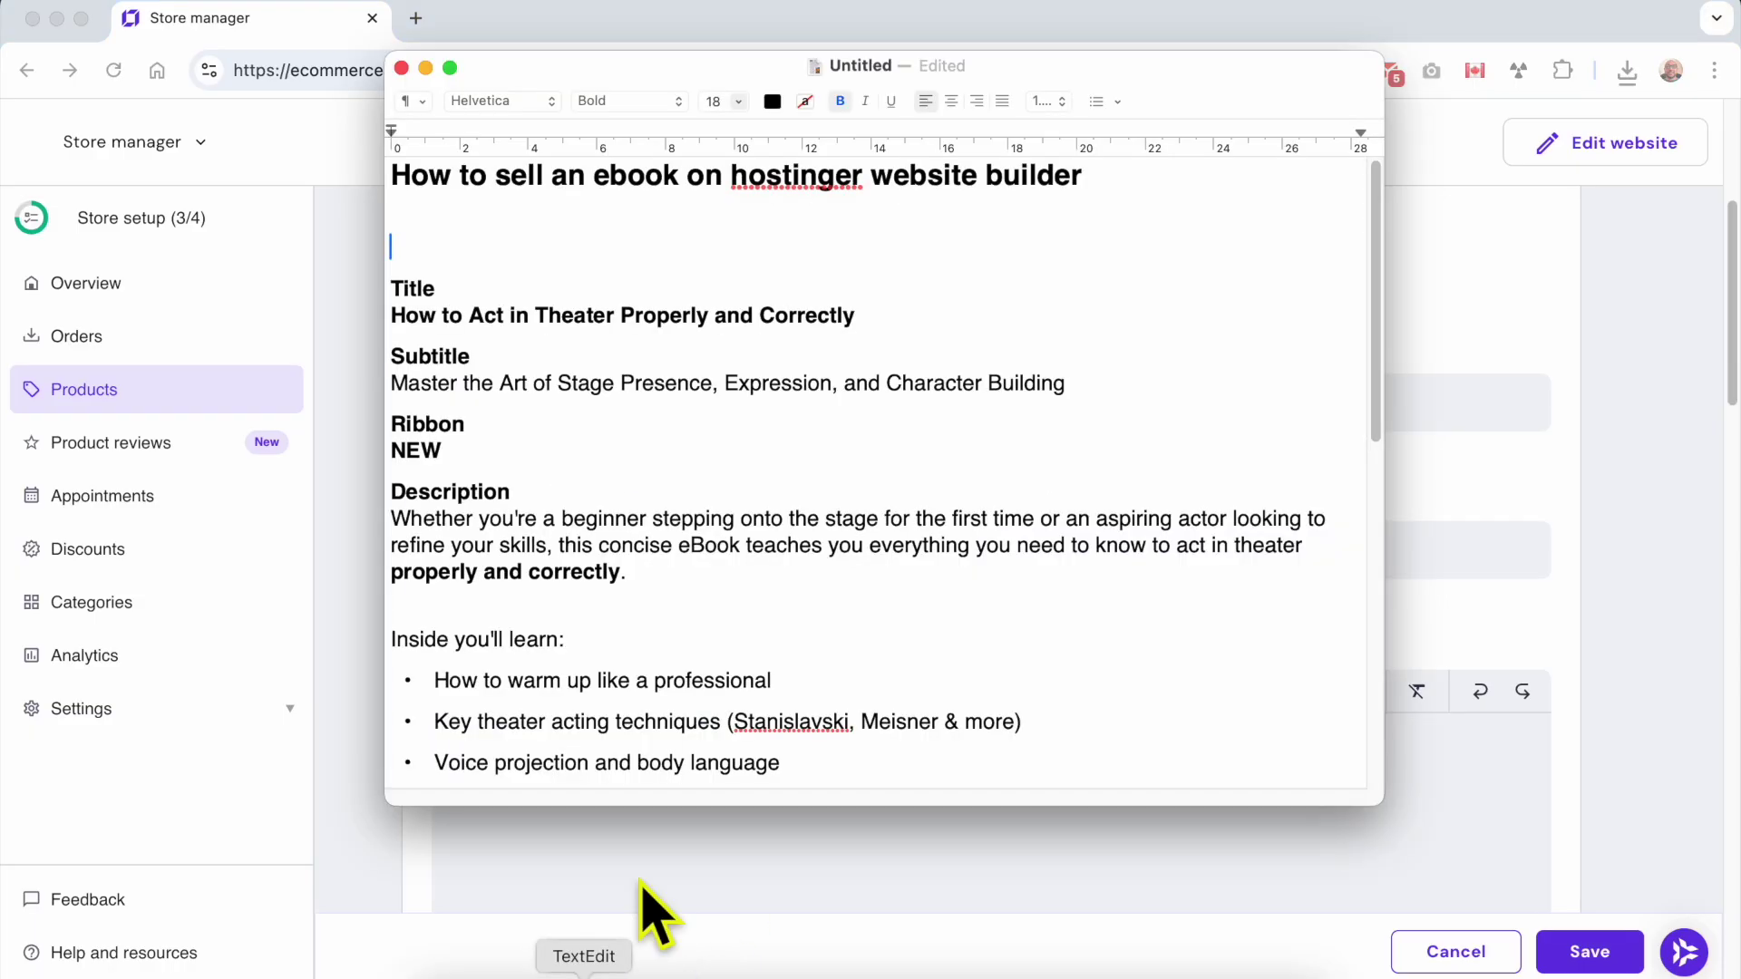
triple_click(564, 313)
drag(902, 316, 396, 325)
key(super+c)
click(350, 369)
key(super+v)
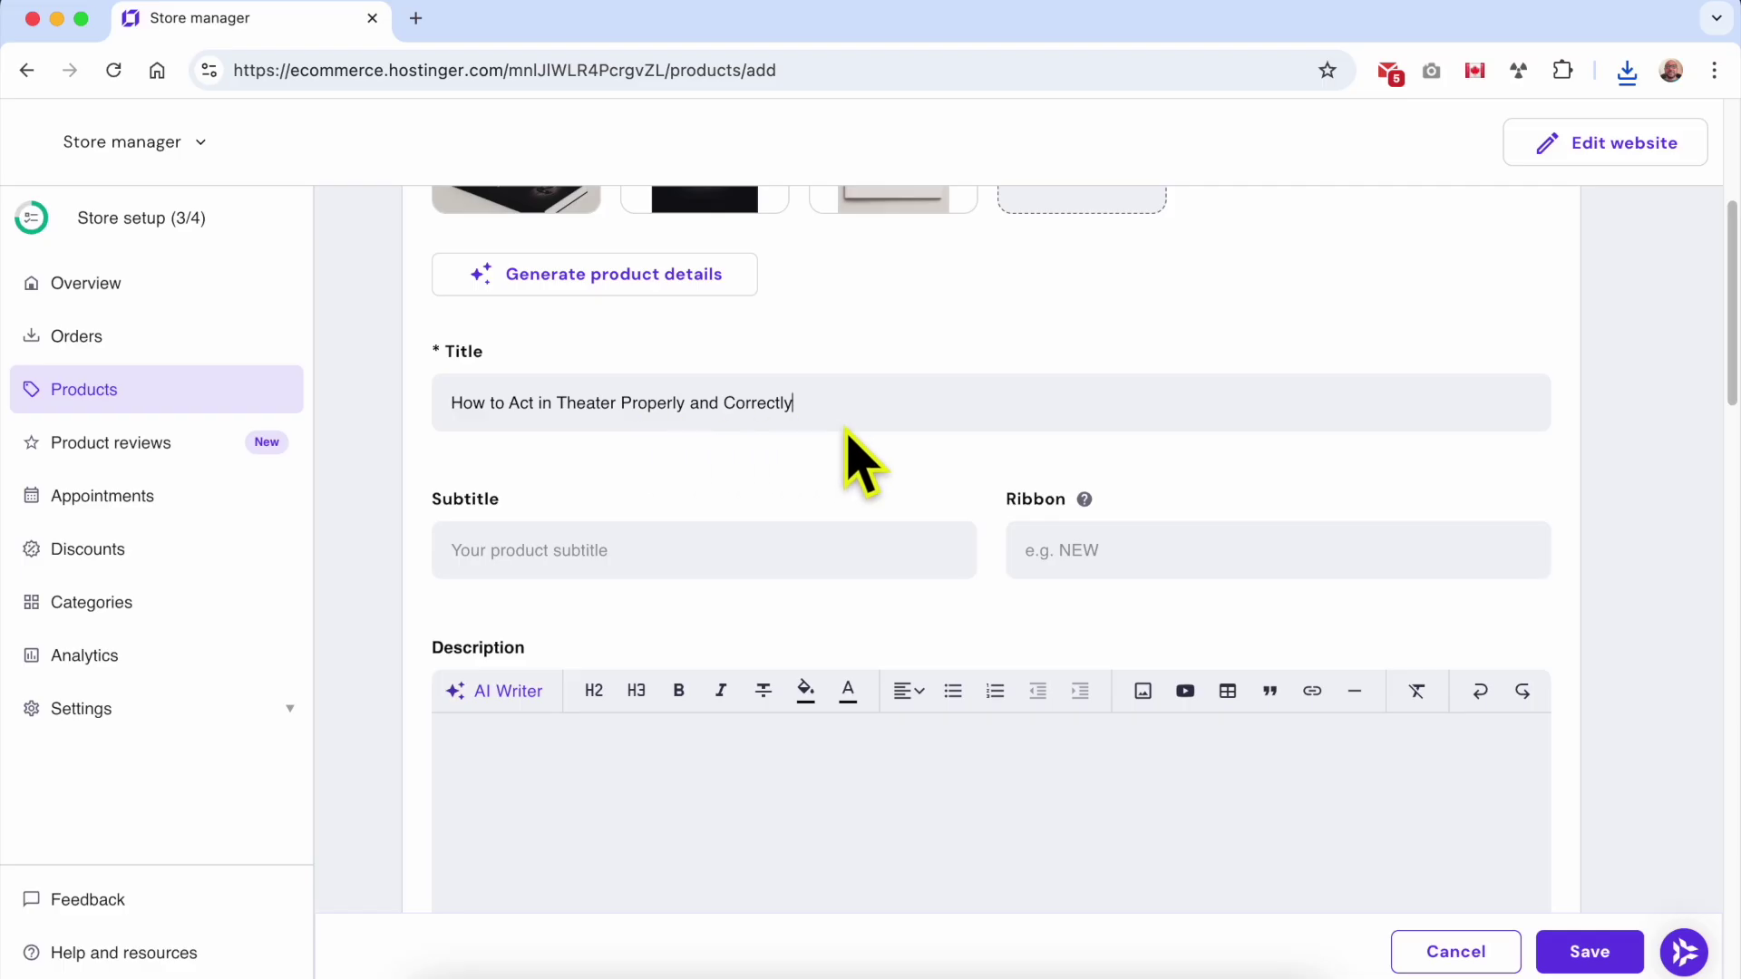
- Copy "Master the Art of Stage Presence, Expression, and Character Building" from the TextEdit notes into the product subtitle
click(583, 972)
drag(1111, 382, 376, 410)
key(super+c)
click(376, 410)
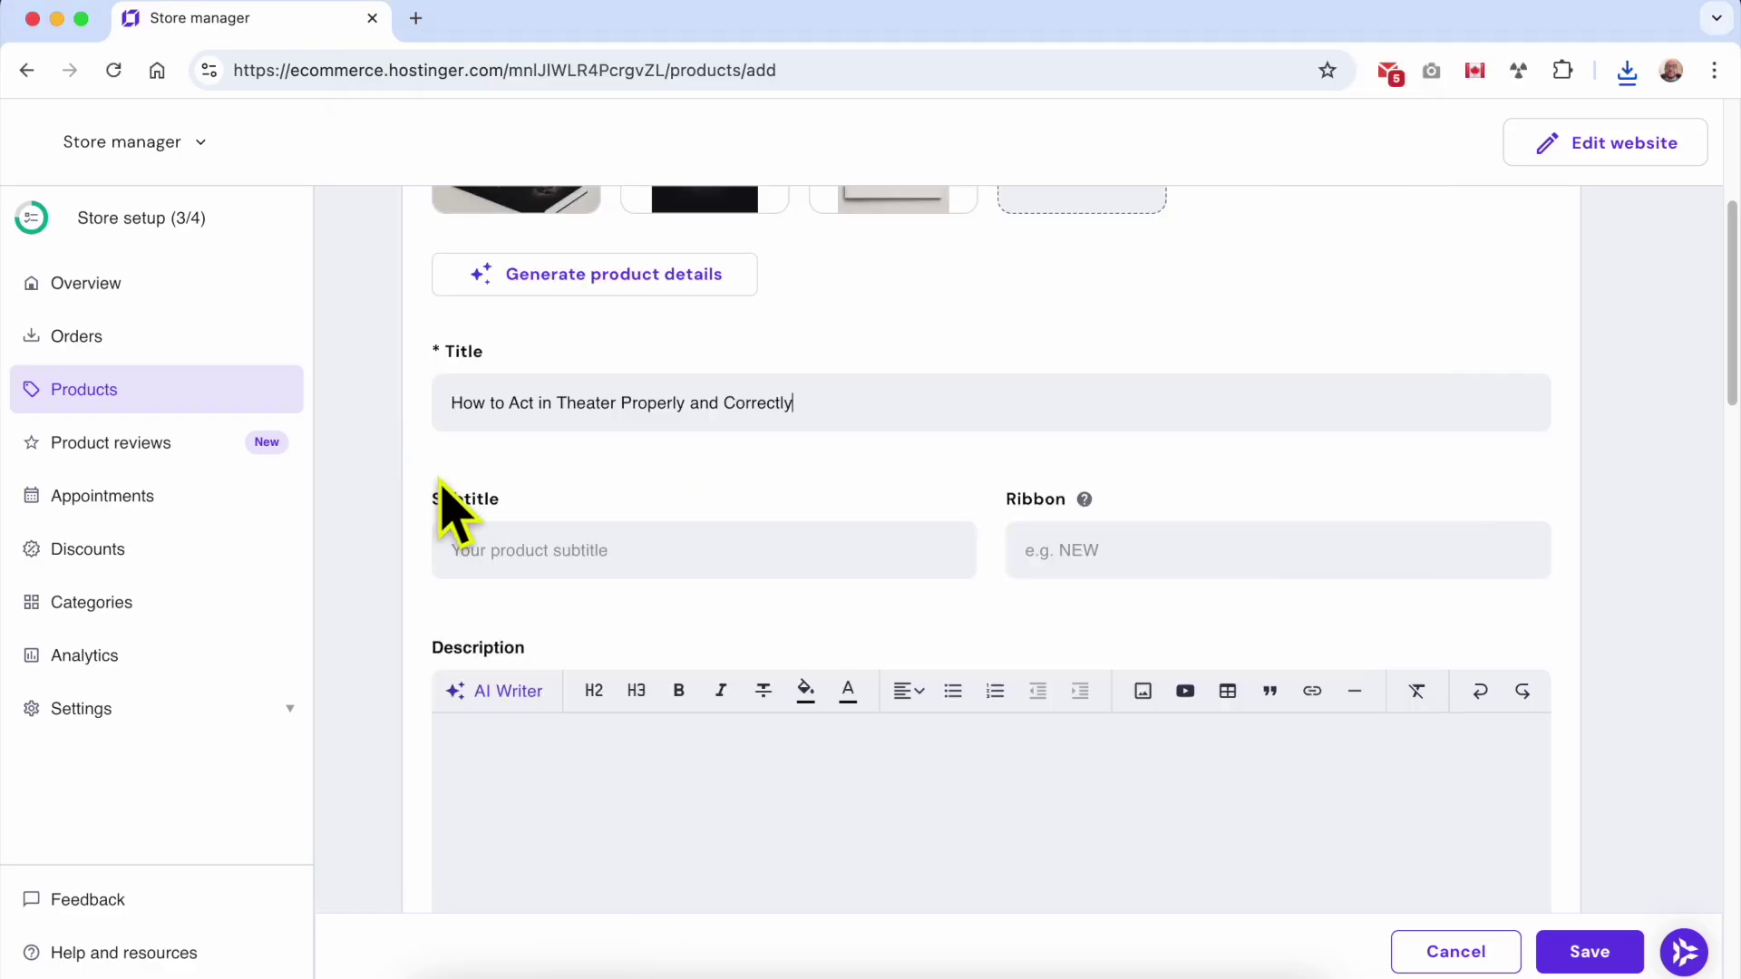
click(542, 555)
key(super+v)
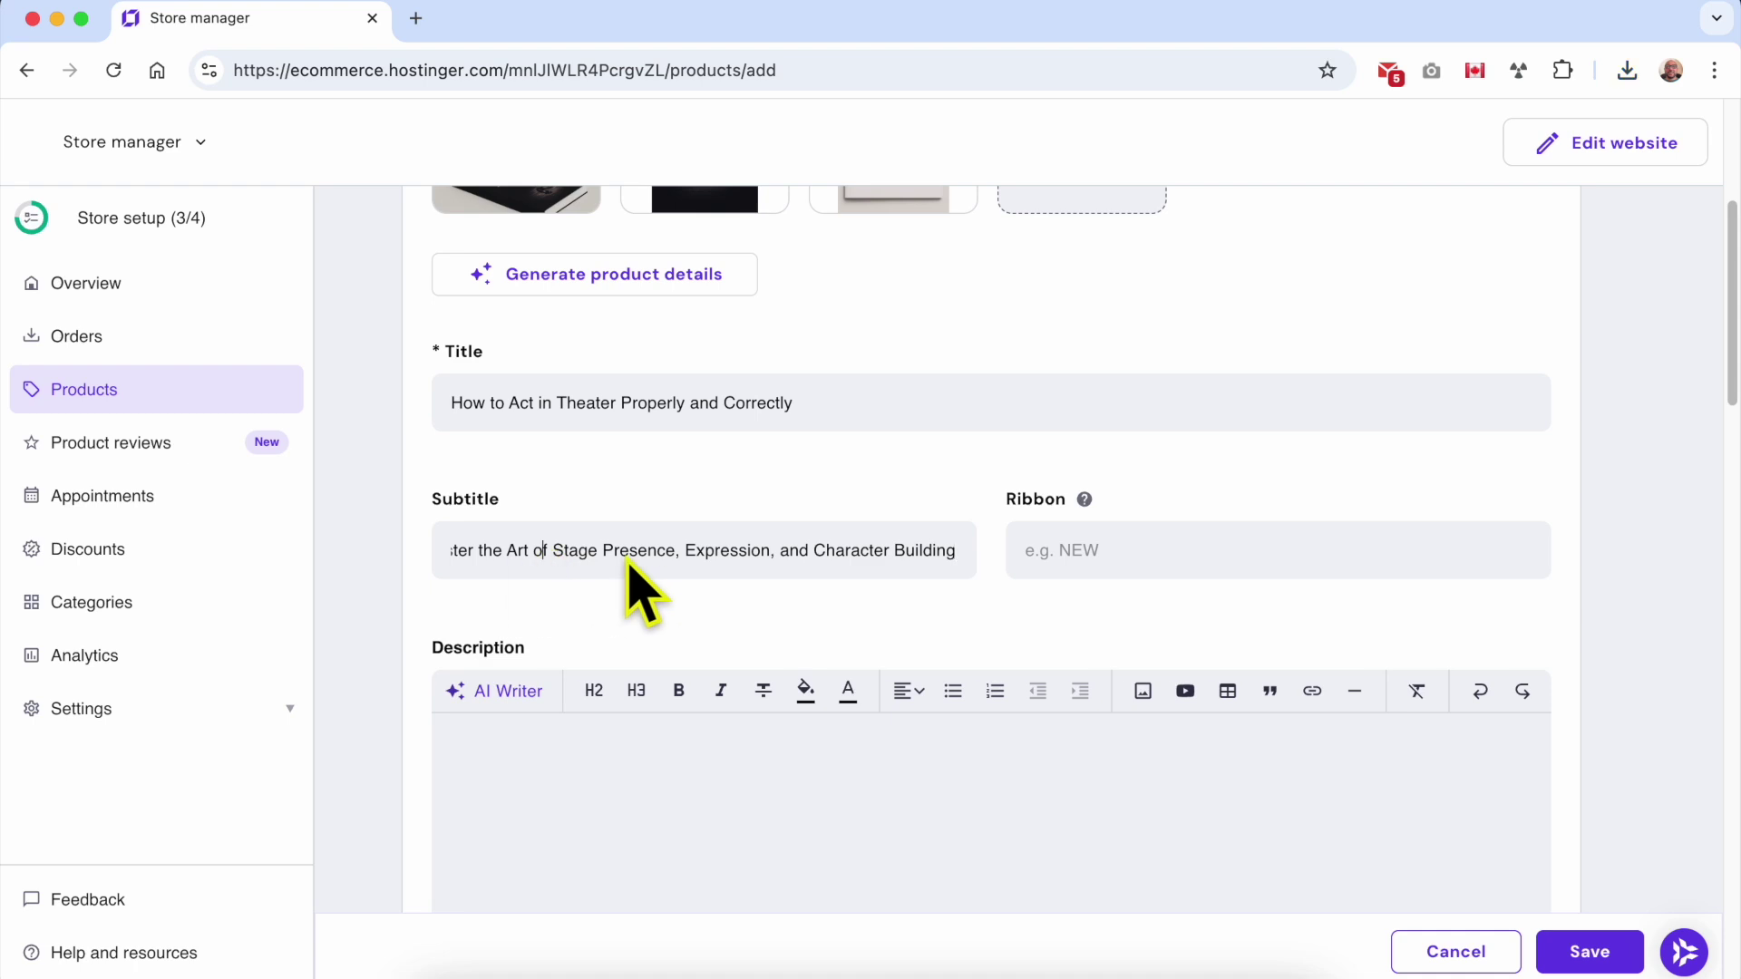
drag(630, 555, 381, 575)
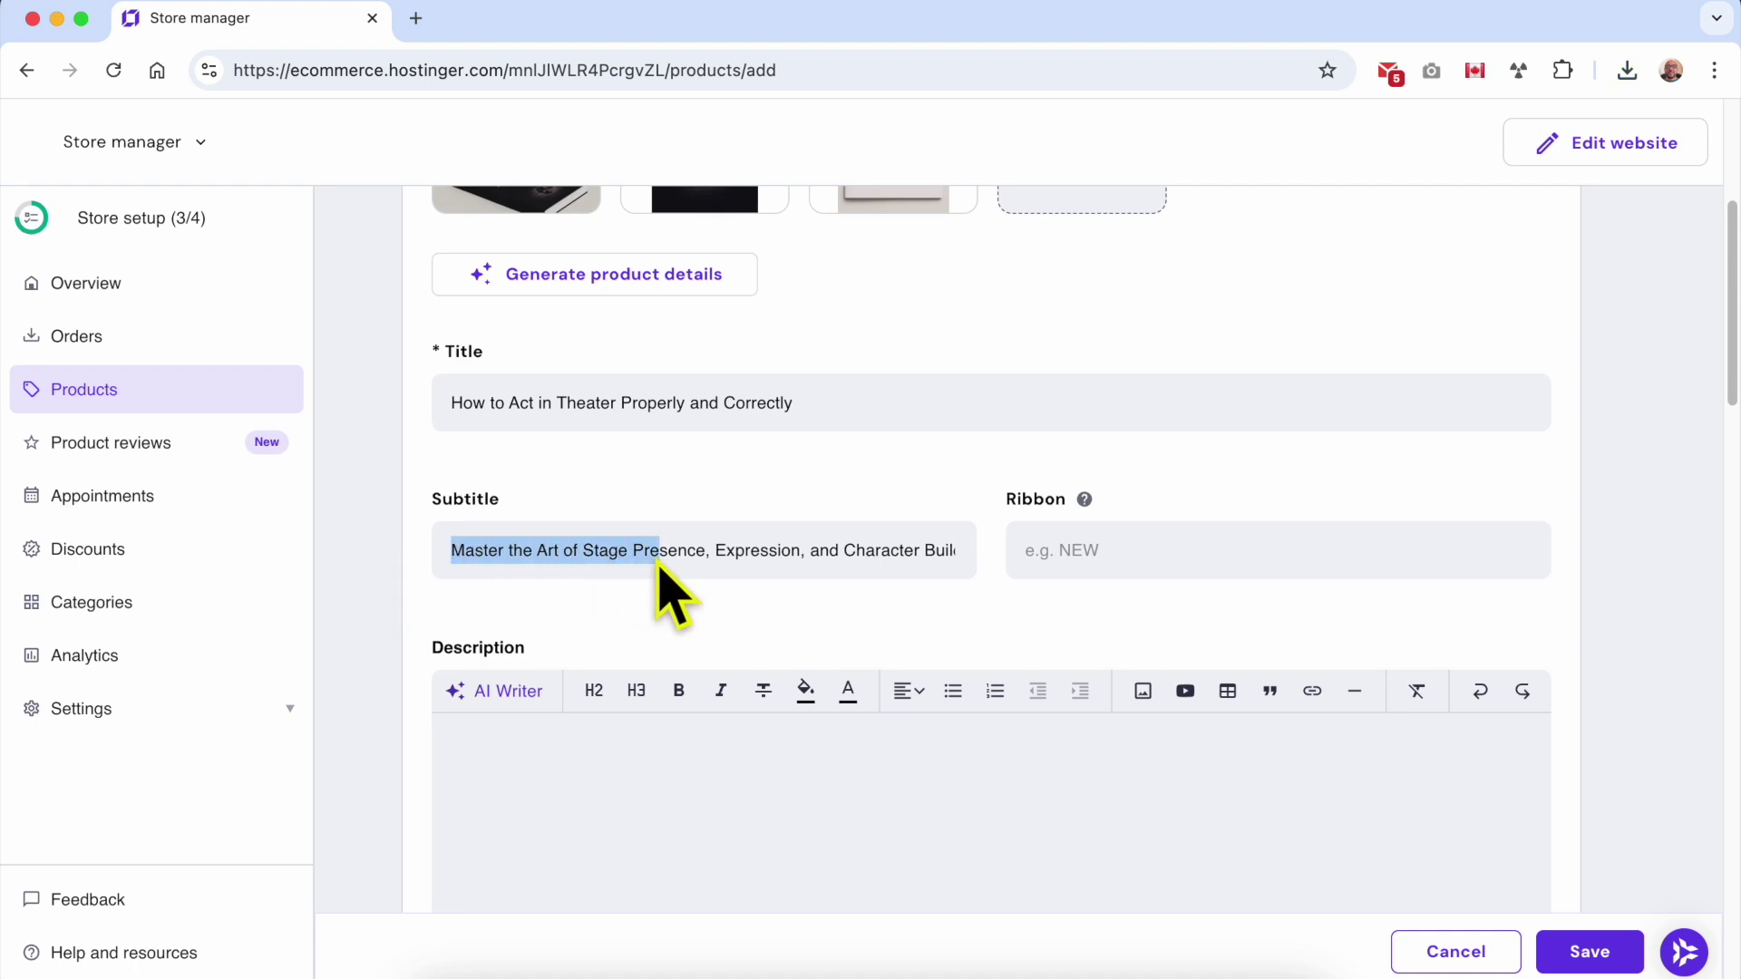
drag(783, 555, 997, 559)
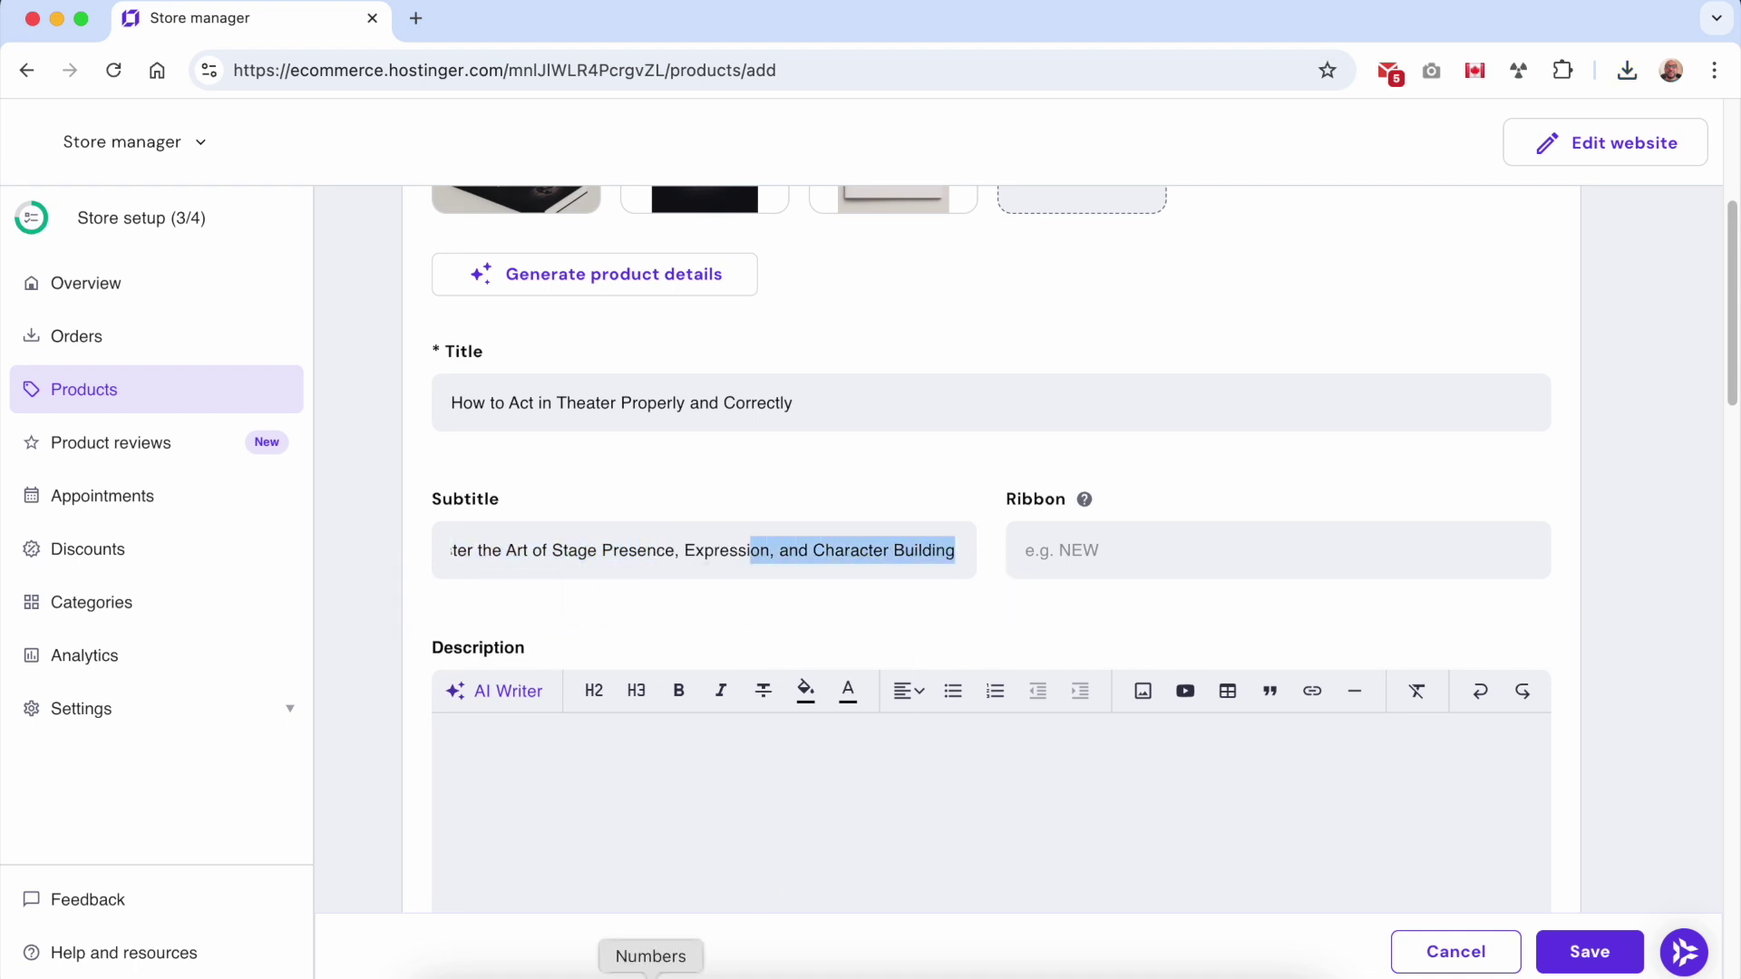
- Copy the ribbon text "NEW" from the TextEdit notes into the product's ribbon
click(585, 966)
drag(451, 455, 378, 458)
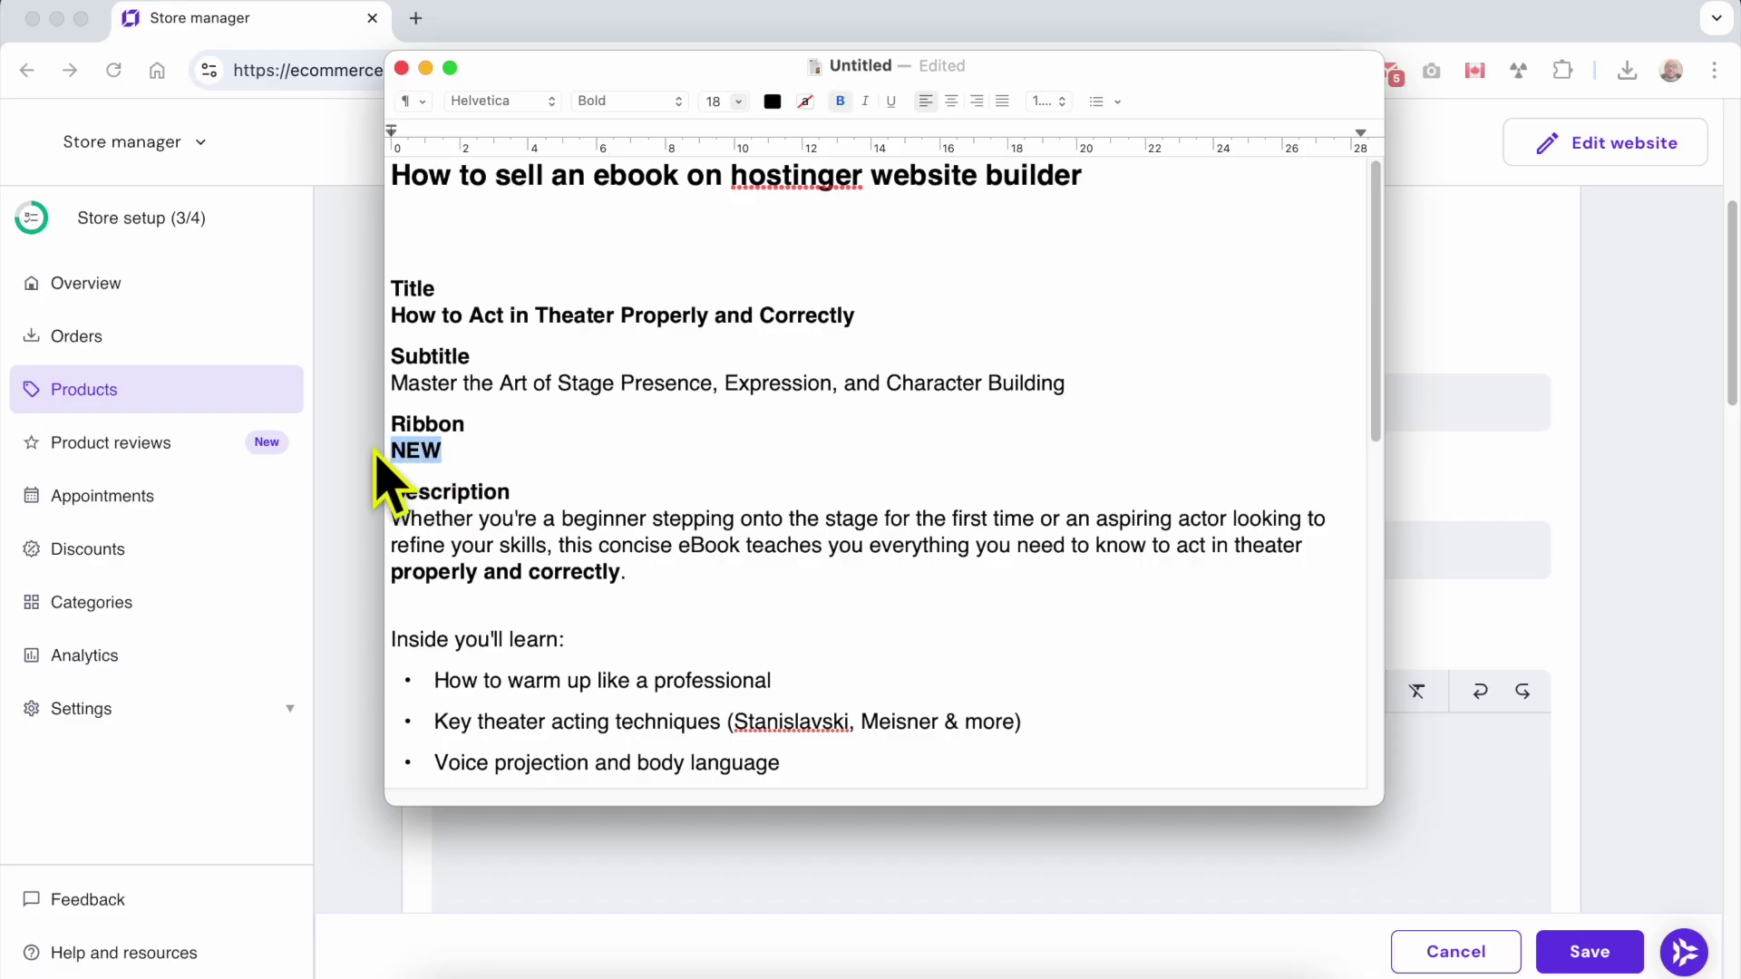
click(377, 454)
click(1085, 554)
key(super+v)
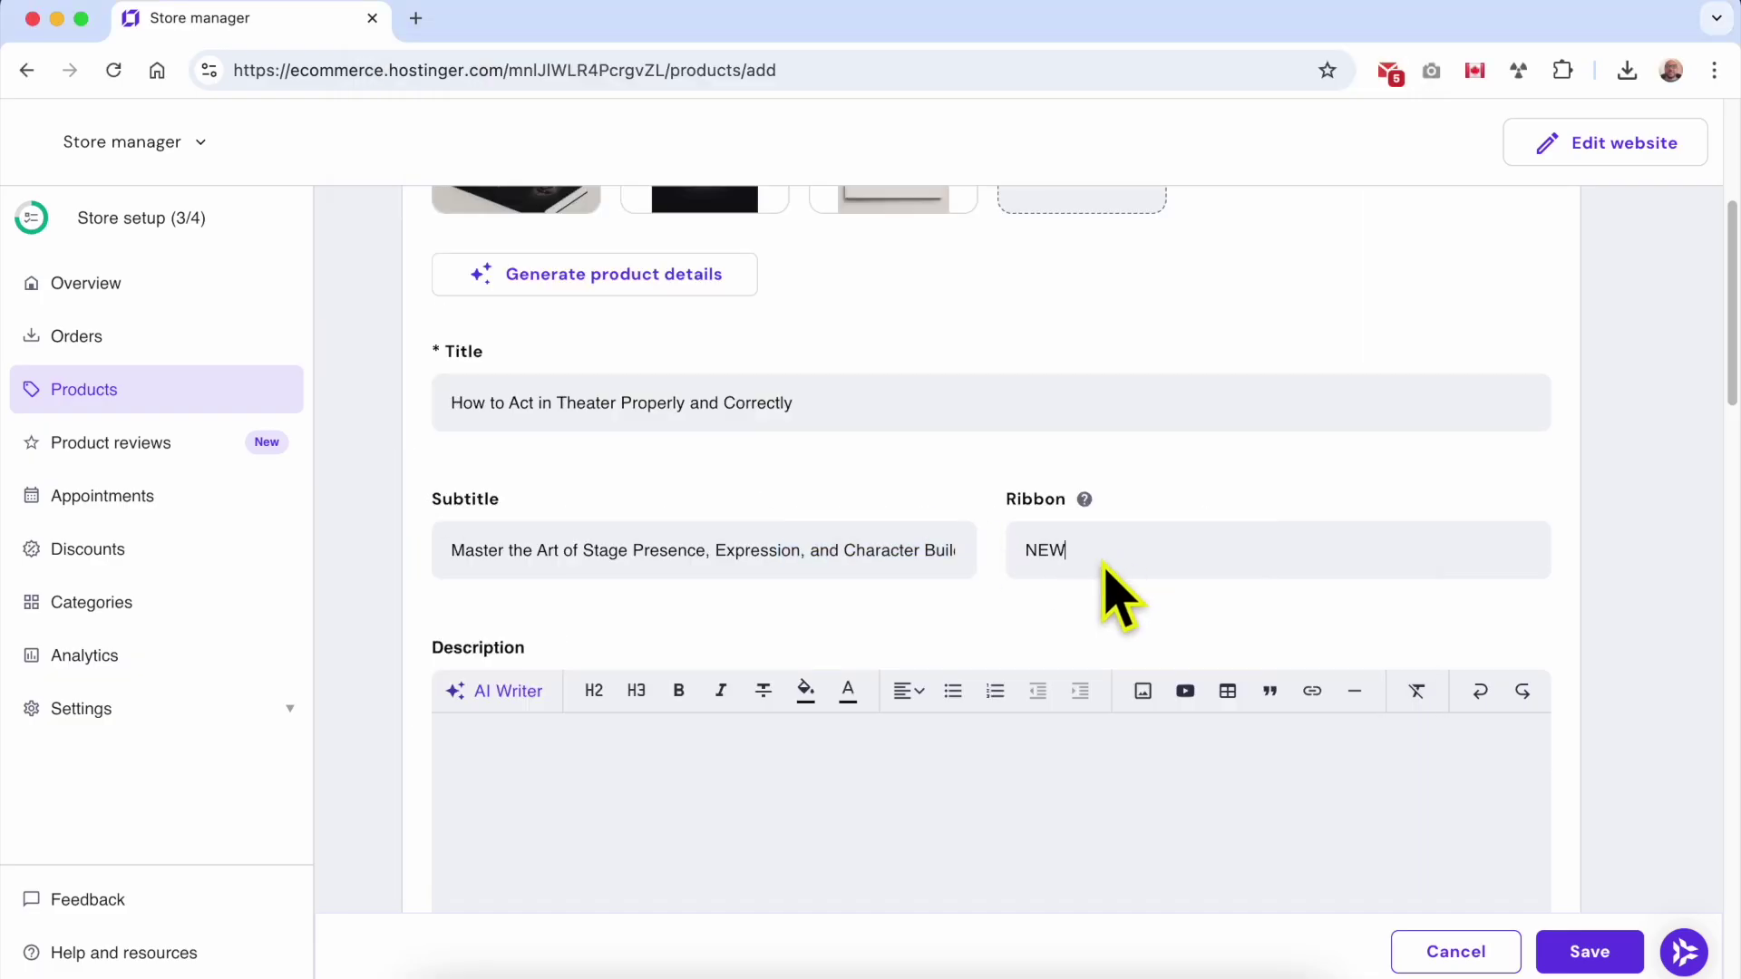
- Copy the full description, from "Whether you're a beginner" to "Download it instantly after purchase.", from the TextEdit notes into the product description without a leading blank line
scroll(575, 700, down, 4)
click(585, 966)
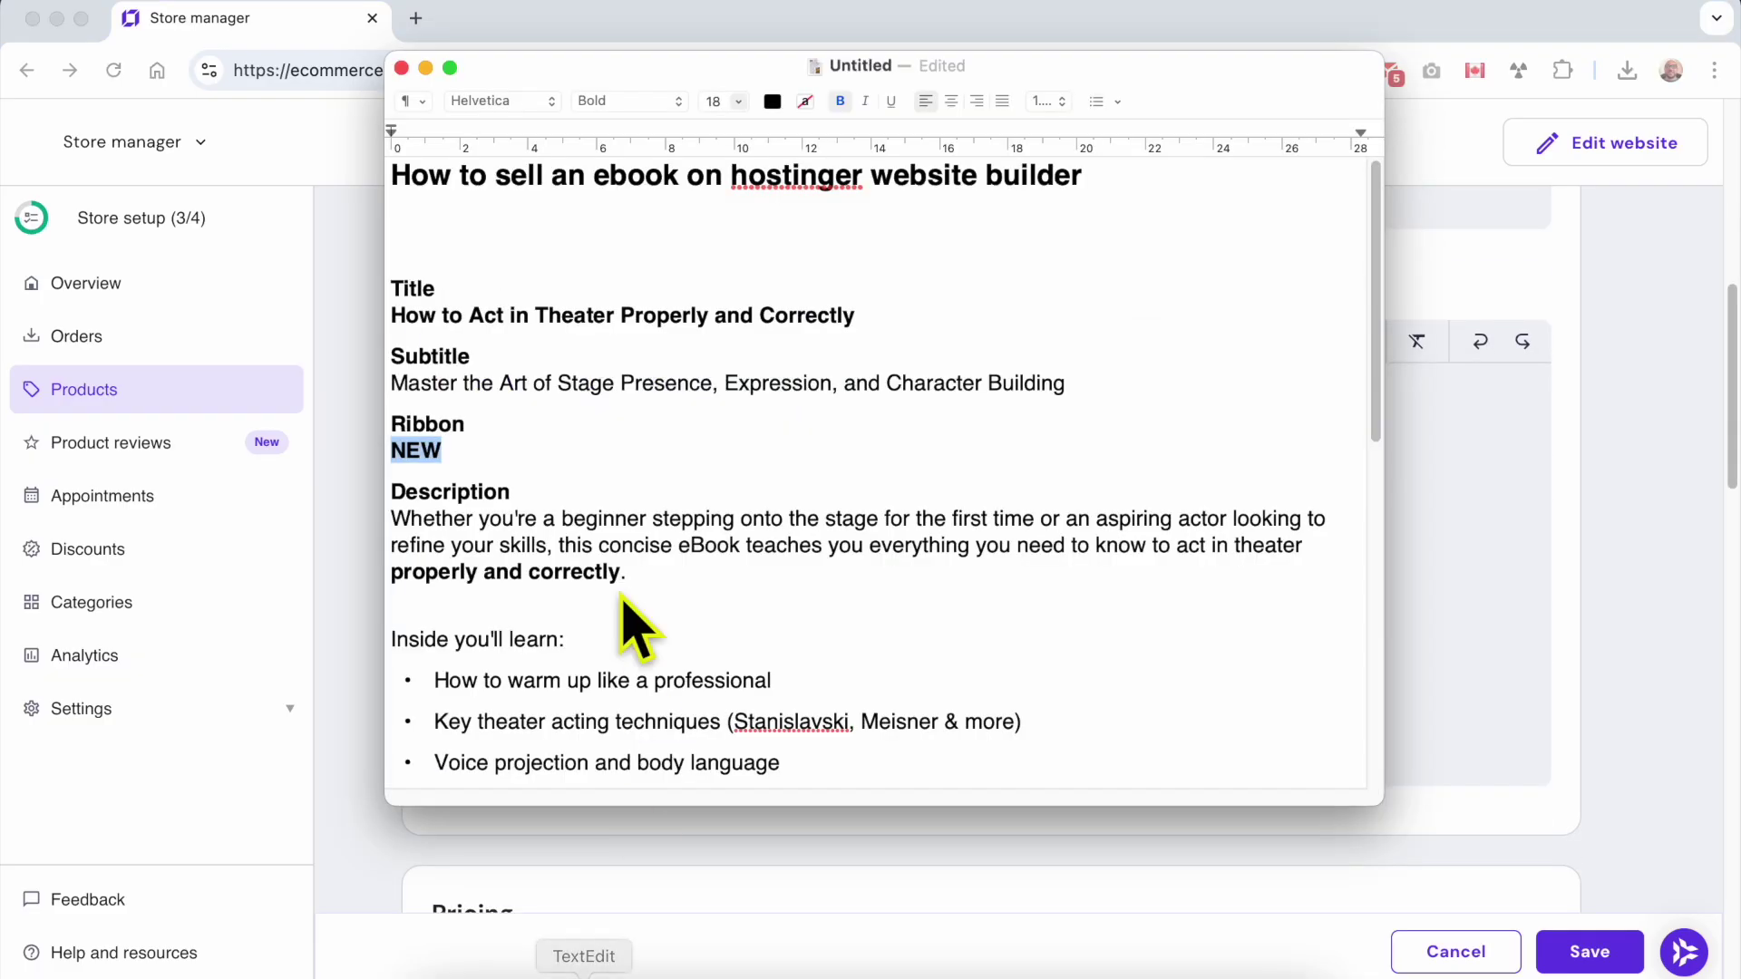
drag(391, 489, 635, 576)
scroll(585, 581, down, 2)
drag(556, 408, 764, 585)
key(super+c)
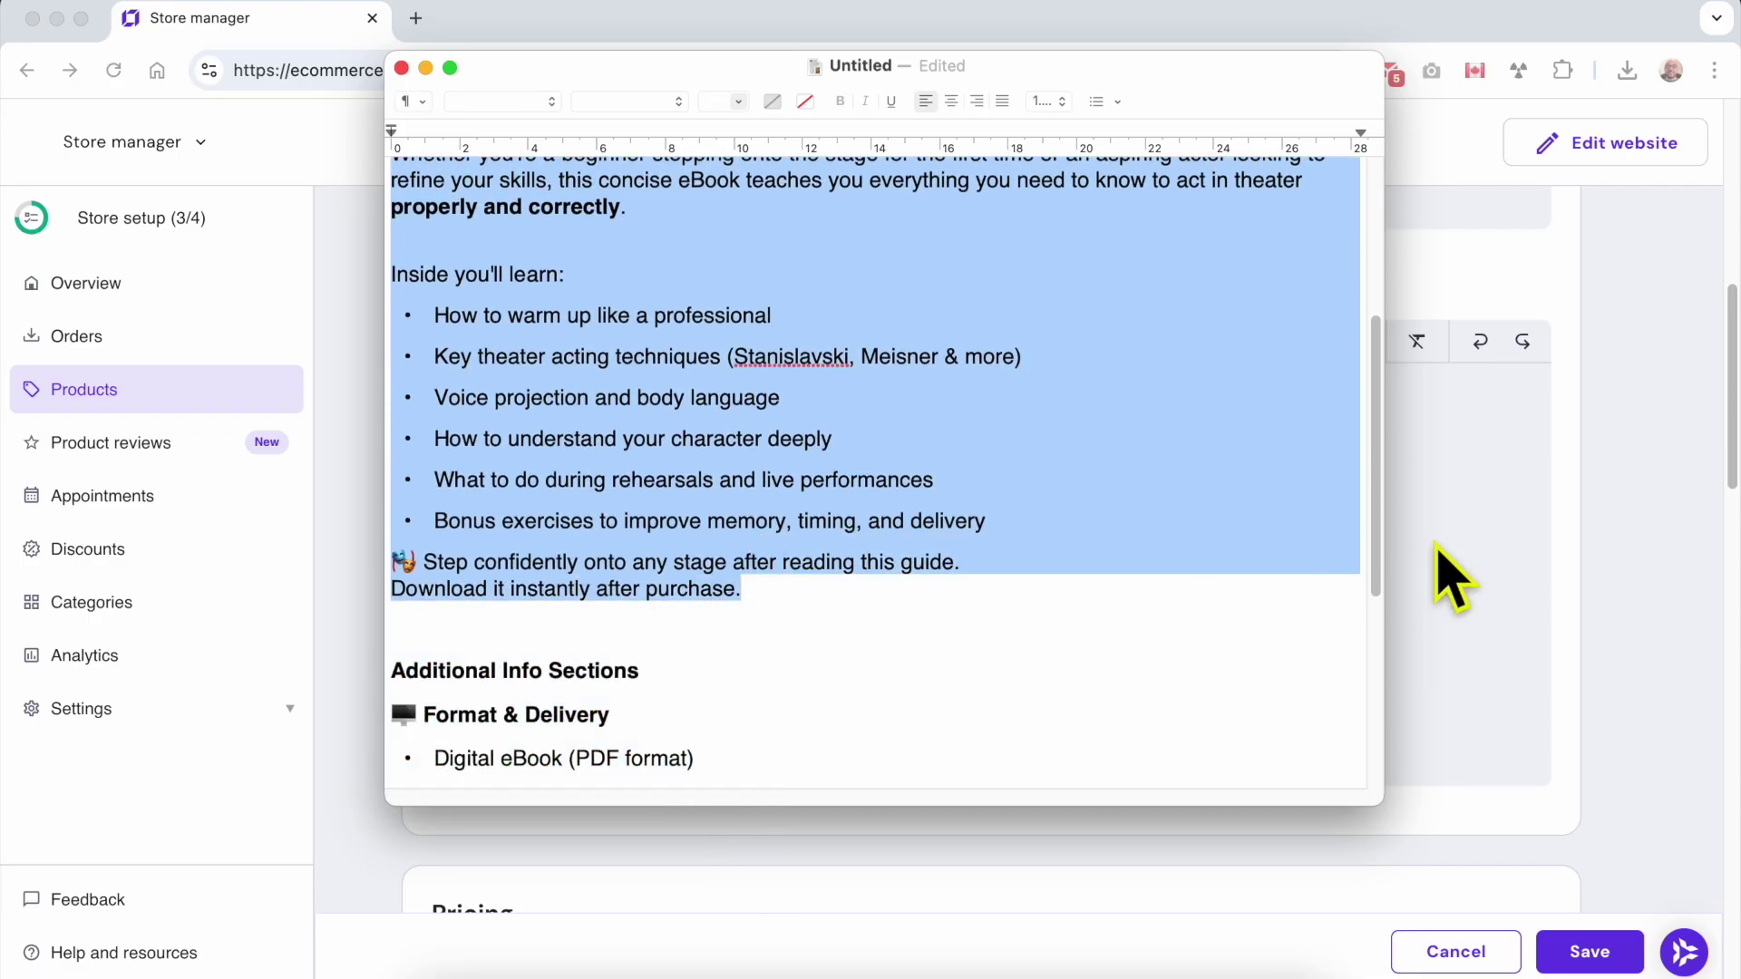
click(1451, 571)
key(super+v)
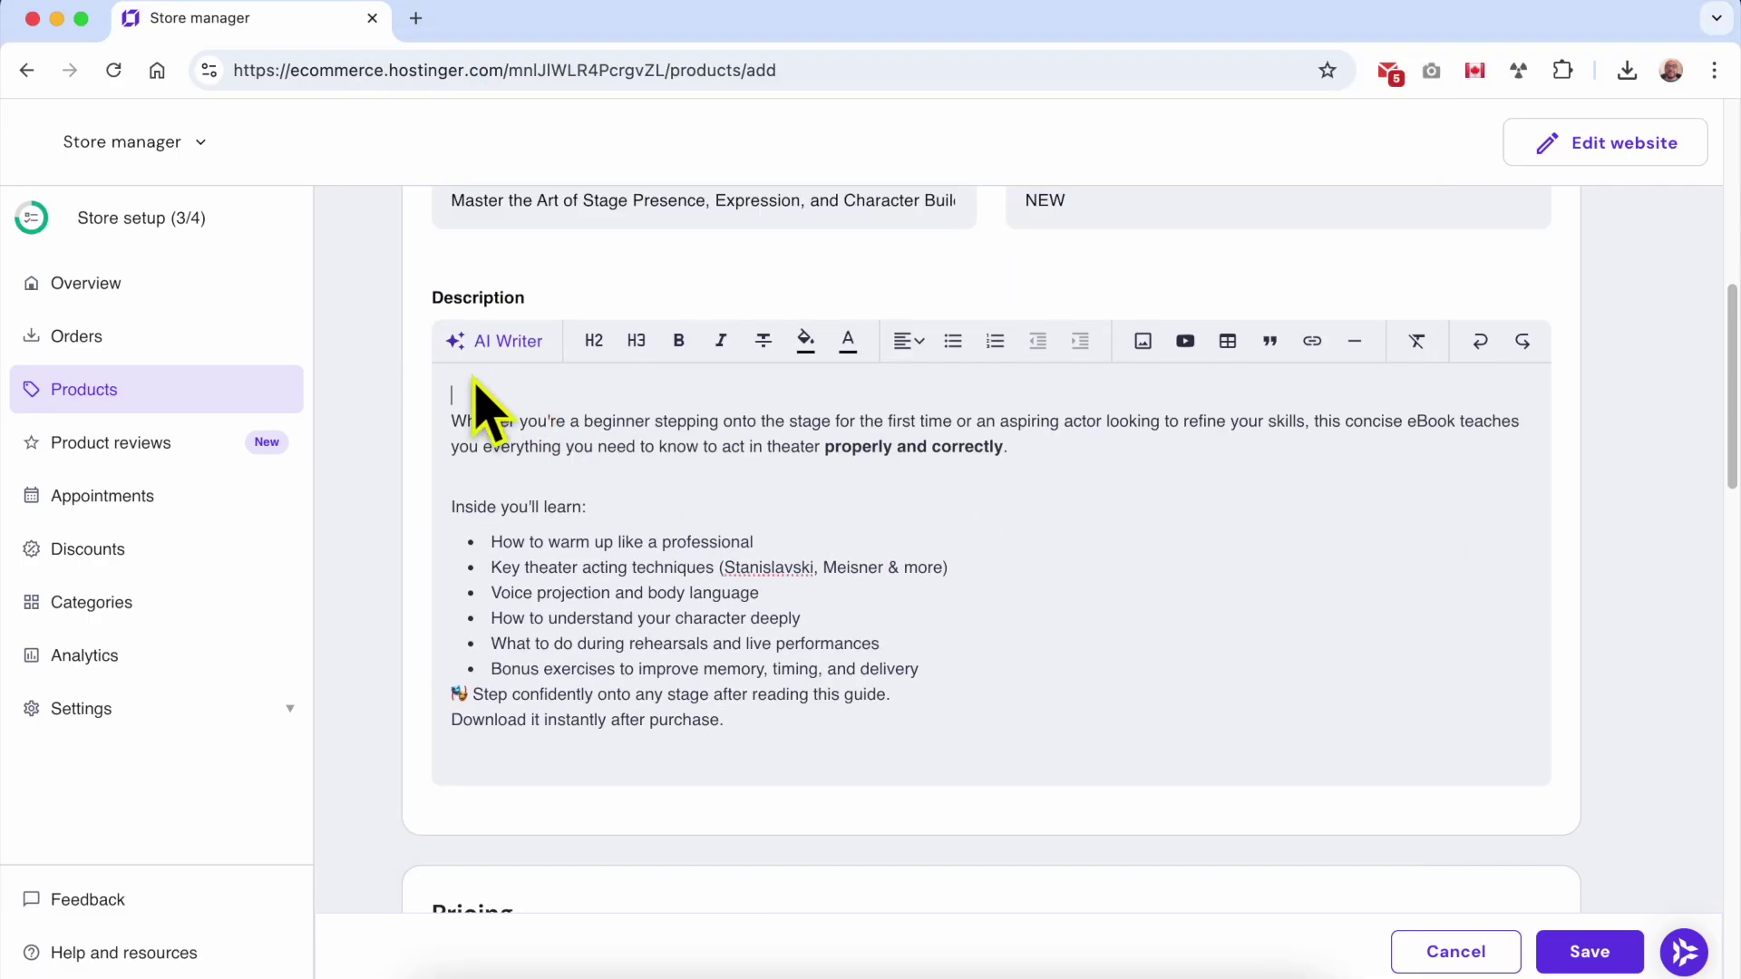
key(BackSpace)
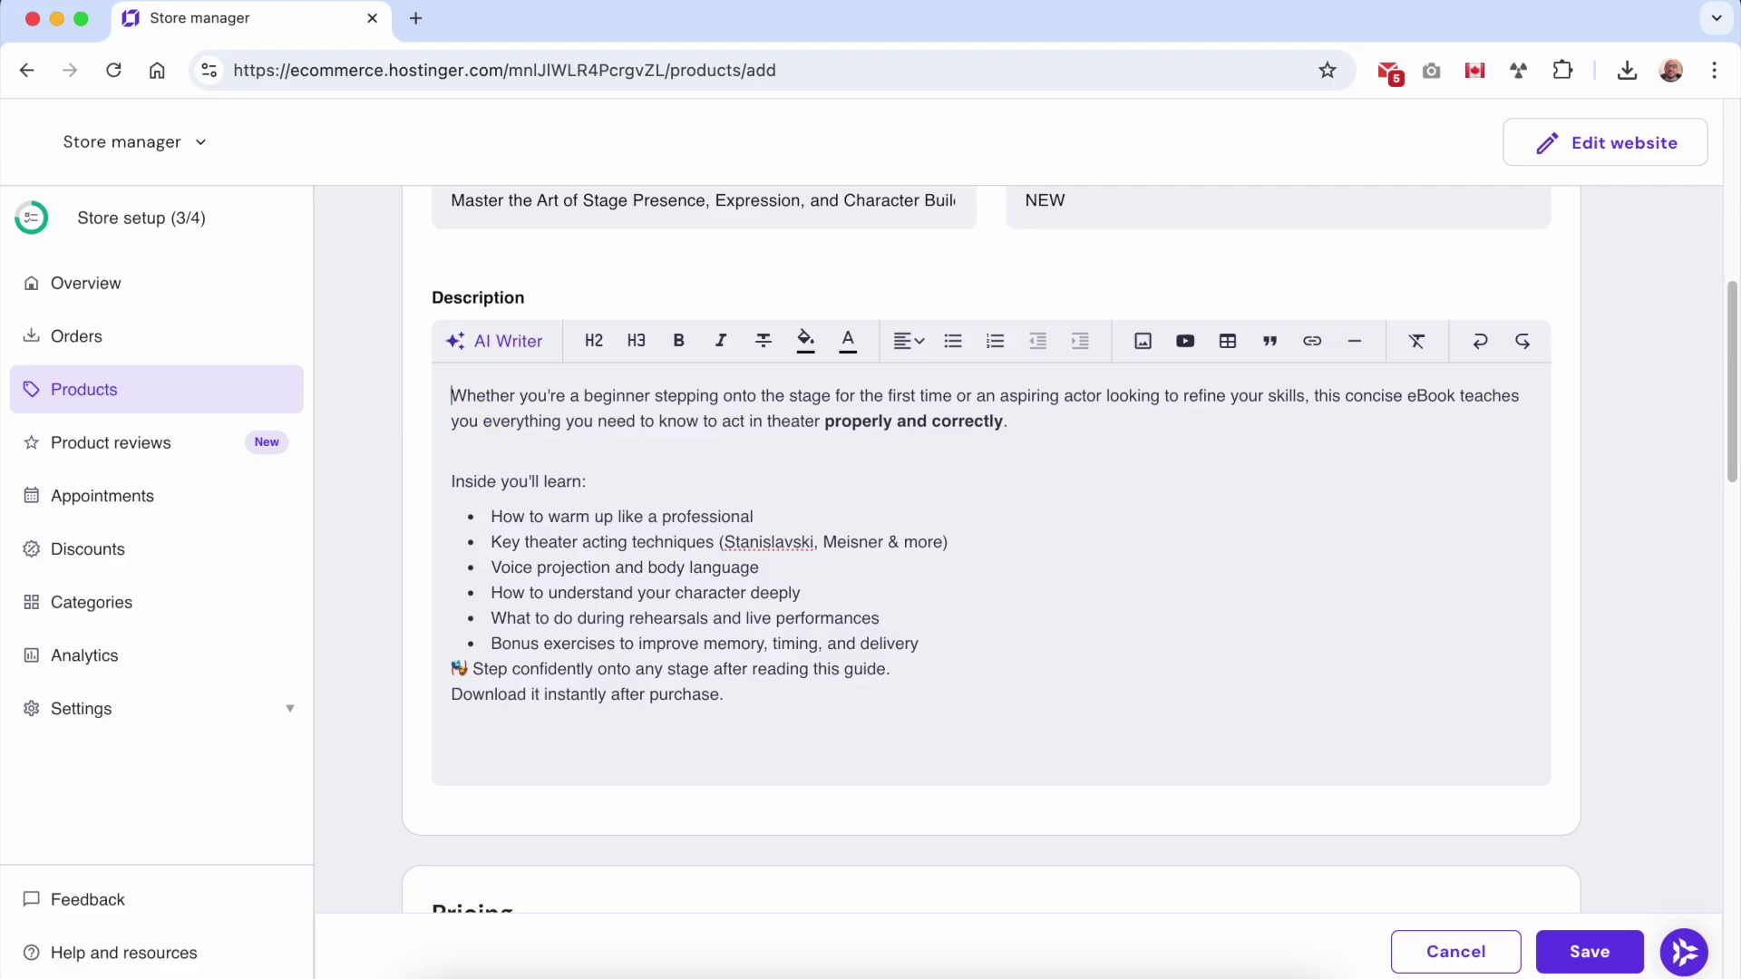
click(514, 348)
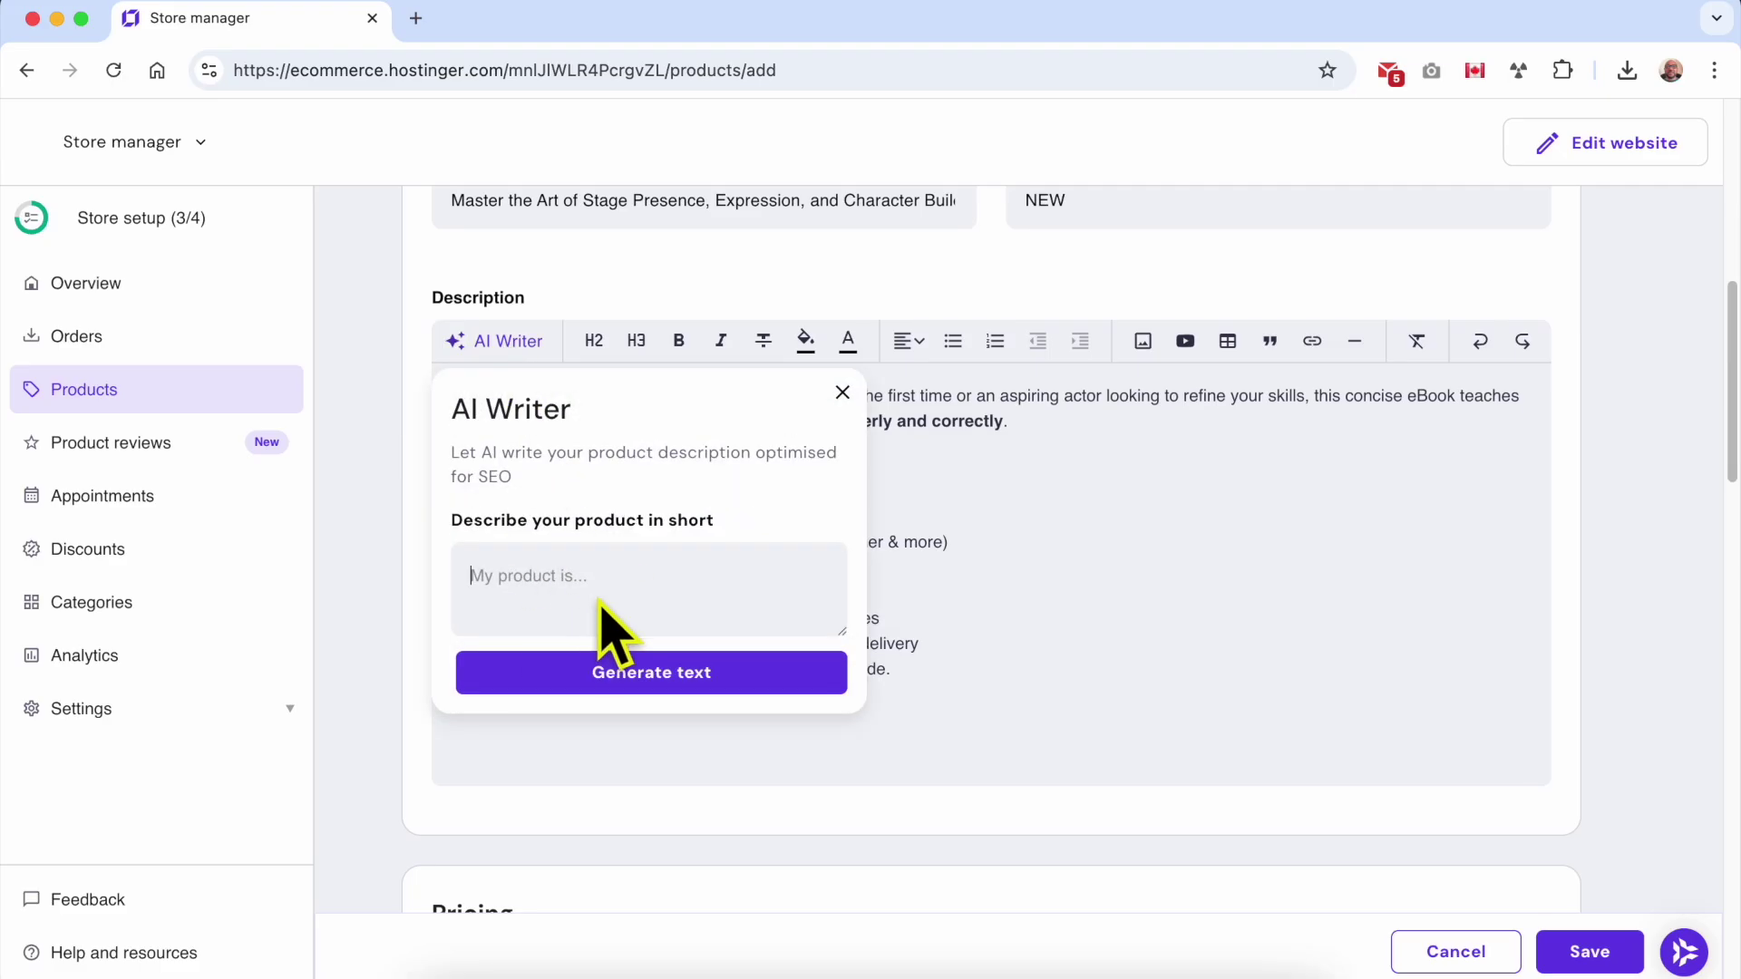
click(577, 669)
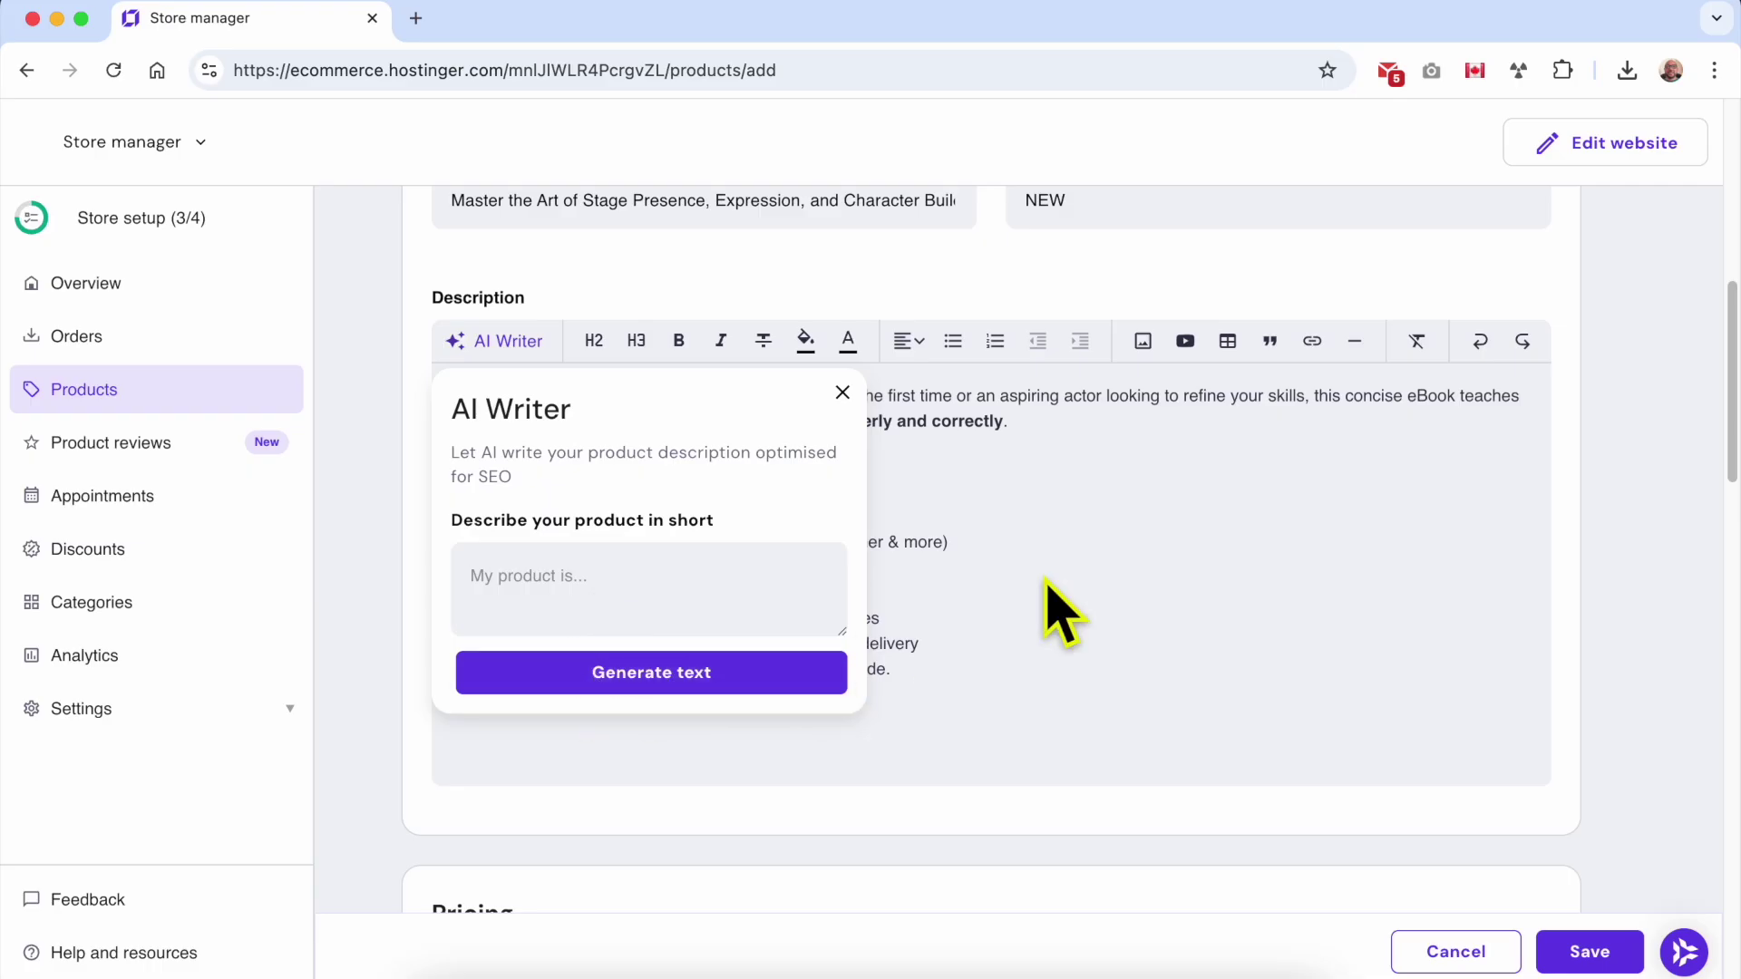
click(1042, 610)
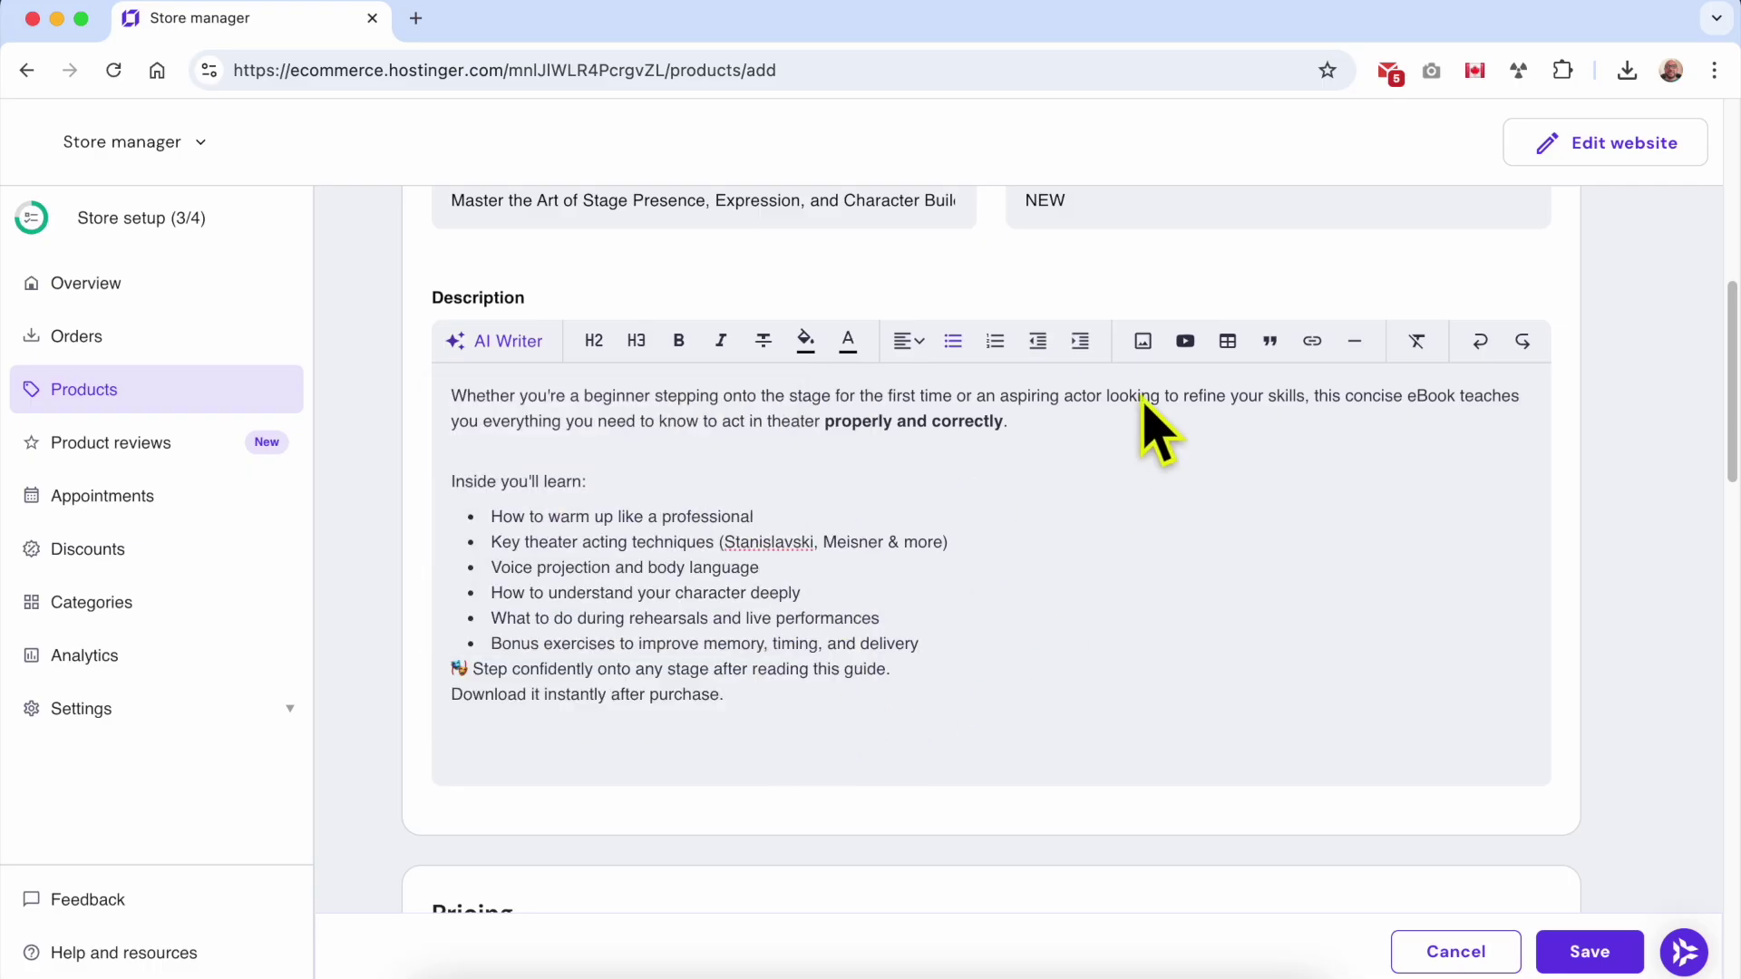
- Embed the YouTube video from the copied link on a new line below "Download it instantly after purchase." in the description
click(669, 733)
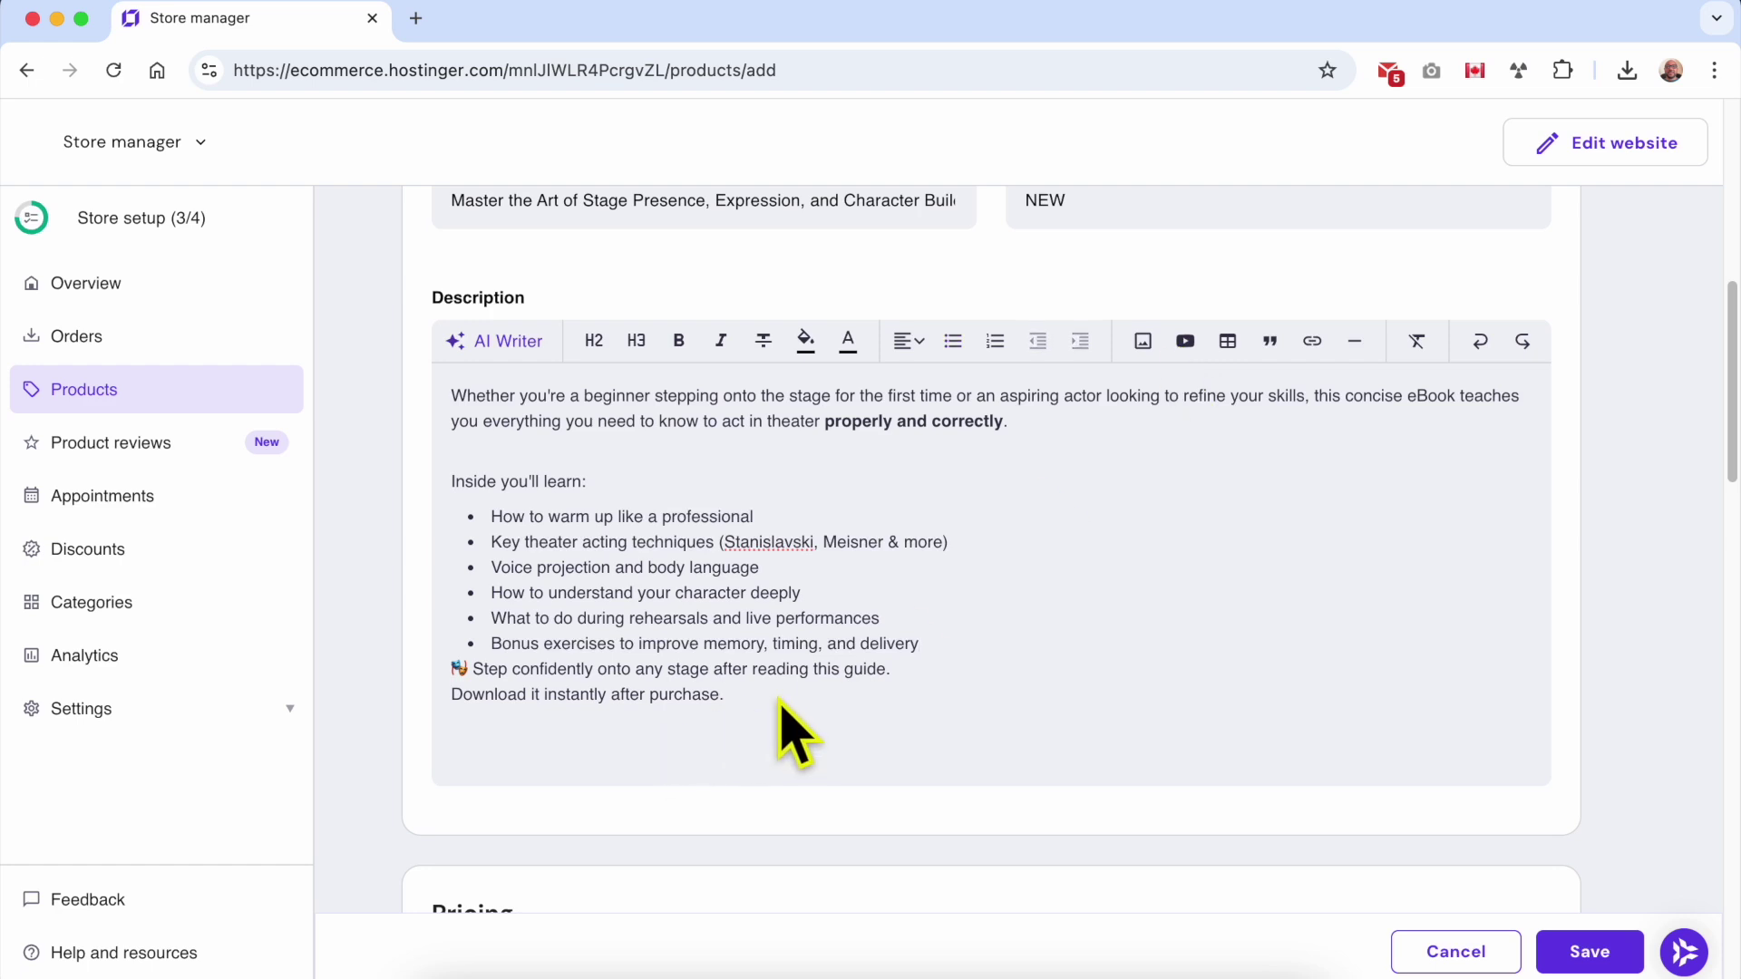
key(Return)
key(Return)
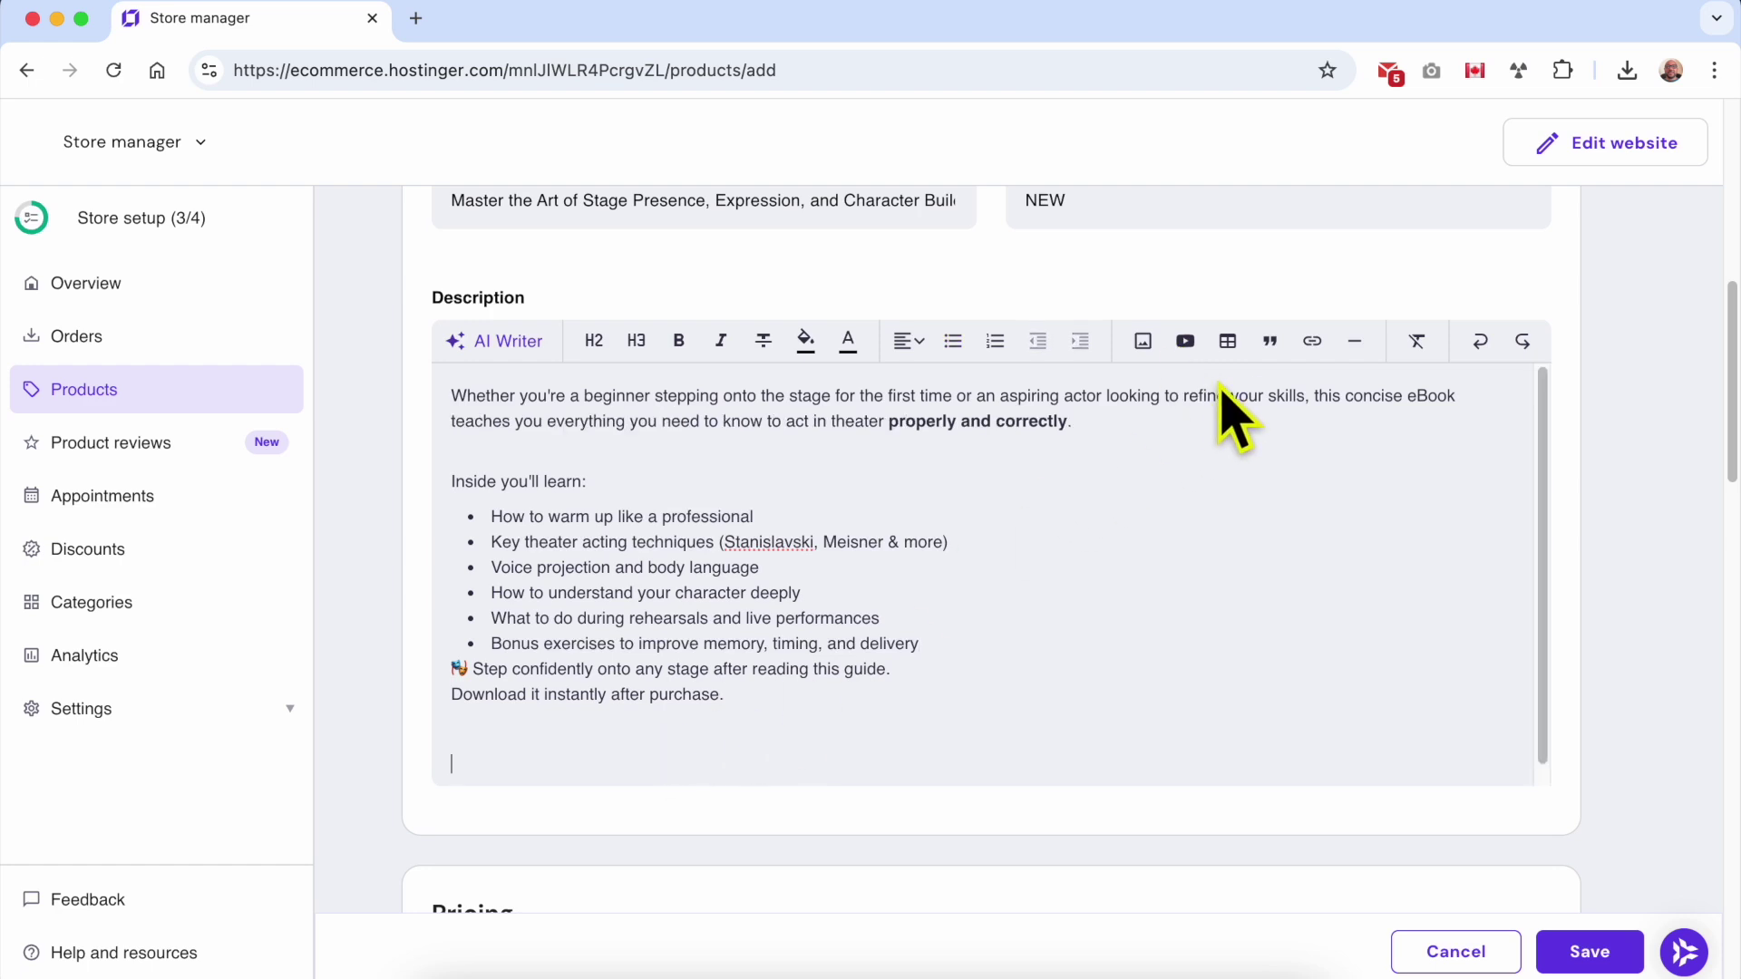
click(1186, 342)
right_click(1139, 435)
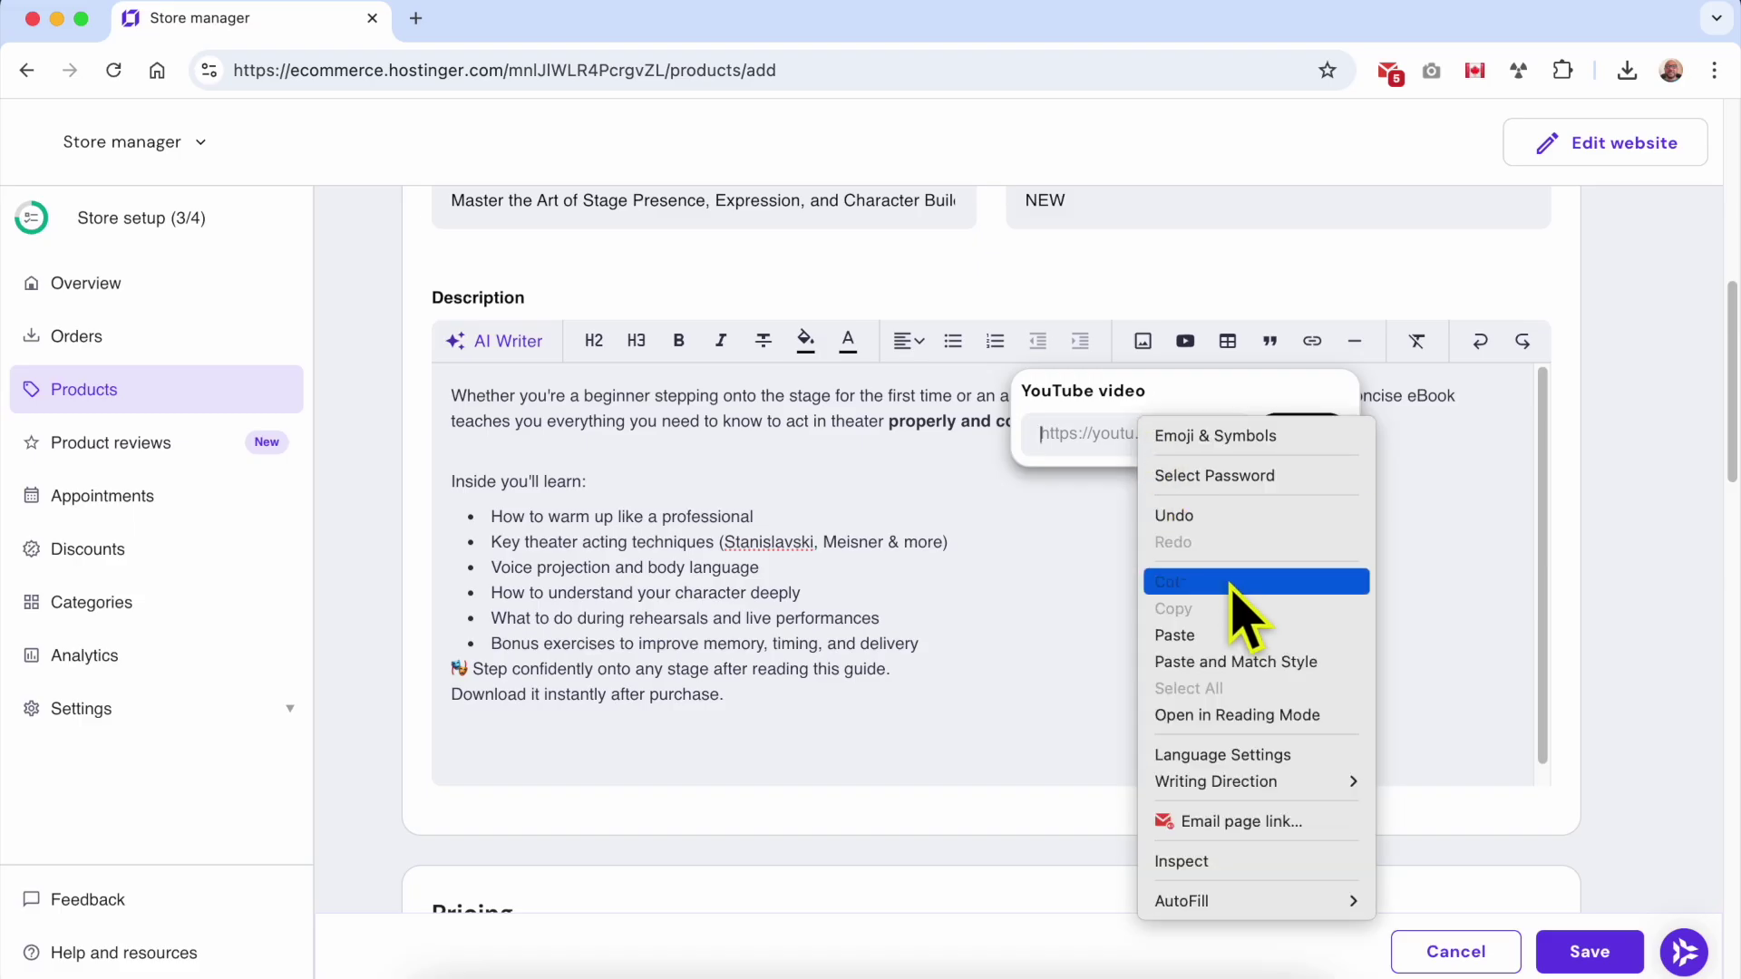
click(1158, 635)
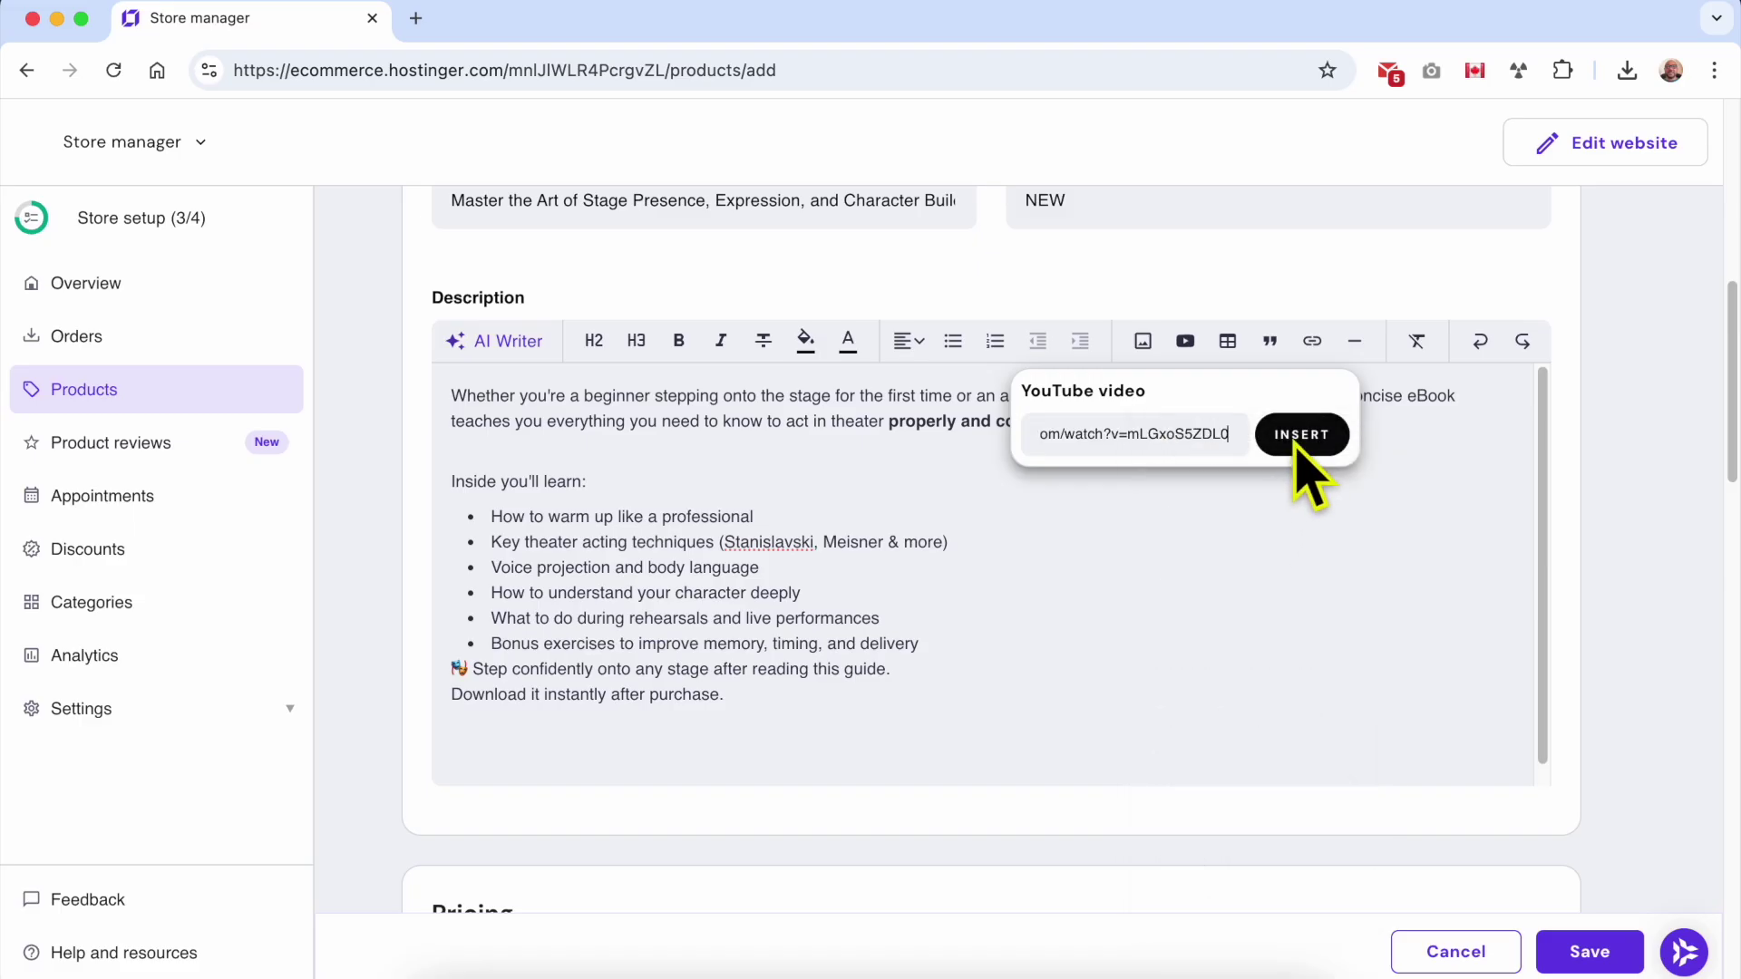
click(1296, 440)
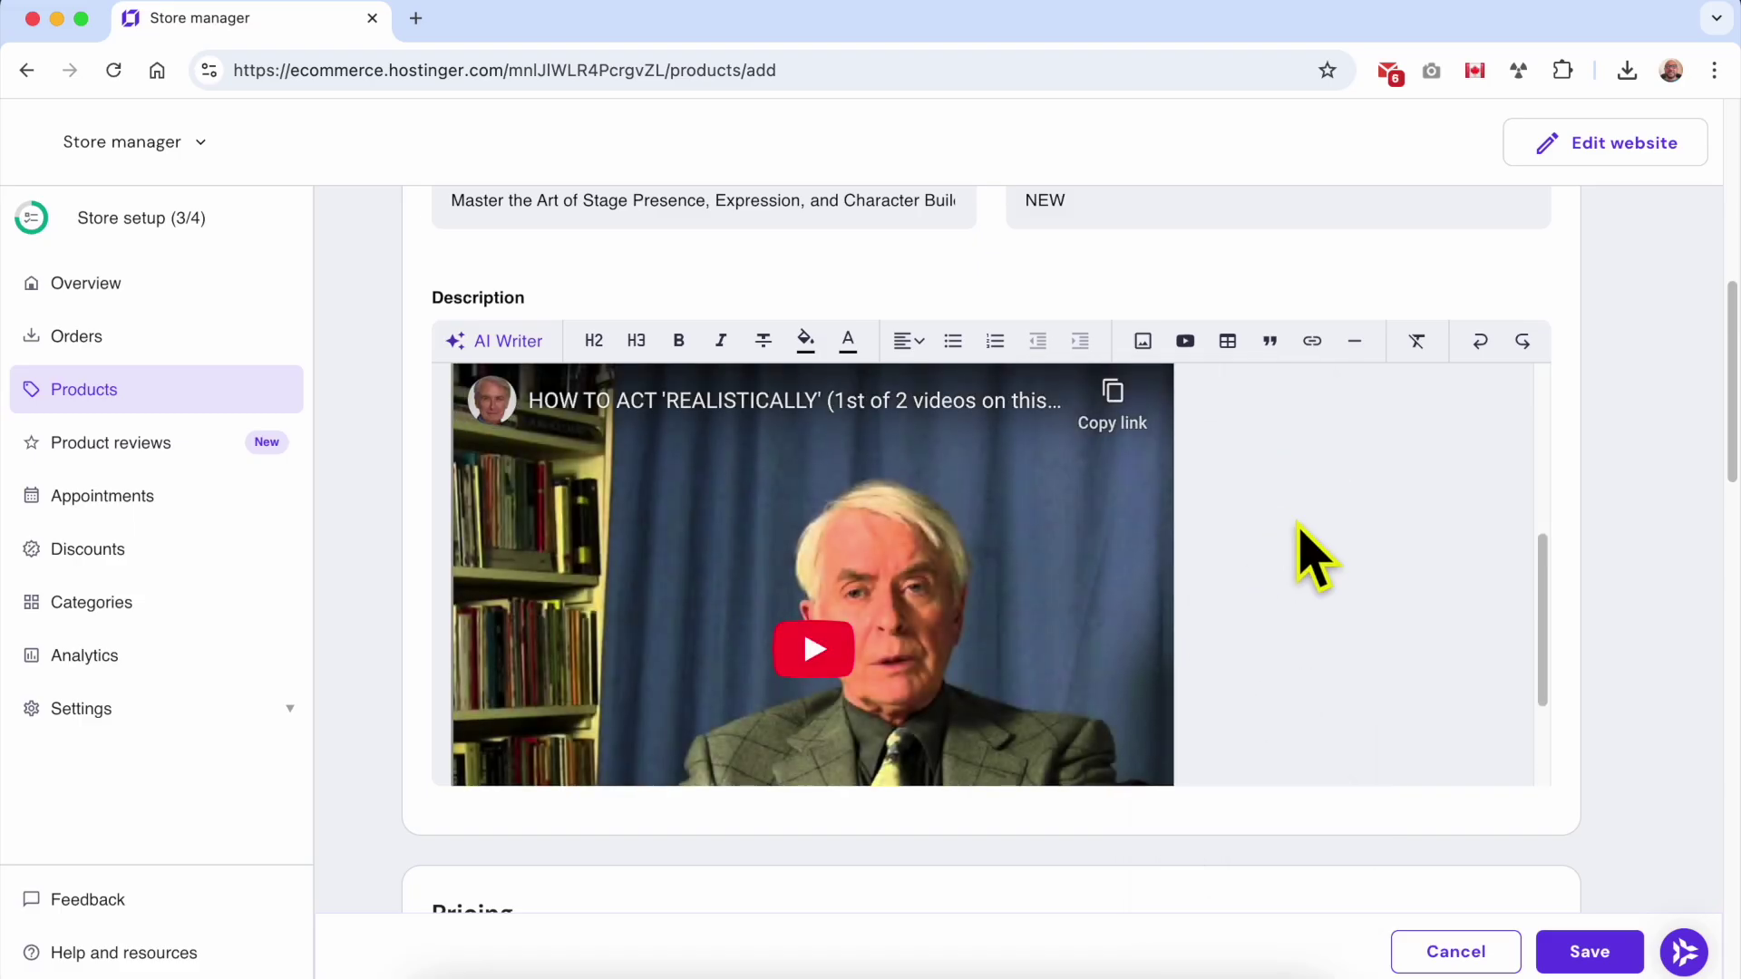
scroll(1299, 553, down, 3)
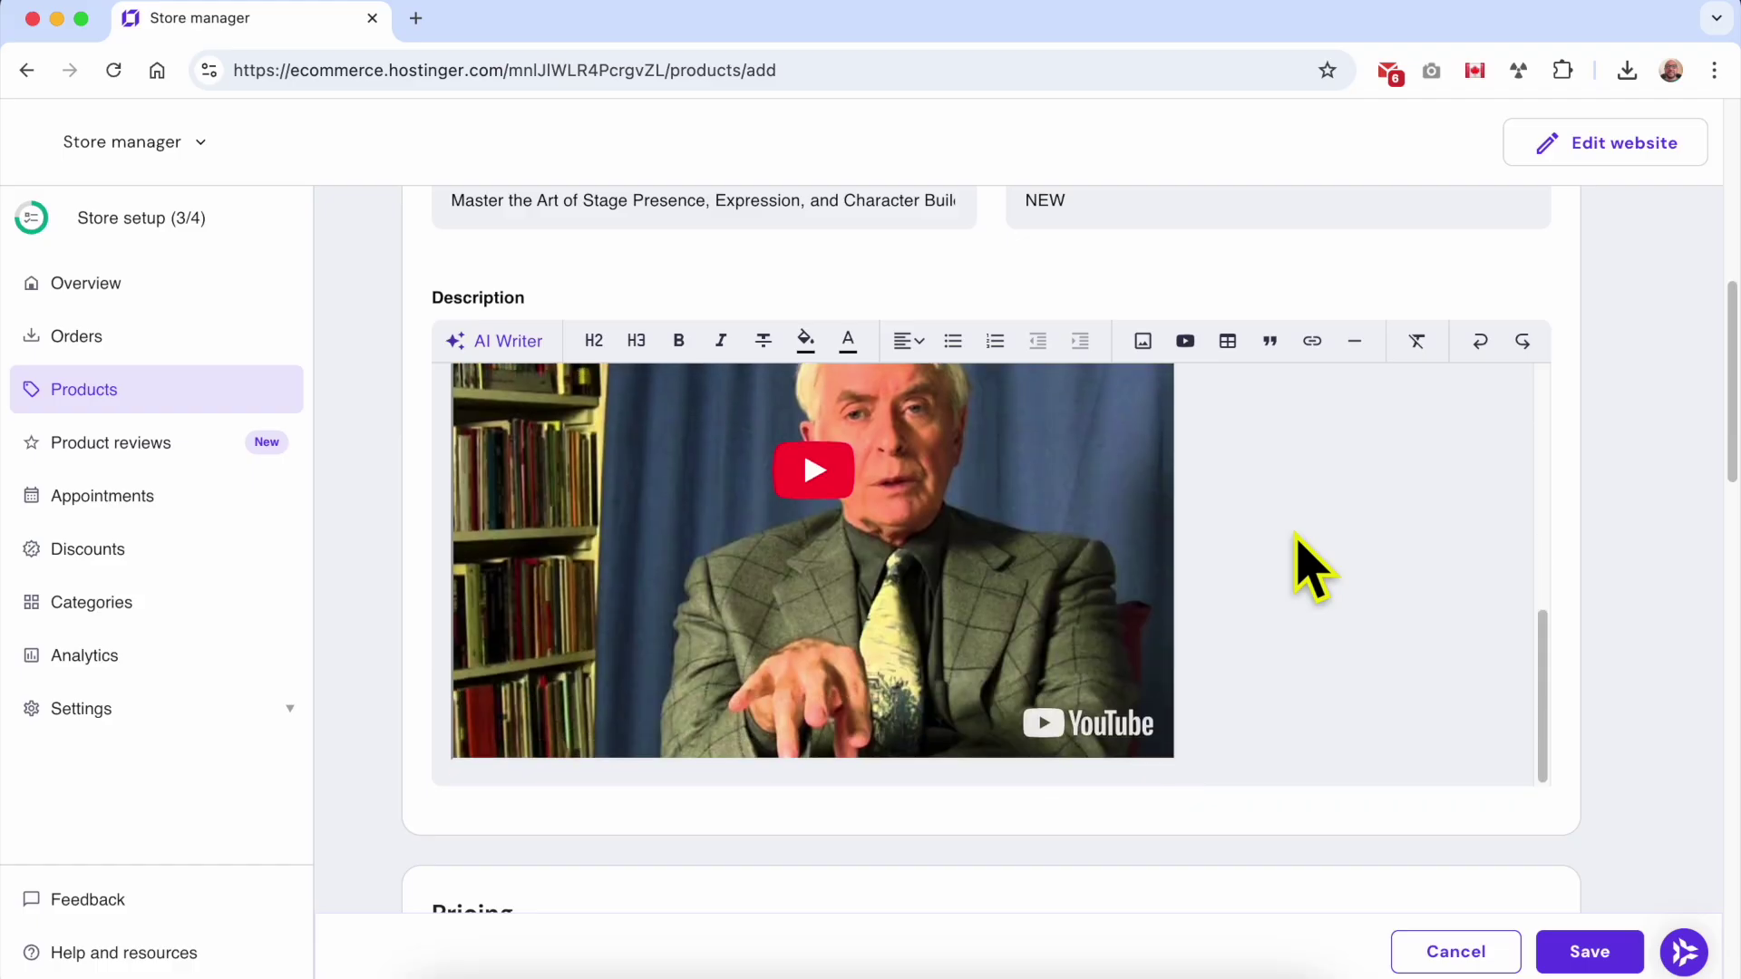
scroll(1295, 589, down, 2)
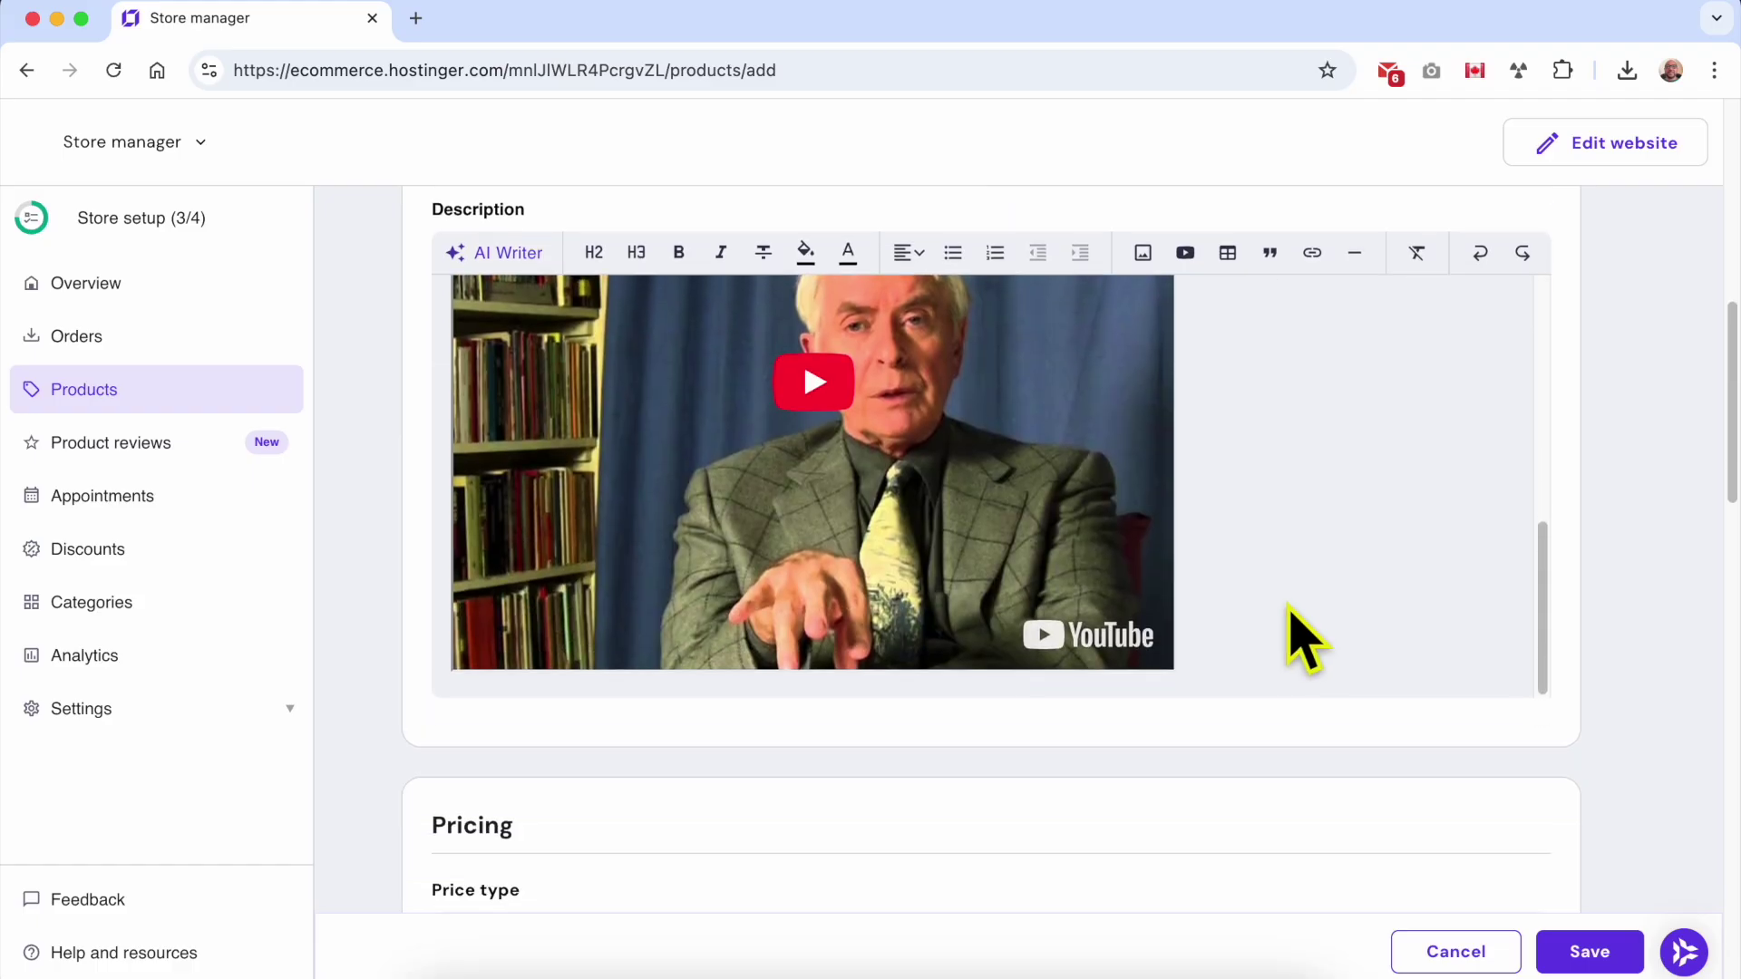
key(Return)
- Insert the cover image "How to act.jpg" from Downloads into the description, on the blank line above "Inside you'll learn:"
scroll(1297, 635, up, 5)
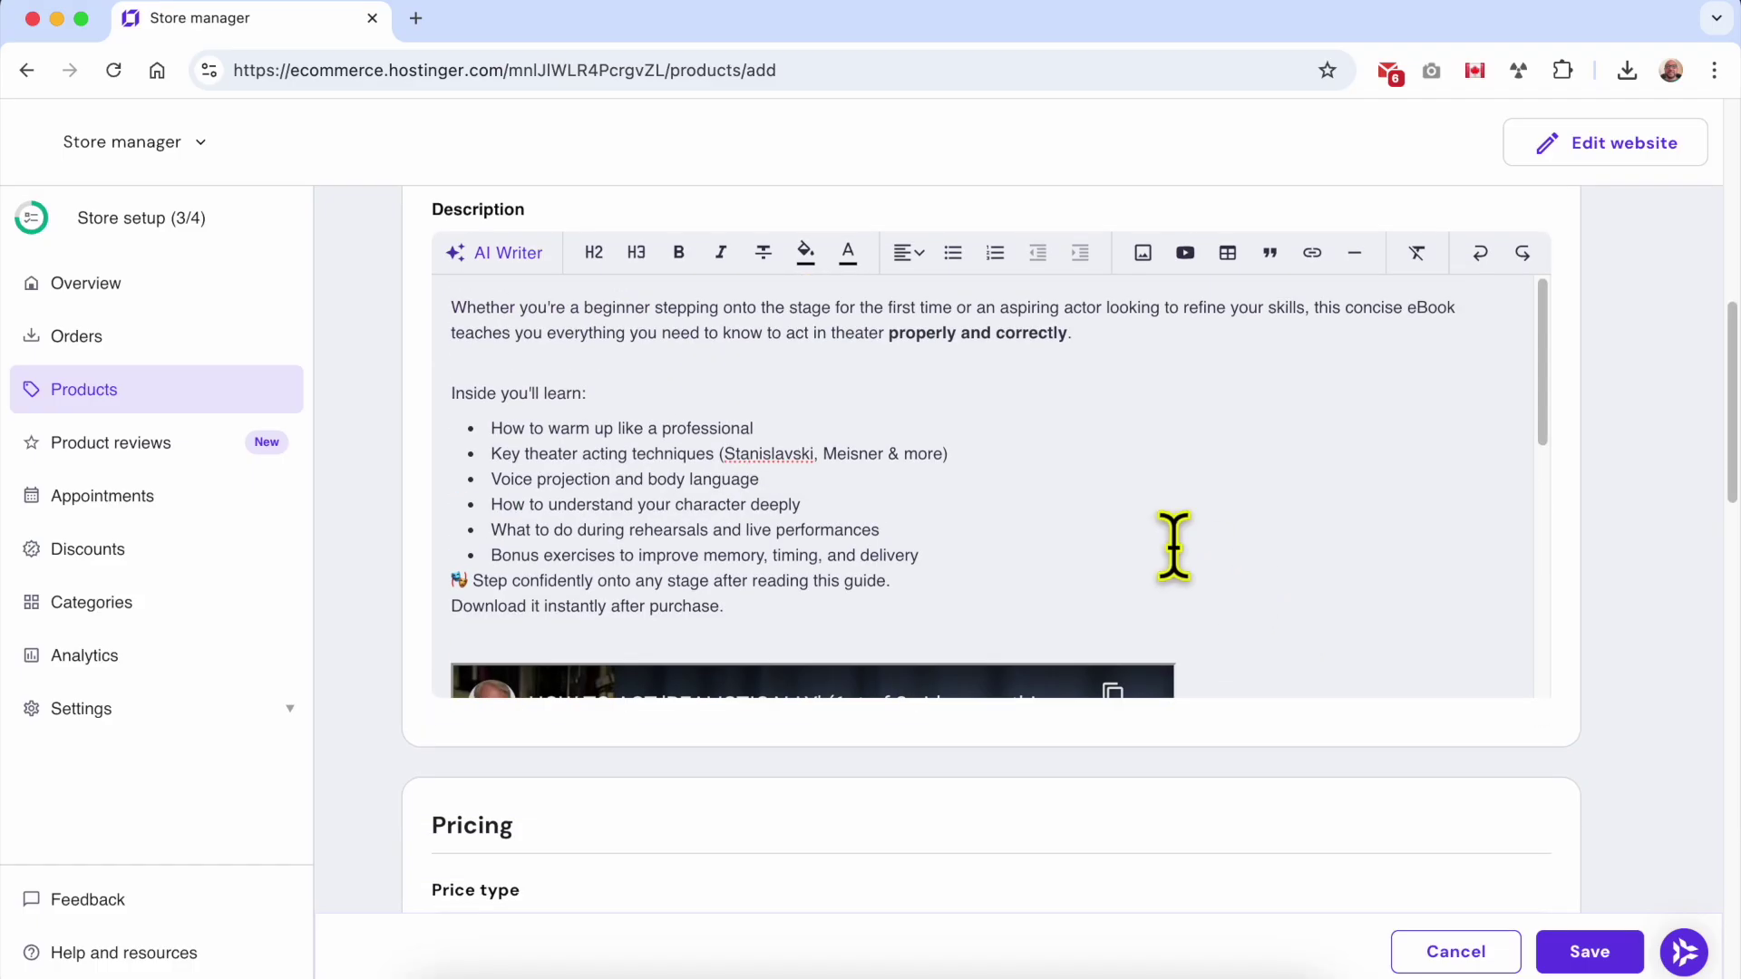
click(711, 364)
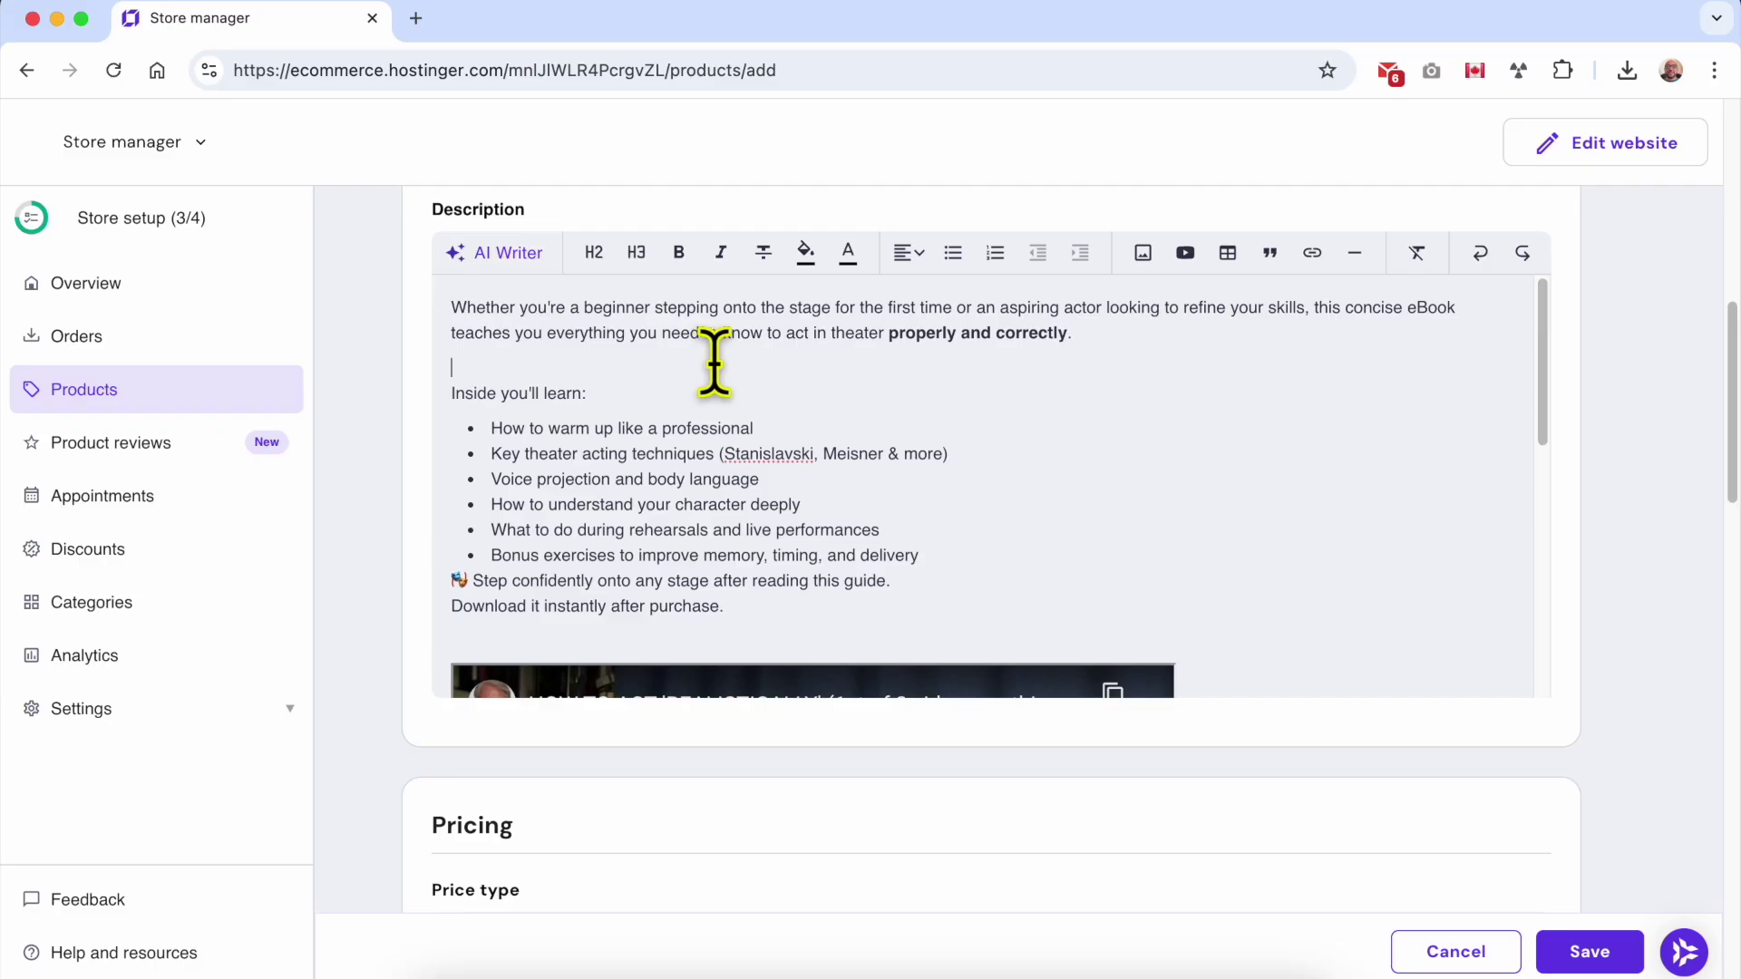
click(1142, 254)
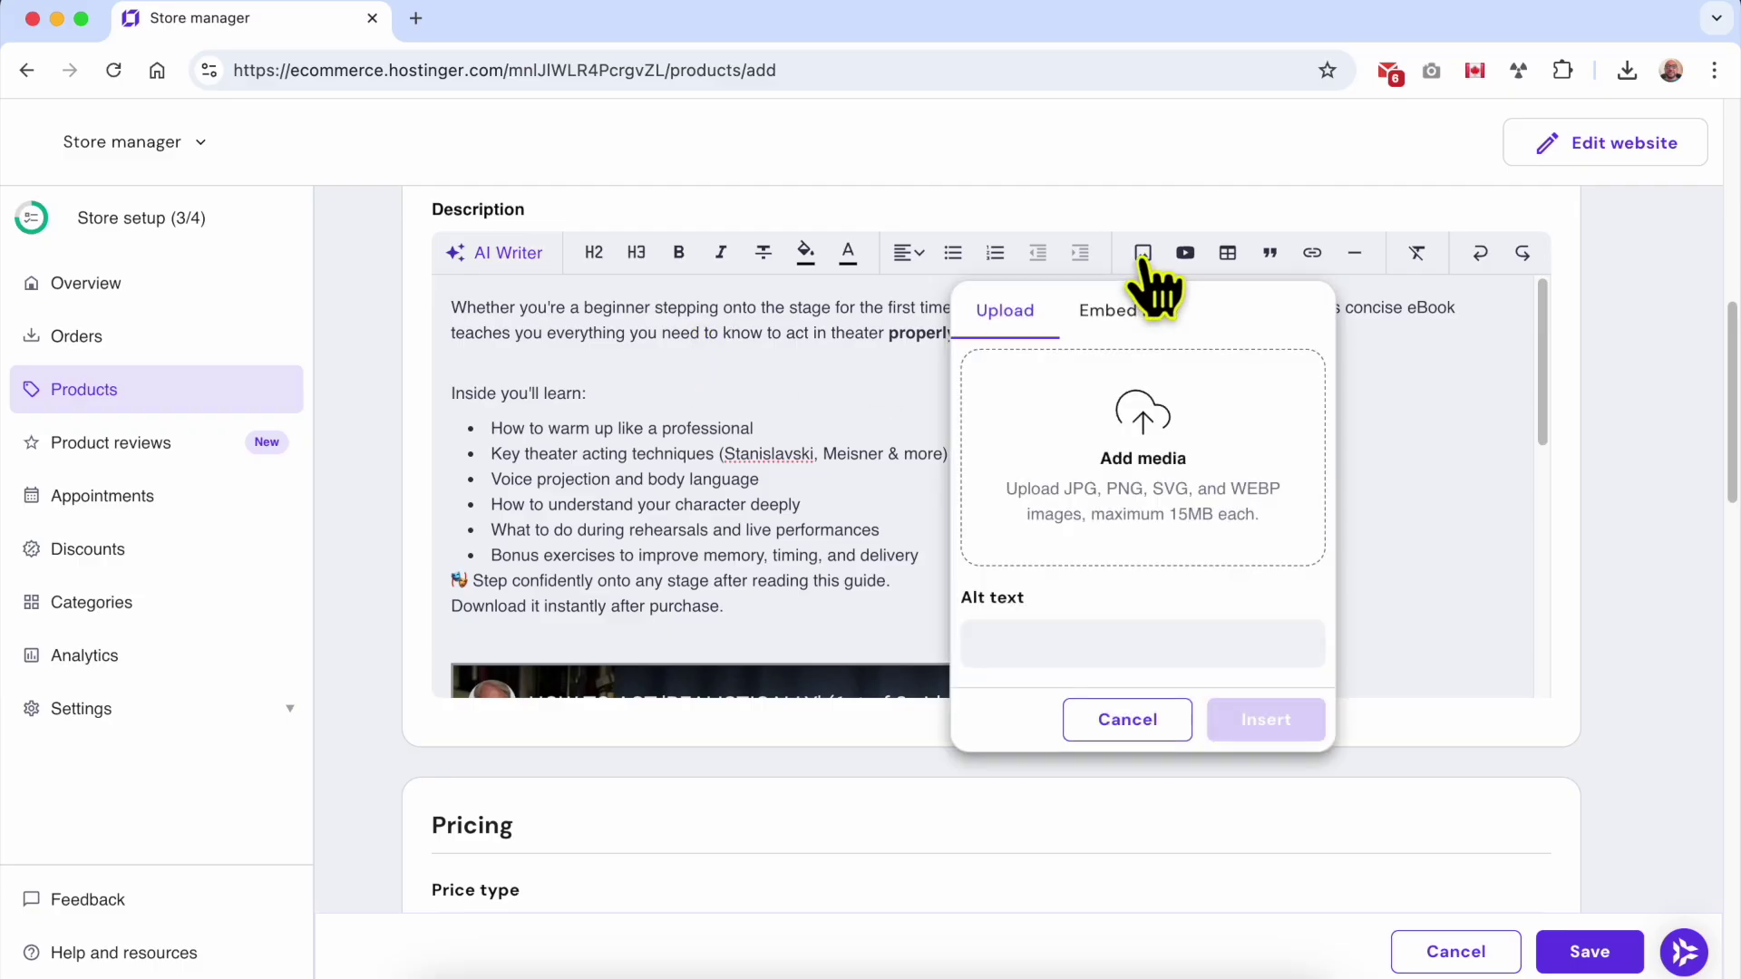
click(1154, 472)
click(503, 251)
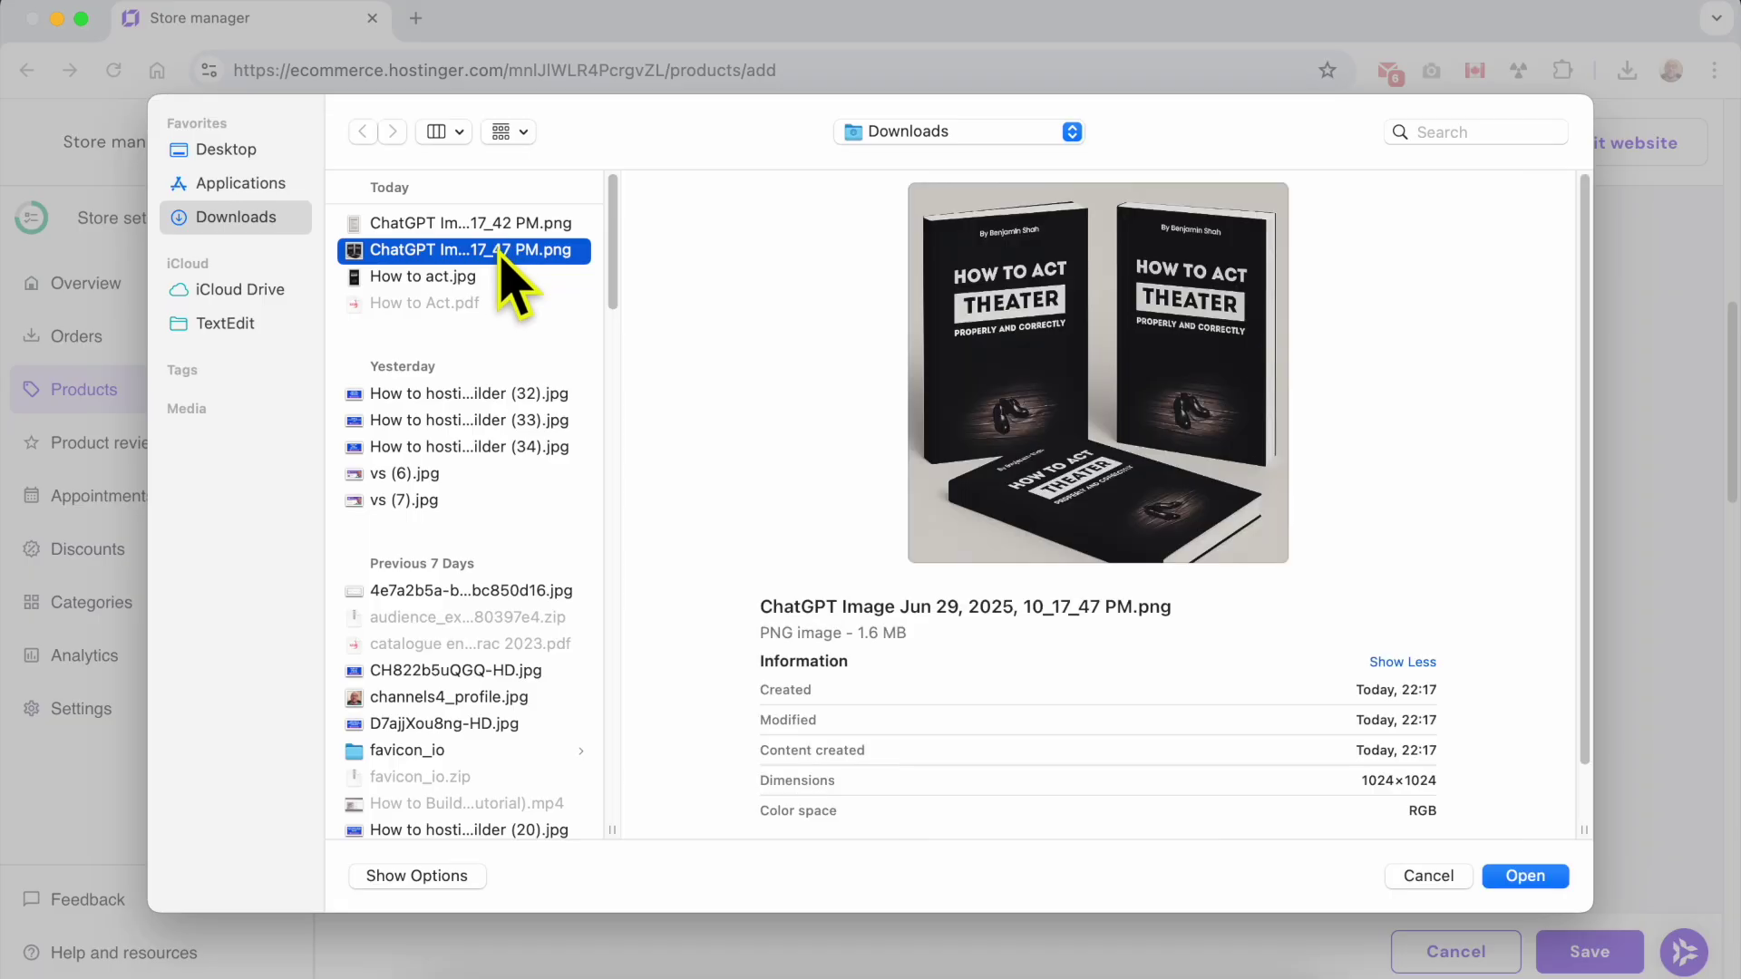
click(499, 225)
click(502, 249)
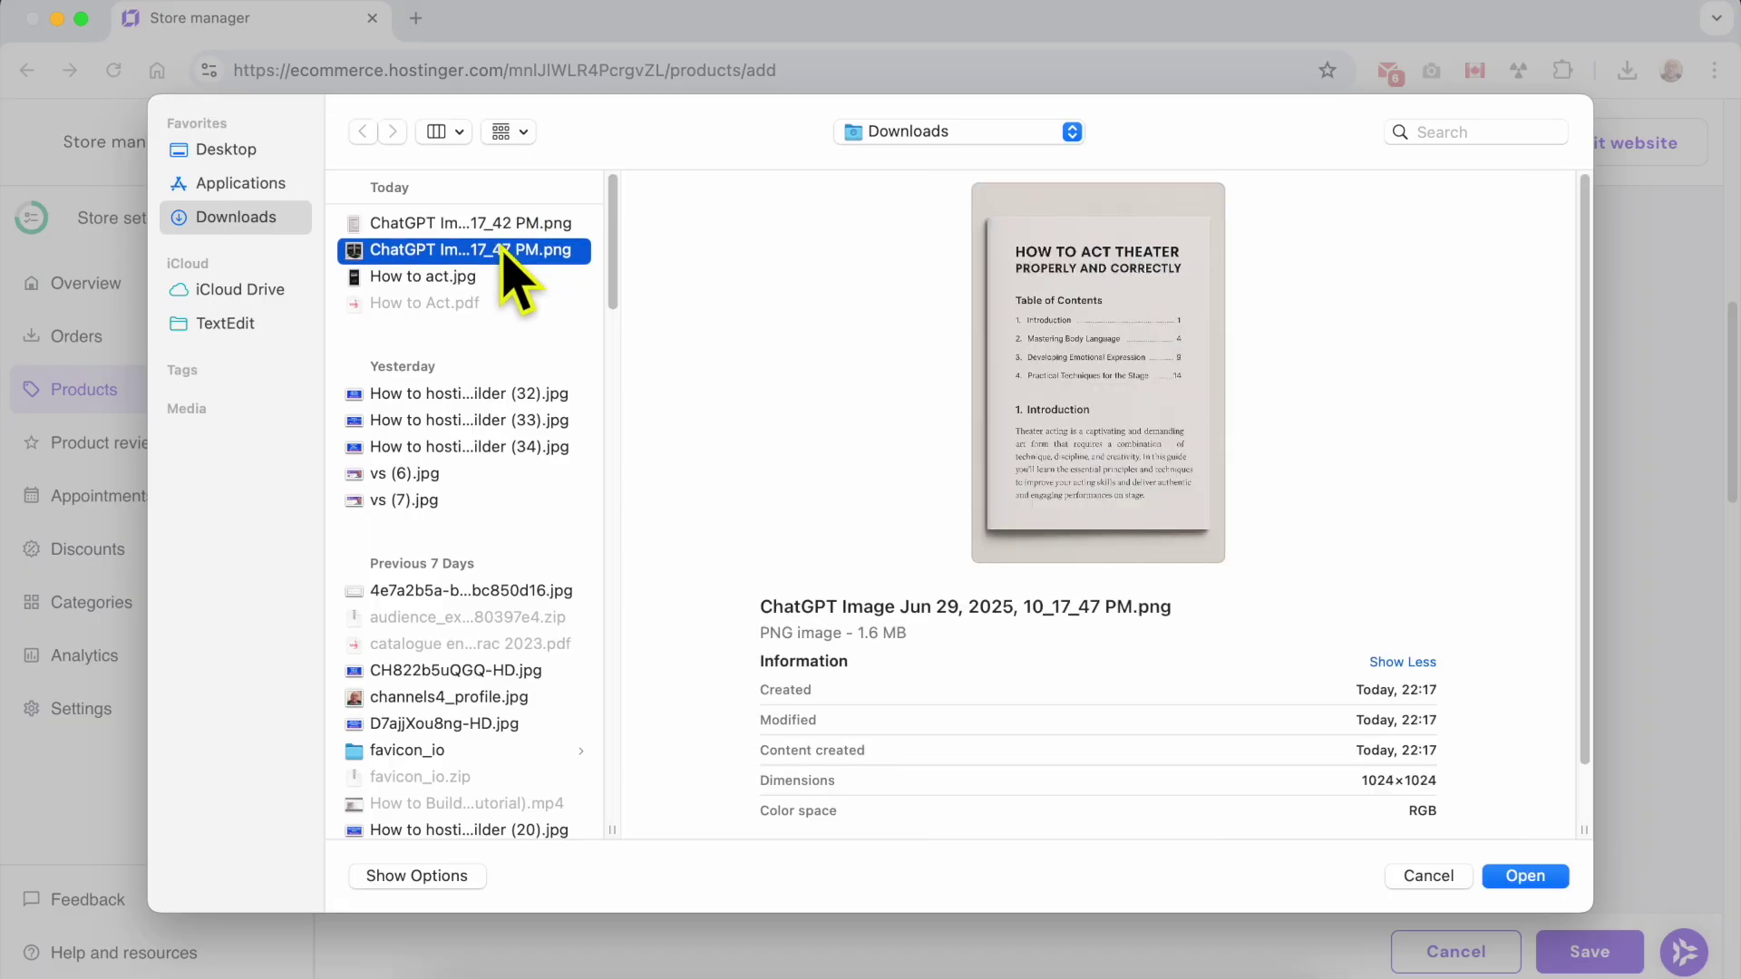
click(510, 274)
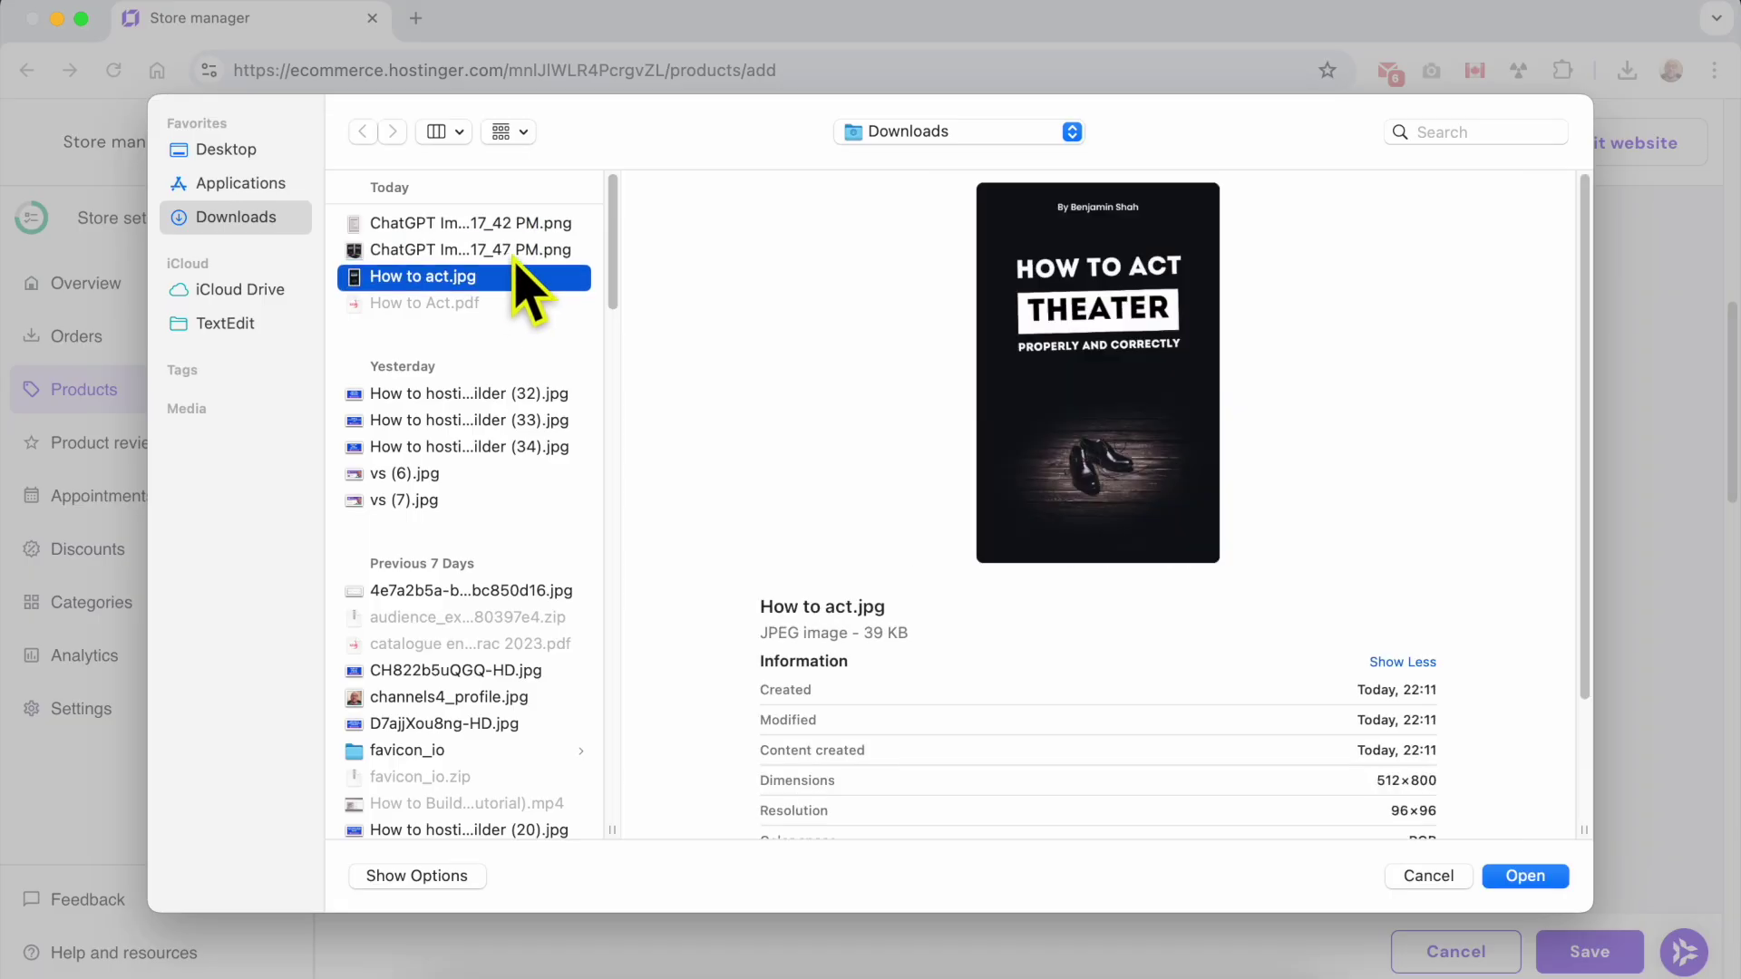
double_click(514, 277)
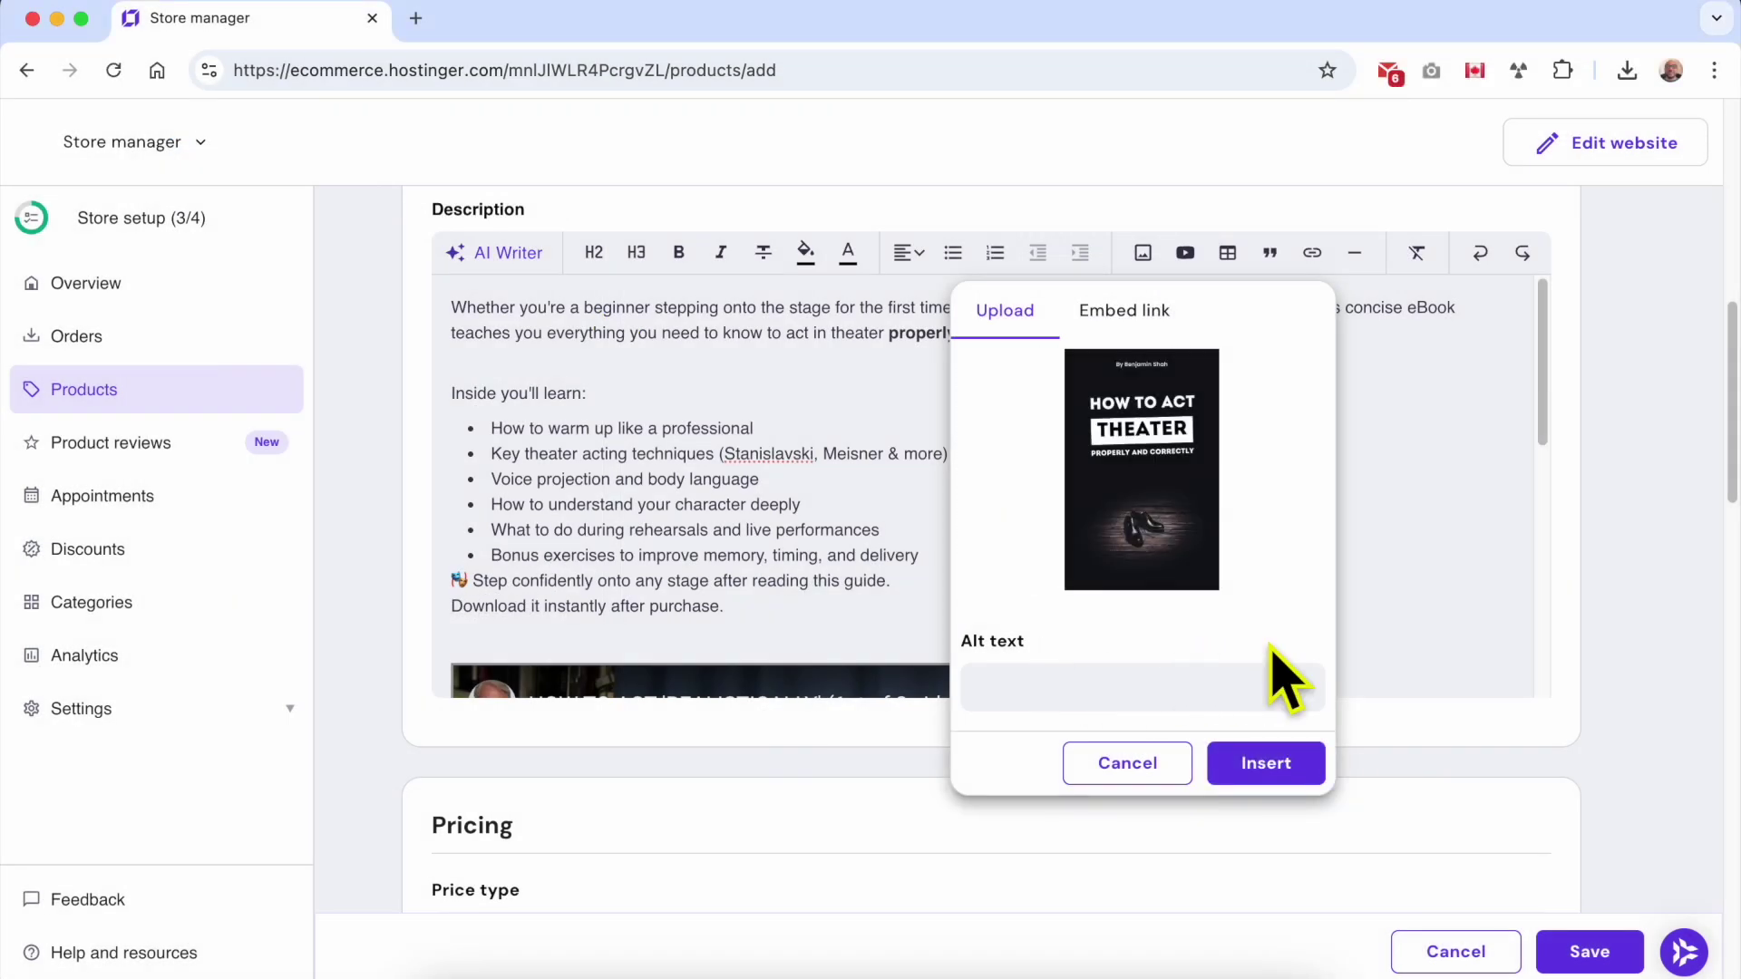
click(1270, 765)
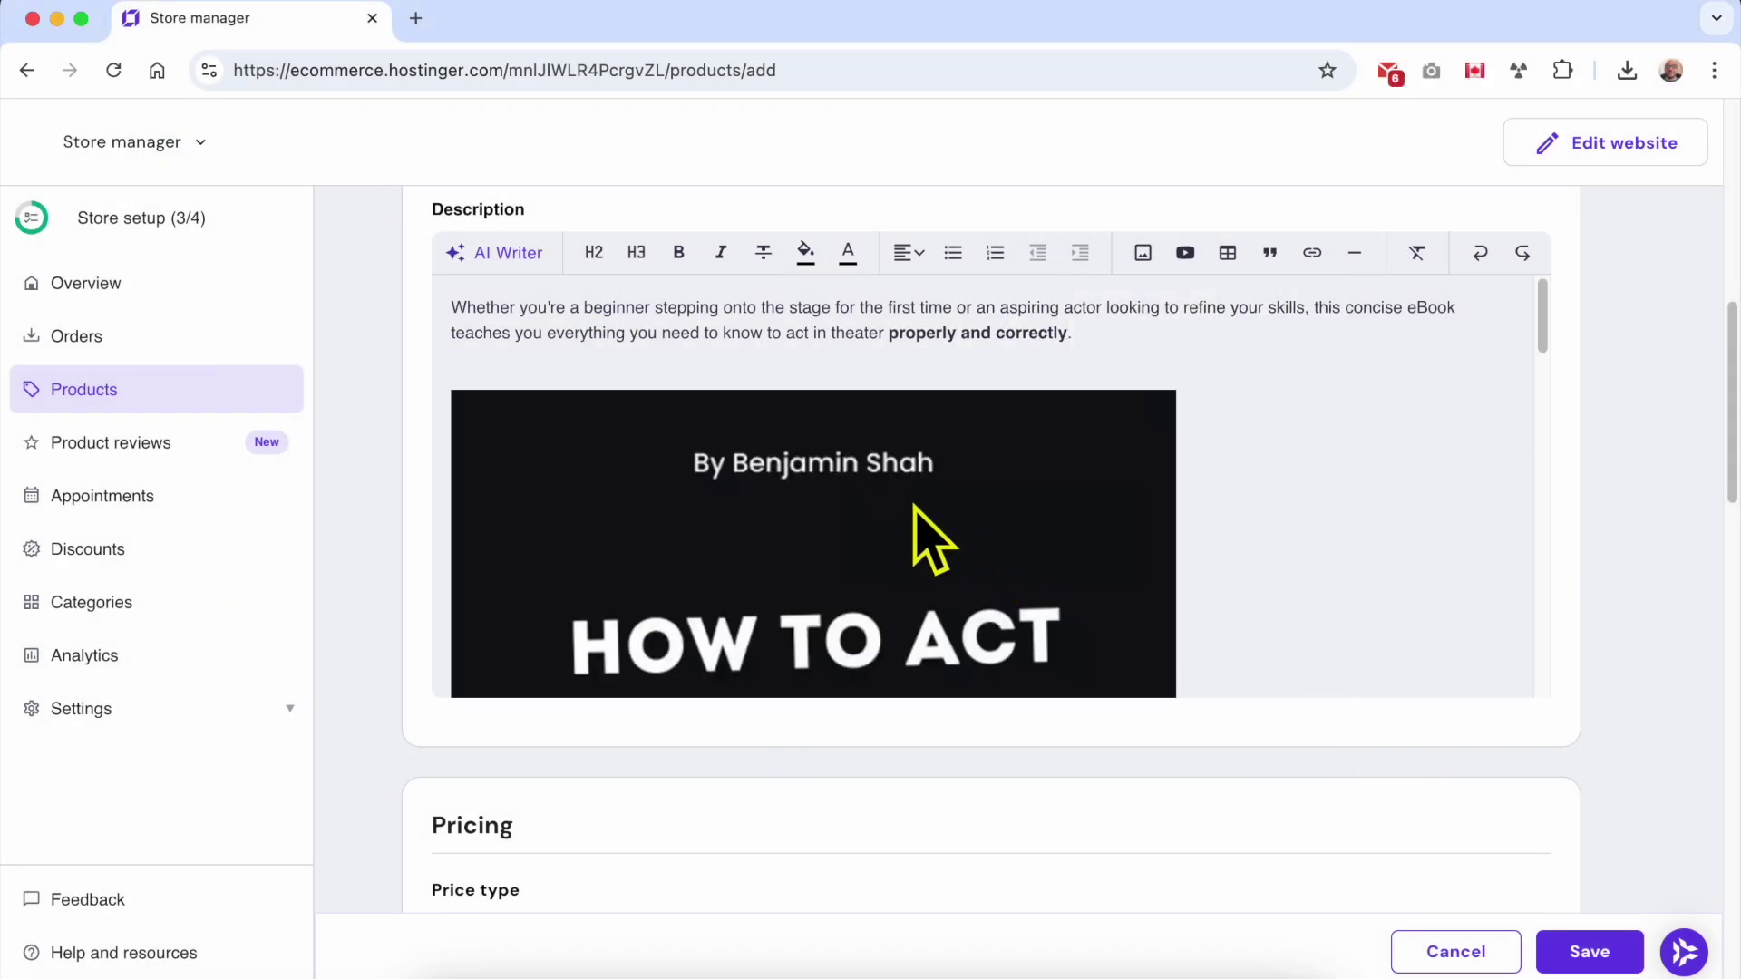
- Set the pricing with price type Amount, price $37, discount price $19 and SKU ACTBOOK
scroll(948, 567, down, 10)
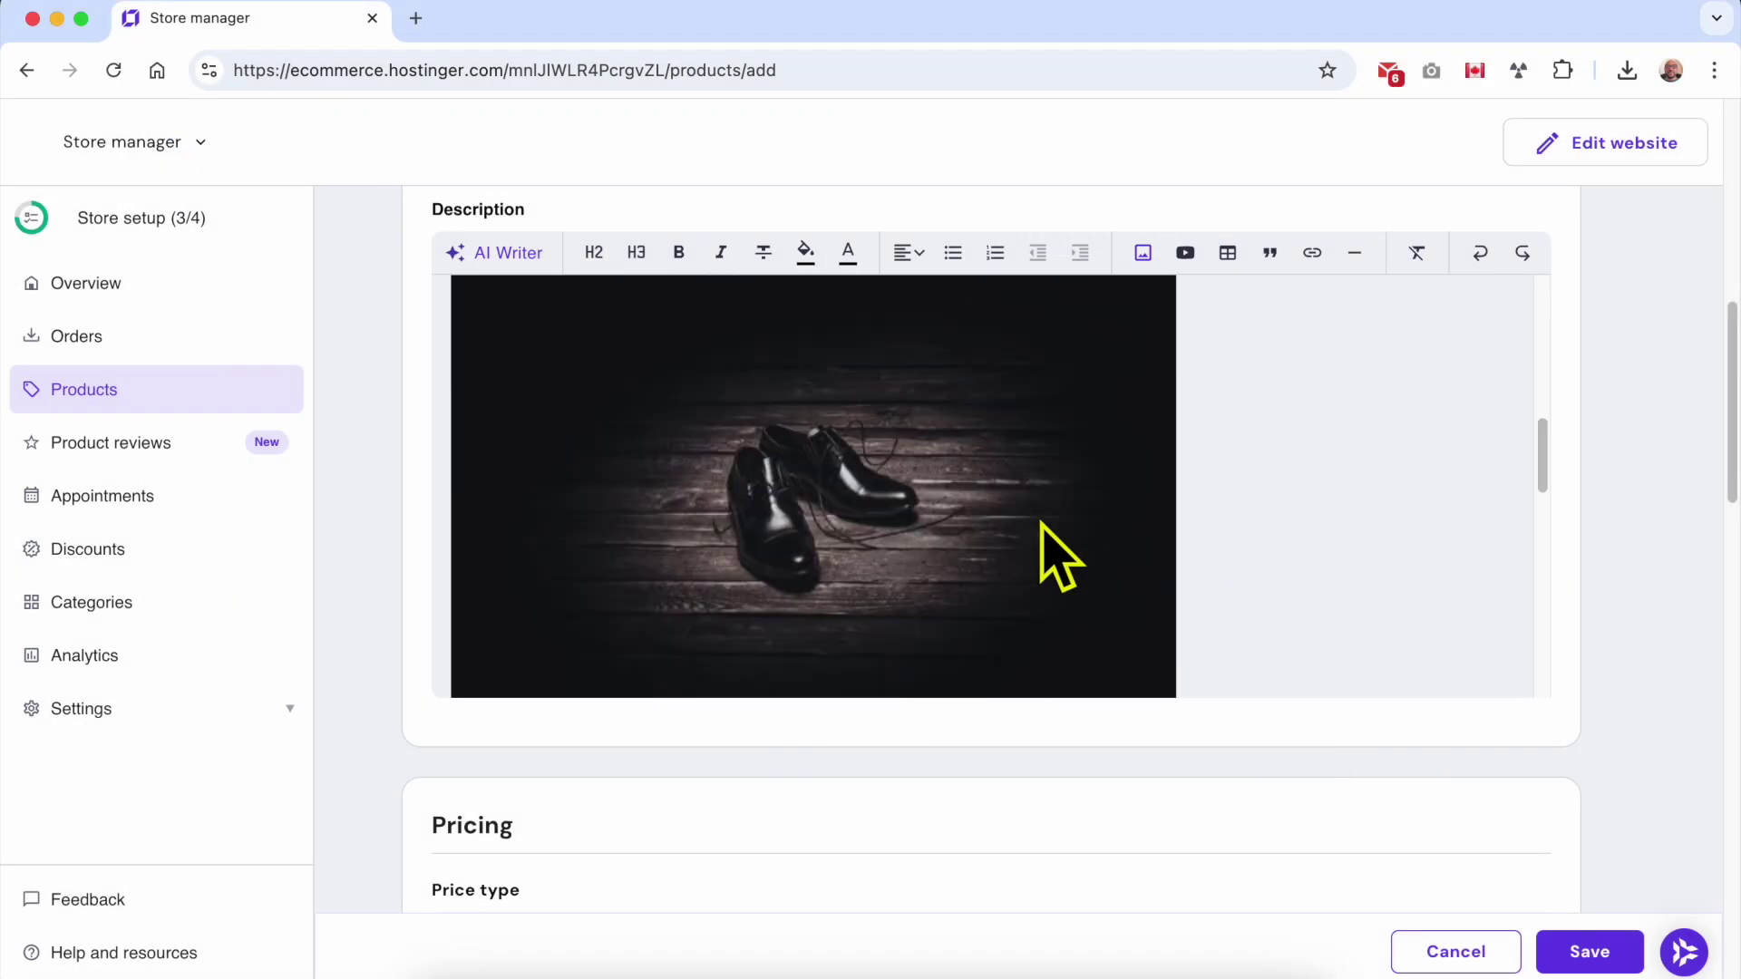
scroll(1043, 526, down, 4)
scroll(1043, 526, up, 7)
scroll(1041, 524, up, 10)
scroll(1043, 399, down, 15)
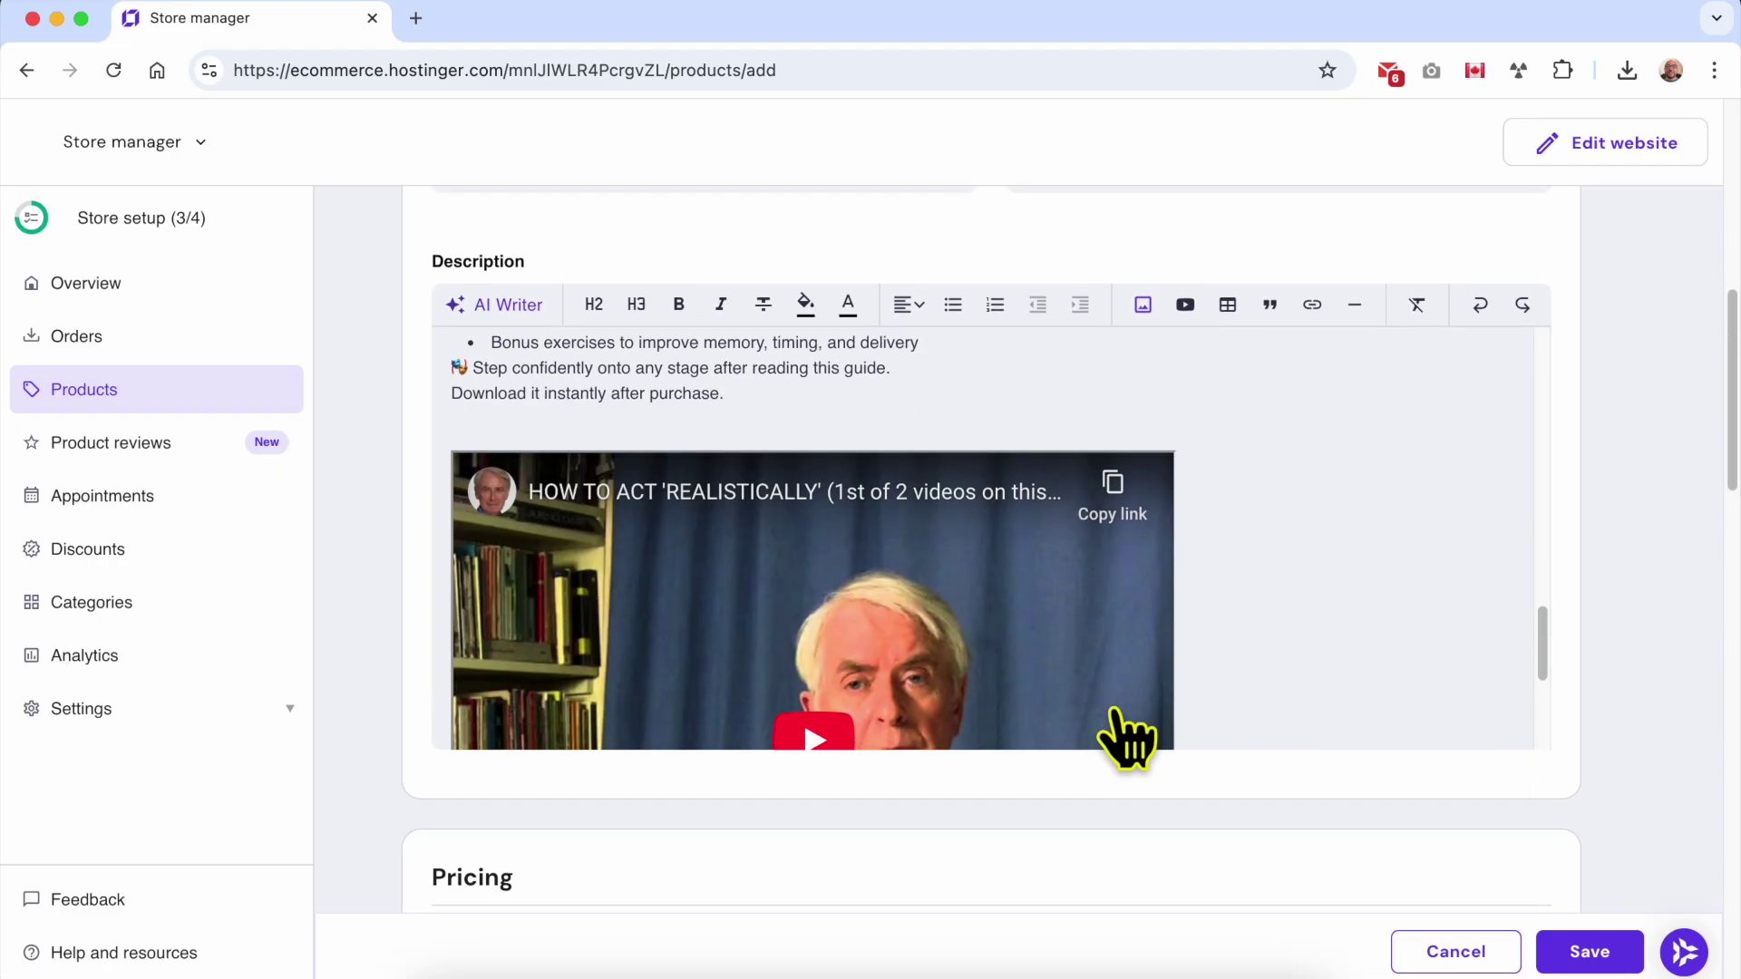
scroll(1124, 739, down, 10)
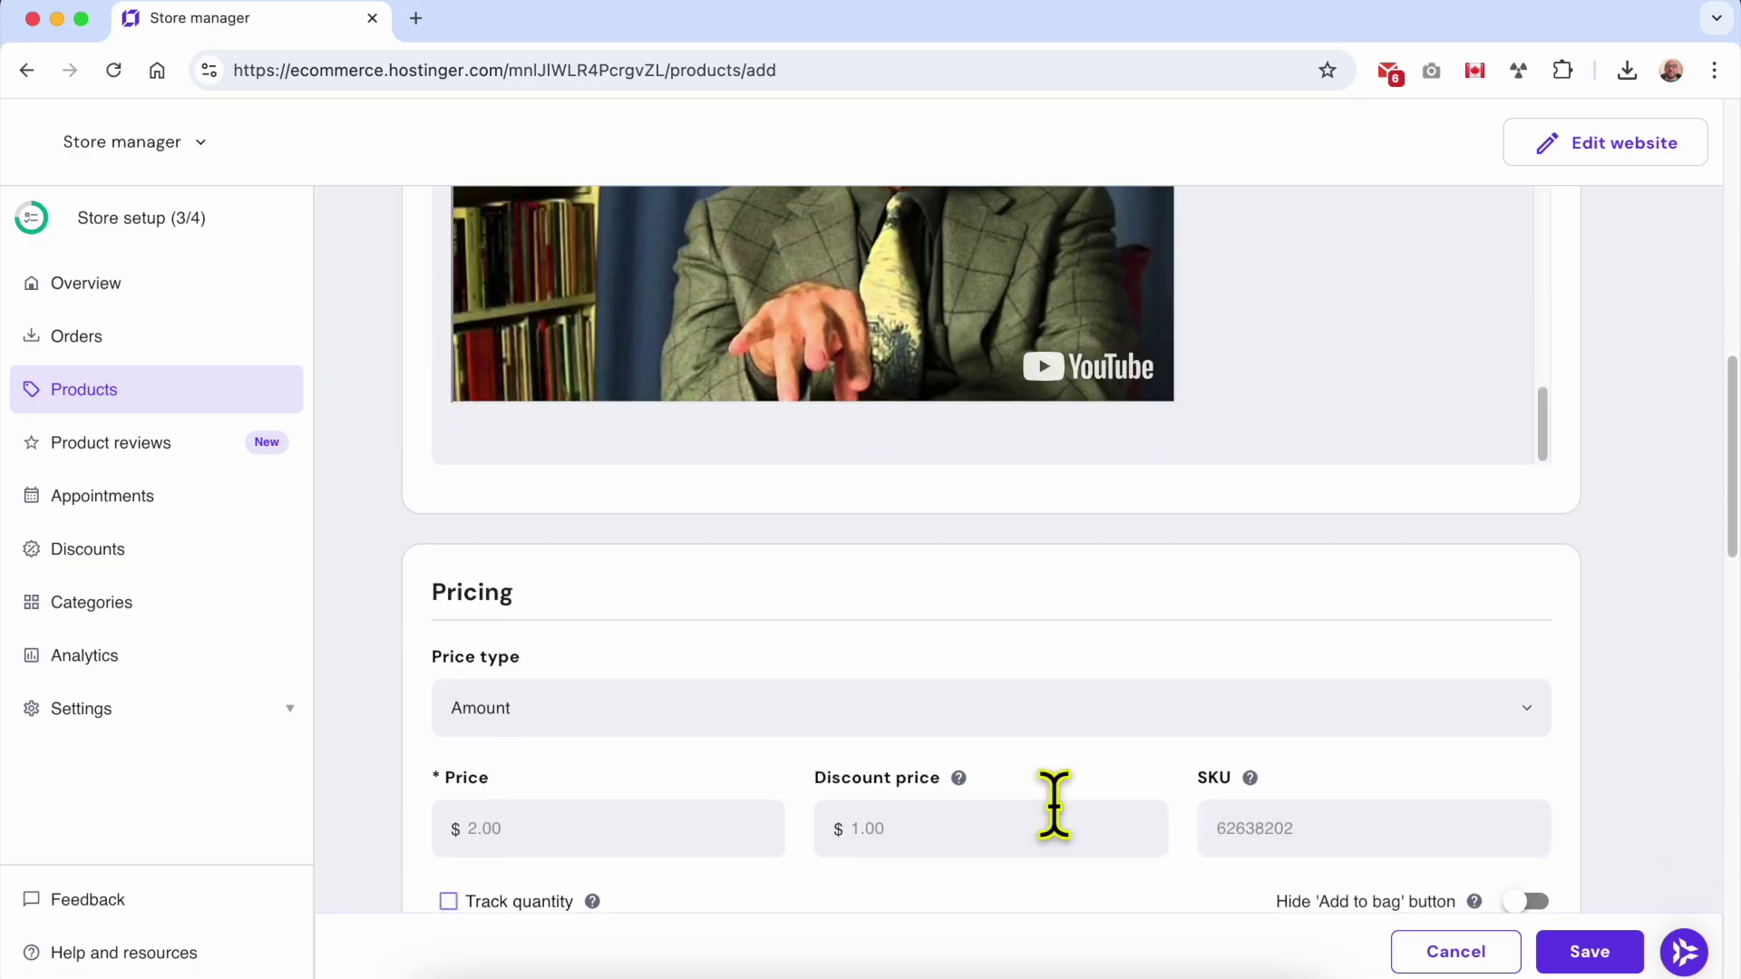
scroll(1043, 775, down, 5)
click(574, 458)
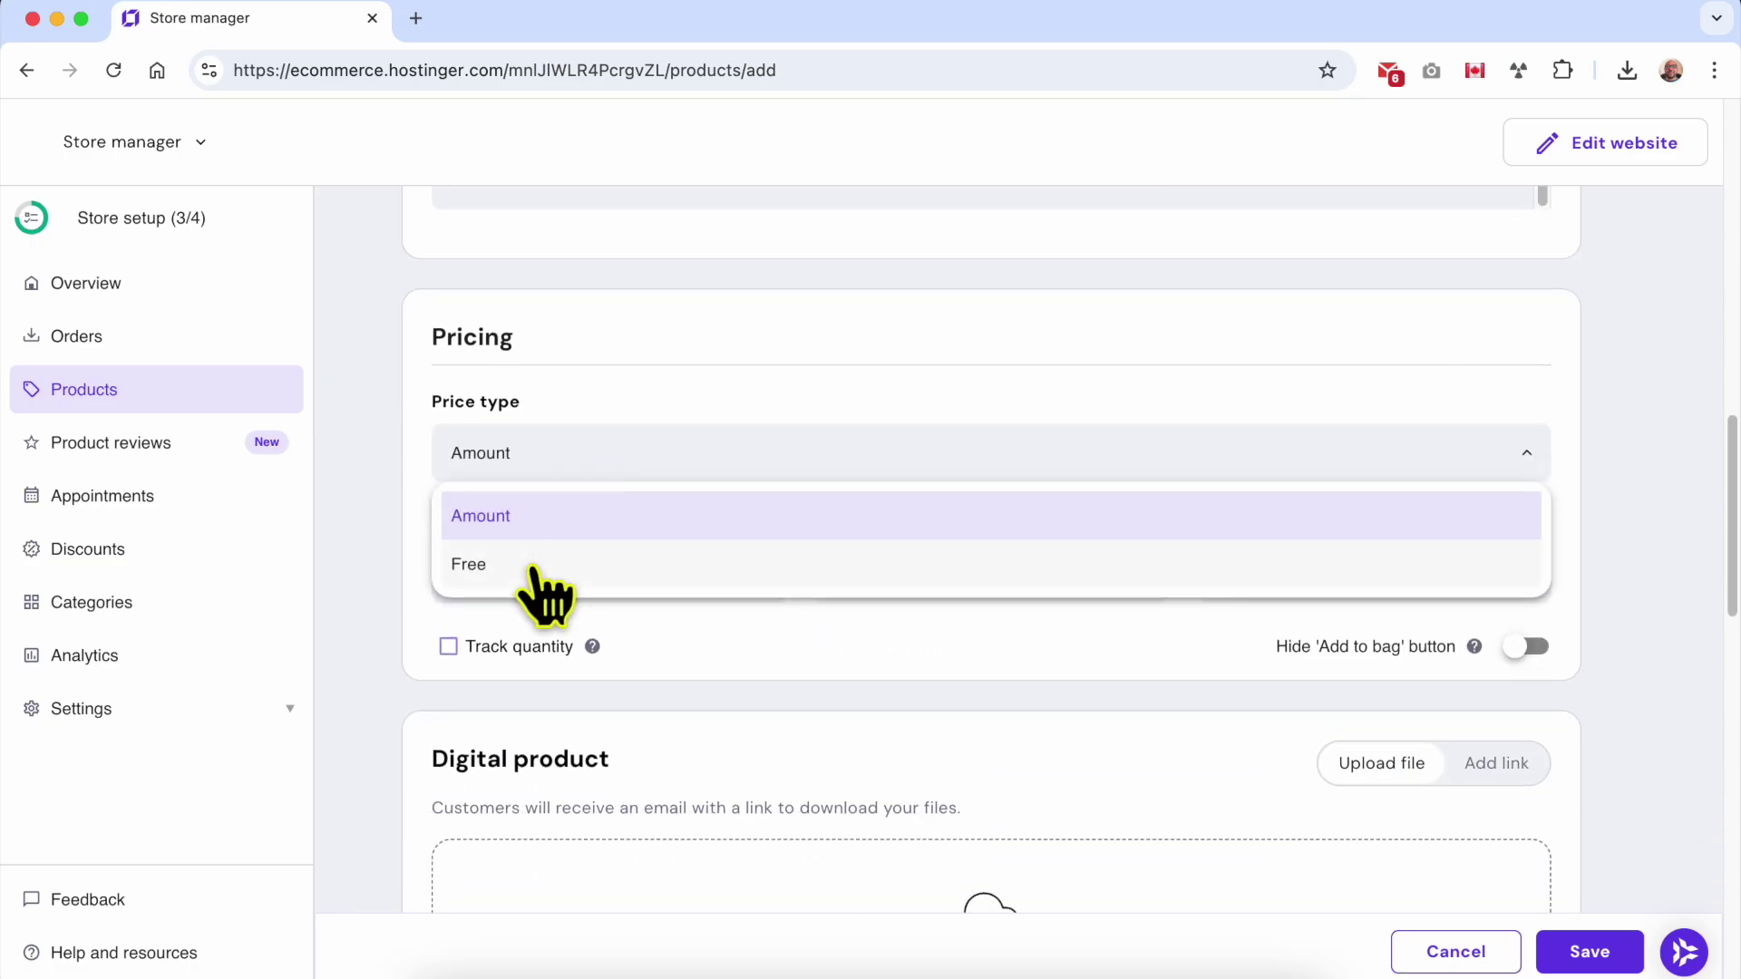
click(576, 521)
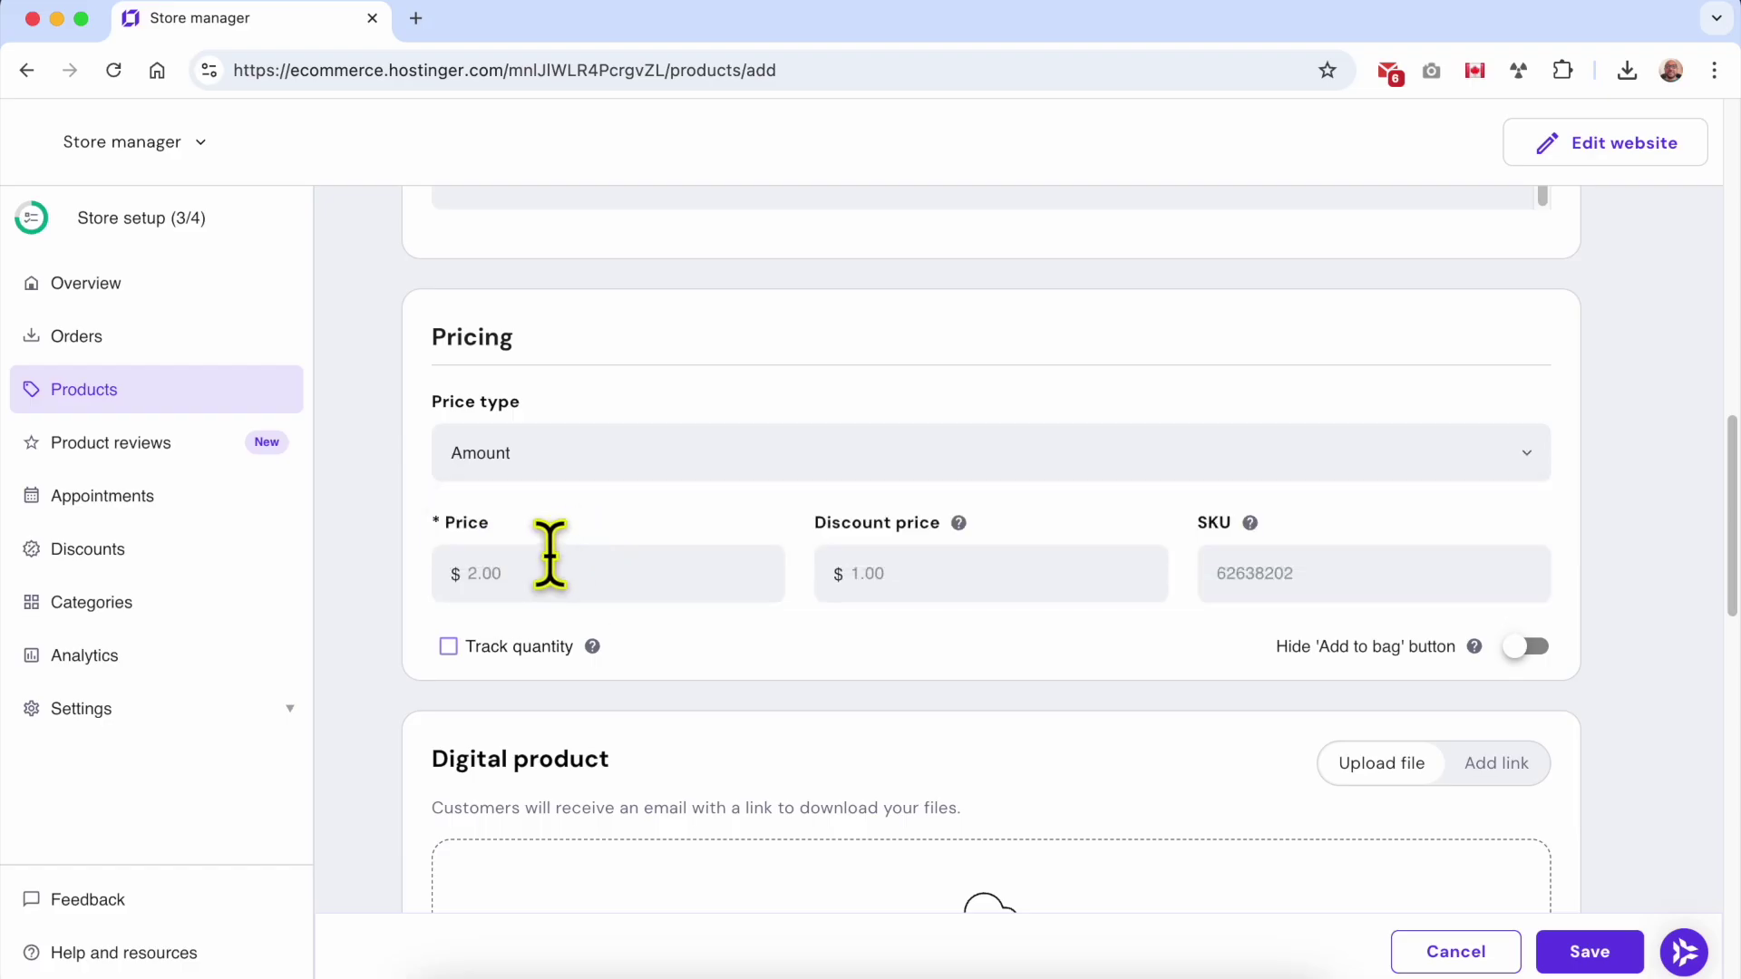
click(921, 567)
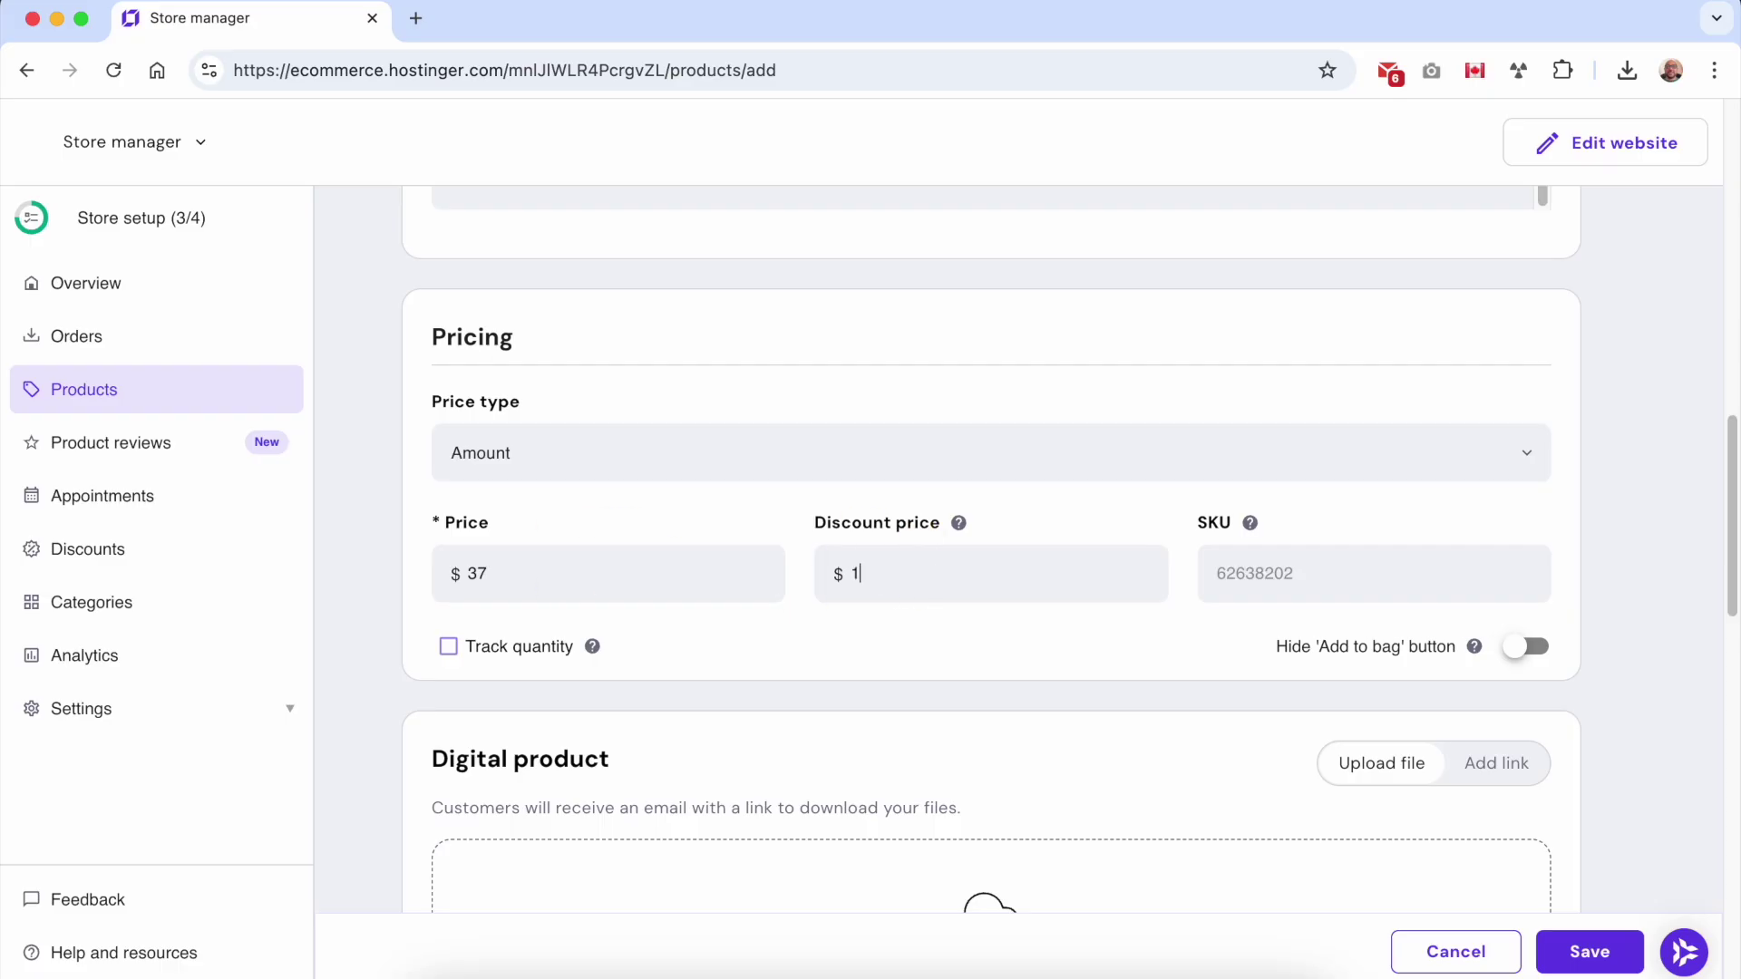
scroll(1178, 552, down, 1)
click(1278, 544)
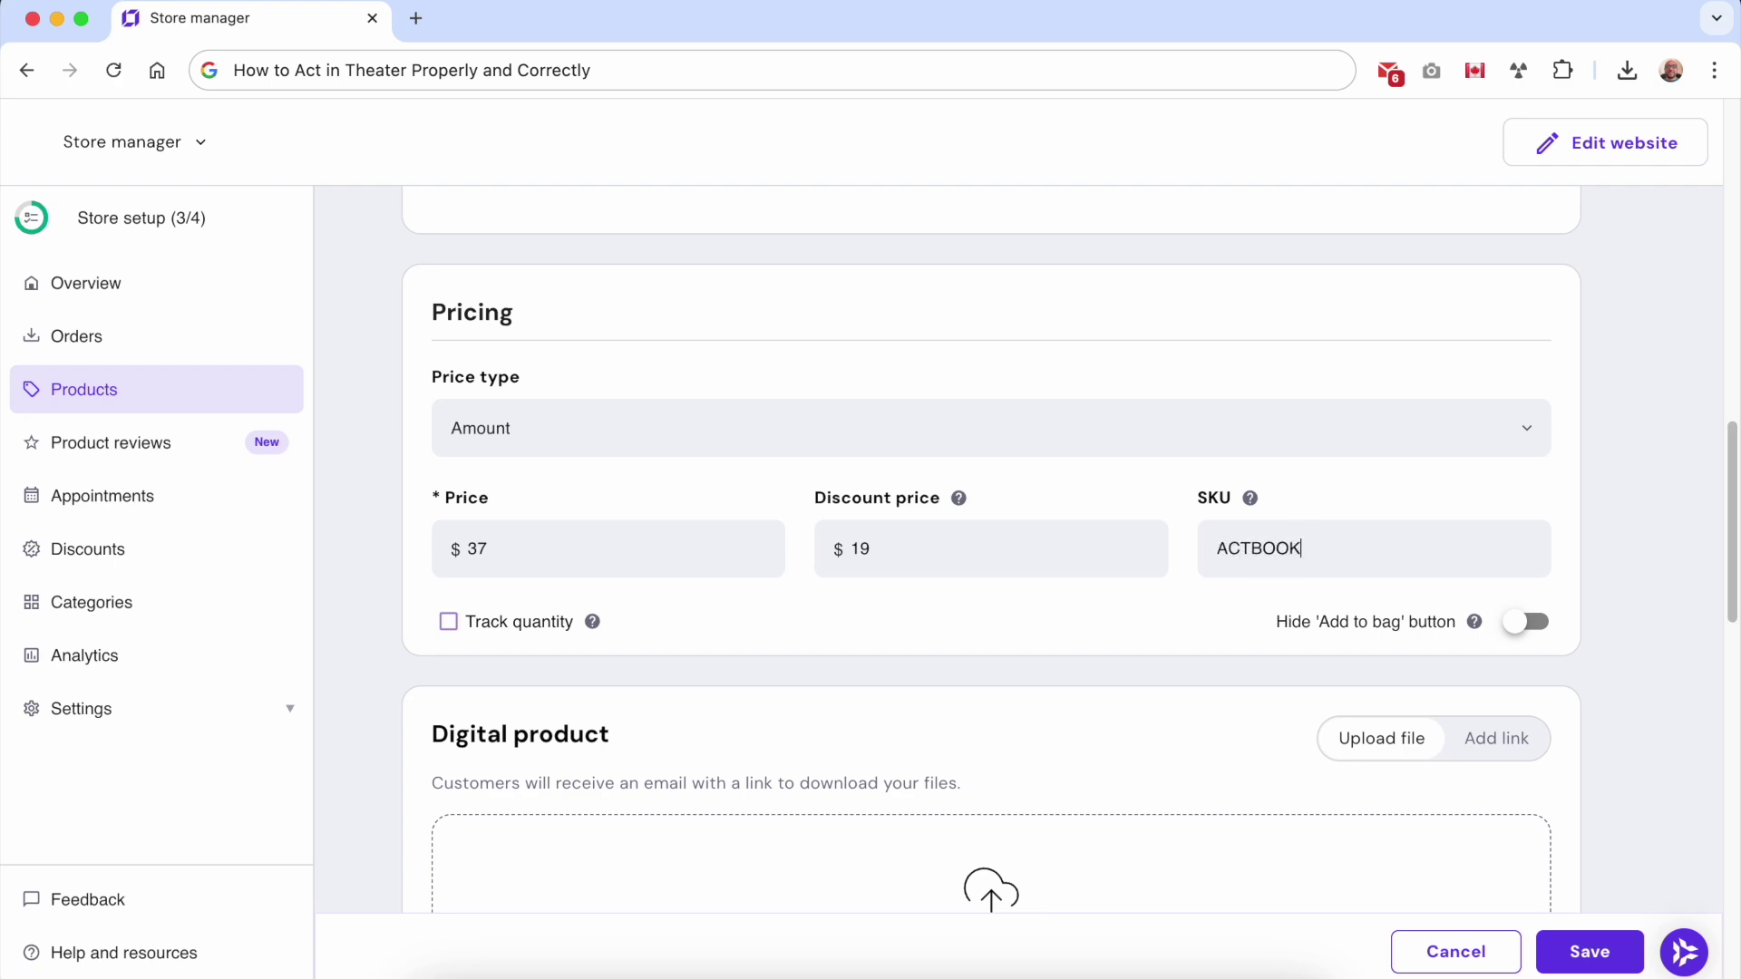
click(517, 626)
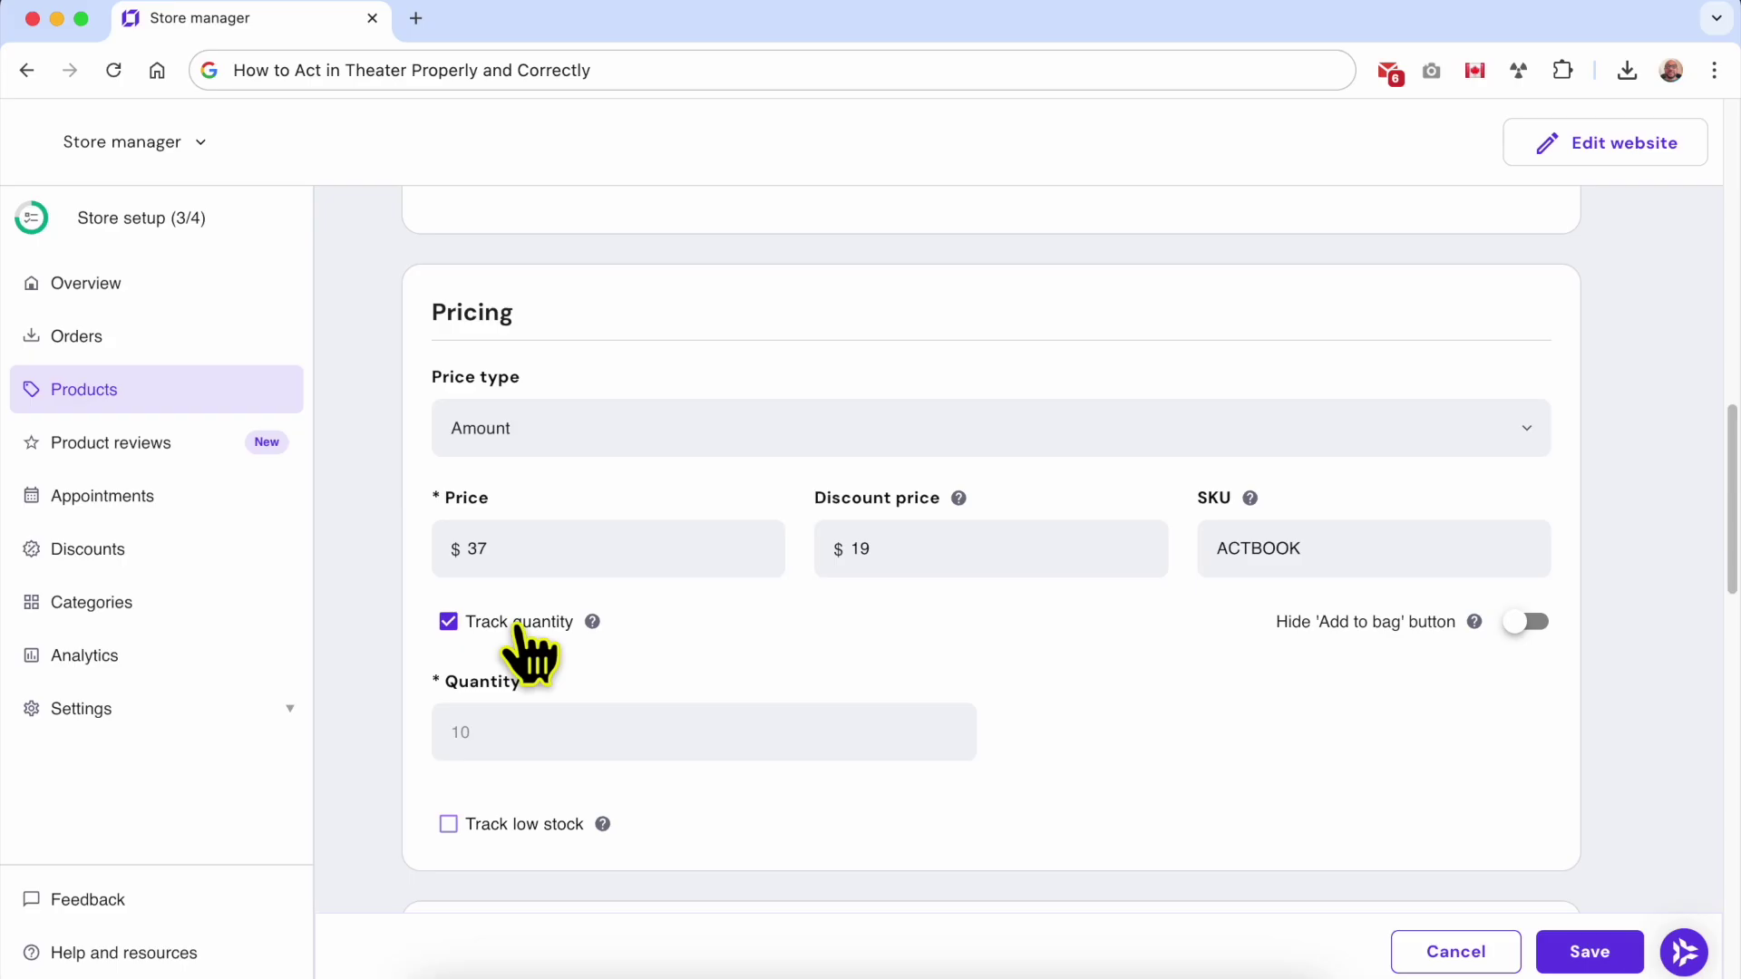
click(518, 625)
mouse_move(593, 621)
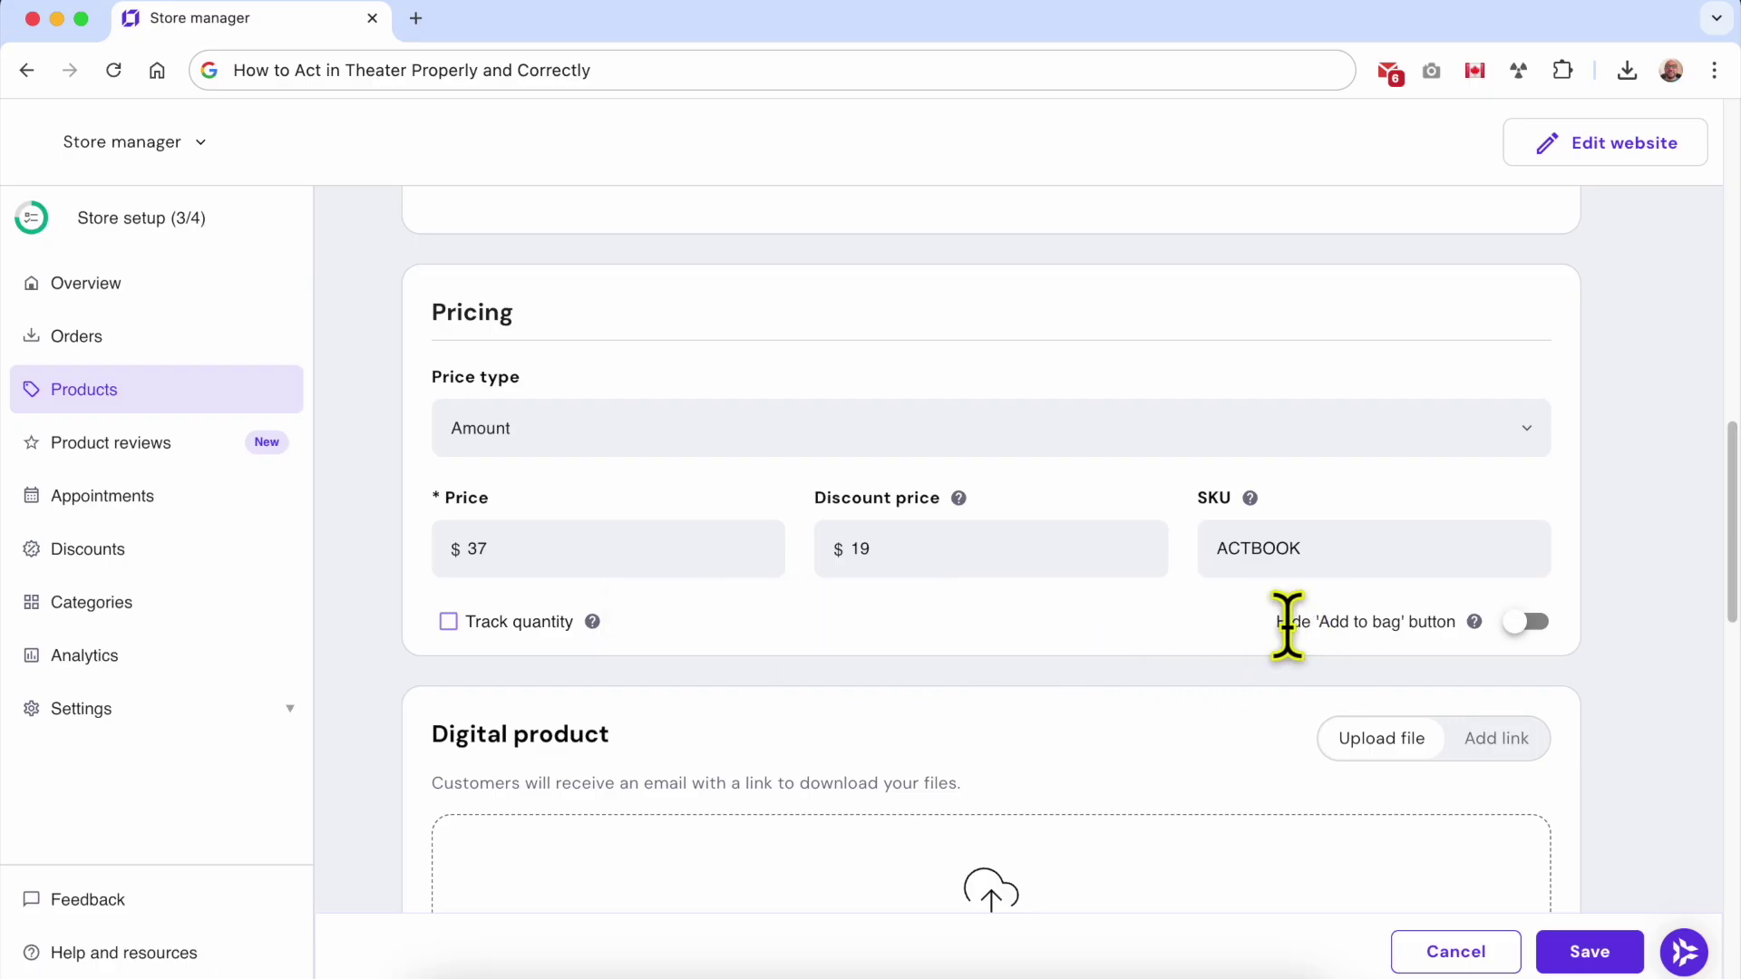
click(1535, 623)
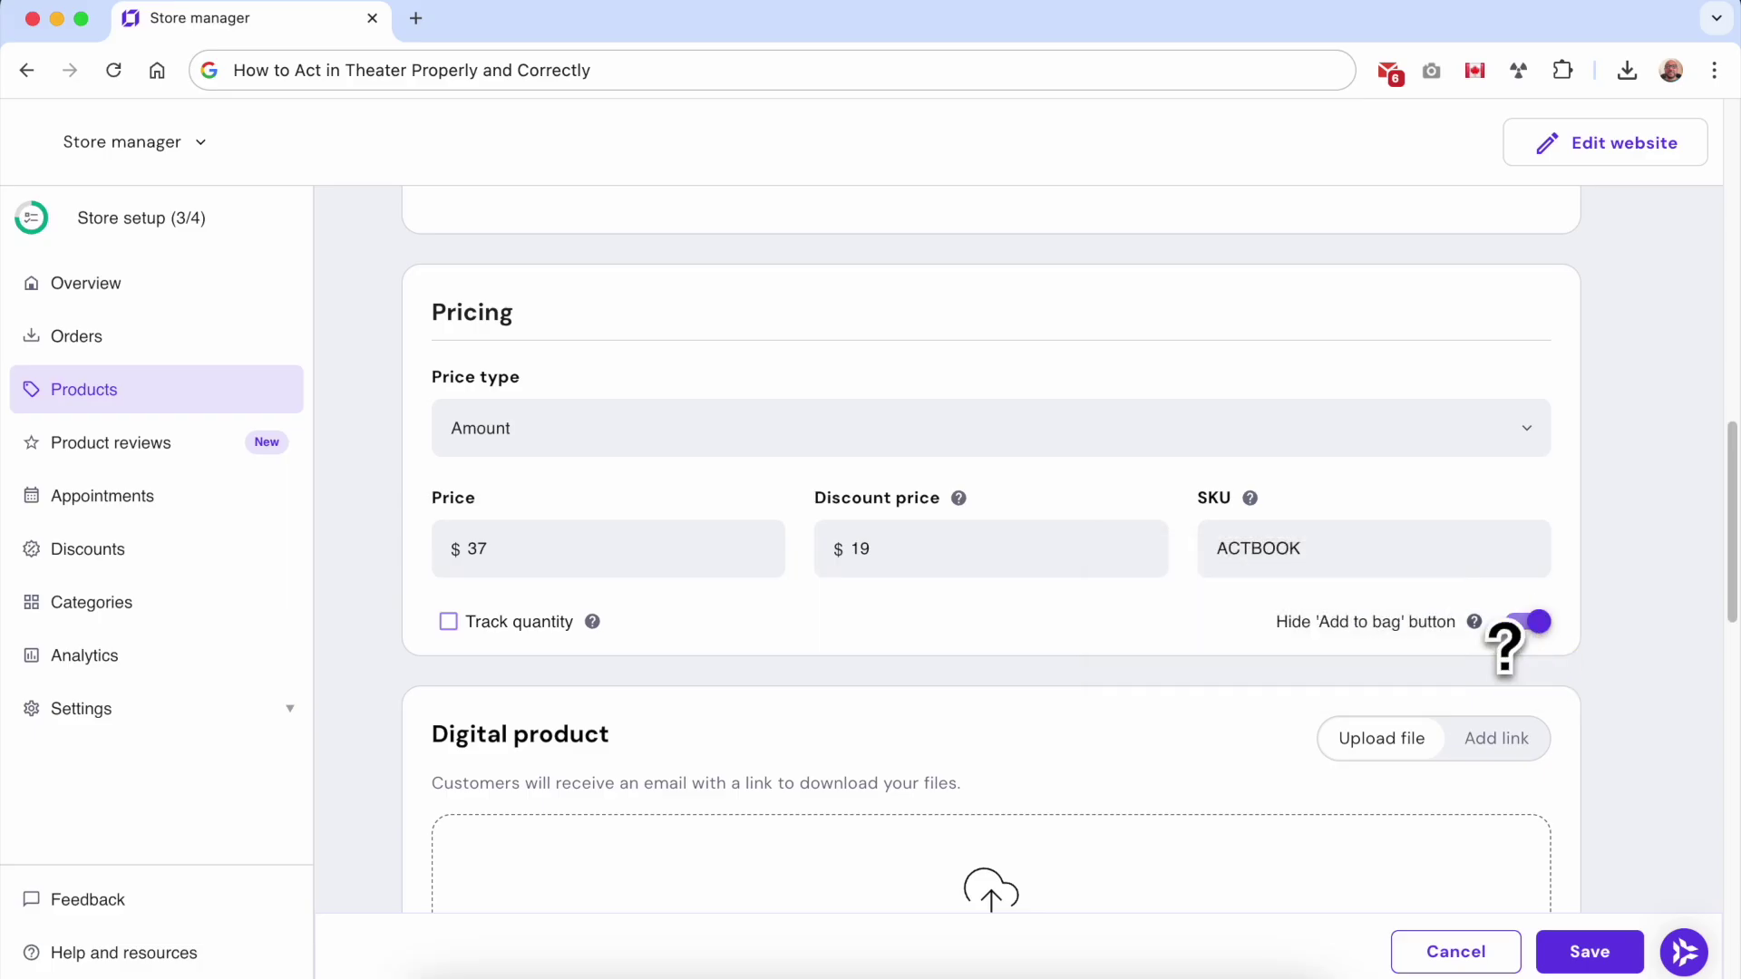
mouse_move(1496, 634)
click(1538, 622)
- Upload "How to Act.pdf" from Downloads as the downloadable file in the Digital product section
scroll(1387, 617, down, 3)
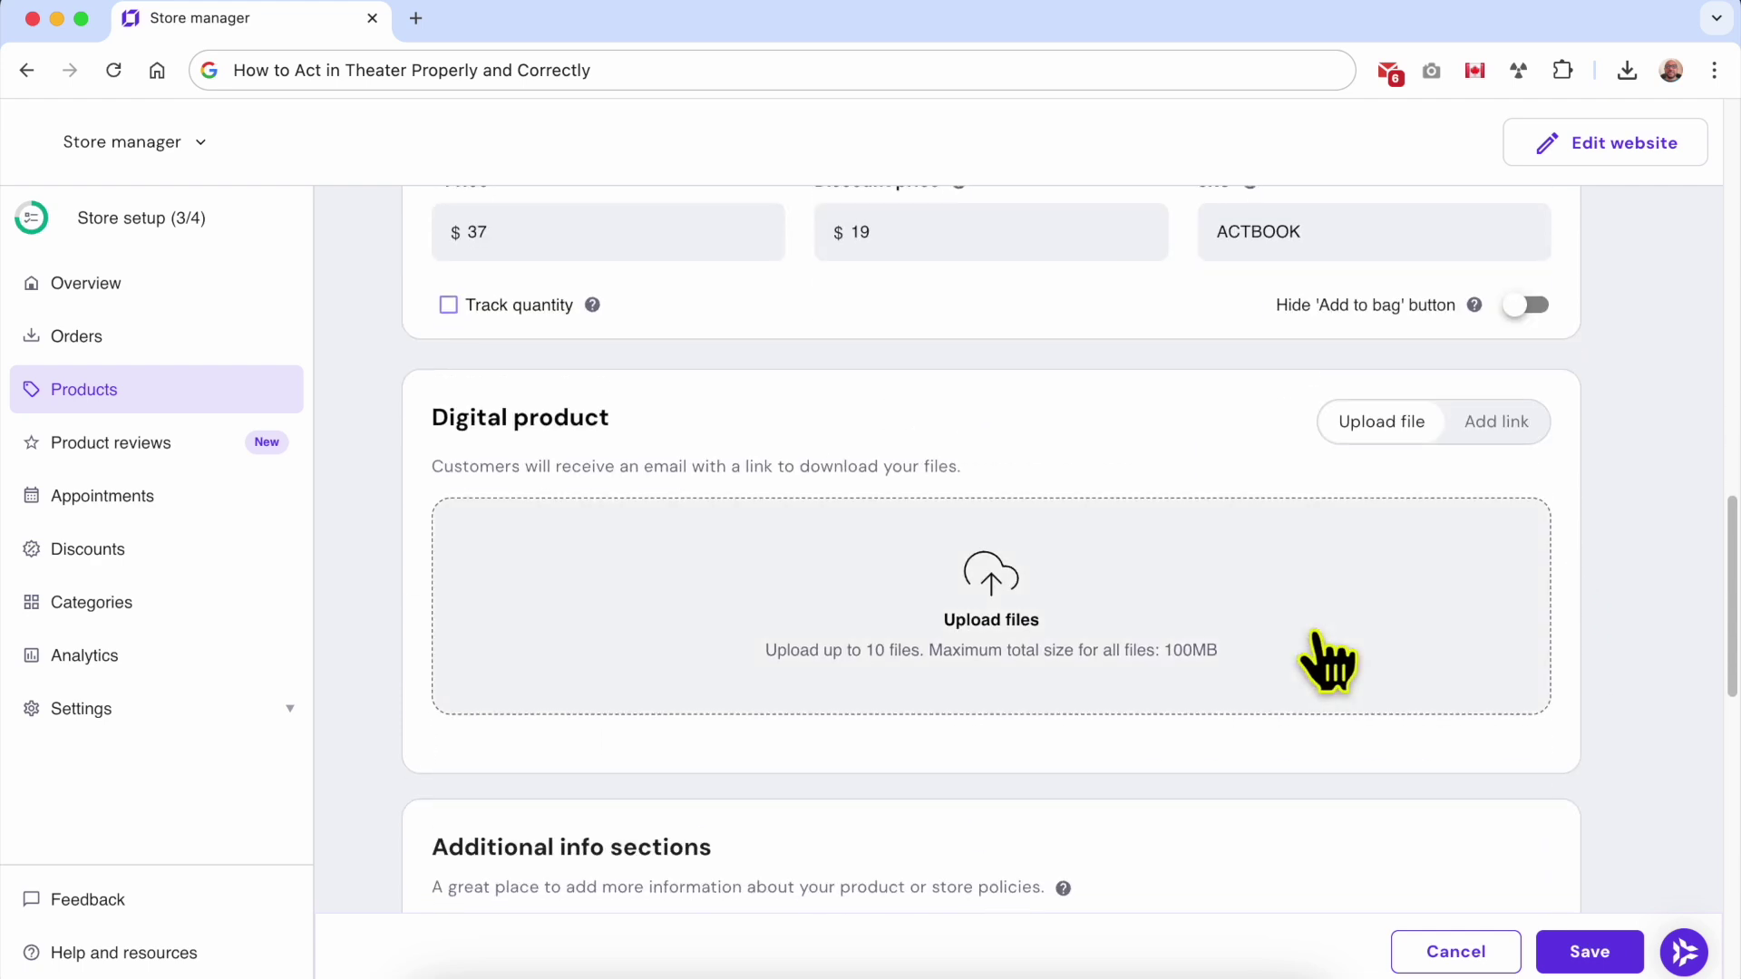
drag(422, 467, 817, 485)
click(934, 486)
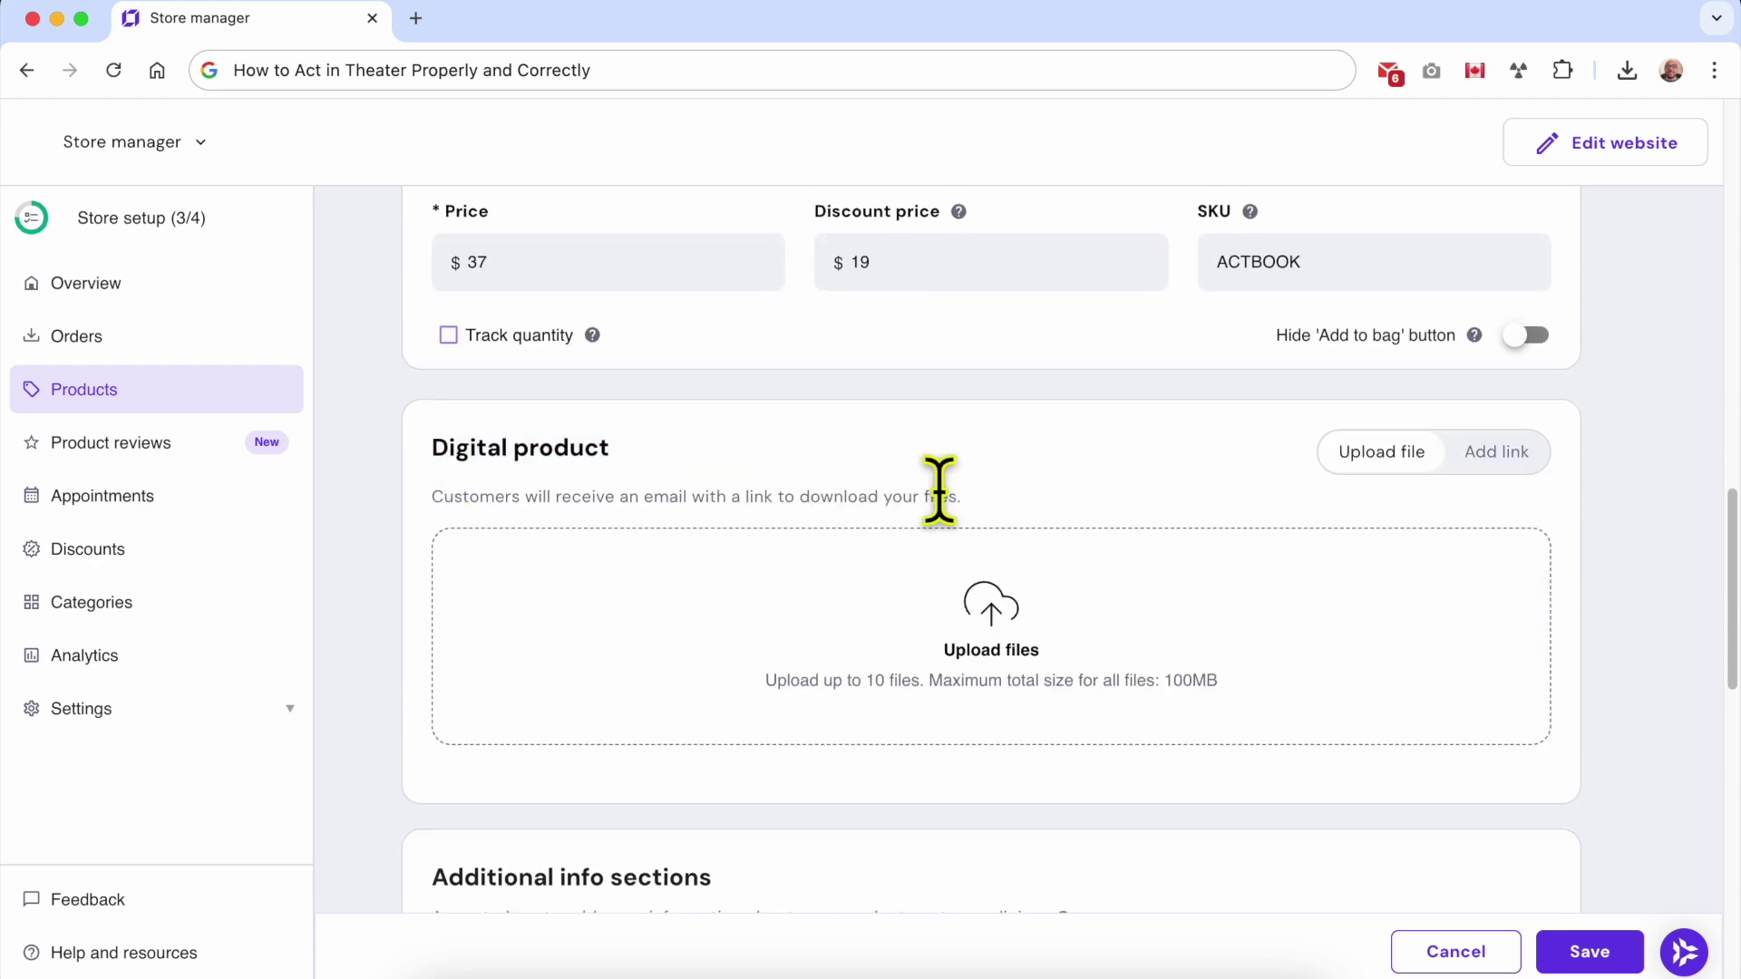
click(1061, 630)
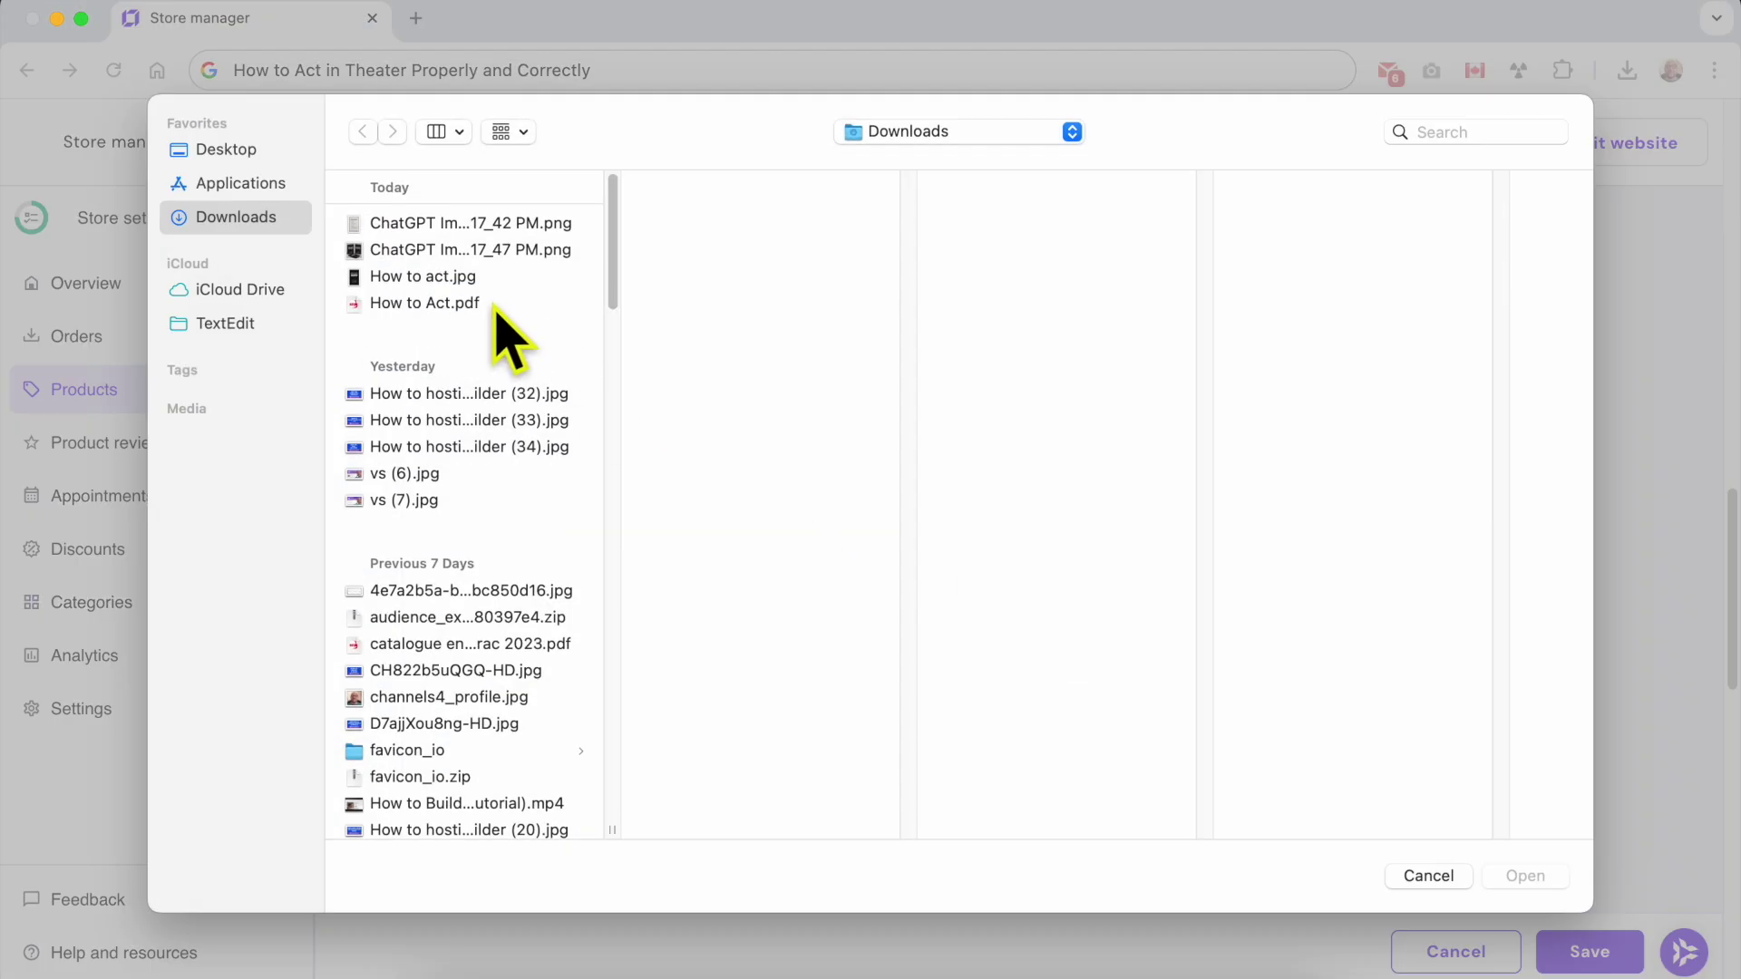
click(494, 306)
double_click(505, 308)
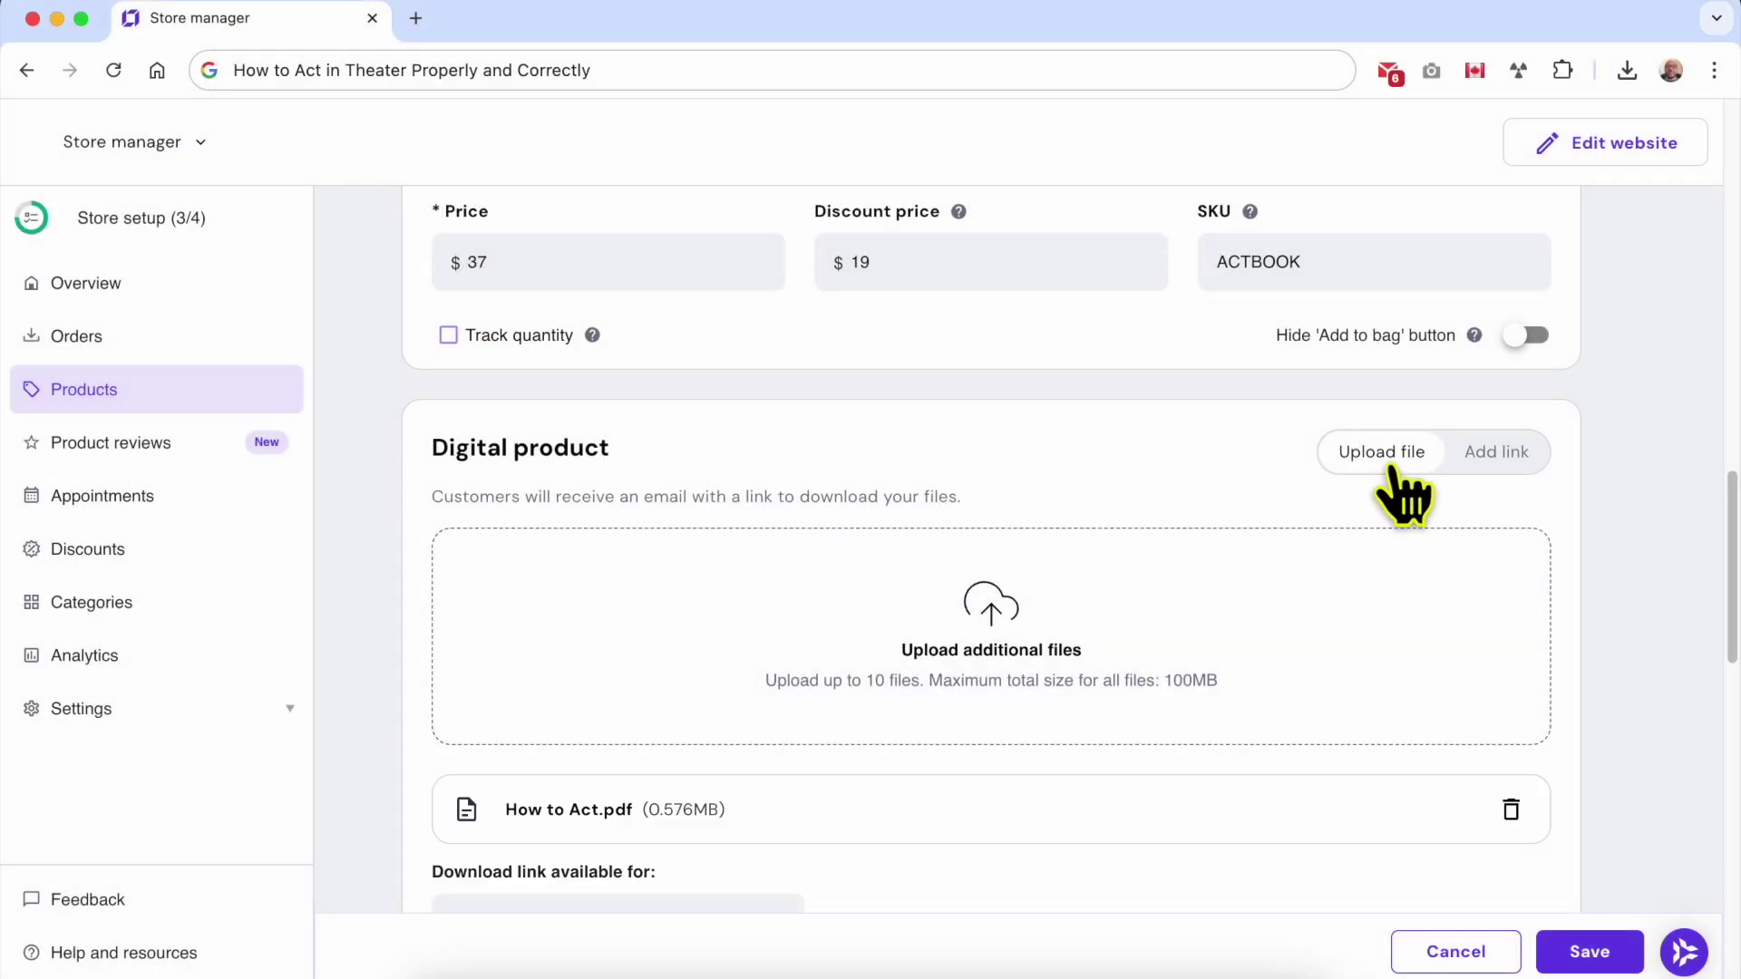
- Check the link-based delivery option, return to file upload, and select 48 hours as the download link availability
click(1496, 458)
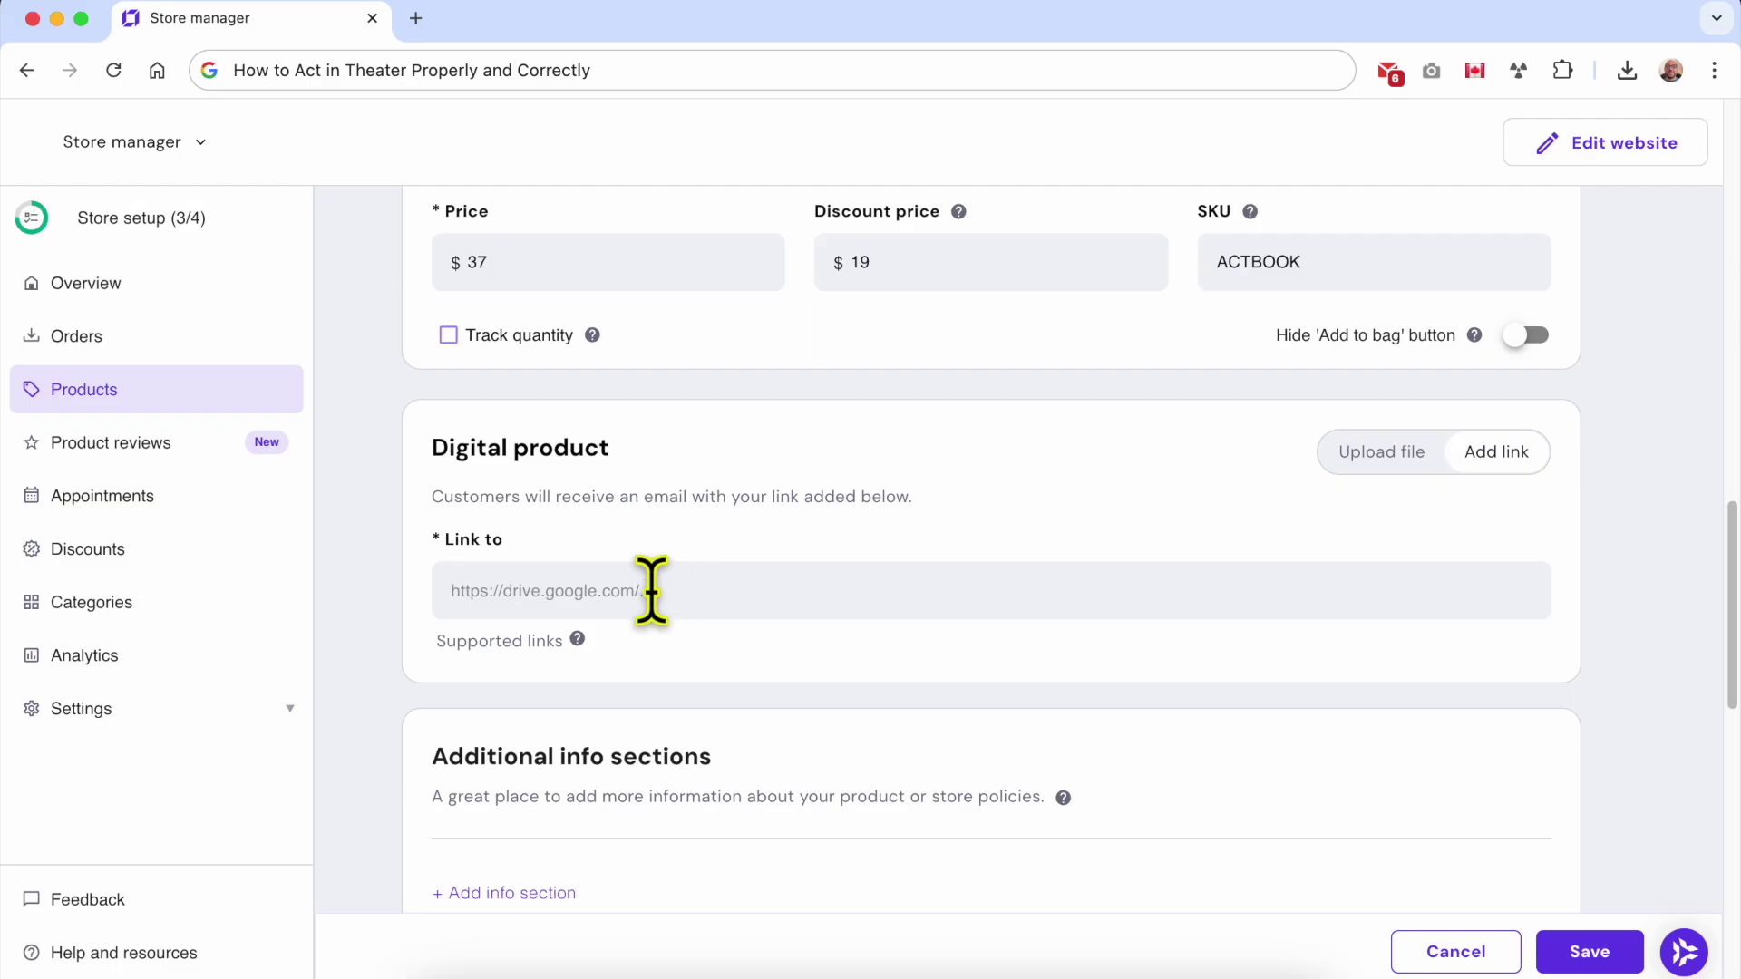
click(1350, 471)
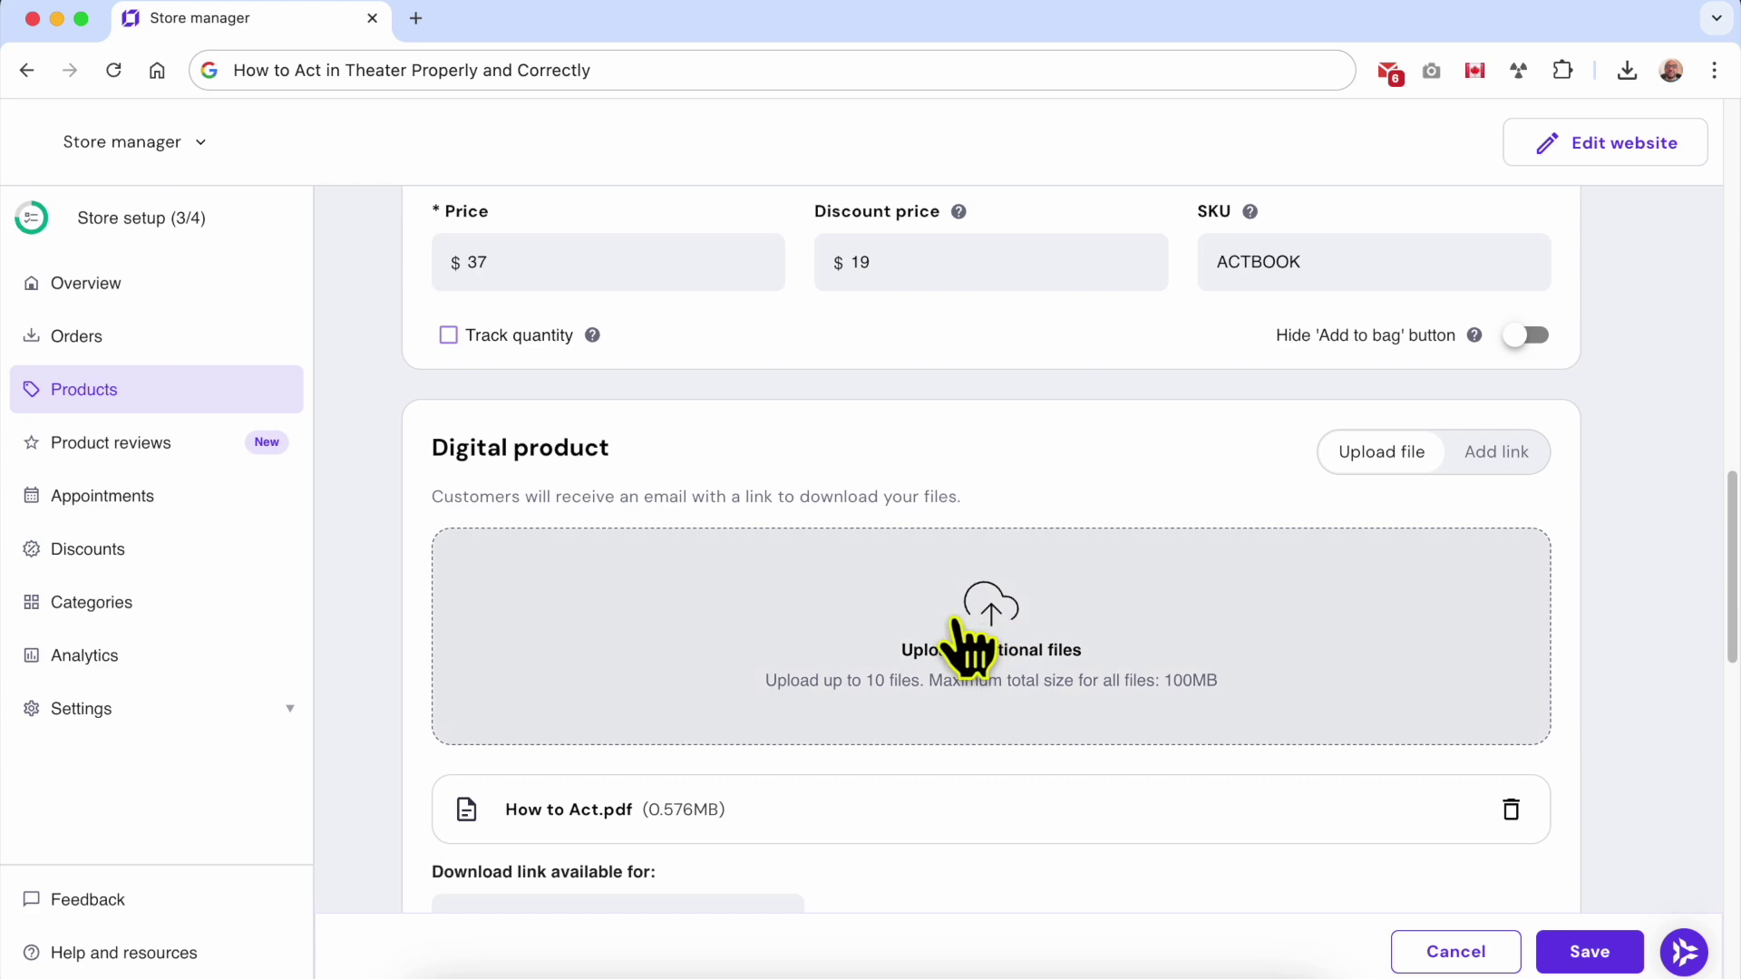
scroll(997, 689, down, 3)
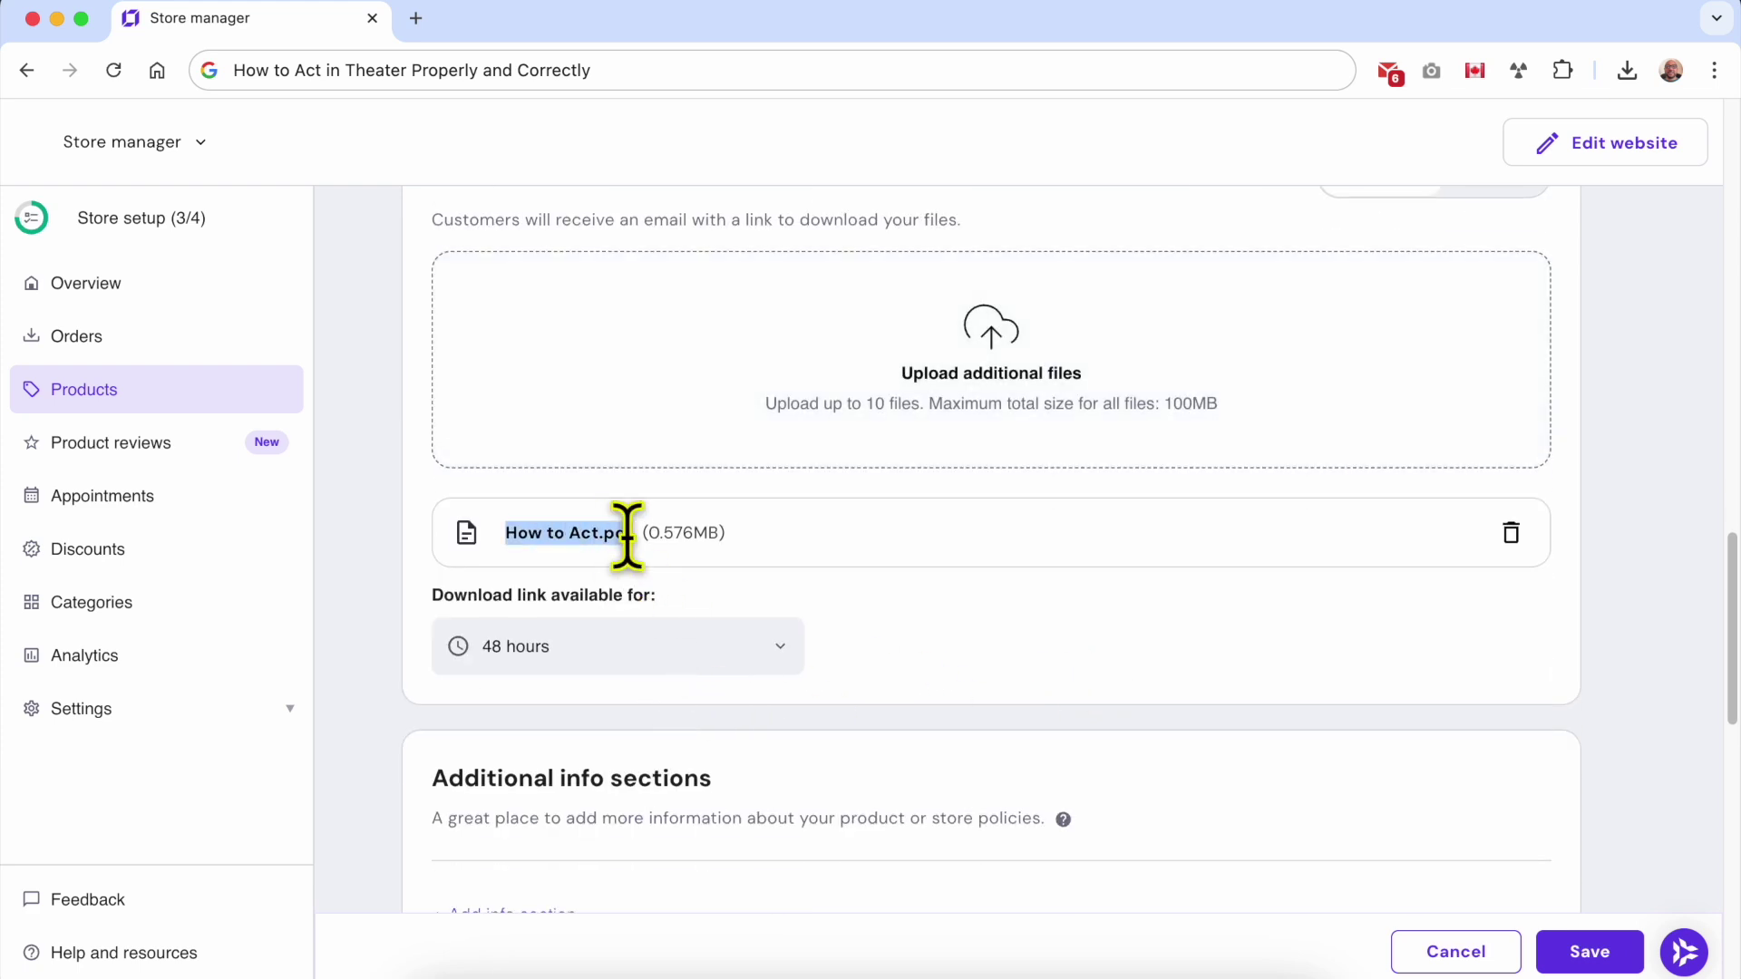
drag(626, 535, 634, 534)
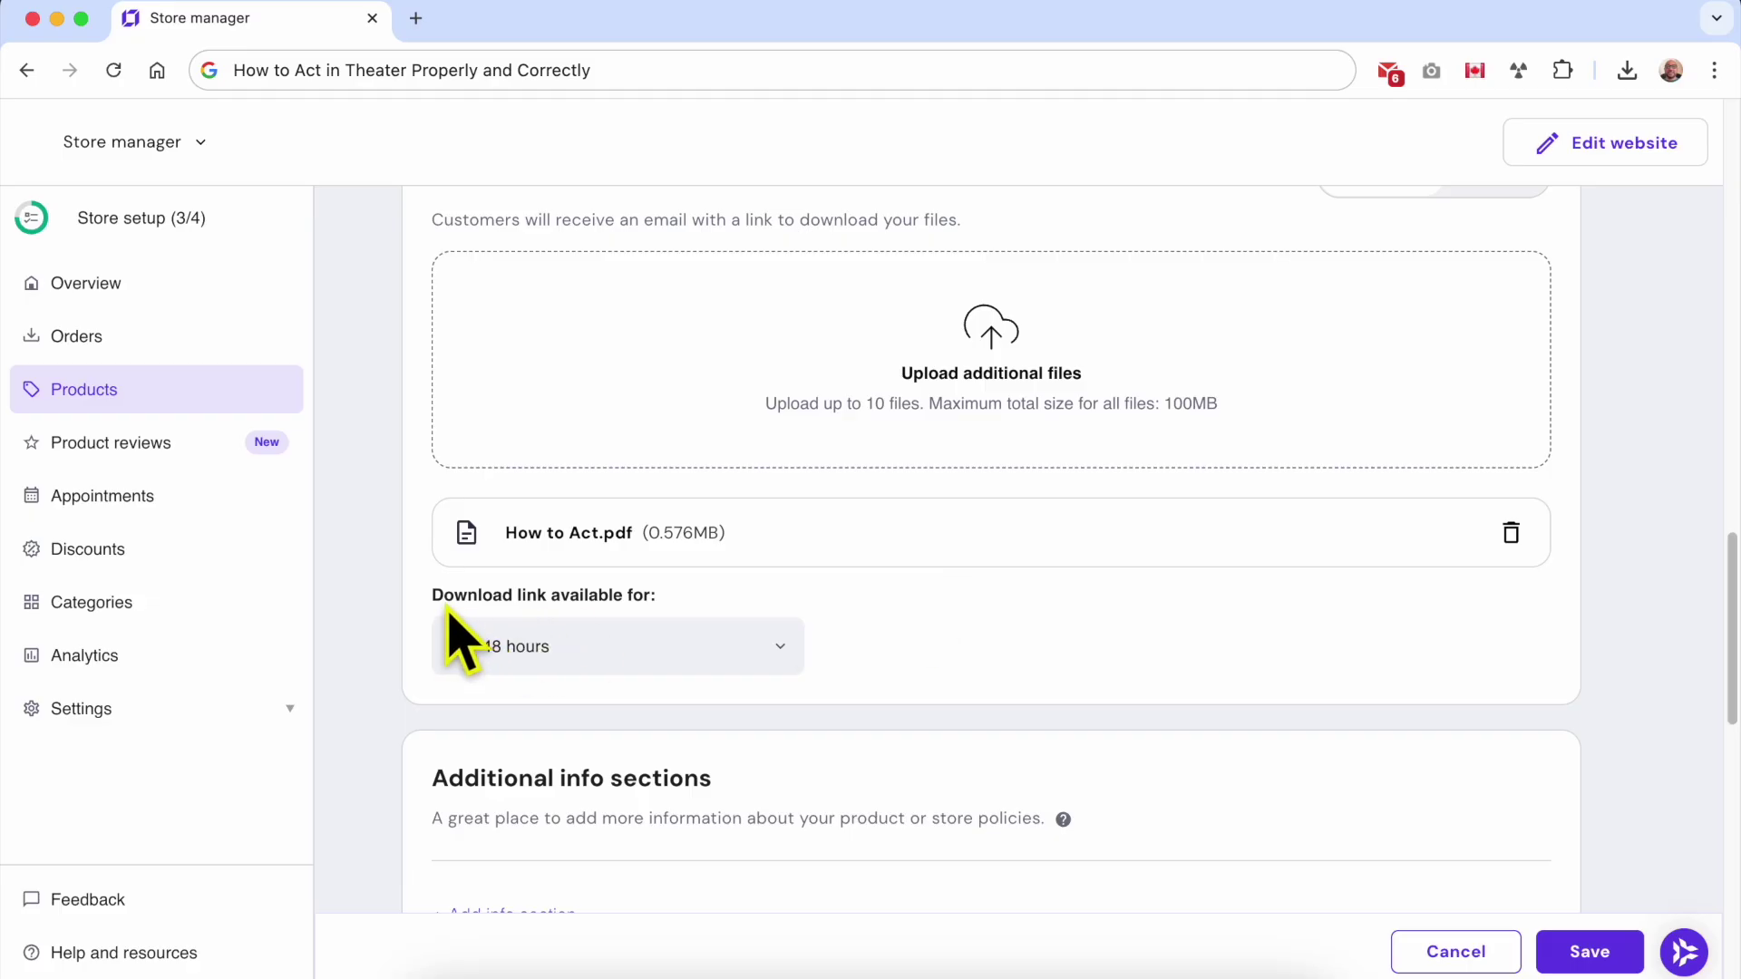
click(585, 646)
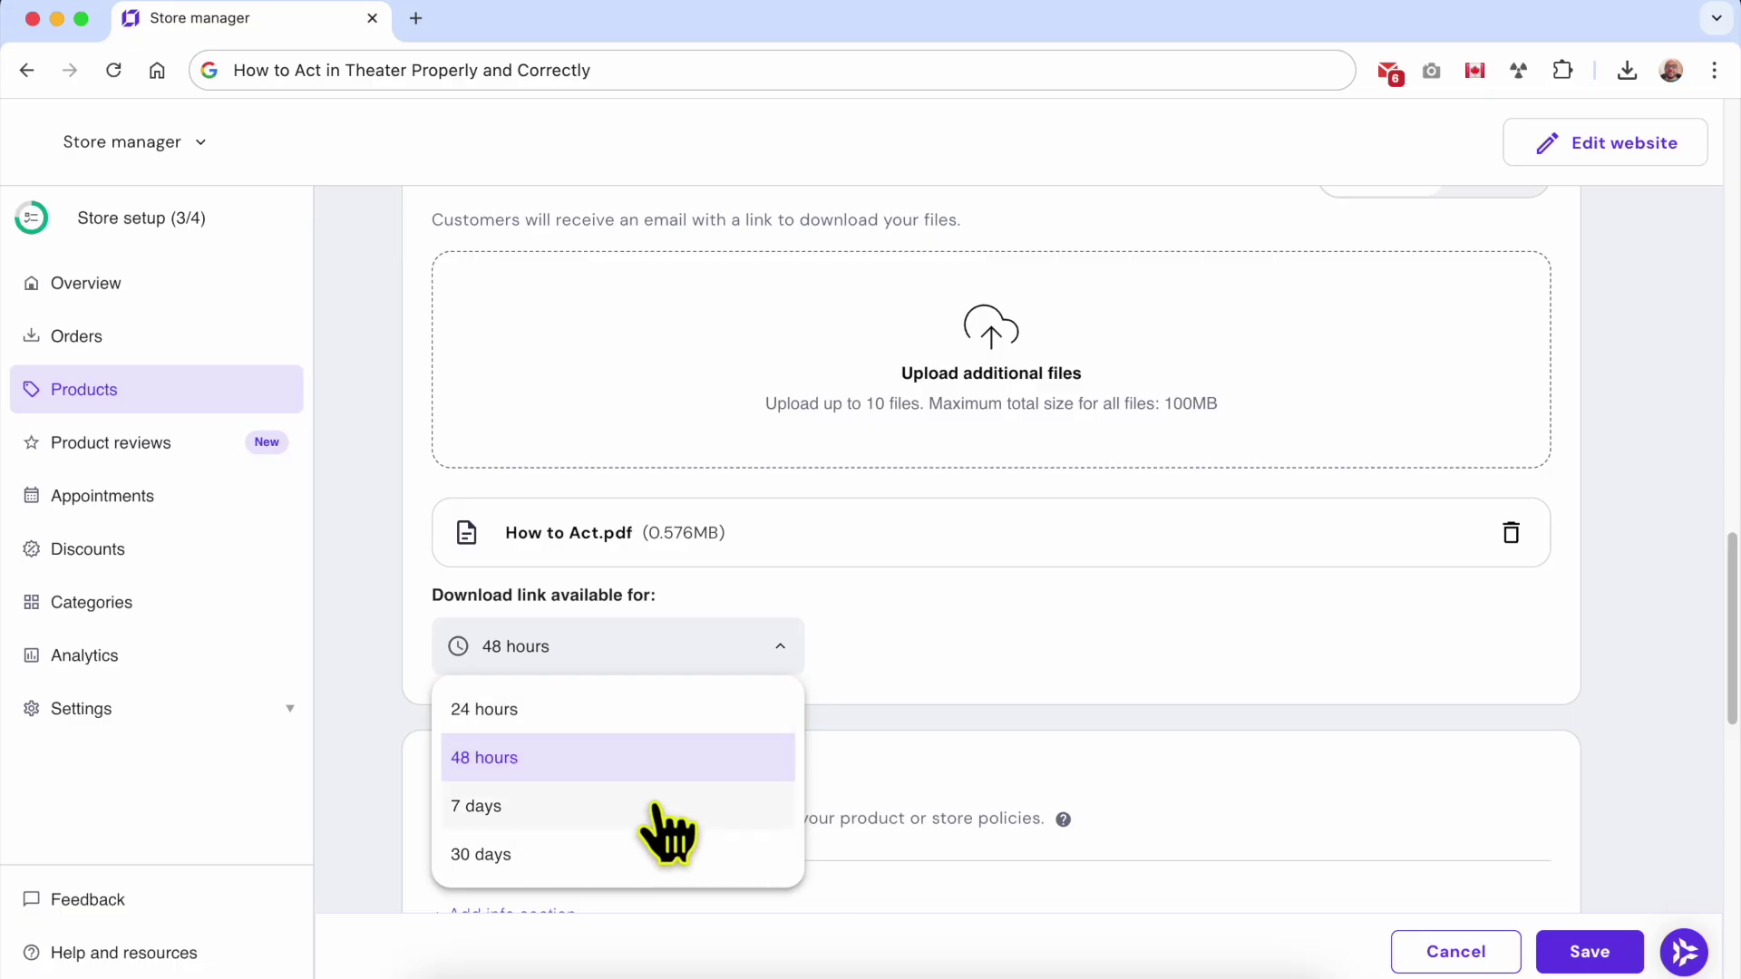
click(542, 765)
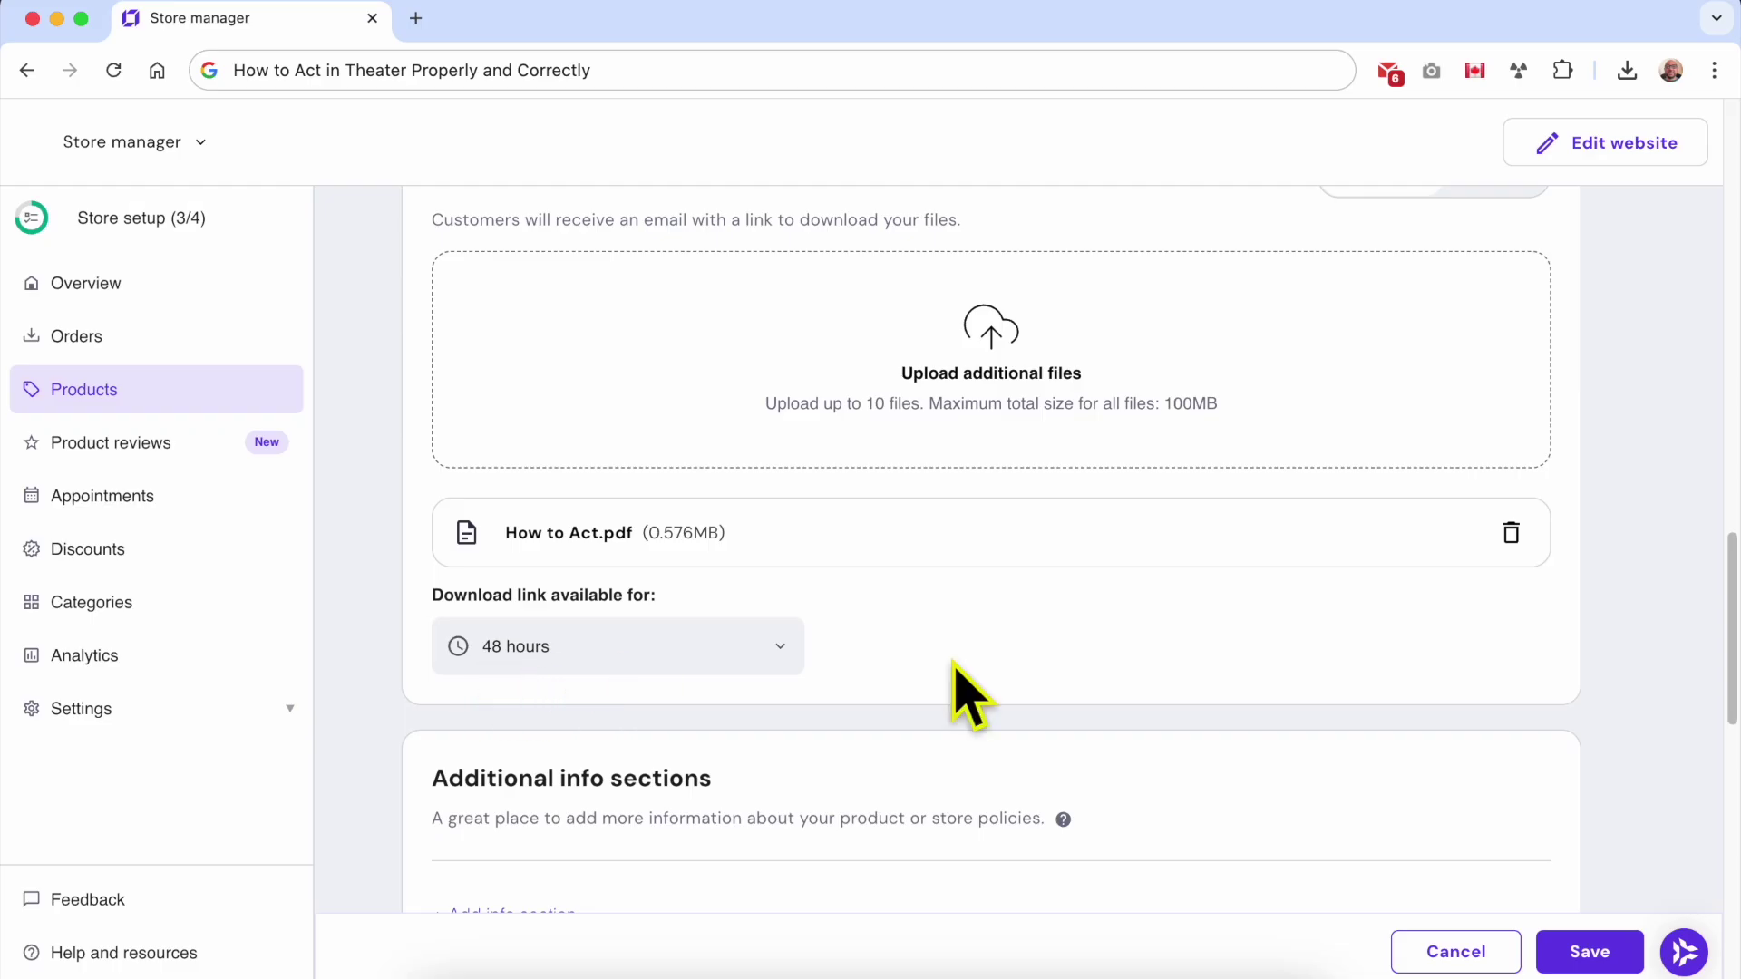
- Copy the heading "Format & Delivery" without its emoji from the Additional Info Sections part of the TextEdit notes
scroll(928, 676, down, 5)
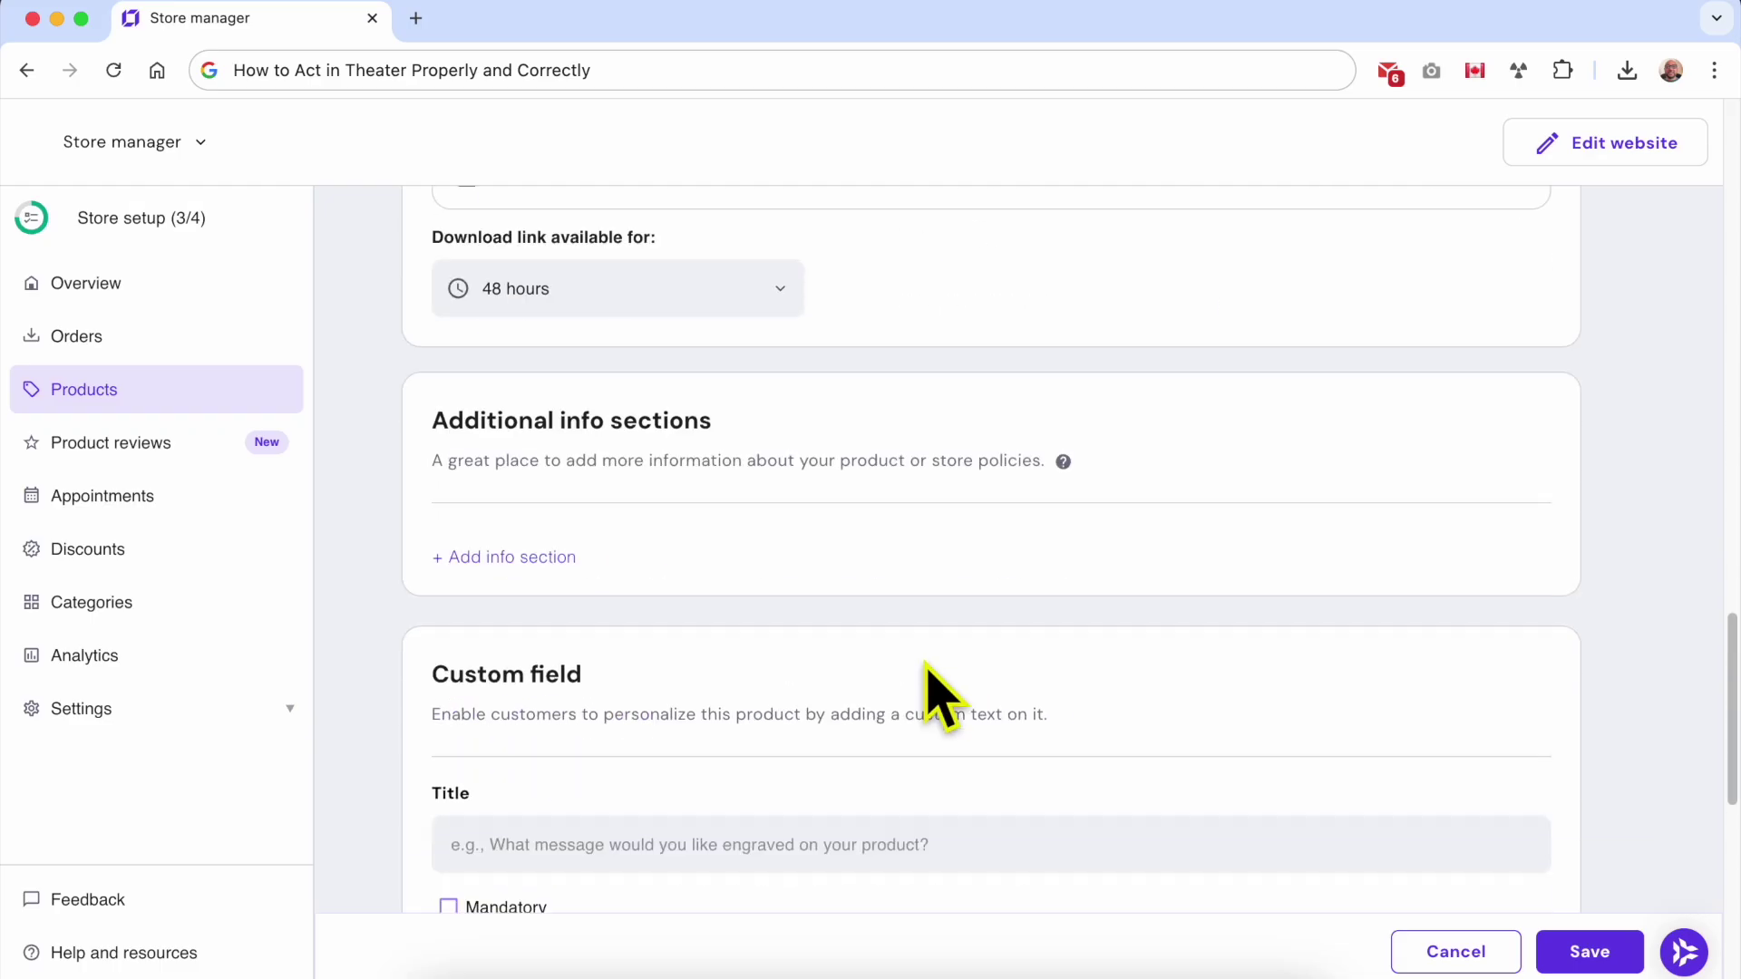
triple_click(523, 350)
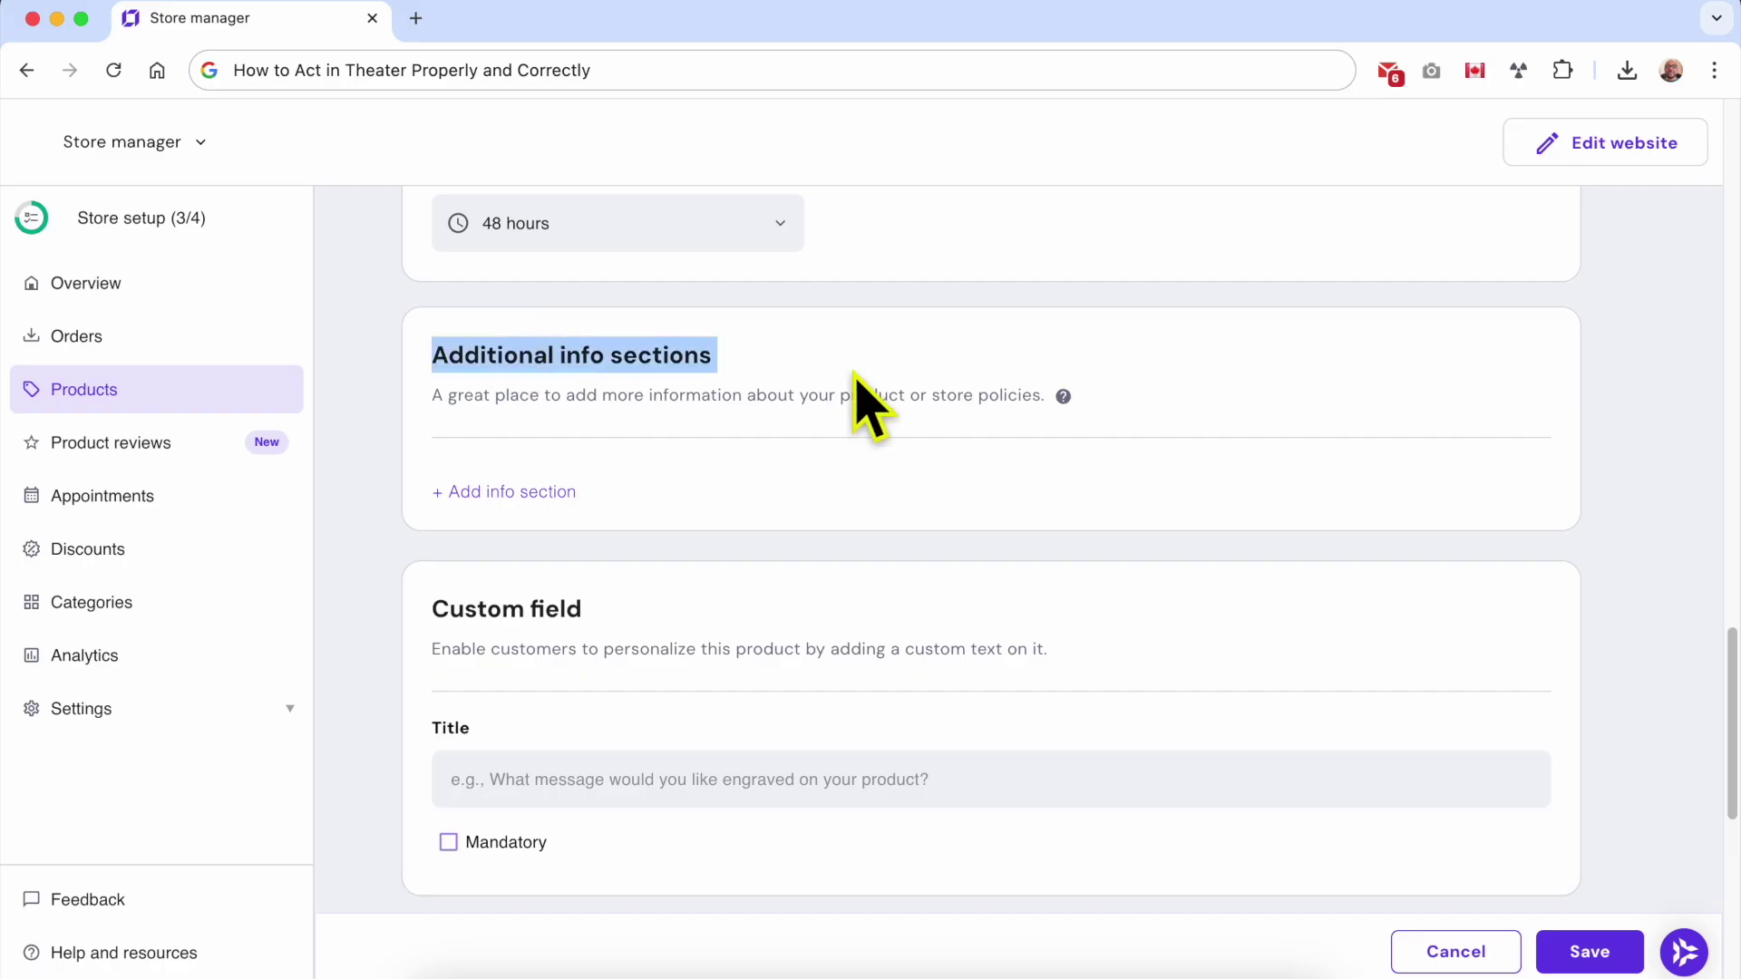
click(744, 400)
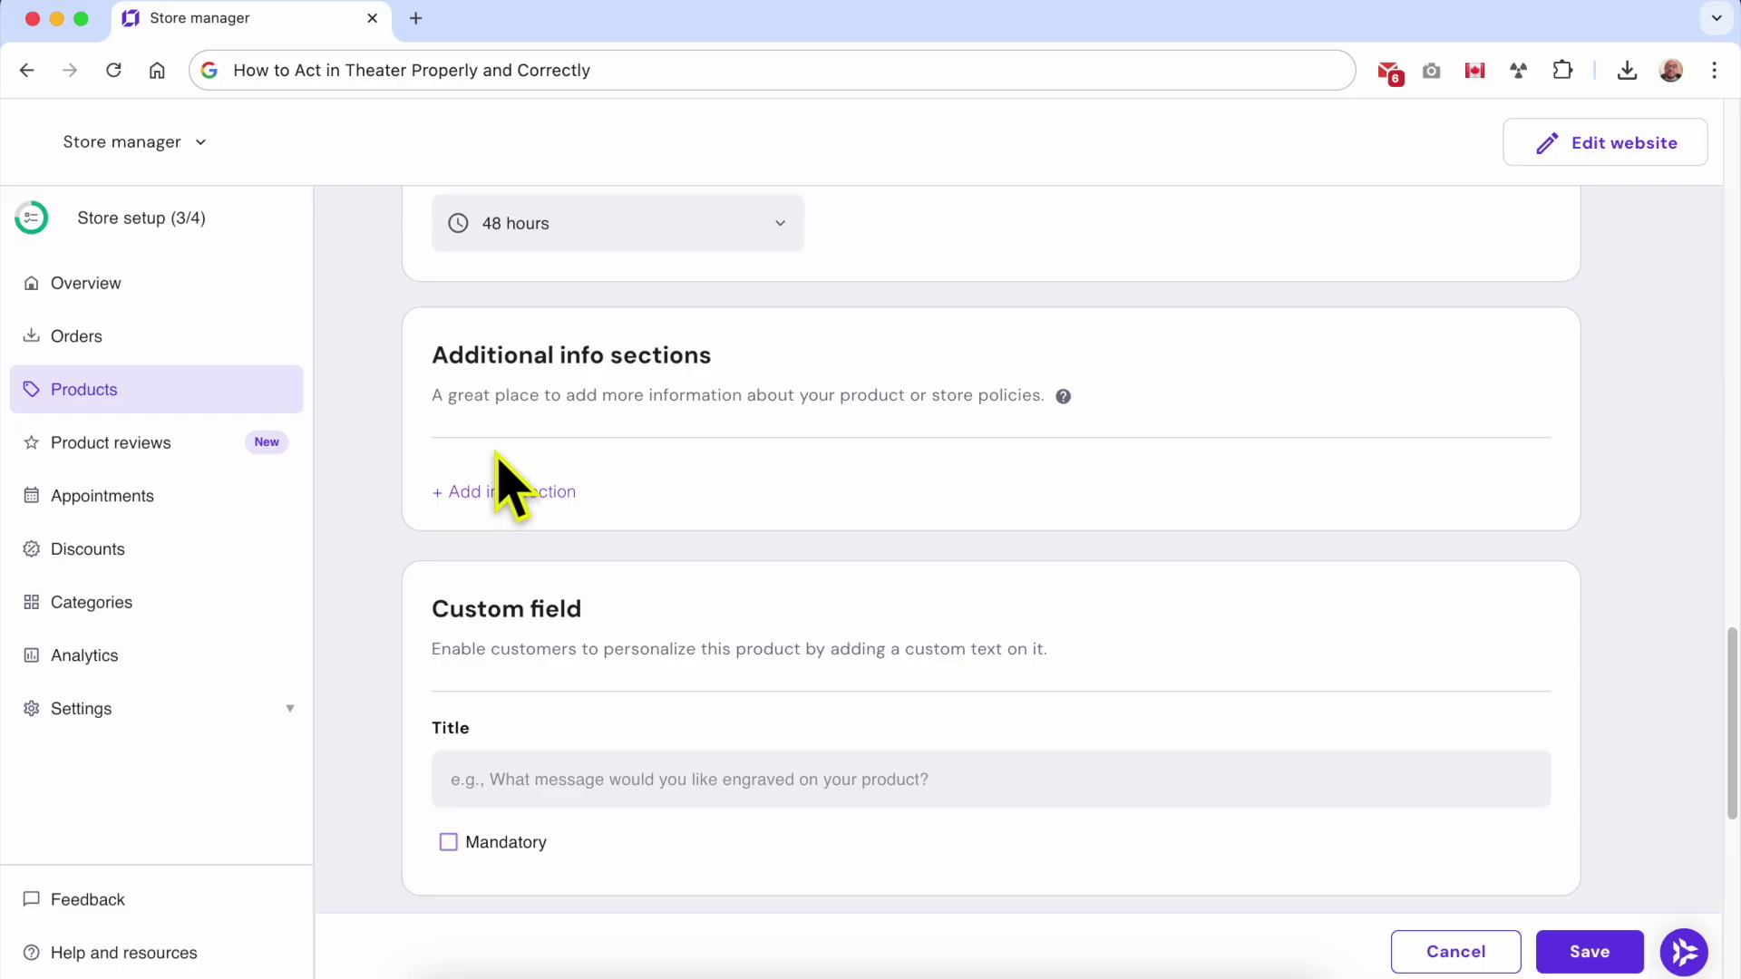
click(584, 974)
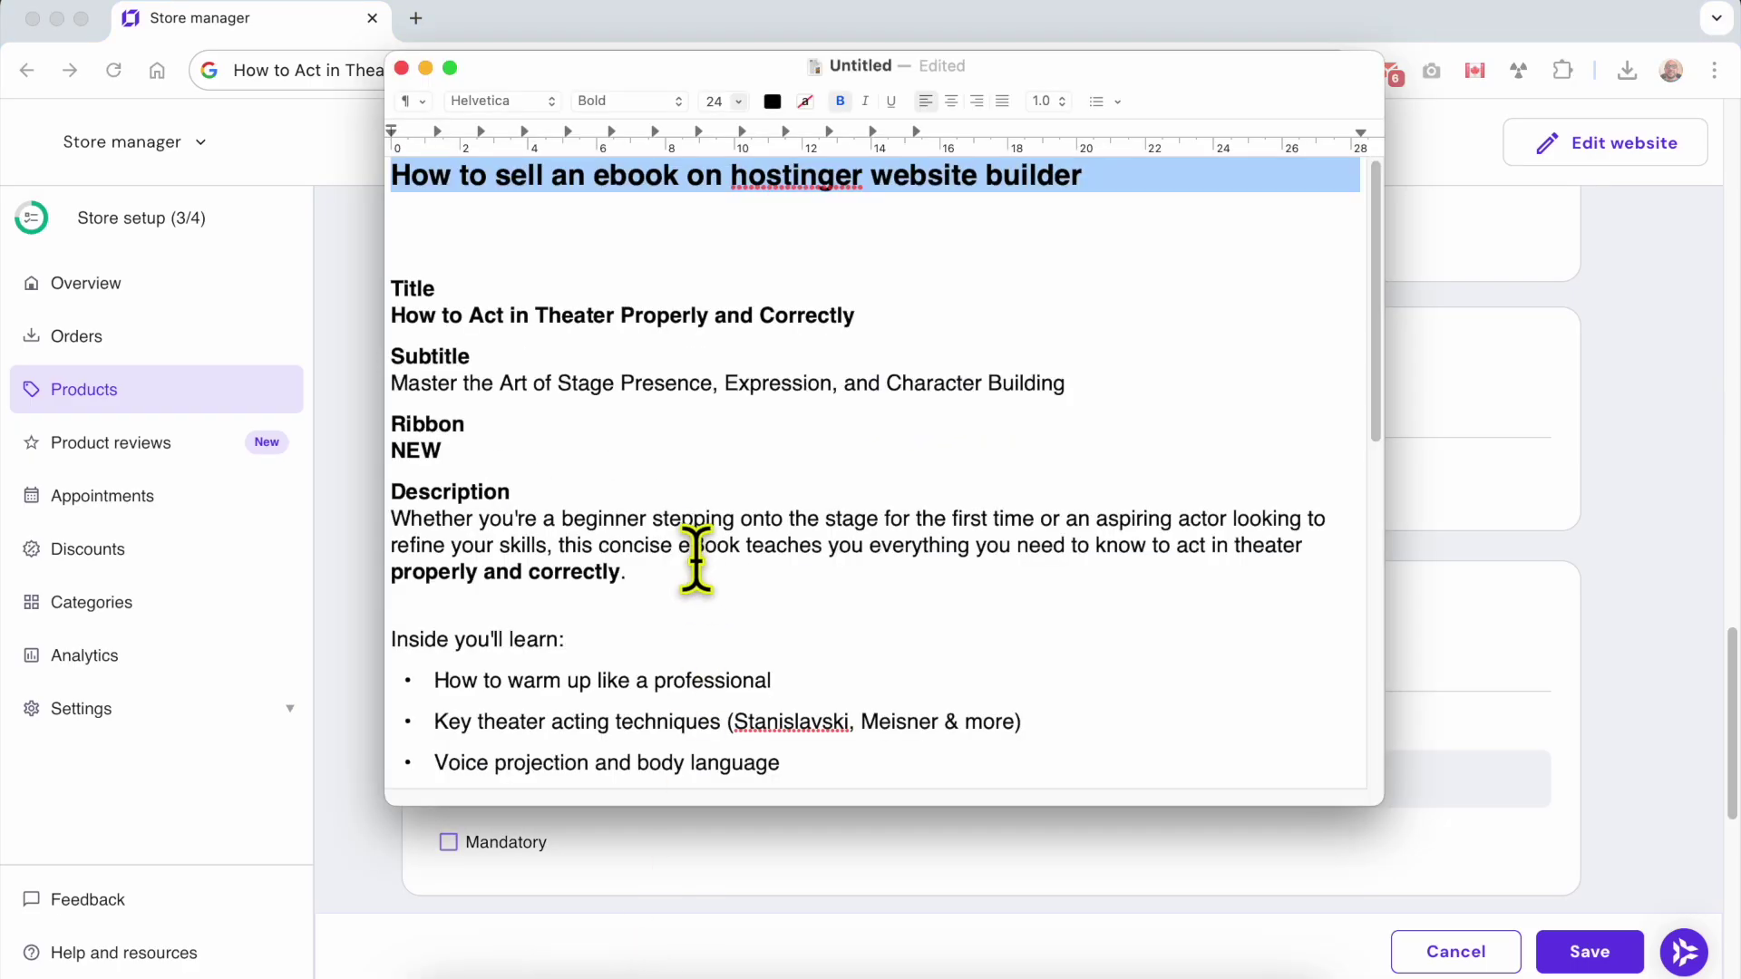
scroll(695, 559, down, 10)
click(538, 227)
triple_click(538, 226)
click(538, 227)
triple_click(538, 227)
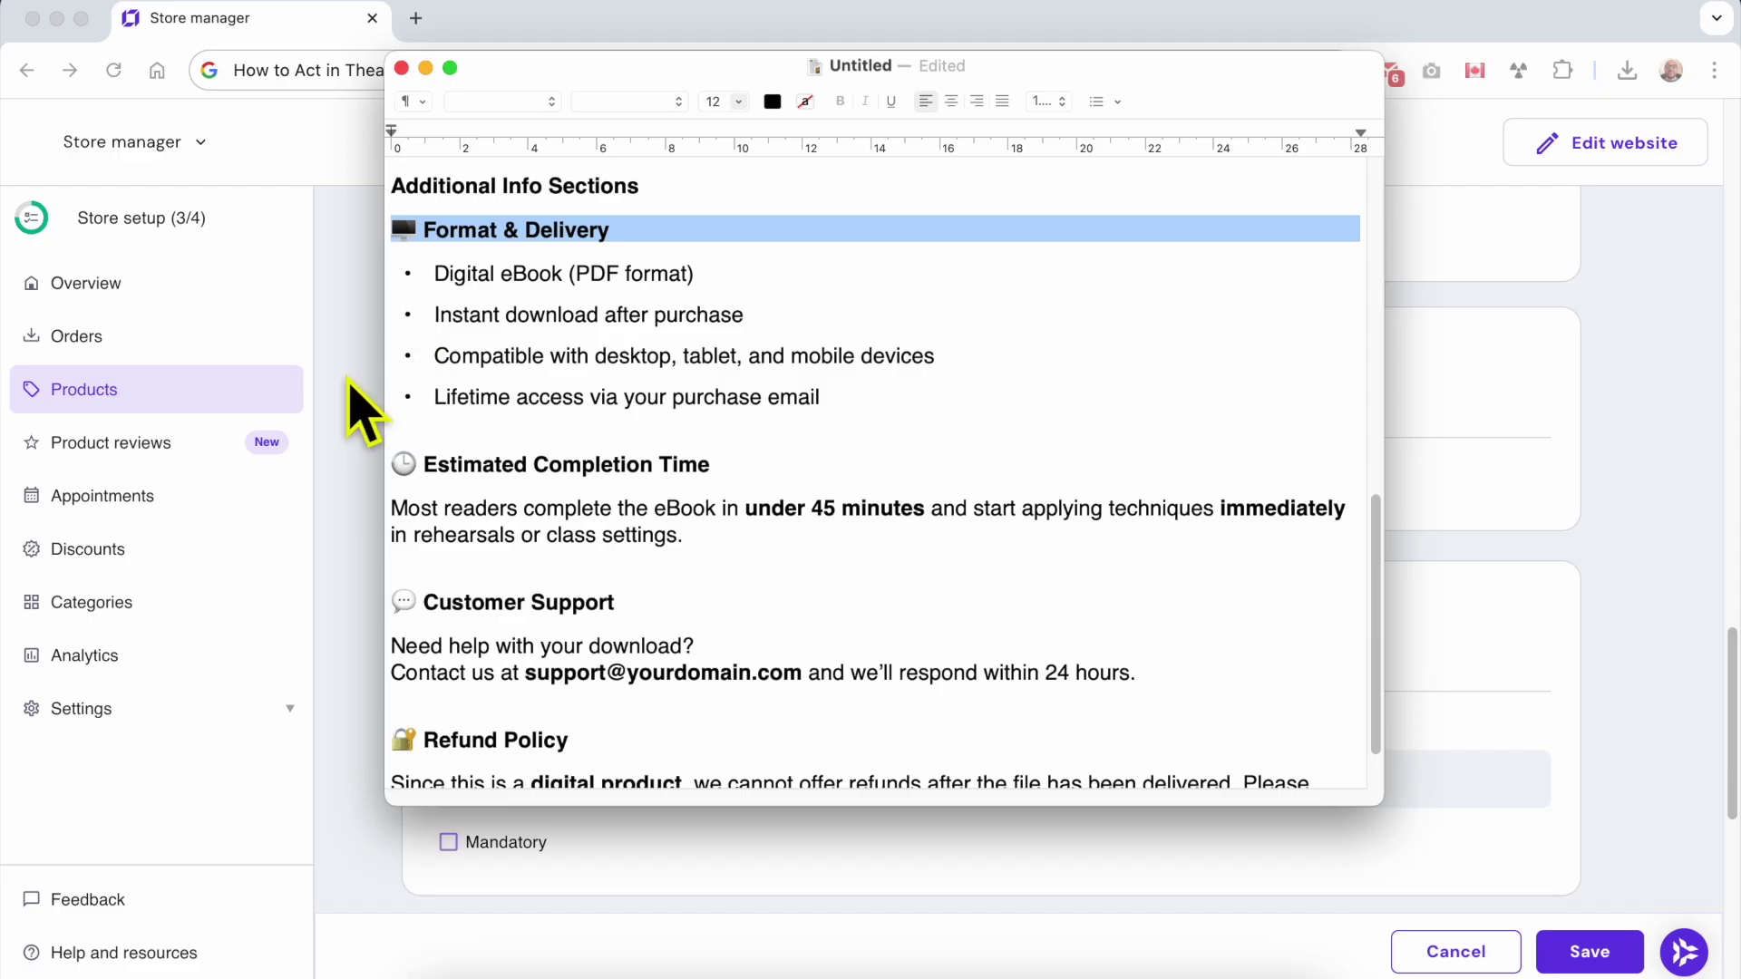
double_click(466, 227)
triple_click(525, 233)
click(369, 388)
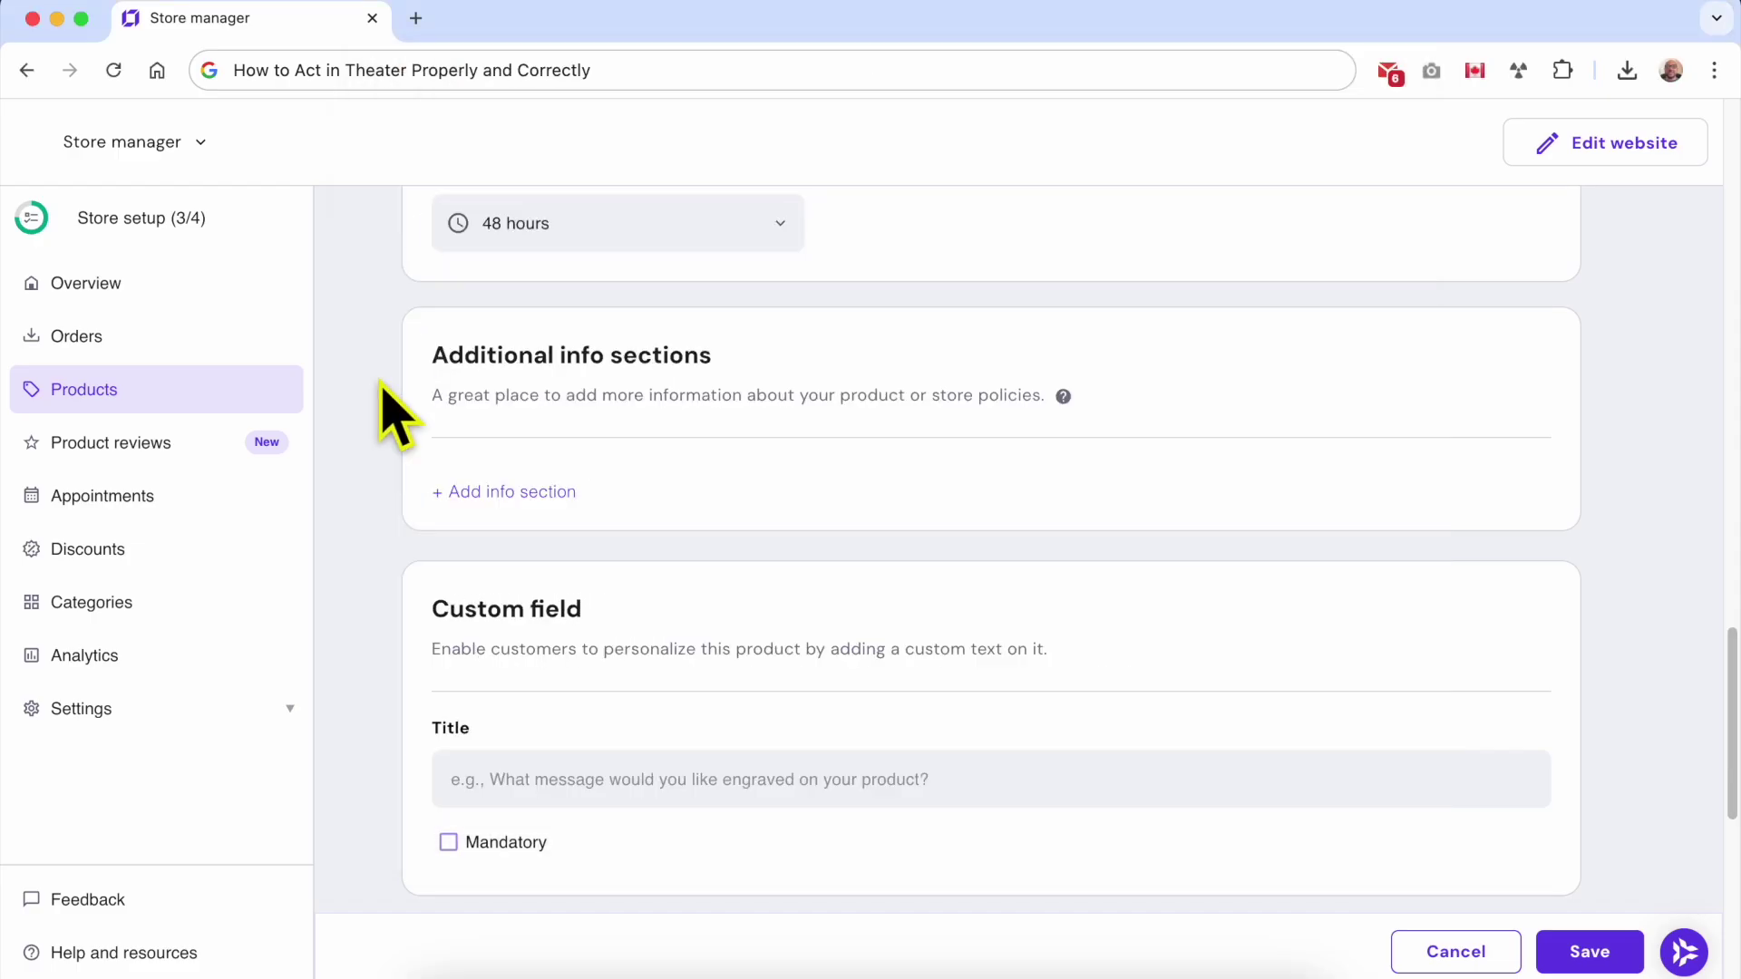
- Add an info section titled "Format & Delivery" with the notes' bullets from "Digital eBook (PDF format)" to "Lifetime access via your purchase email"
click(541, 494)
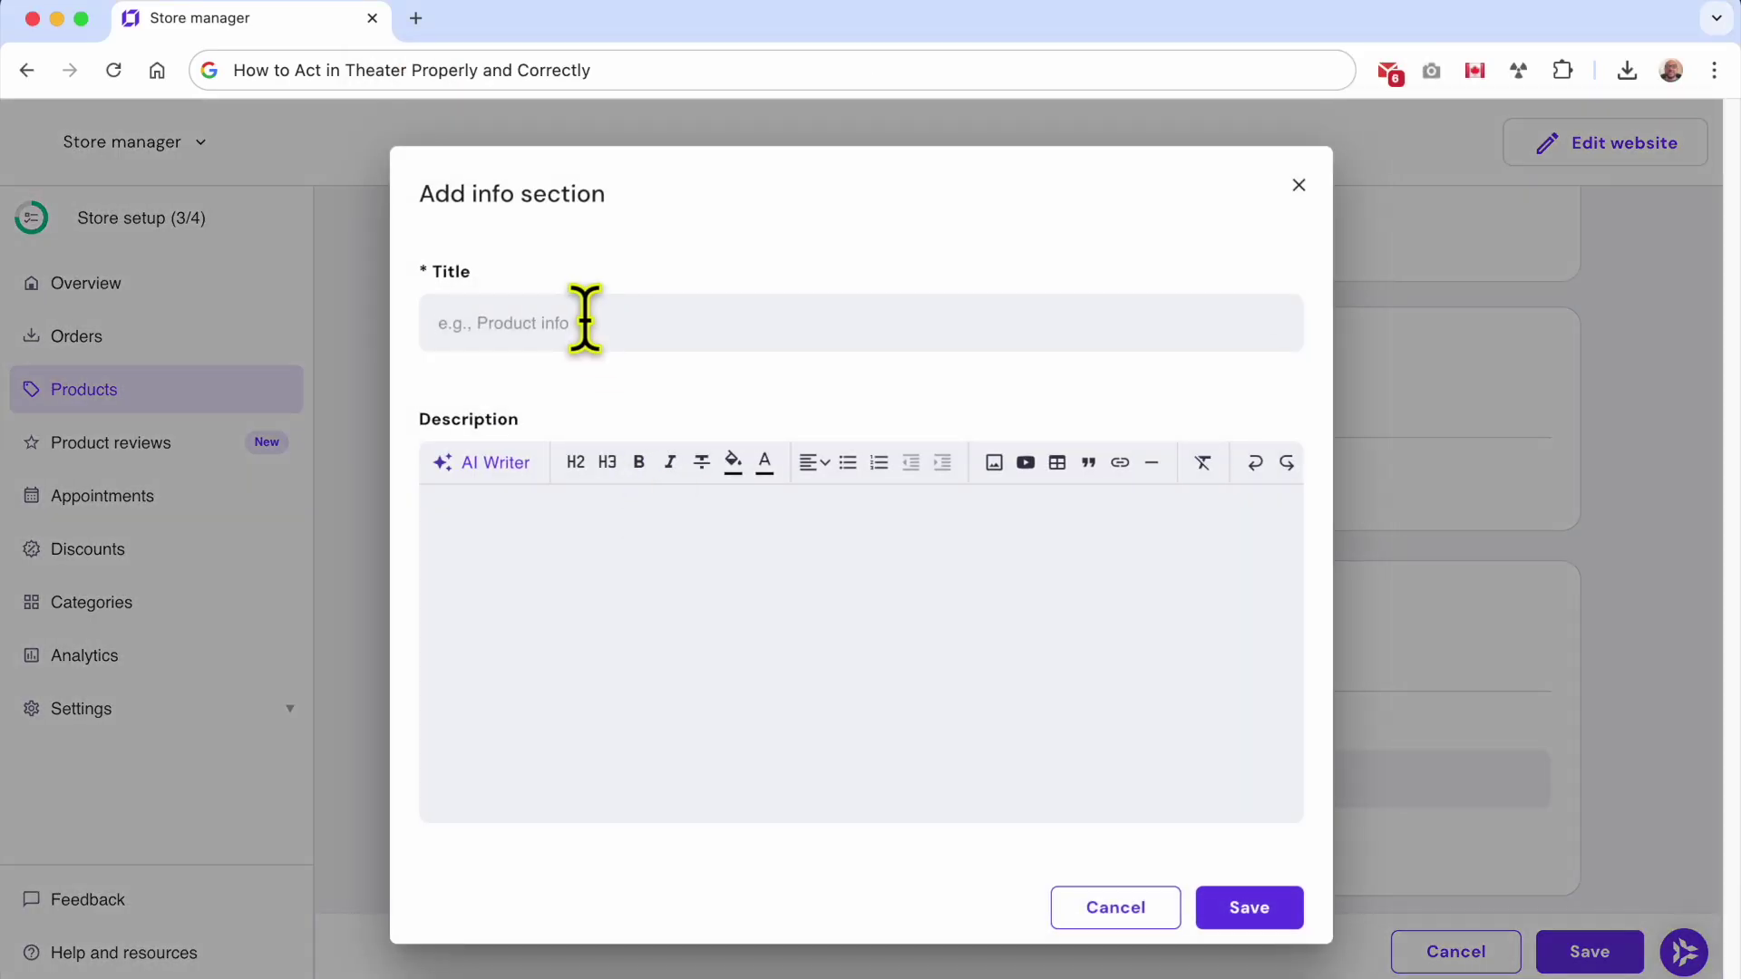
click(584, 975)
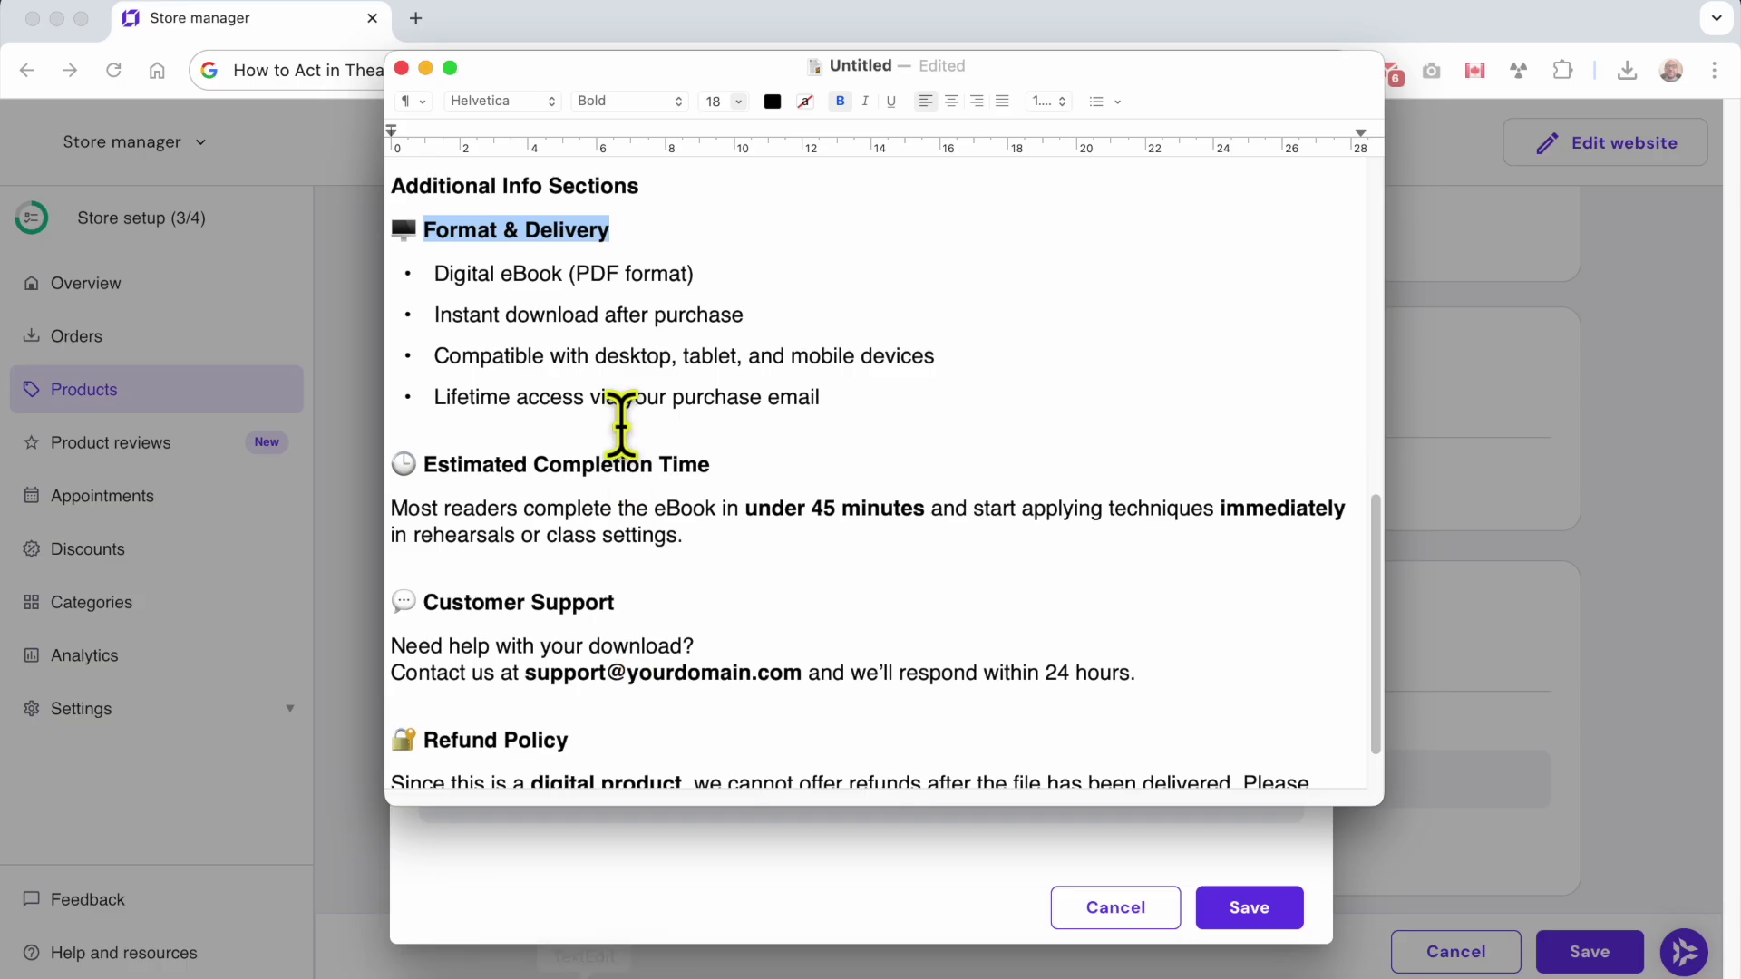
drag(583, 272, 745, 381)
key(super+c)
click(330, 387)
click(602, 571)
key(super+v)
click(1235, 911)
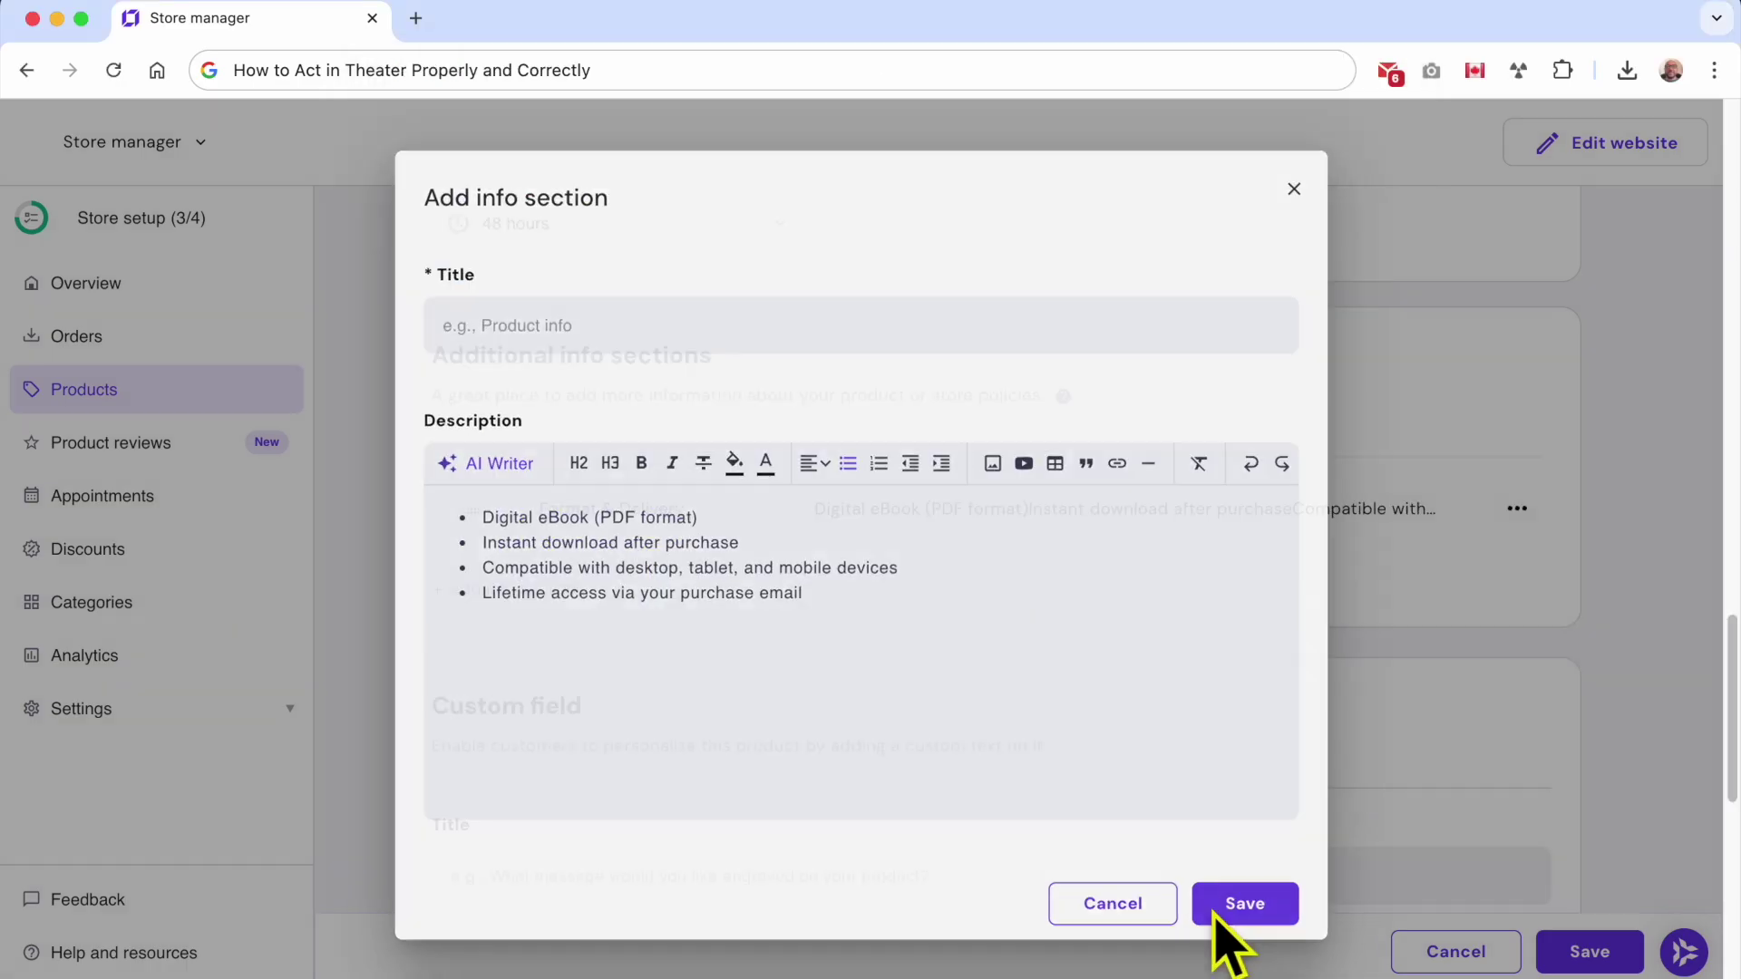
- Start another info section and copy "Estimated Completion Time" from the TextEdit notes as its title
click(545, 600)
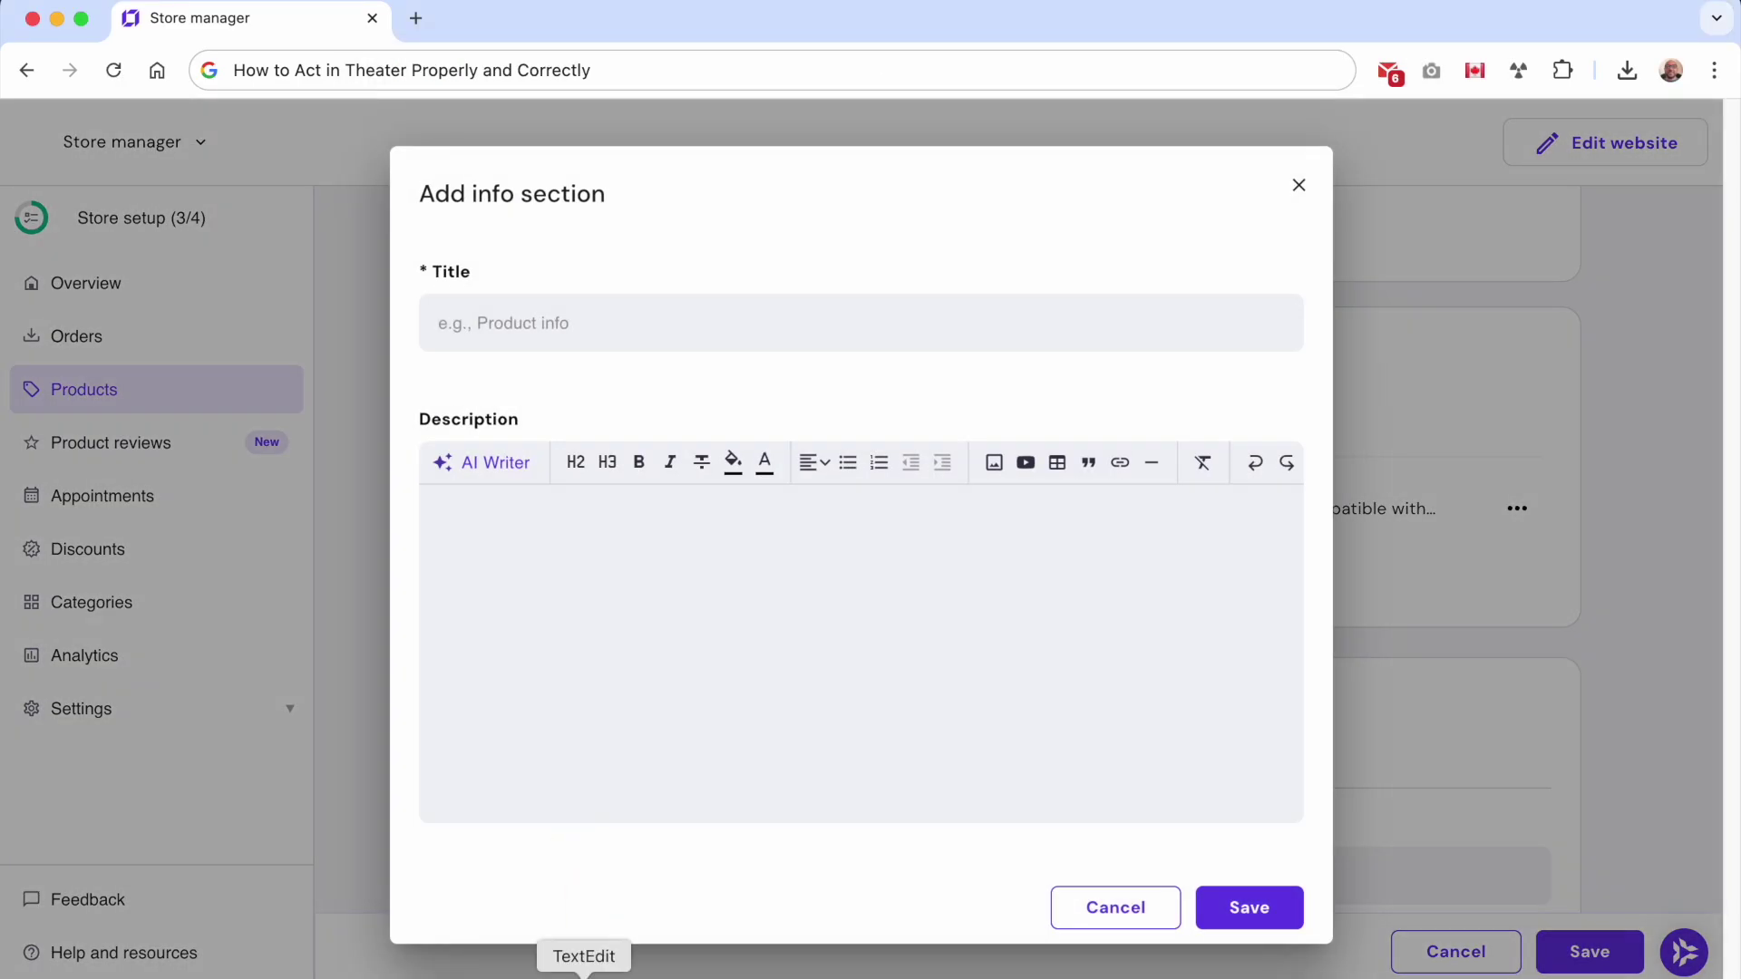
click(584, 975)
click(535, 472)
drag(423, 464, 731, 456)
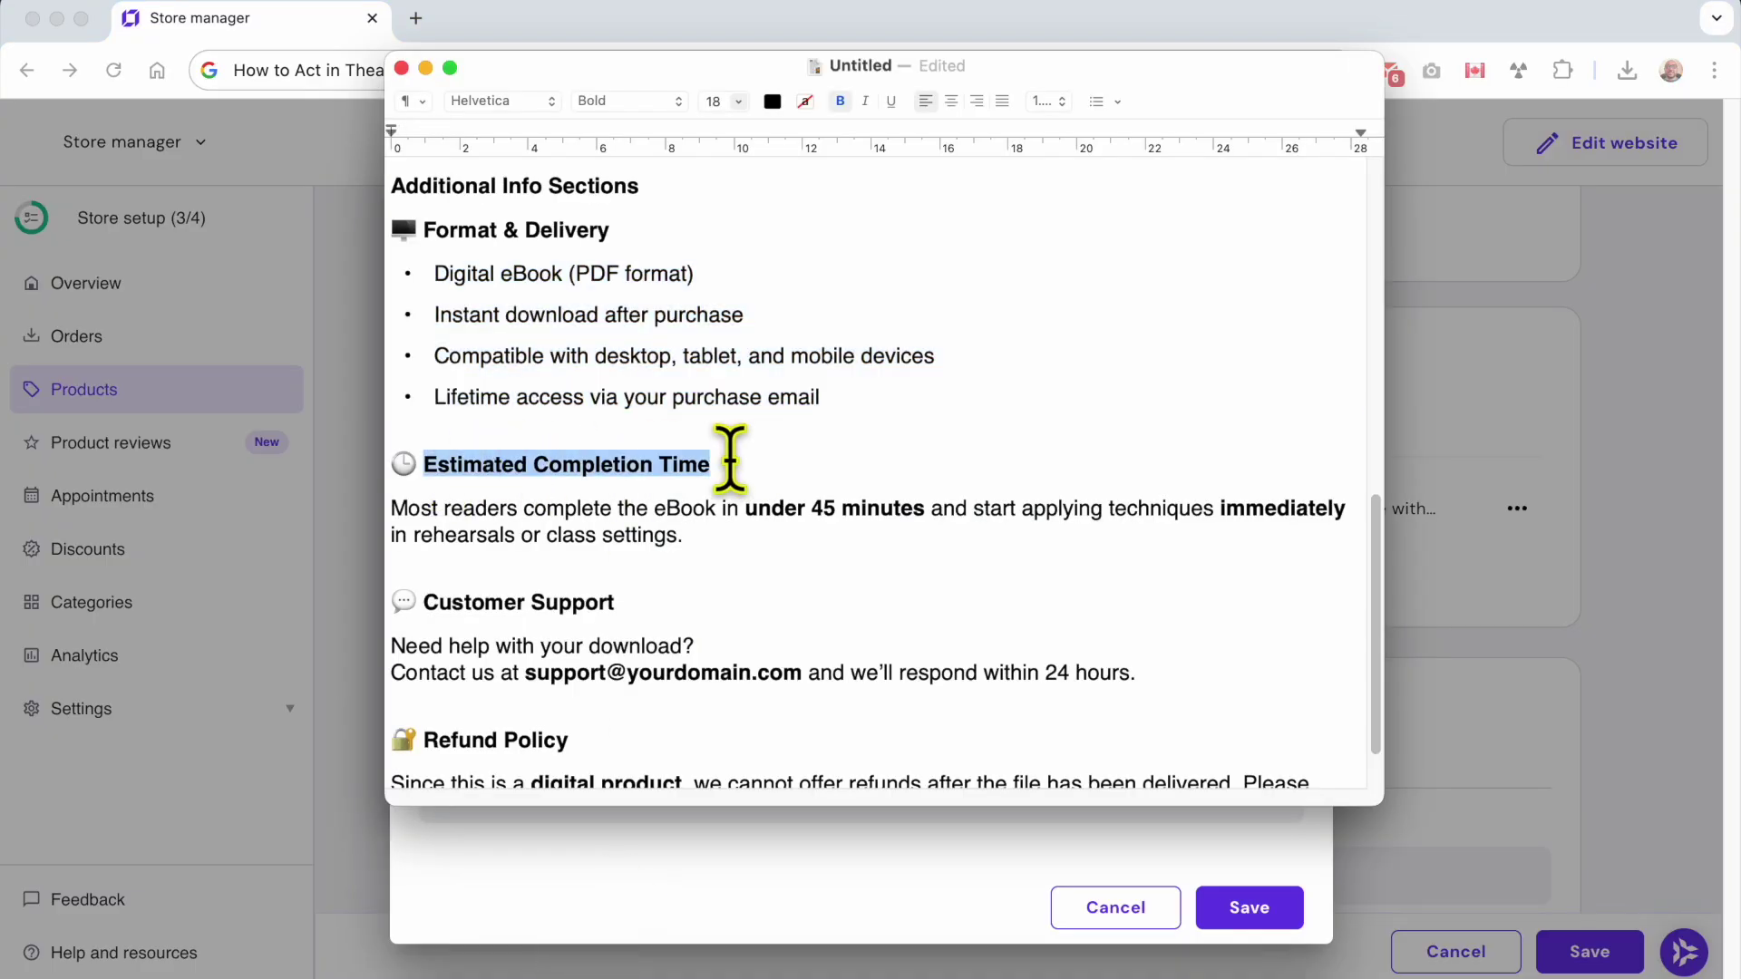
key(super+c)
click(350, 472)
click(522, 323)
key(super+v)
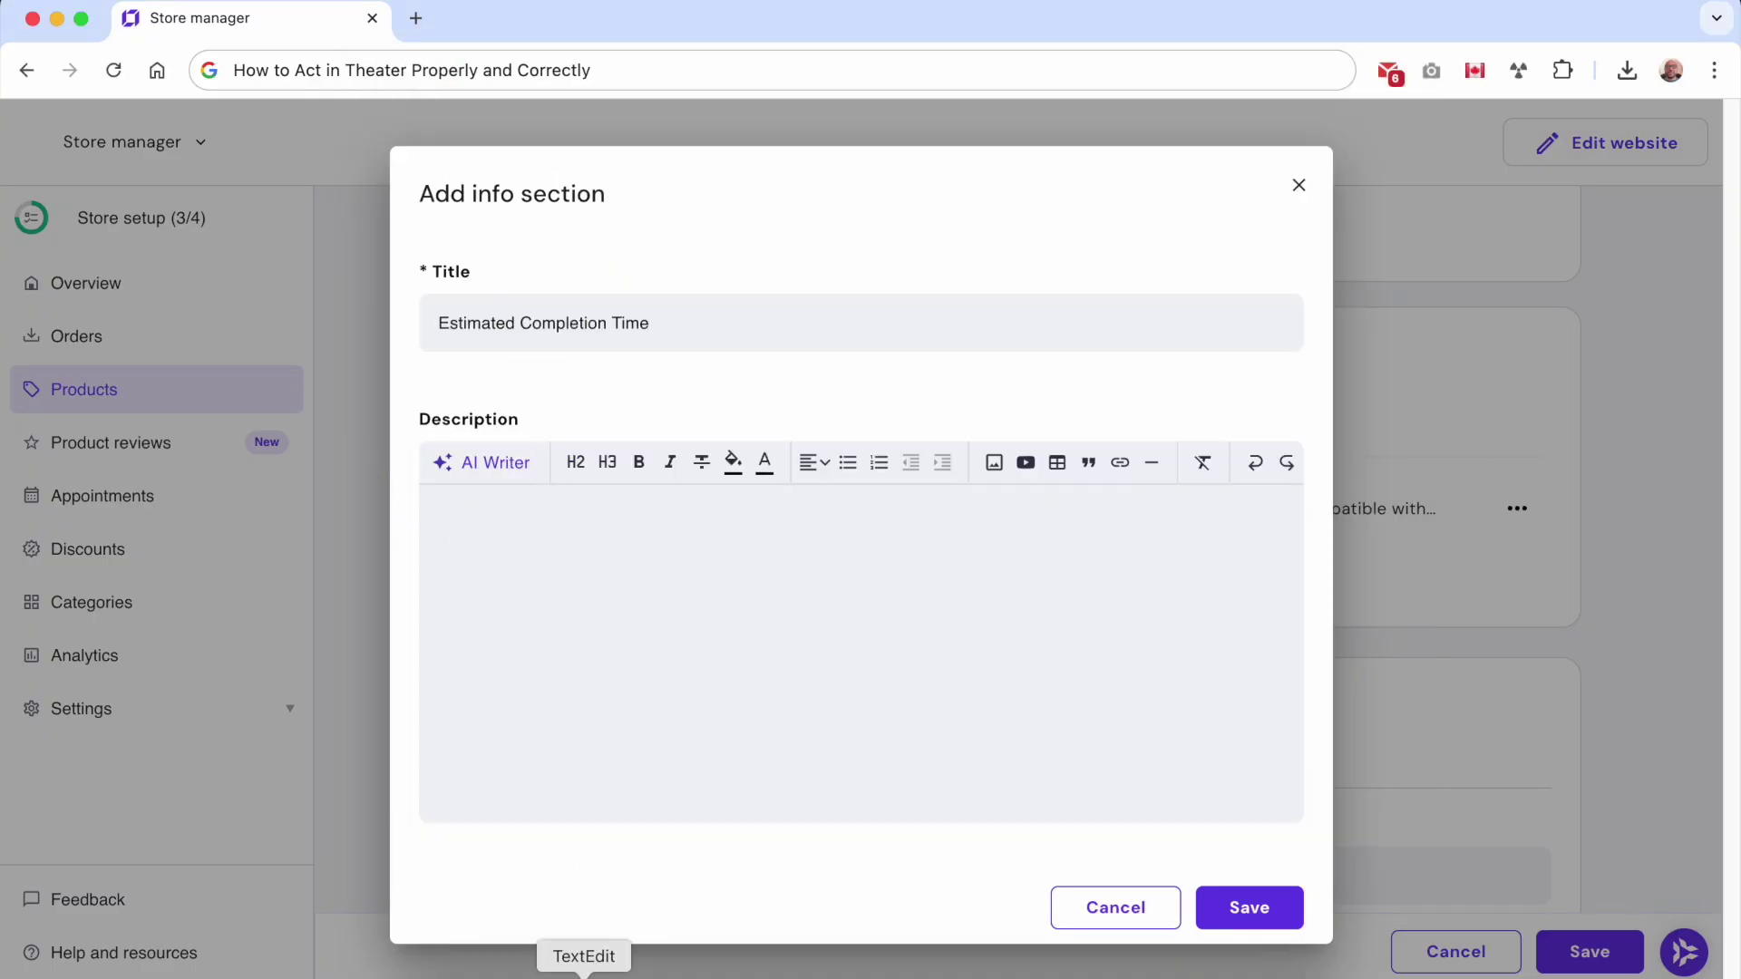
- Copy the "Most readers complete the eBook in under 45 minutes" paragraph from the notes into the section's description and save it
click(584, 972)
triple_click(571, 509)
key(super+c)
click(348, 558)
click(575, 535)
key(super+v)
click(1242, 907)
- Add two more info sections, "Customer Support" and "Refund Policy", with their texts from the notes
click(521, 691)
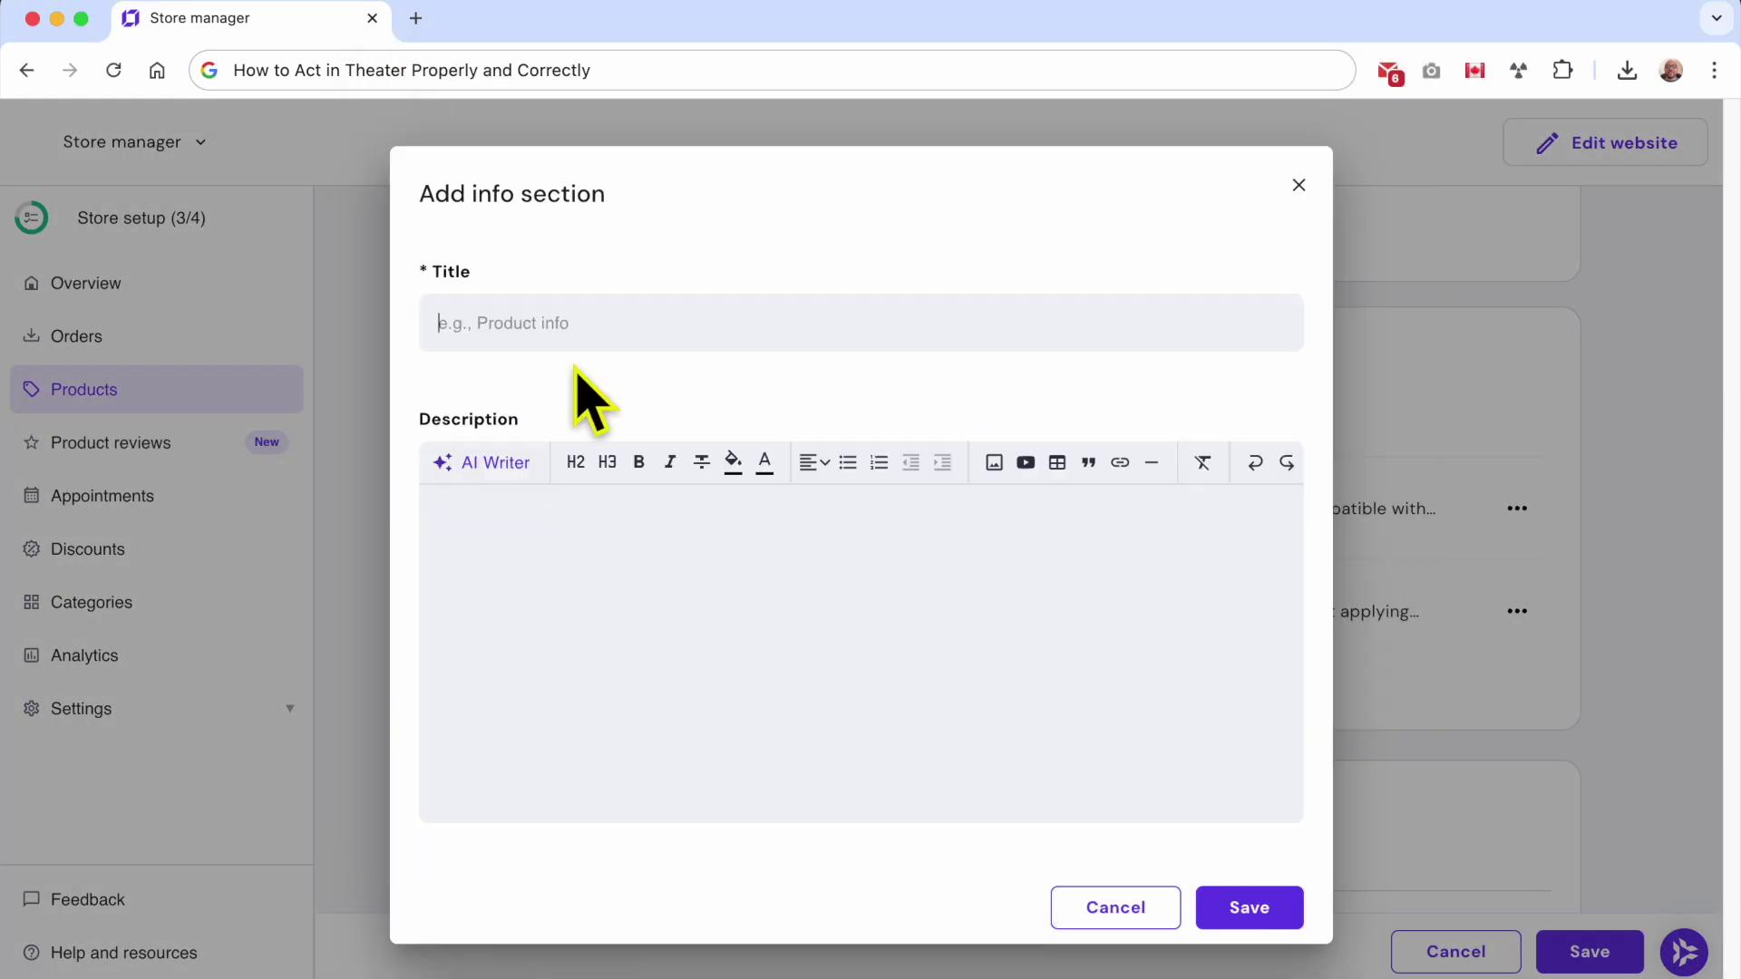
drag(423, 661, 583, 661)
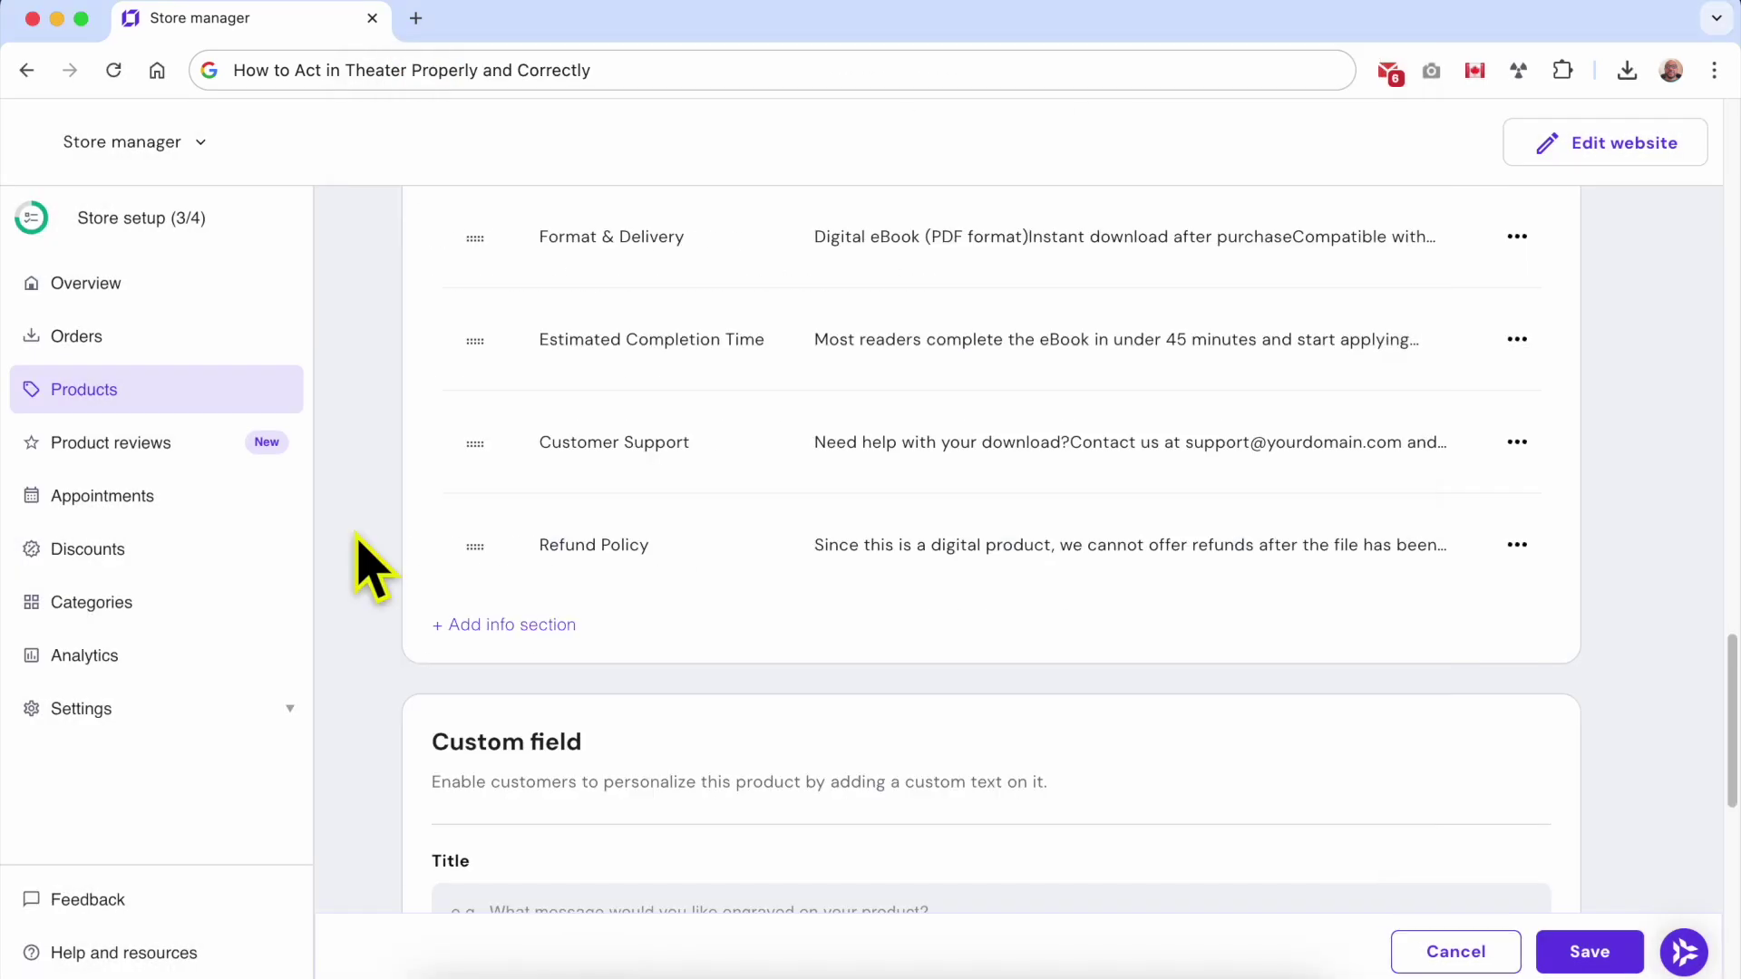
scroll(368, 567, up, 3)
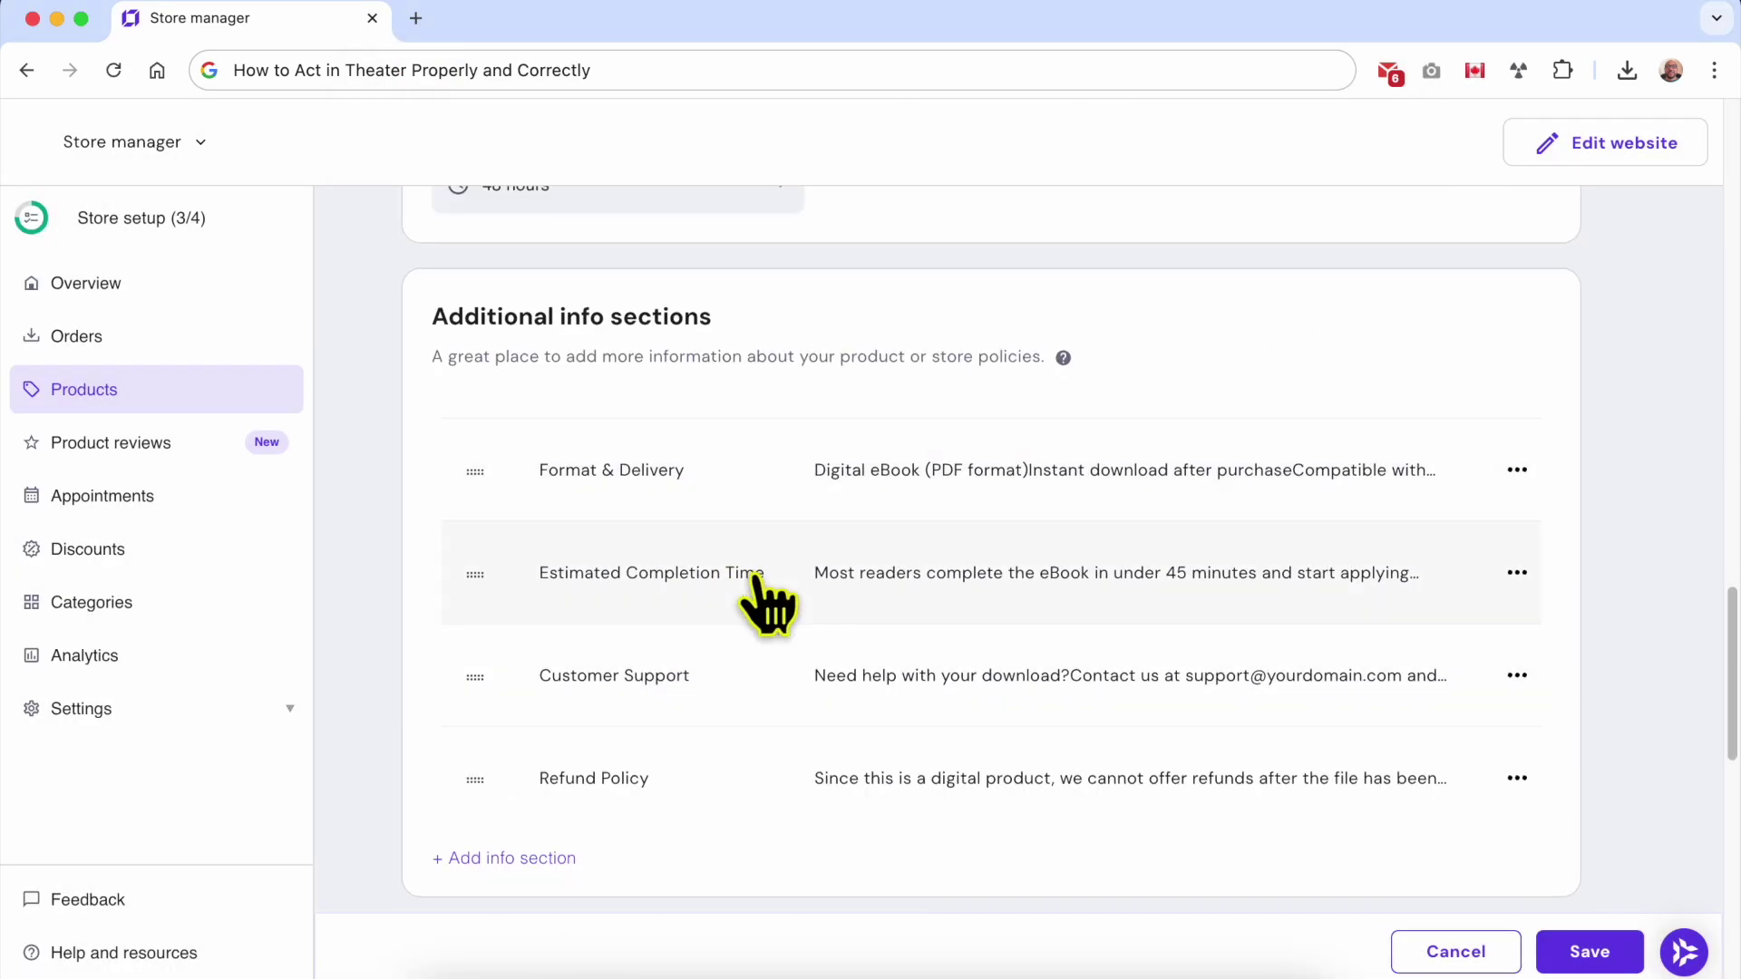
- Review the Custom field section and its explanation about customers personalizing the product with custom text
scroll(758, 599, down, 7)
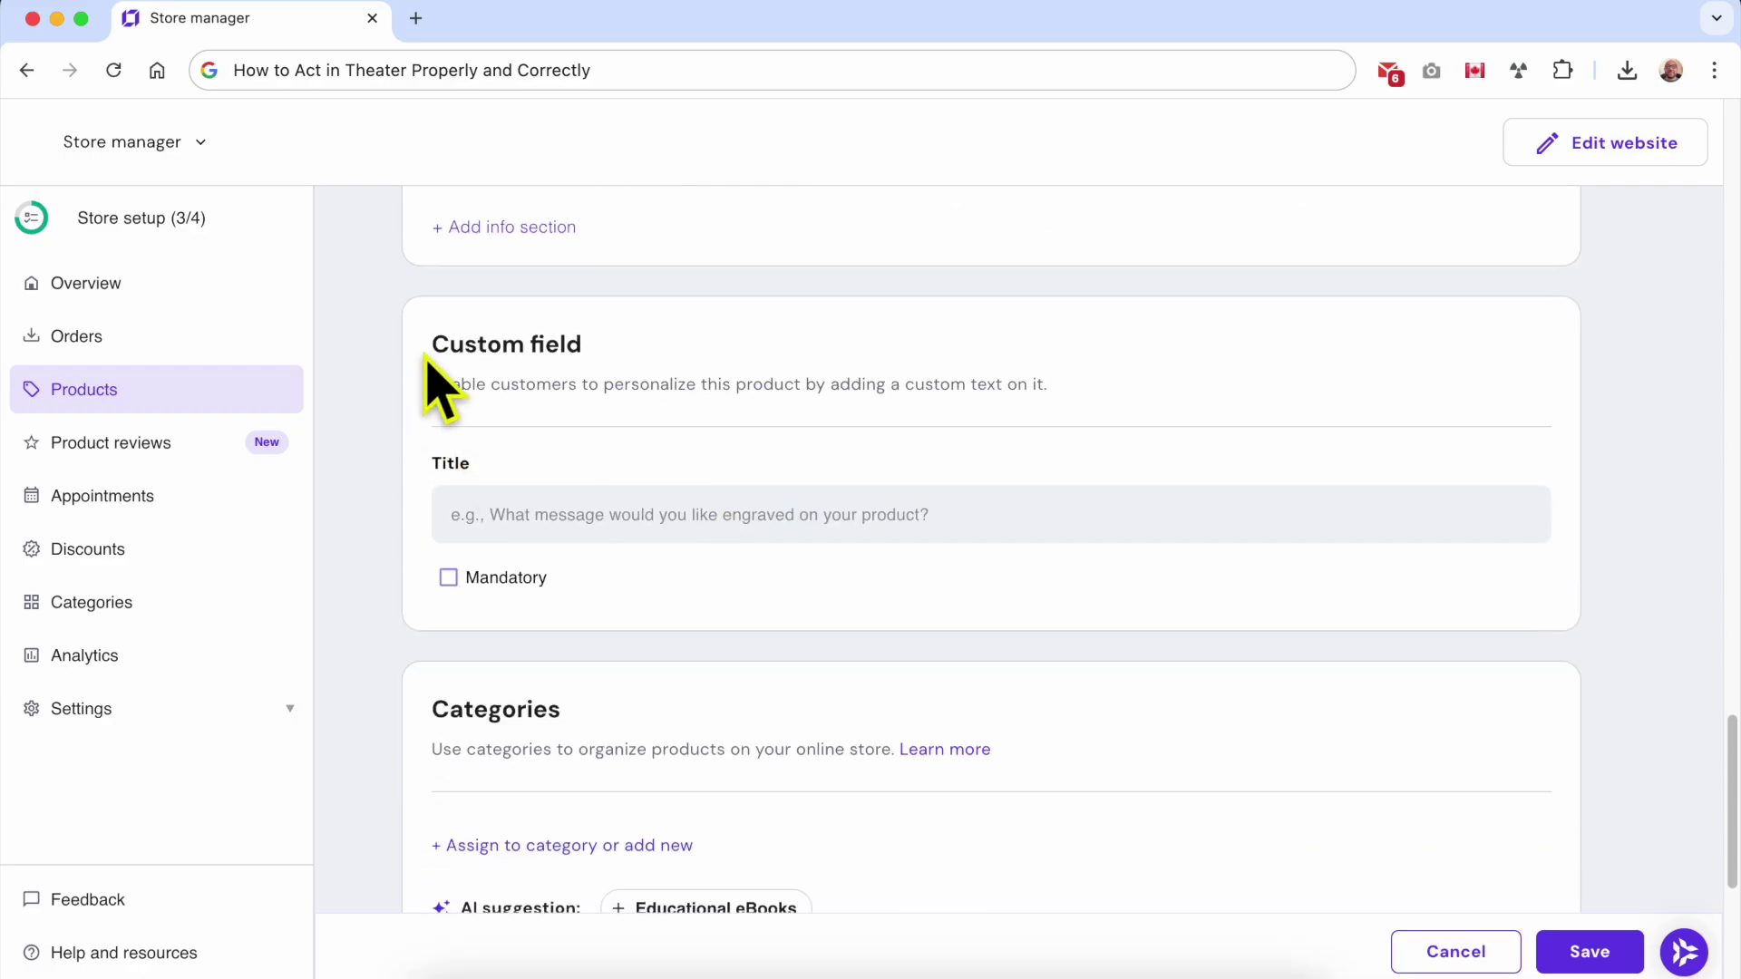
drag(426, 345, 721, 343)
drag(429, 384, 1100, 408)
click(1144, 388)
drag(434, 344, 739, 356)
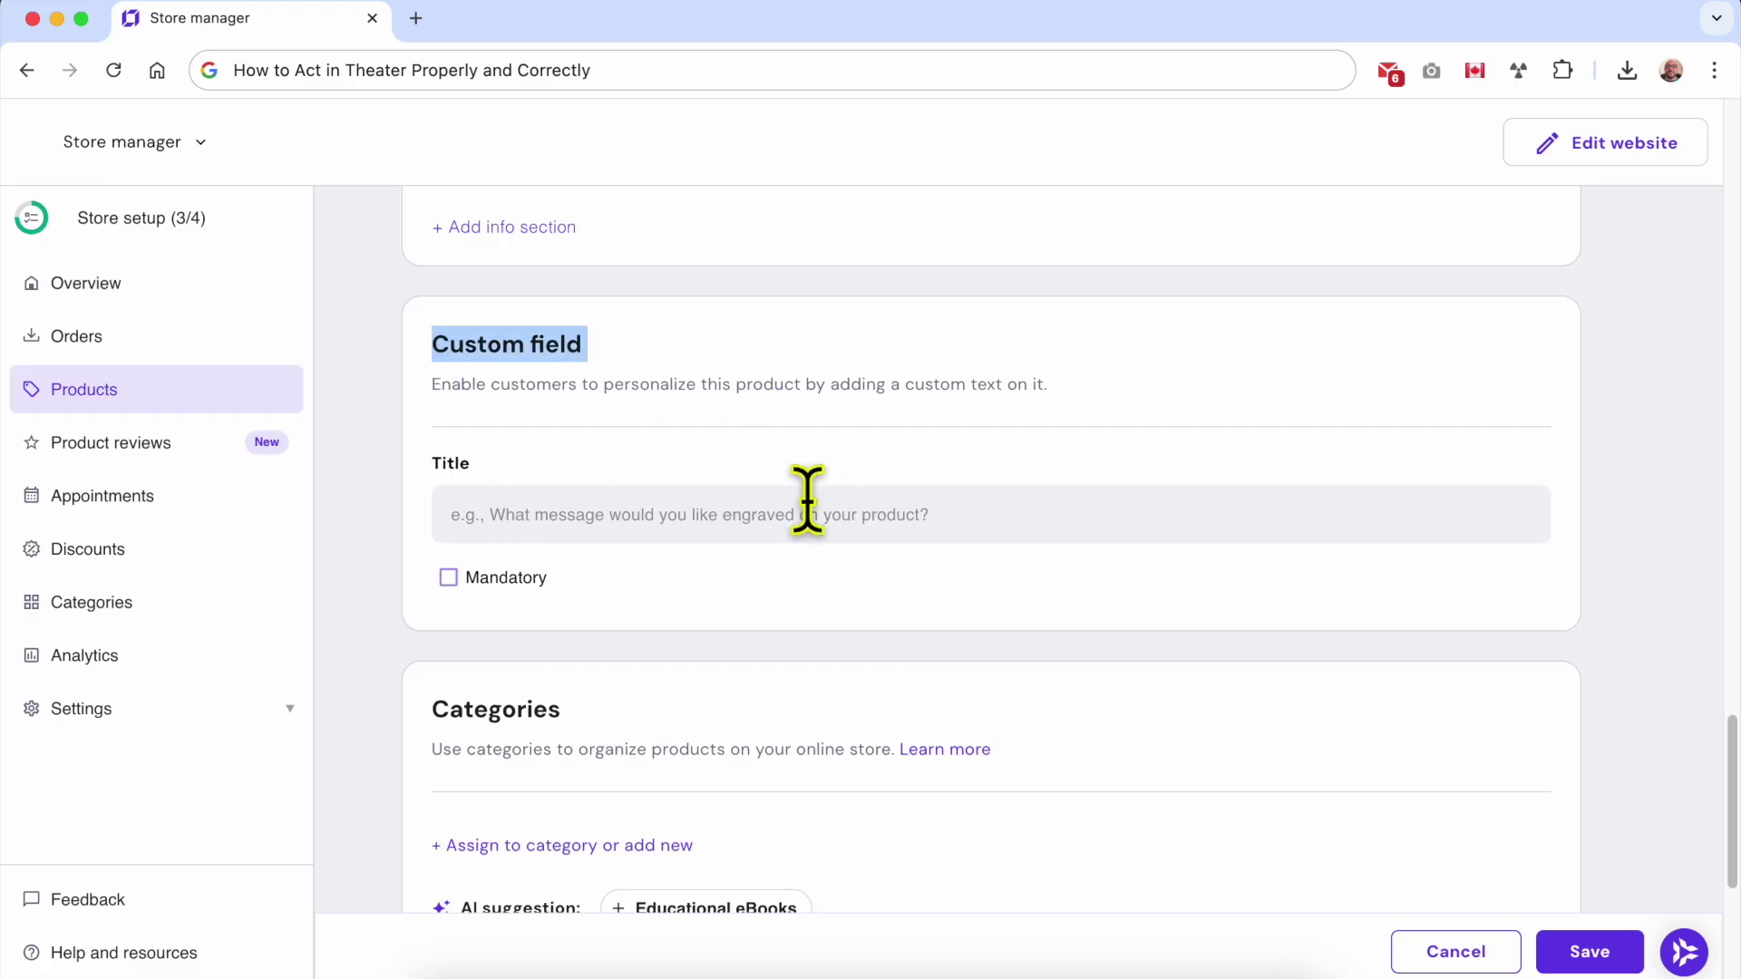
- Create a new category named "Acting Ebooks" and assign the product to it
scroll(648, 662, down, 2)
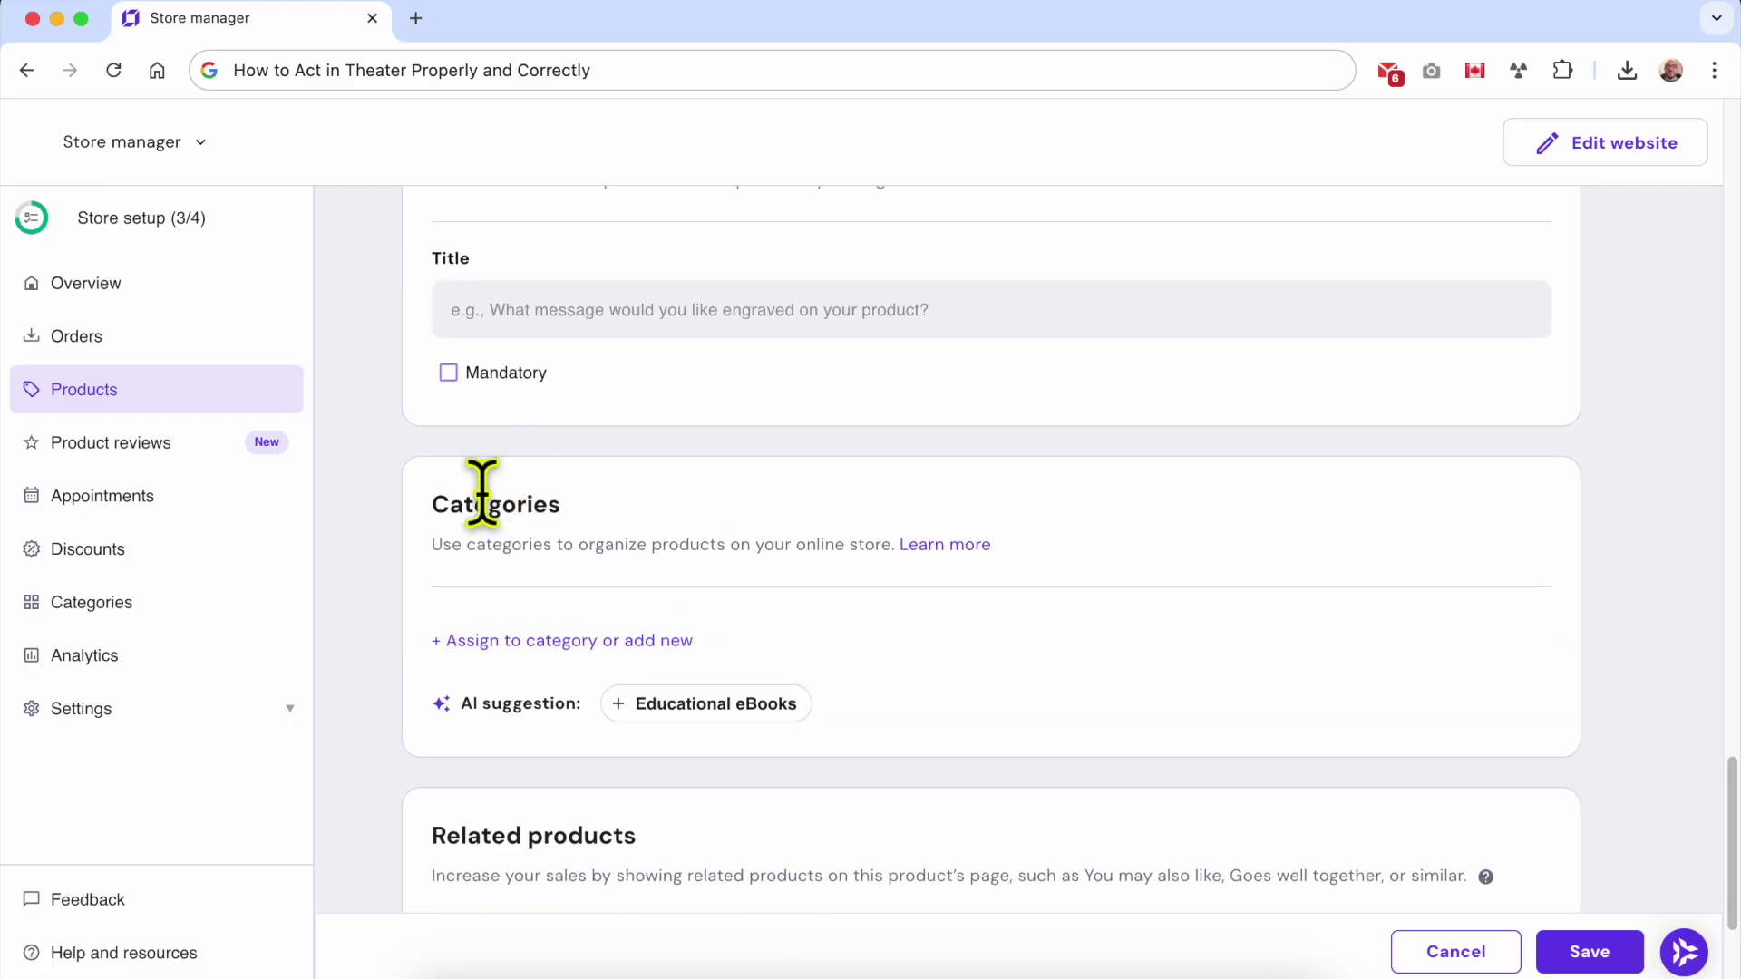
double_click(448, 505)
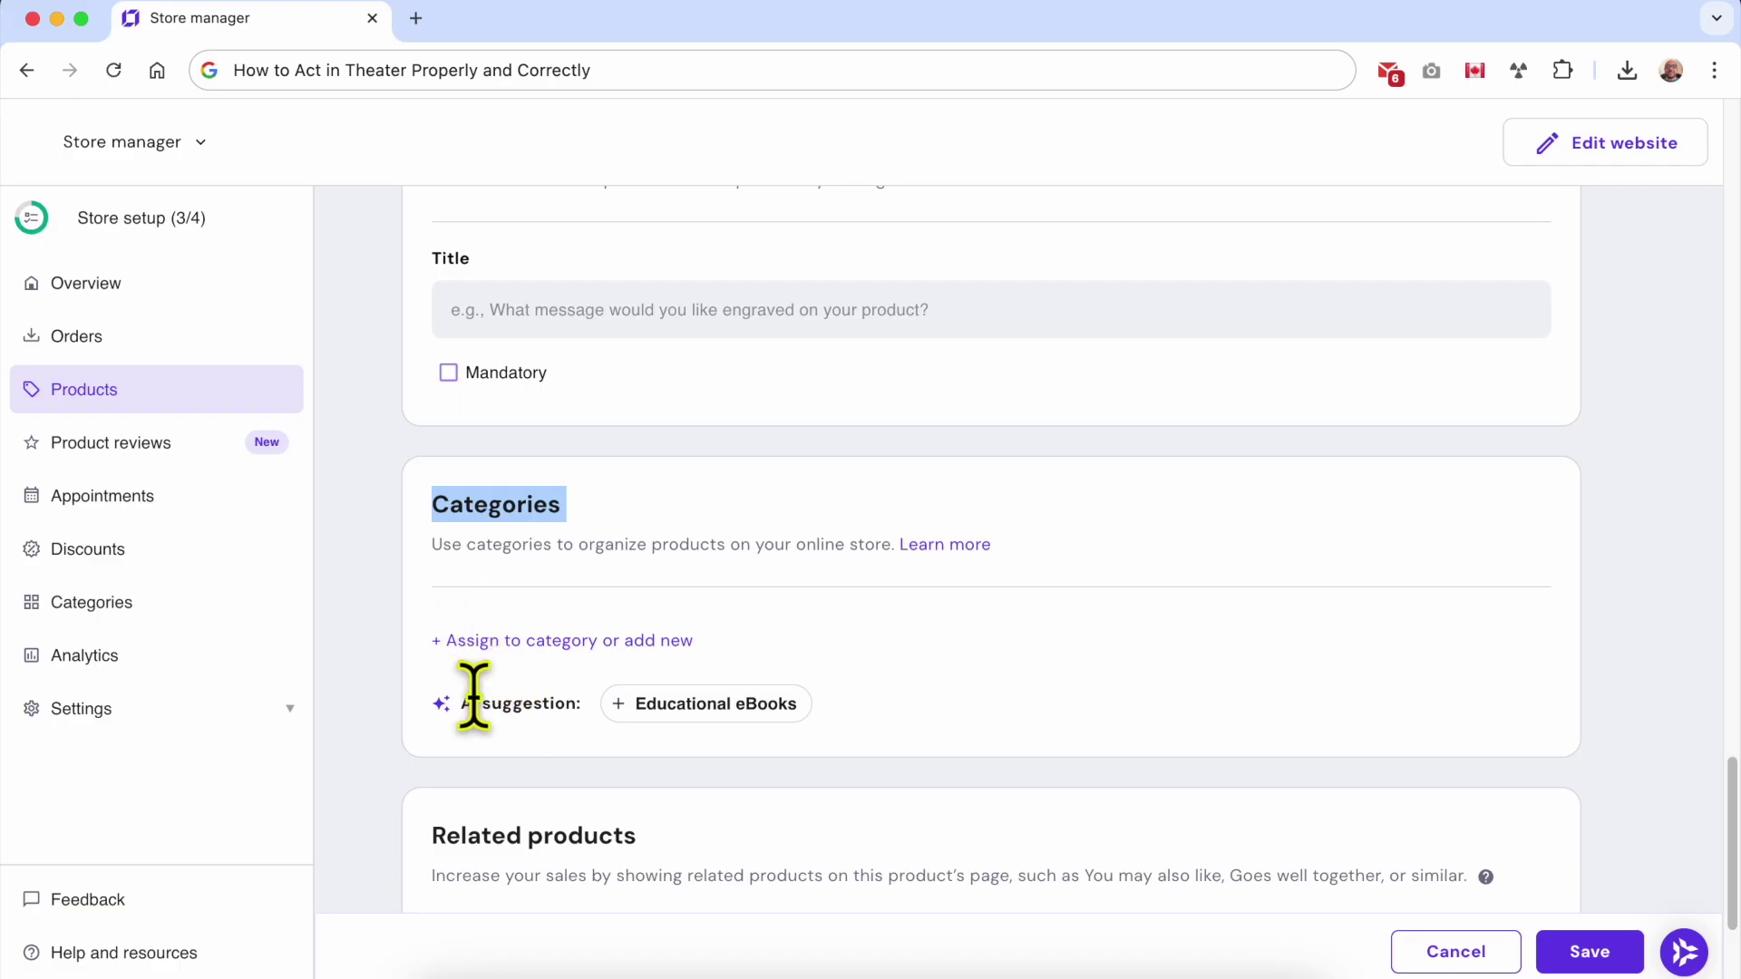
drag(458, 704, 584, 700)
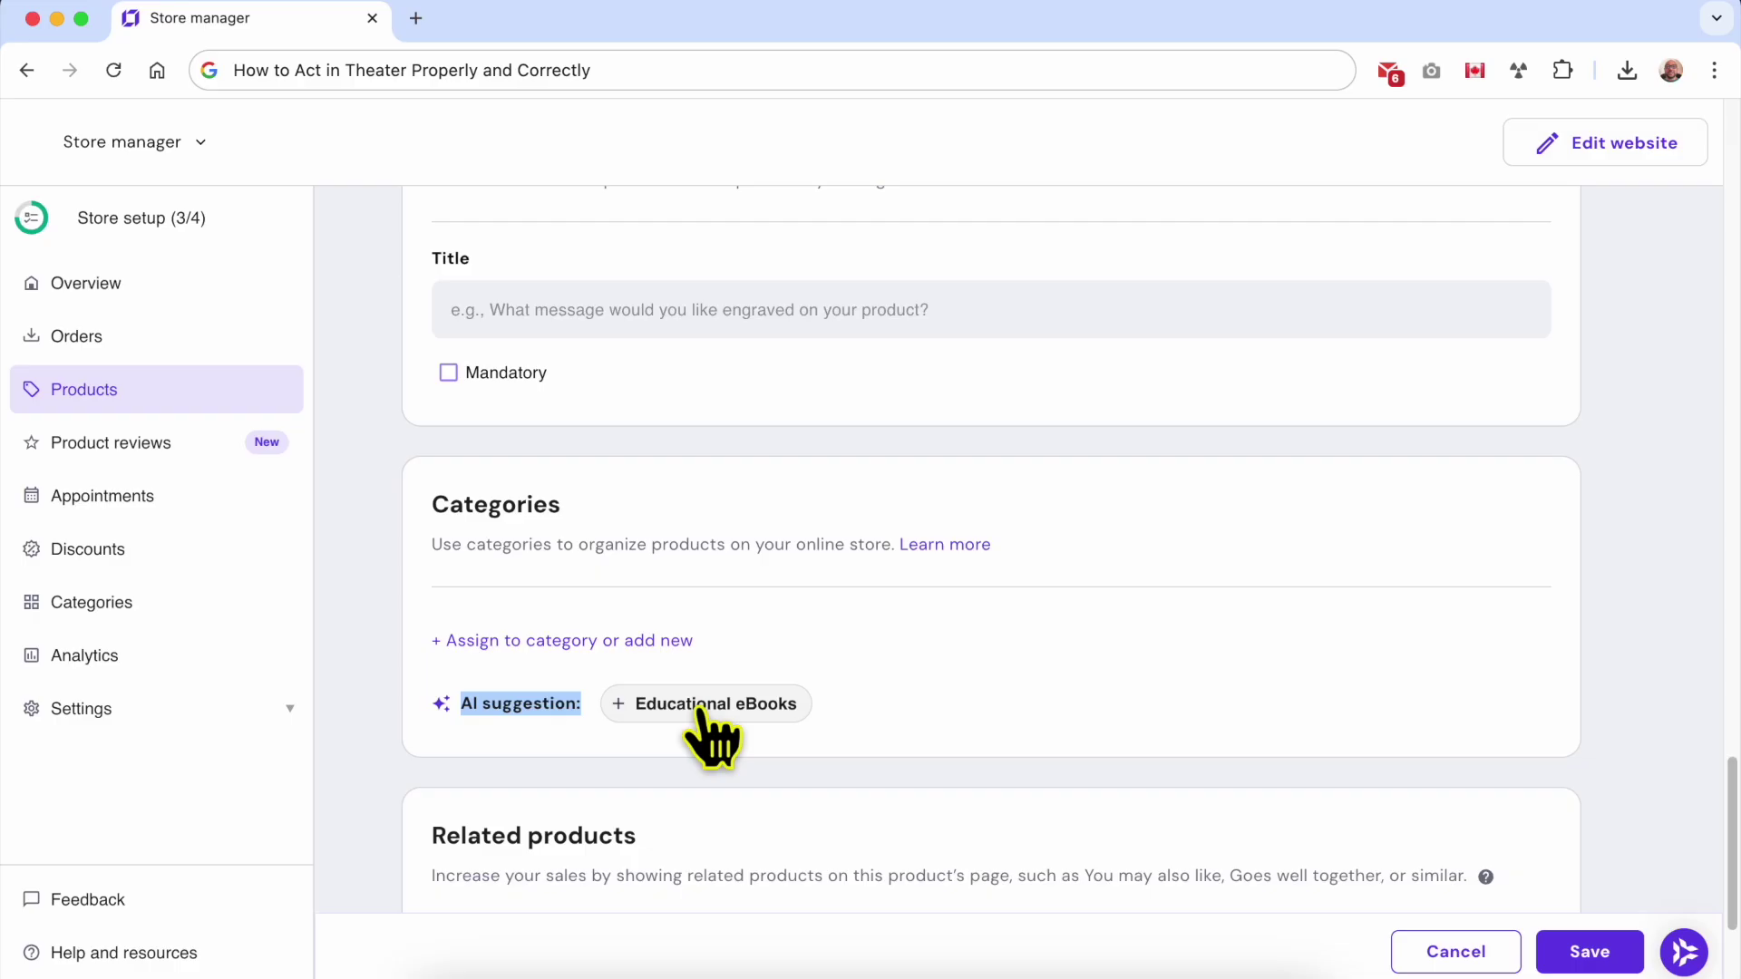
click(635, 642)
click(564, 712)
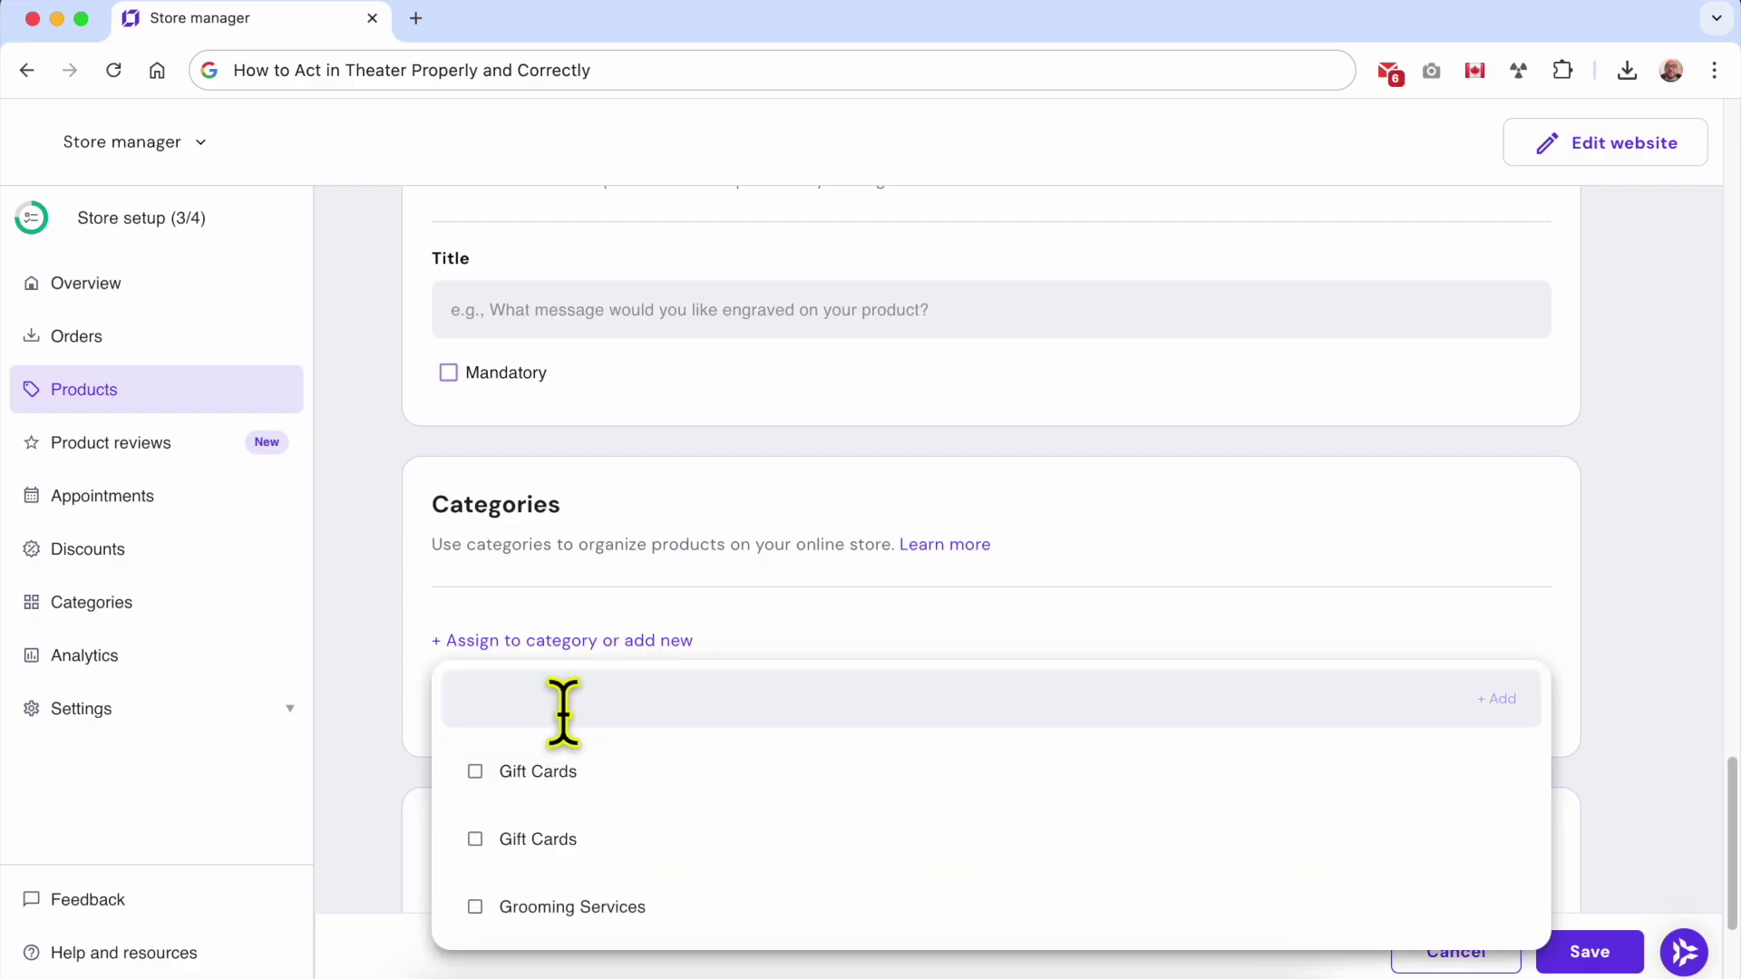
text(Acting Ebooks)
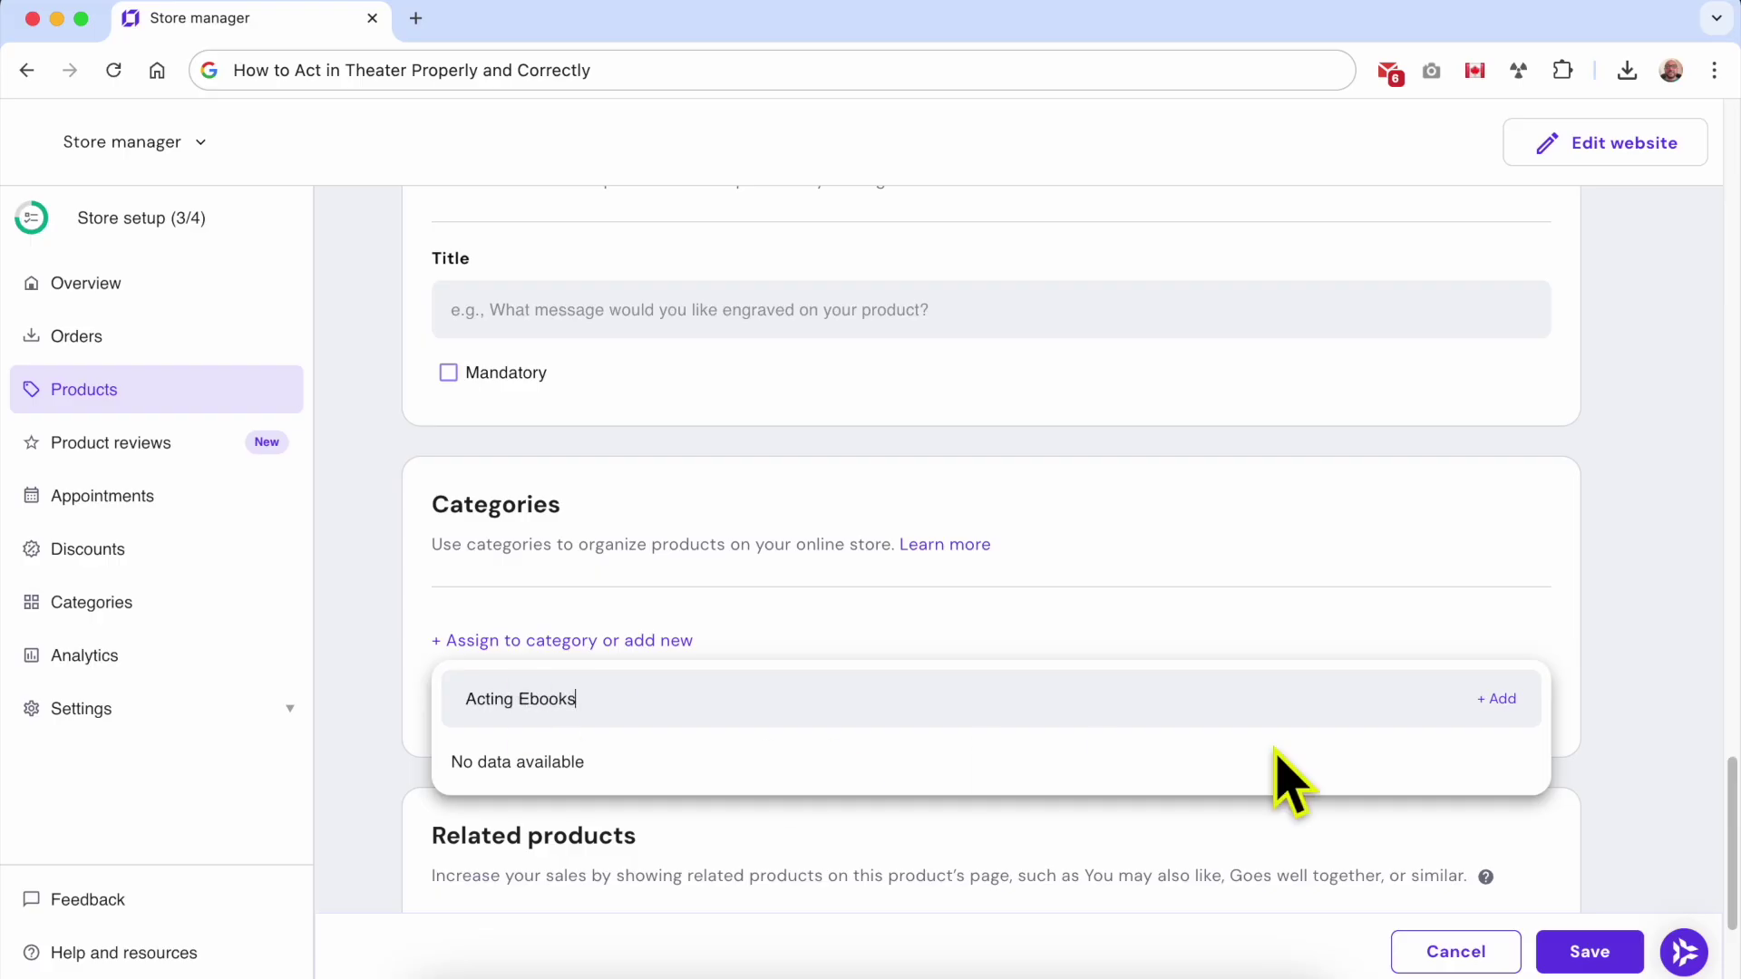
click(1503, 700)
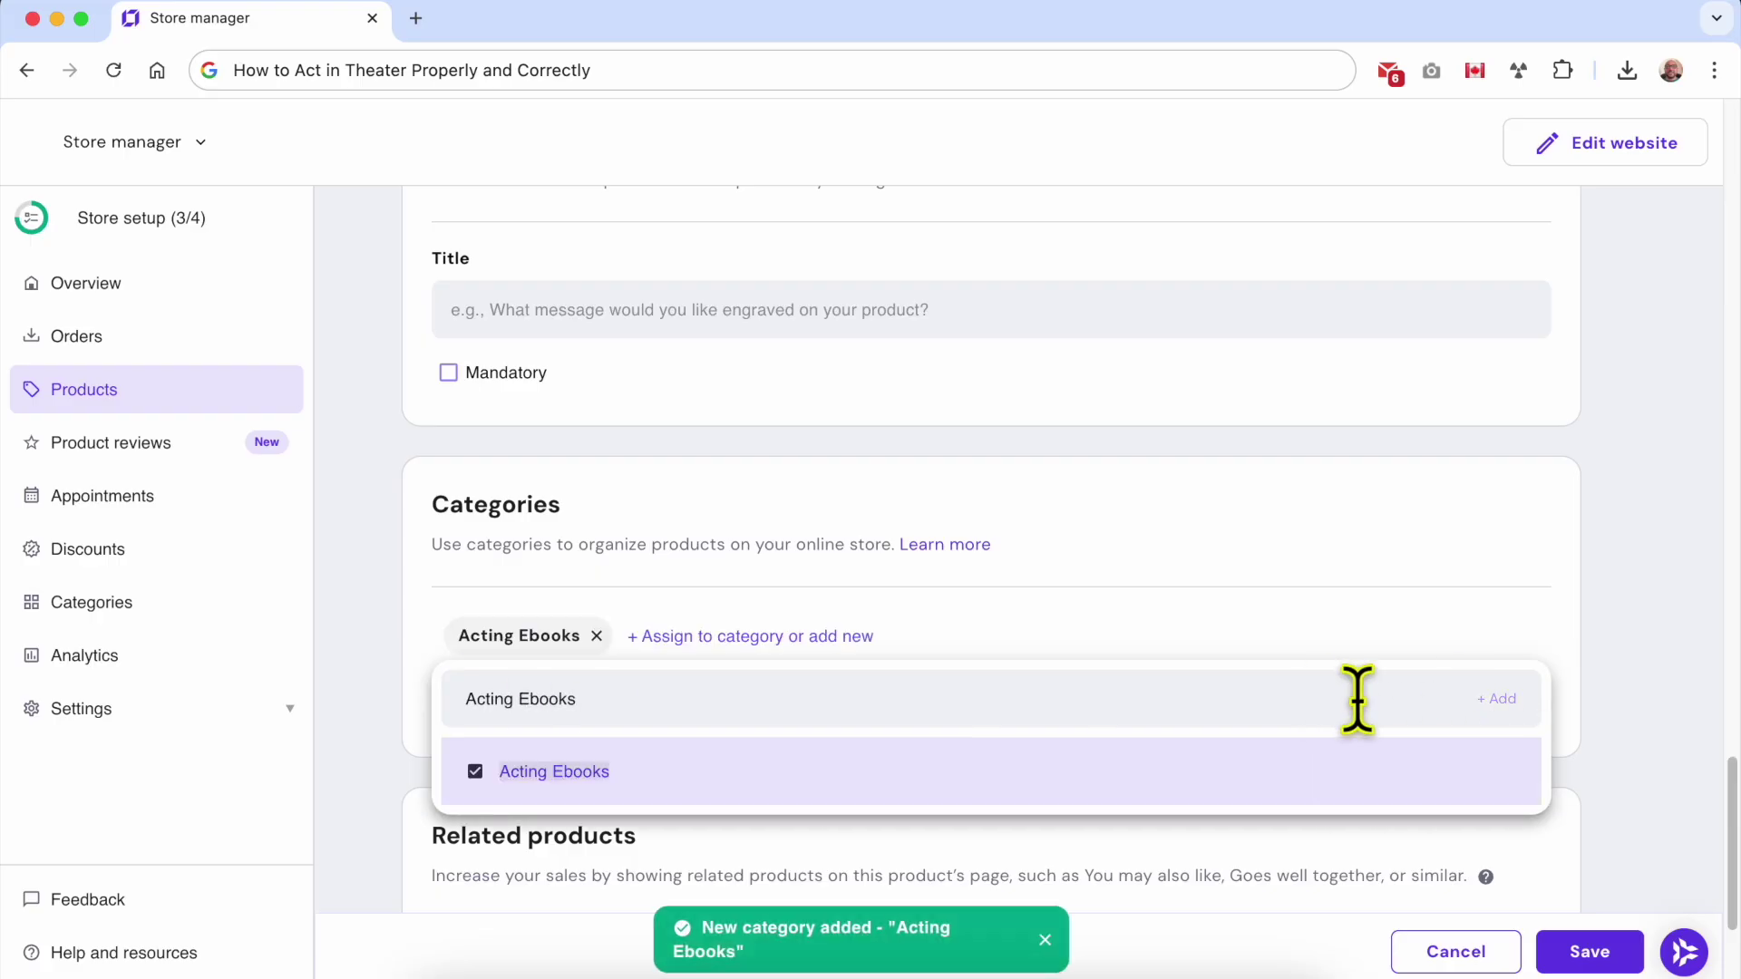
click(1373, 590)
- Enable related products for the eBook with section title "You may also like" and category "All products", and save the product
scroll(1296, 777, down, 3)
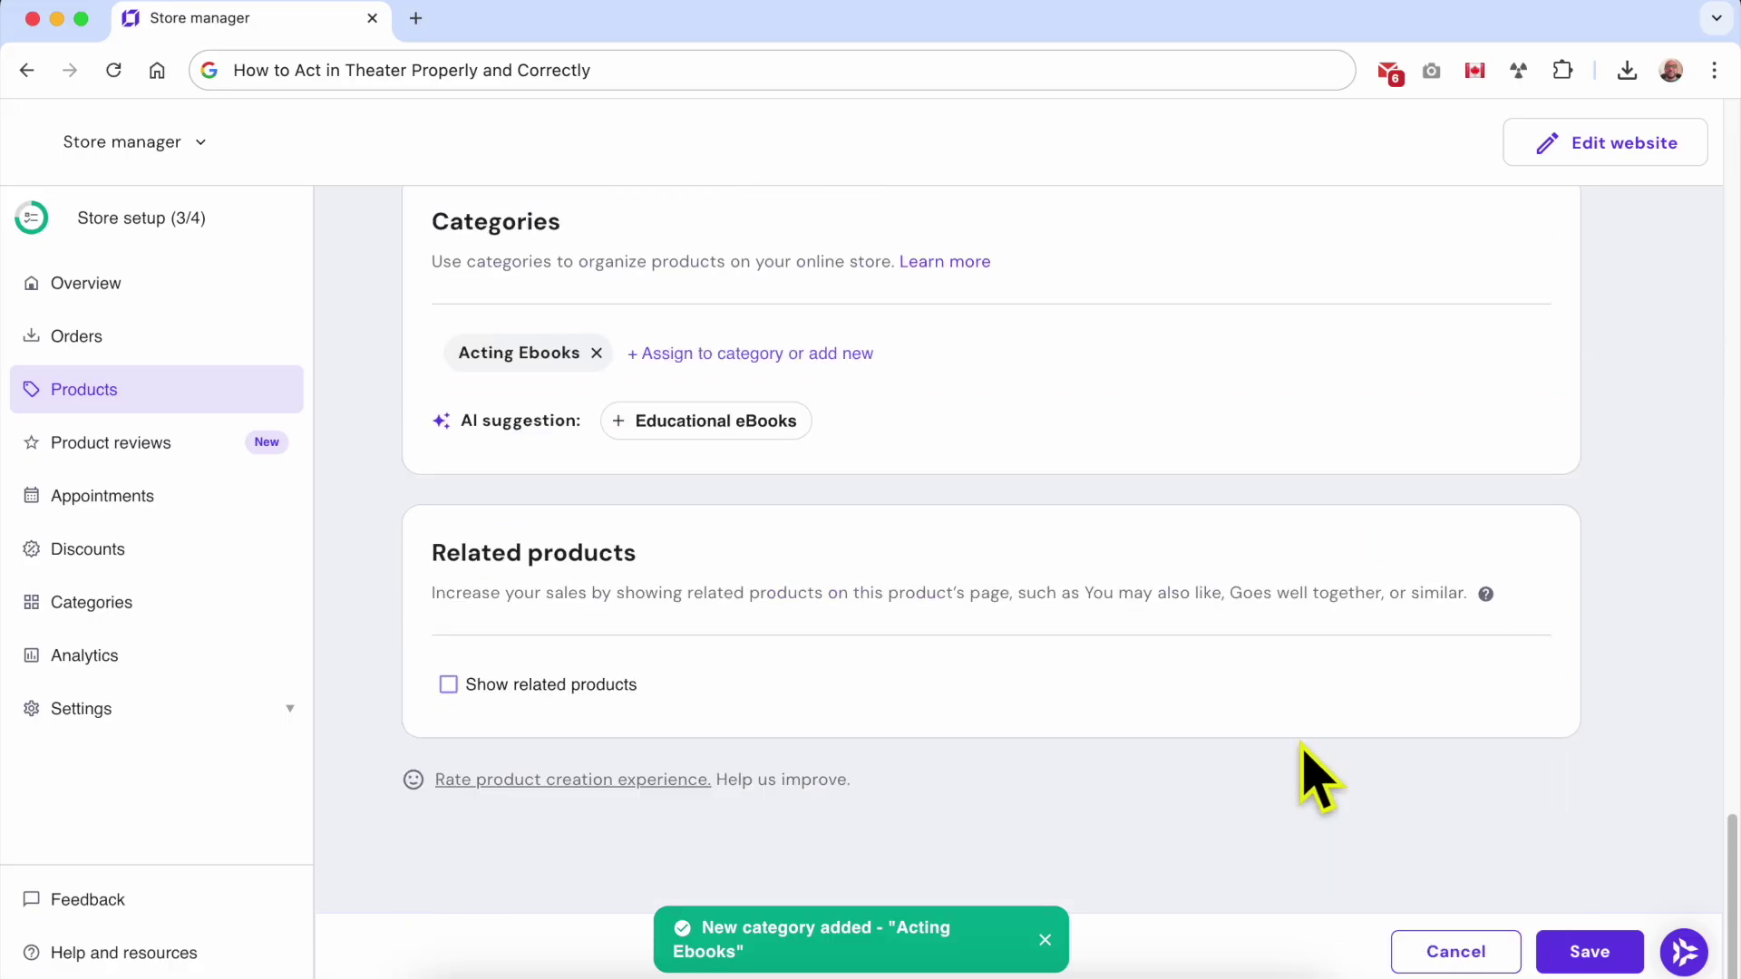
drag(426, 562, 642, 555)
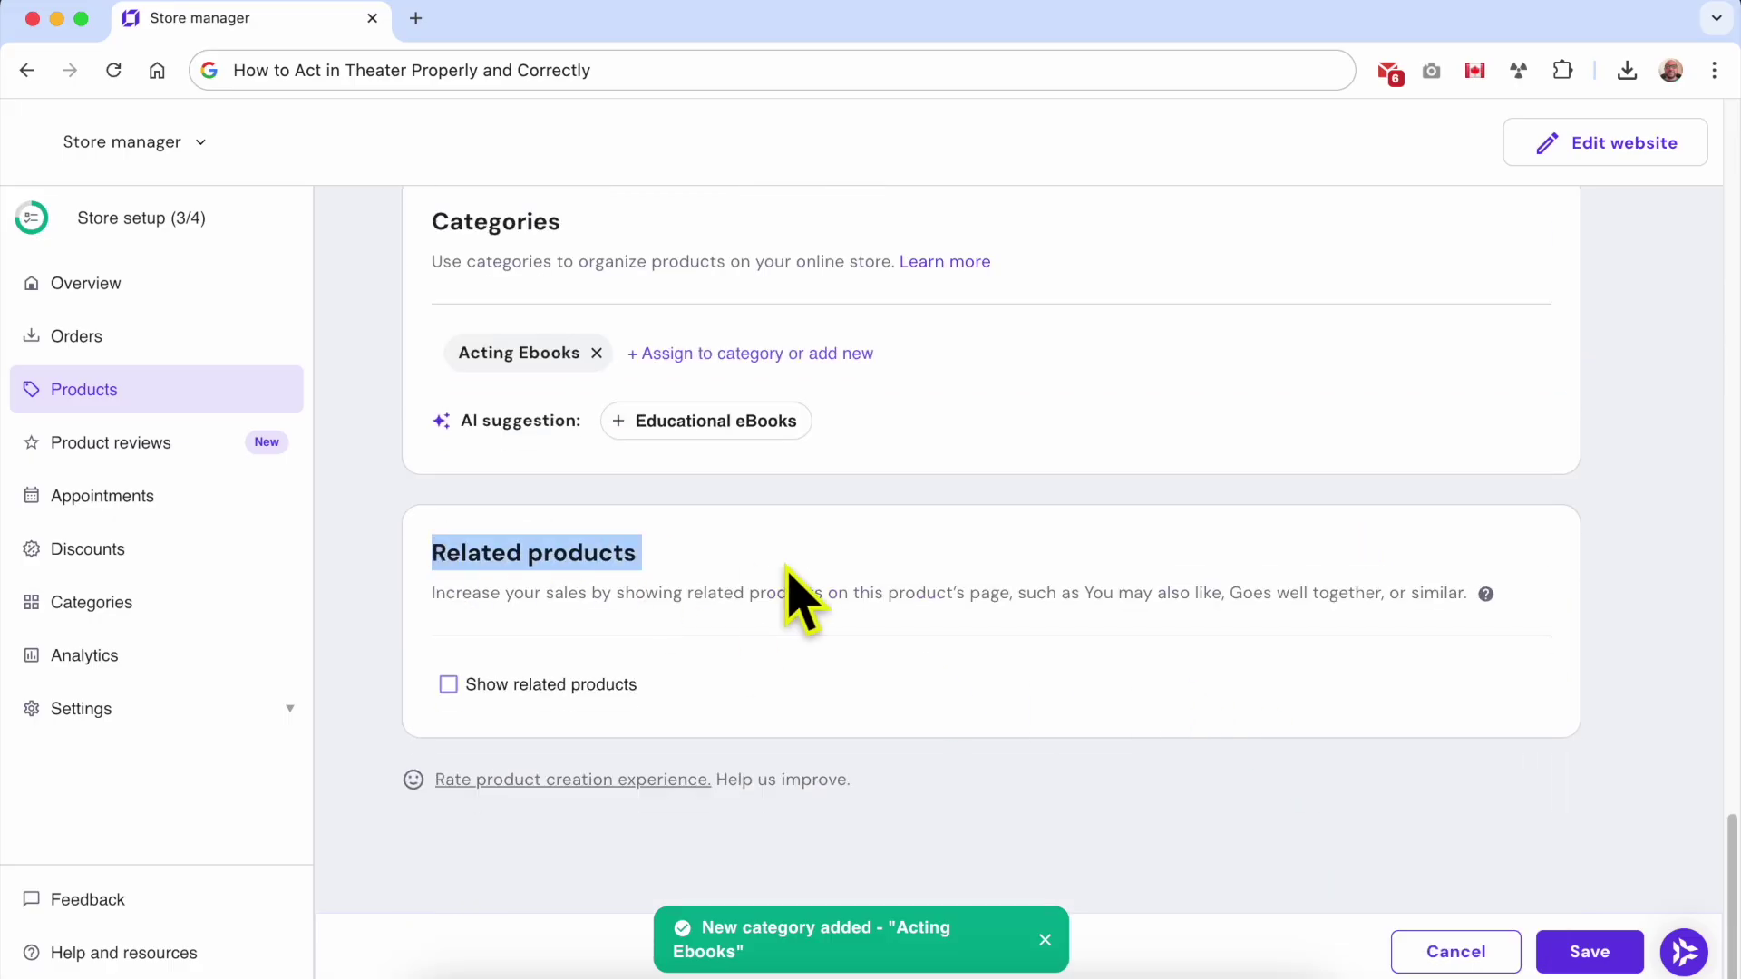
click(480, 685)
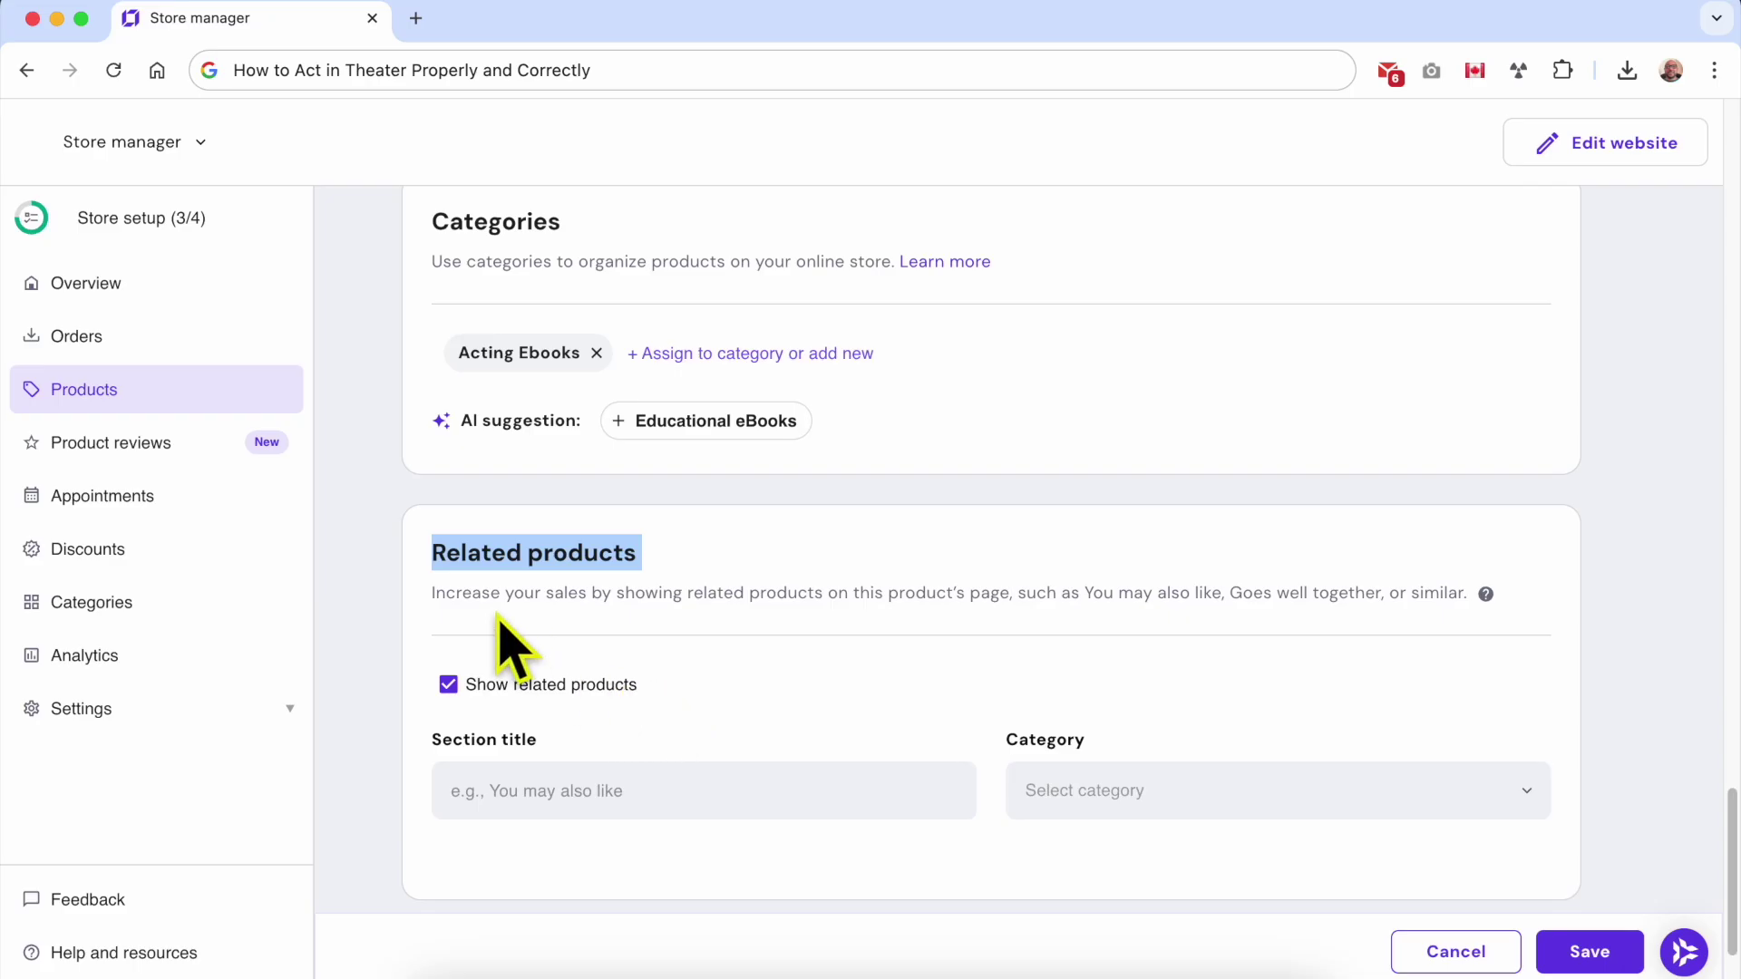
drag(431, 622, 608, 598)
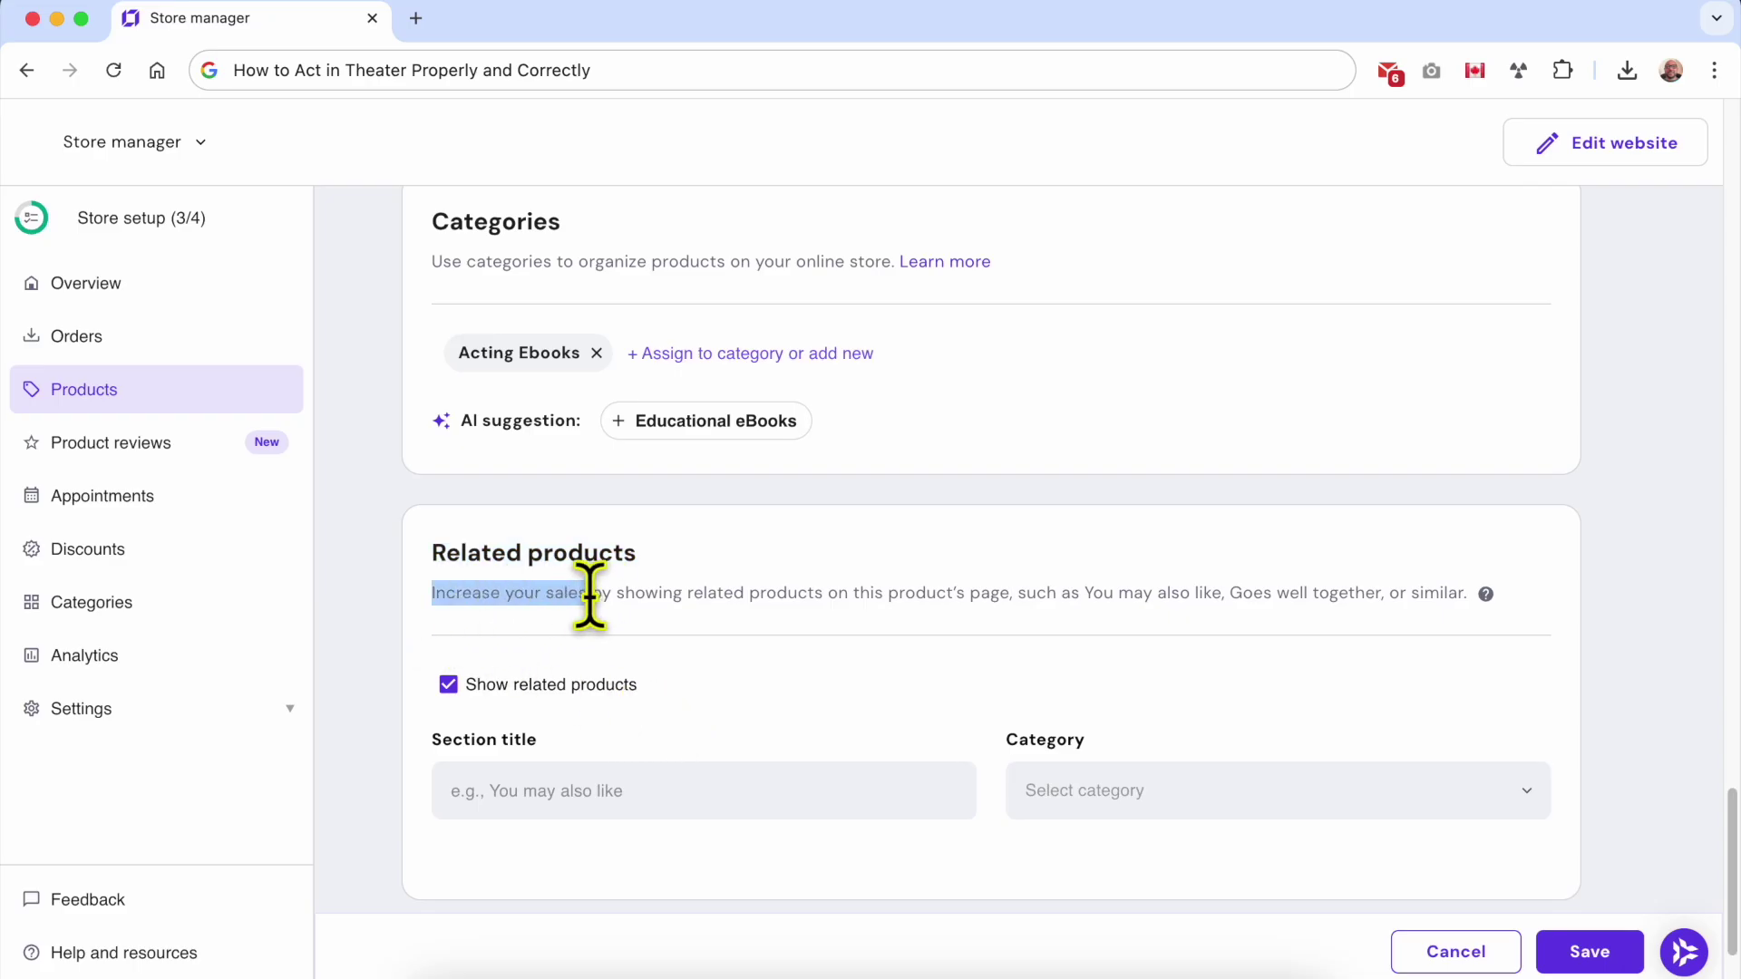
click(662, 615)
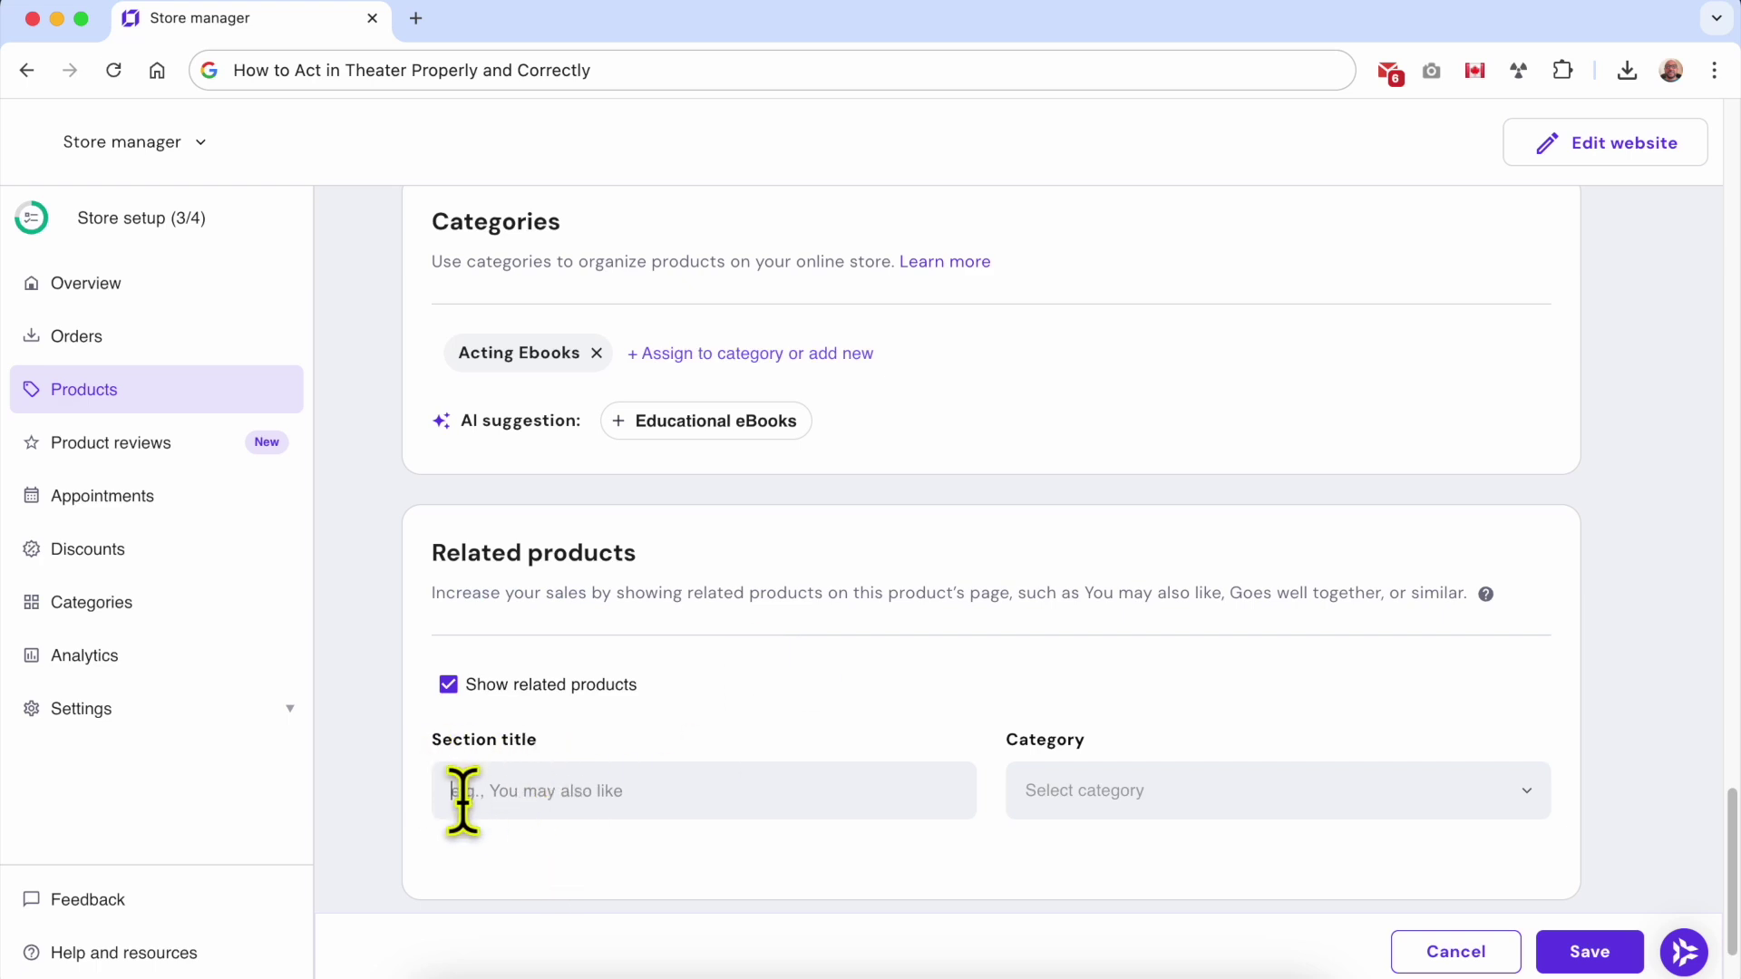
drag(424, 743, 552, 742)
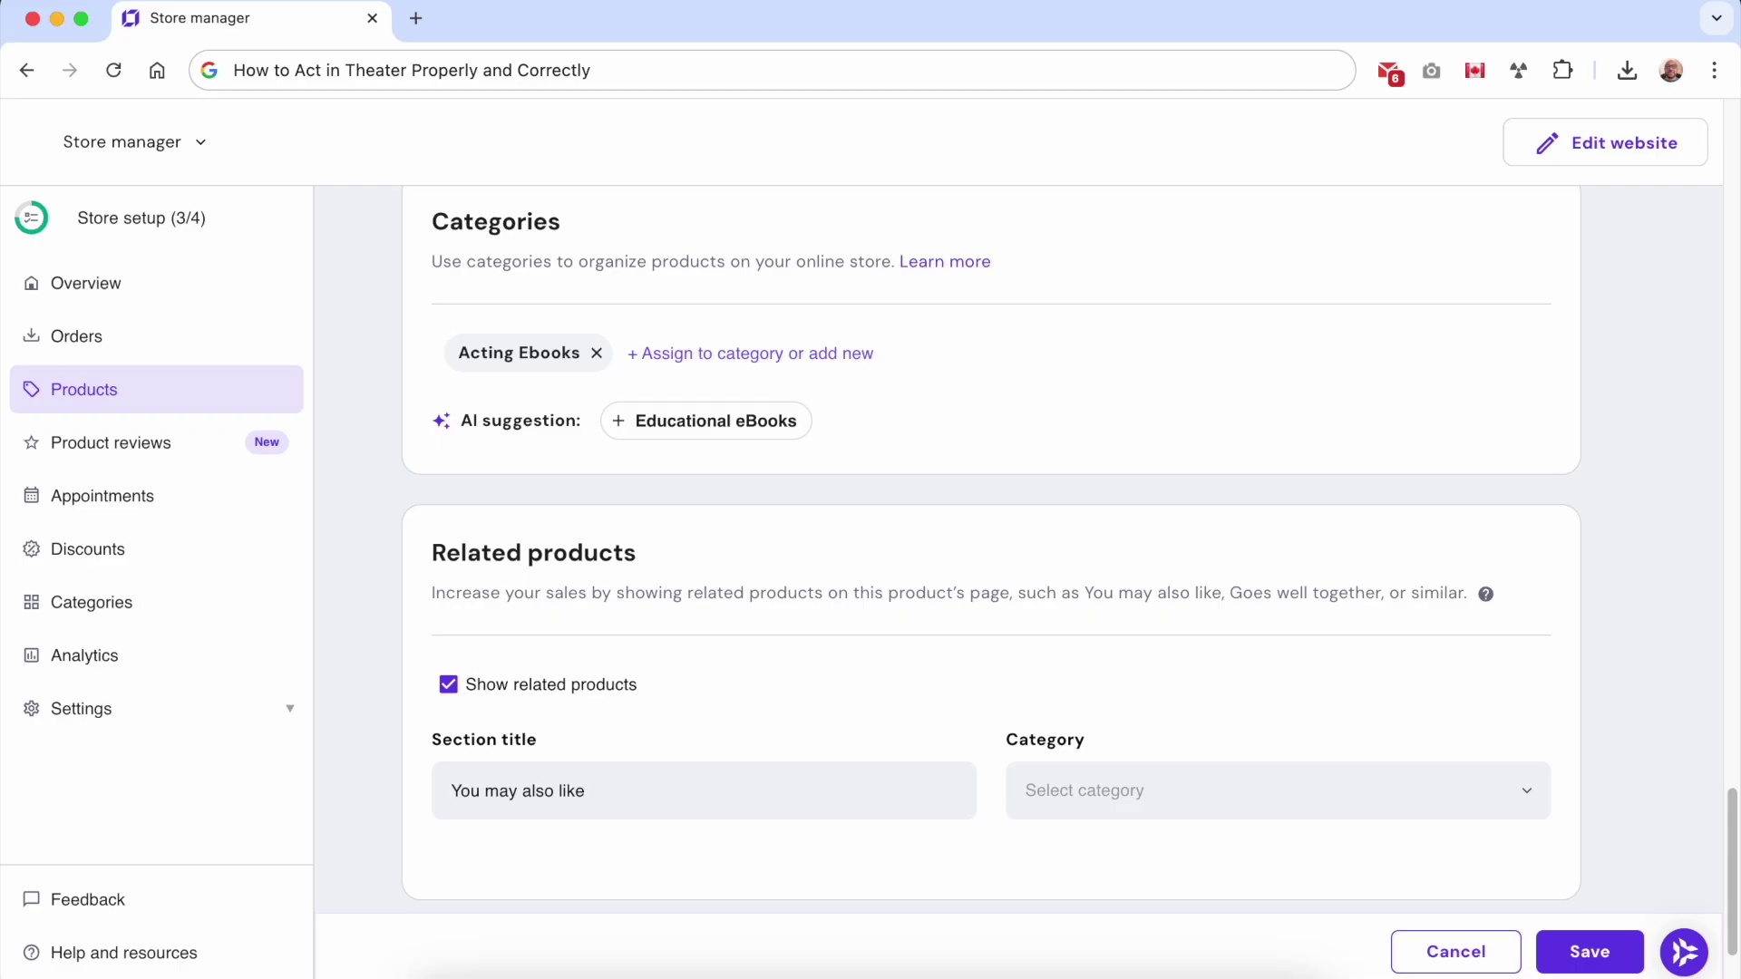
scroll(998, 816, down, 2)
click(1135, 635)
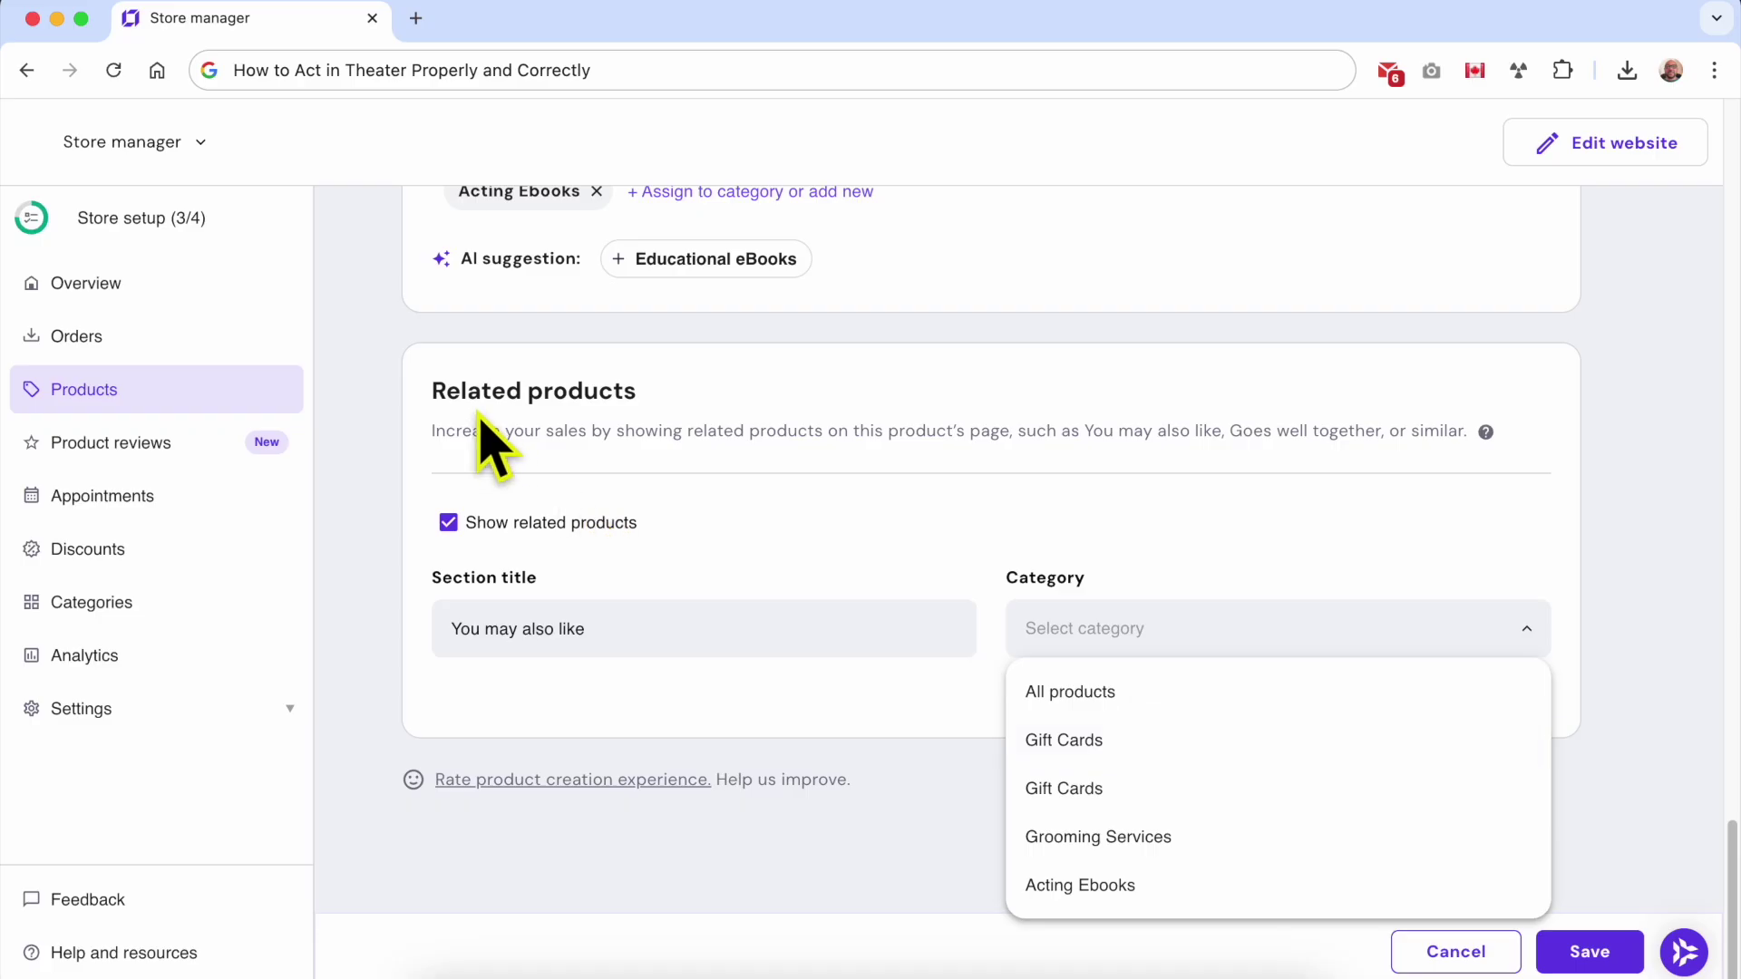
click(1111, 698)
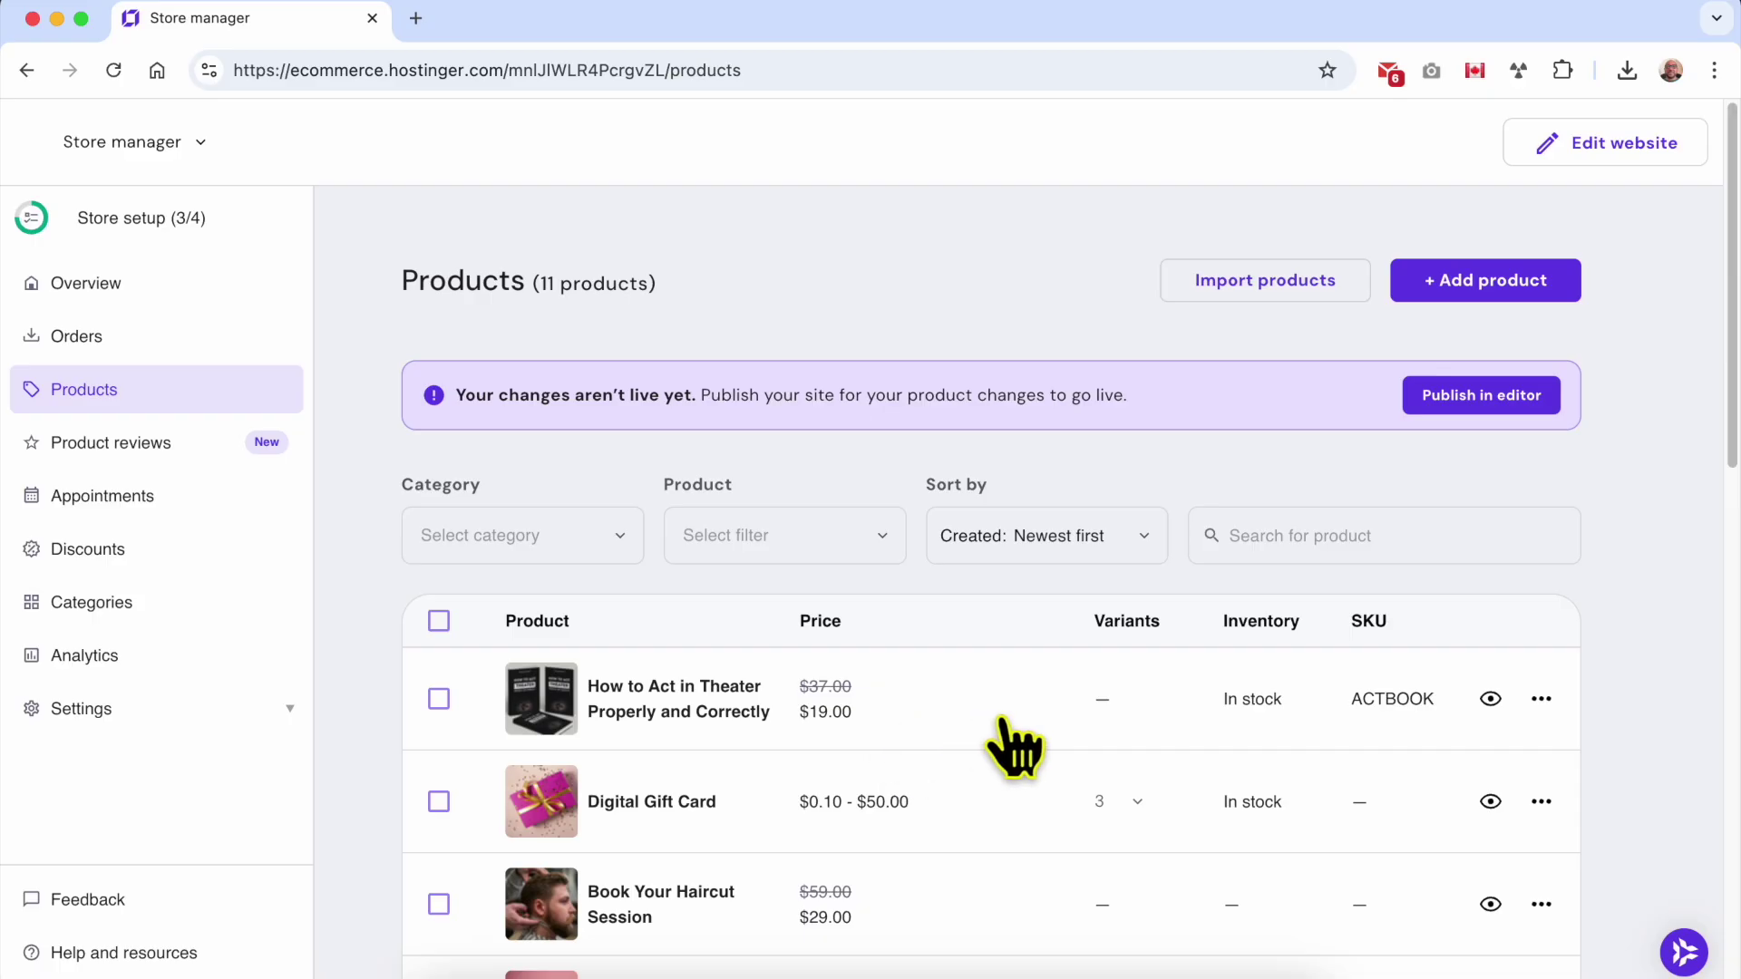
- Open the website editor, publish the site update and view the live site
click(1569, 143)
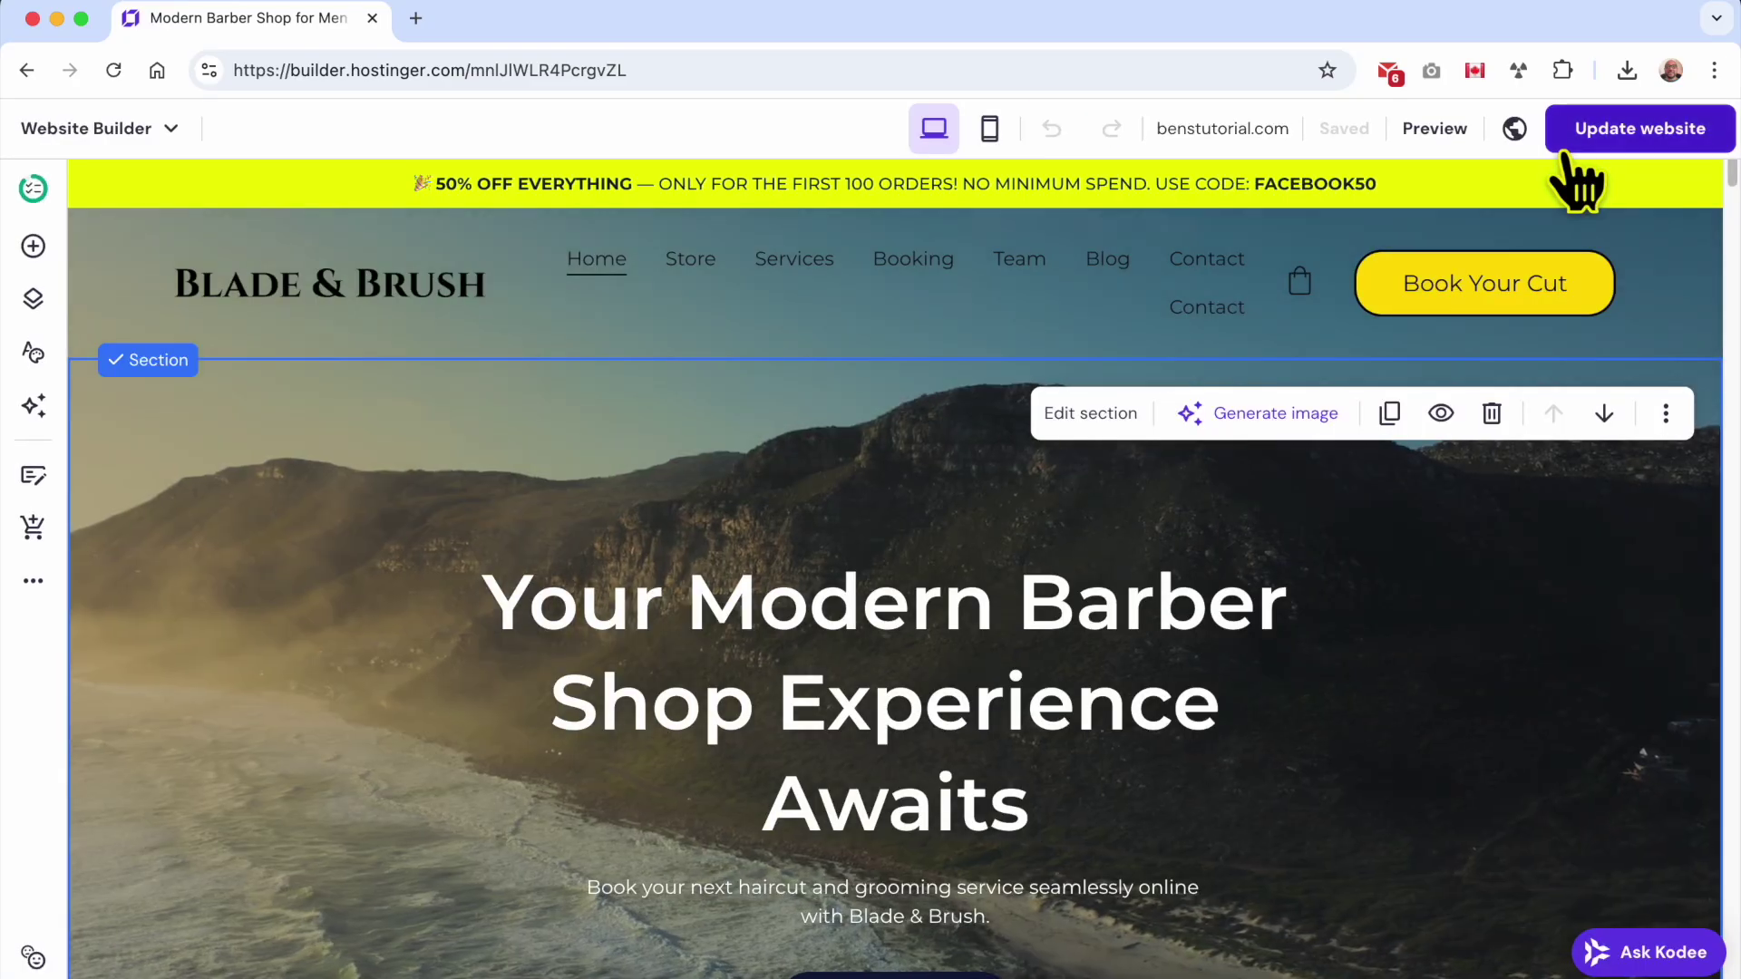
click(1635, 125)
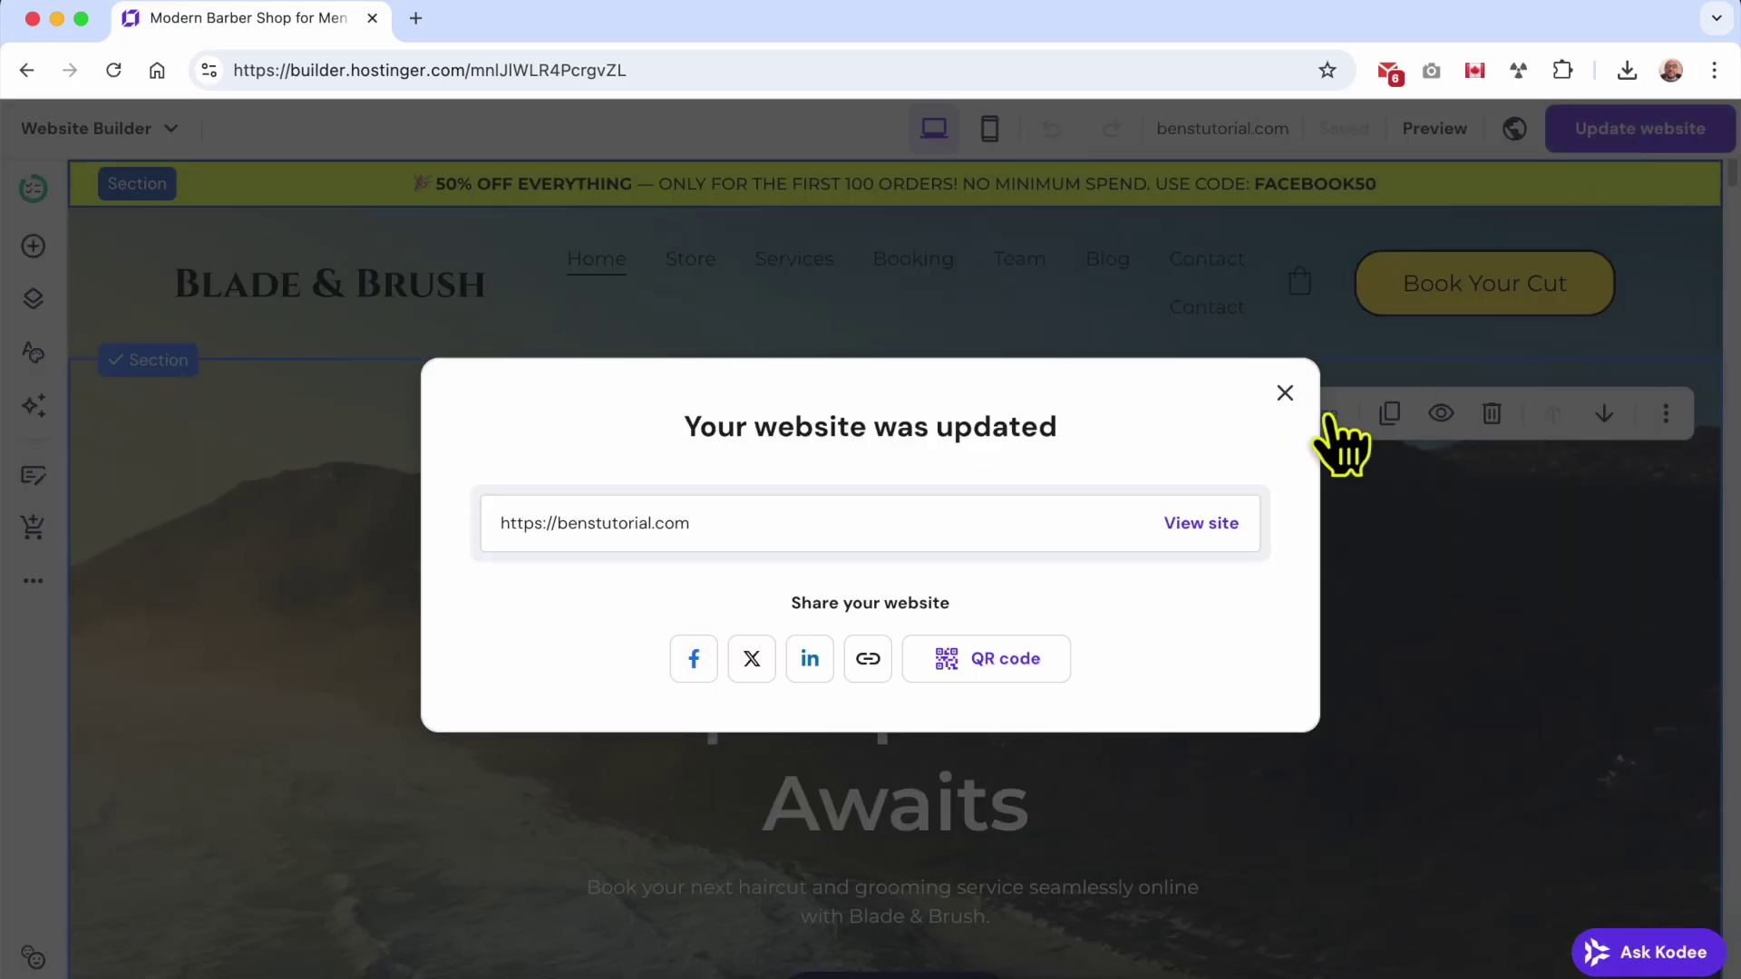
click(1206, 525)
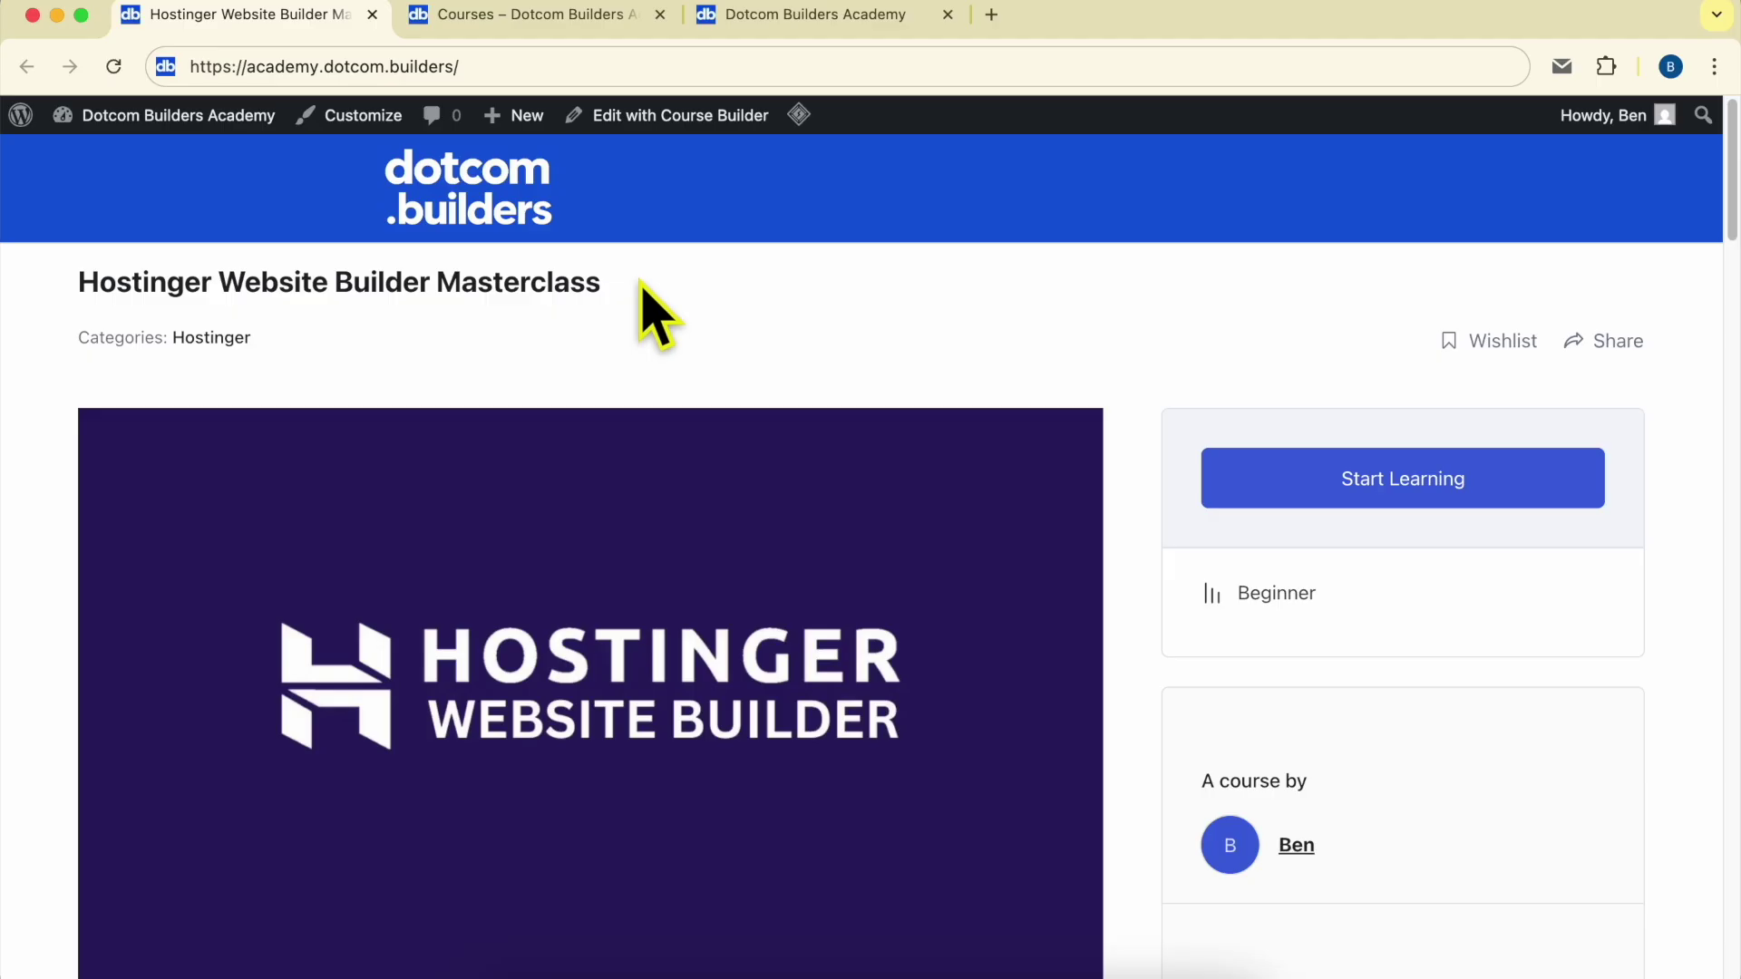
- Look through the Hostinger Website Builder Masterclass page and its course content, from Getting Started with Hostinger to Site Management & Launch
scroll(642, 283, down, 15)
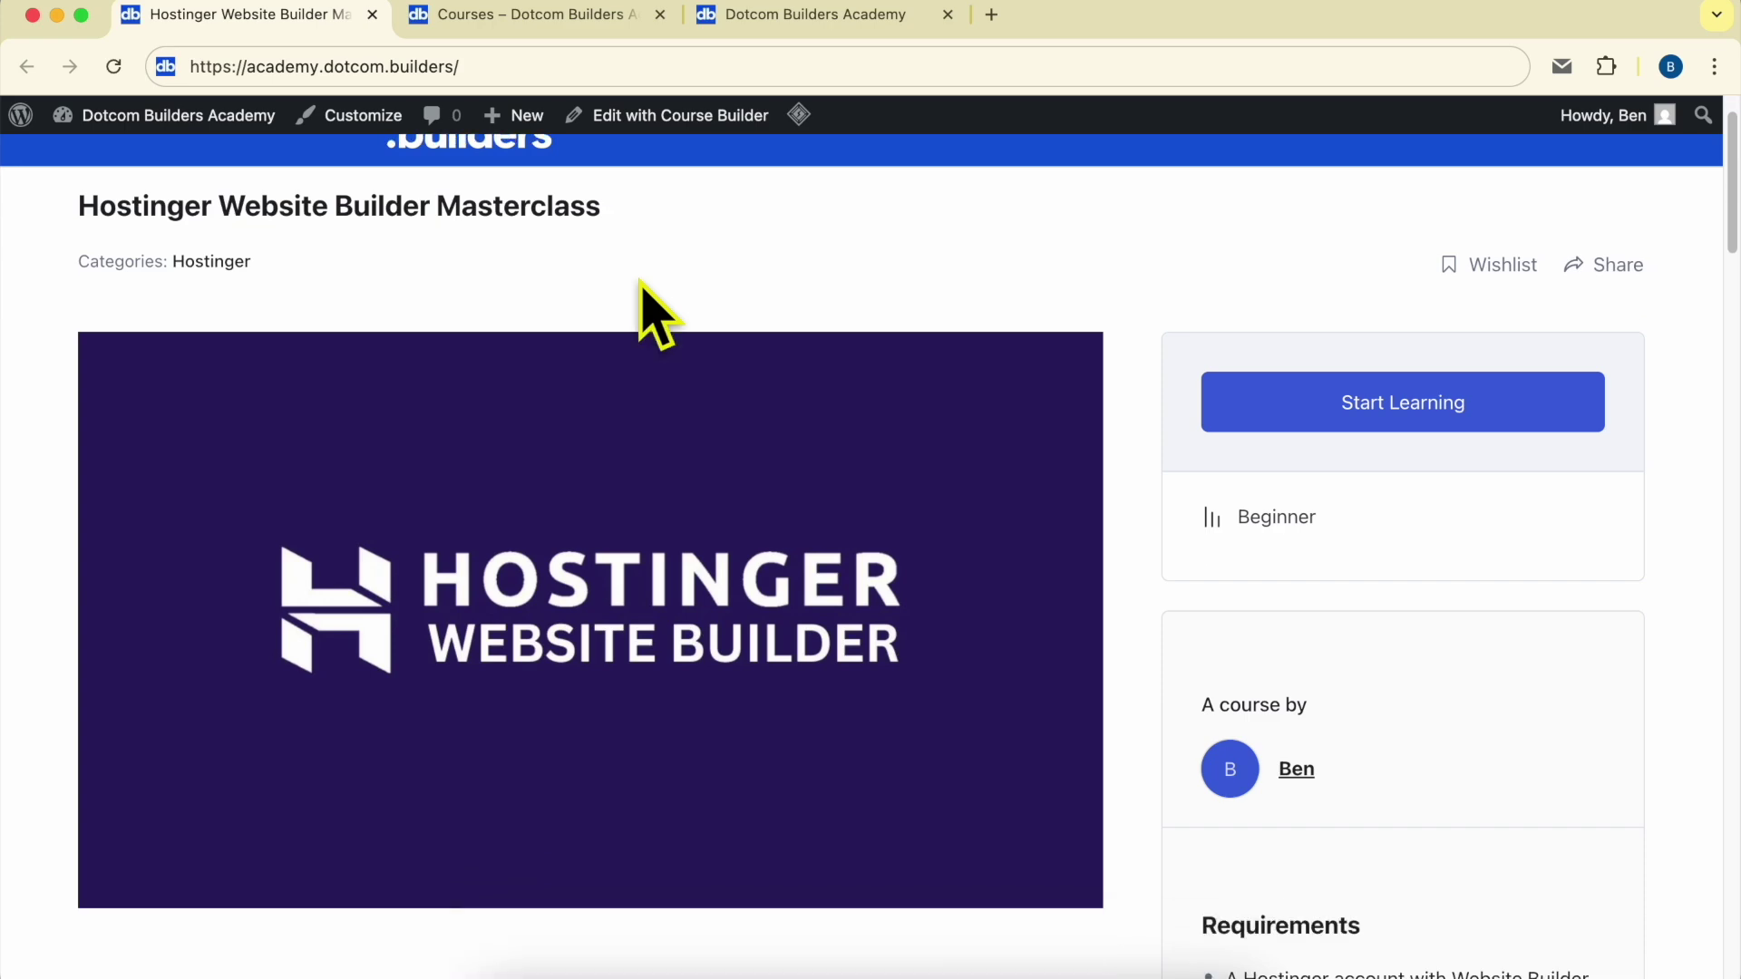
scroll(653, 313, down, 2)
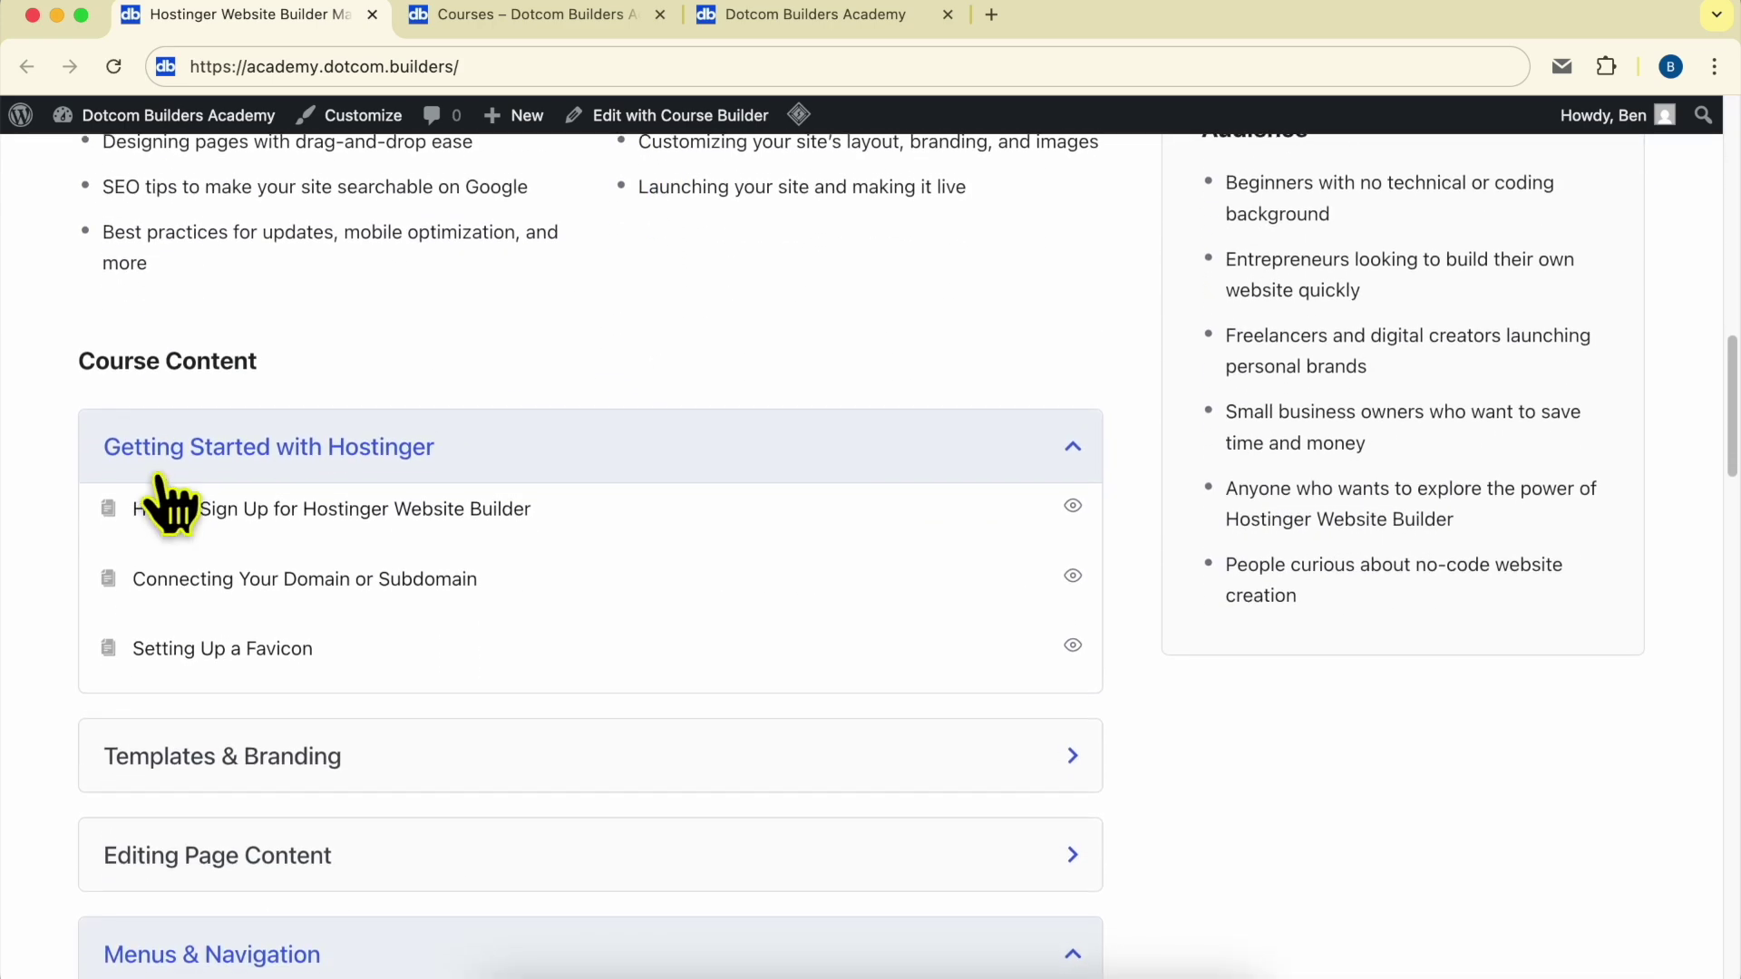
scroll(427, 453, down, 8)
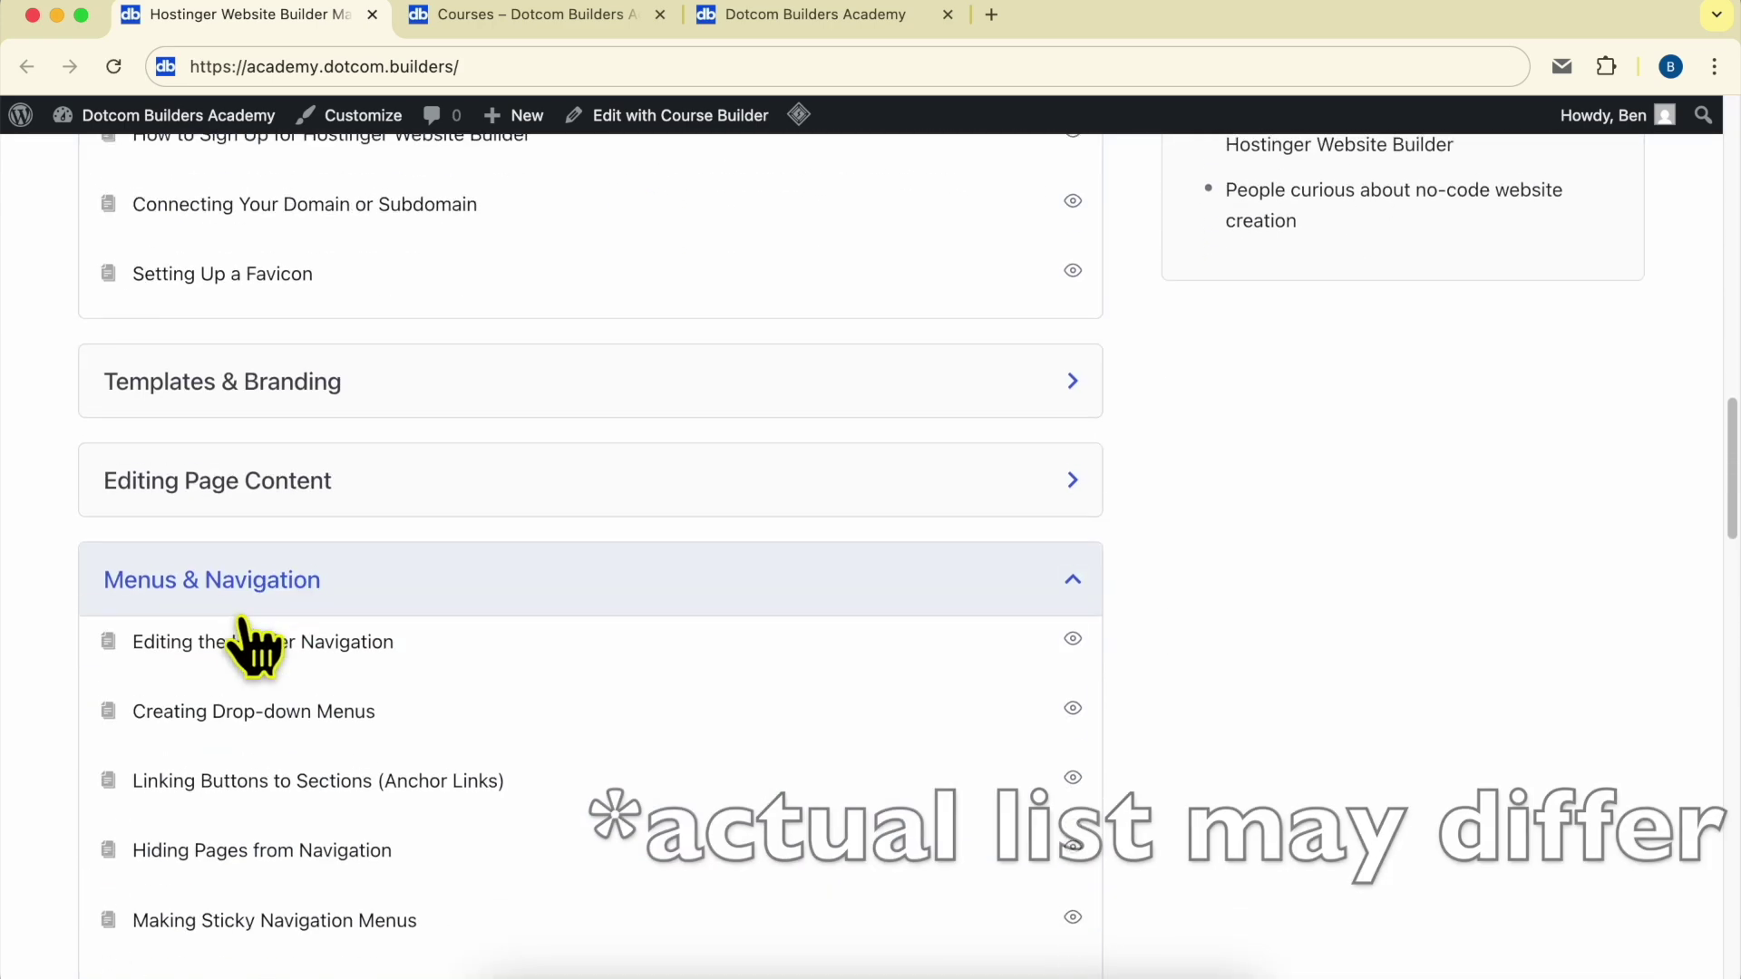
scroll(478, 439, down, 3)
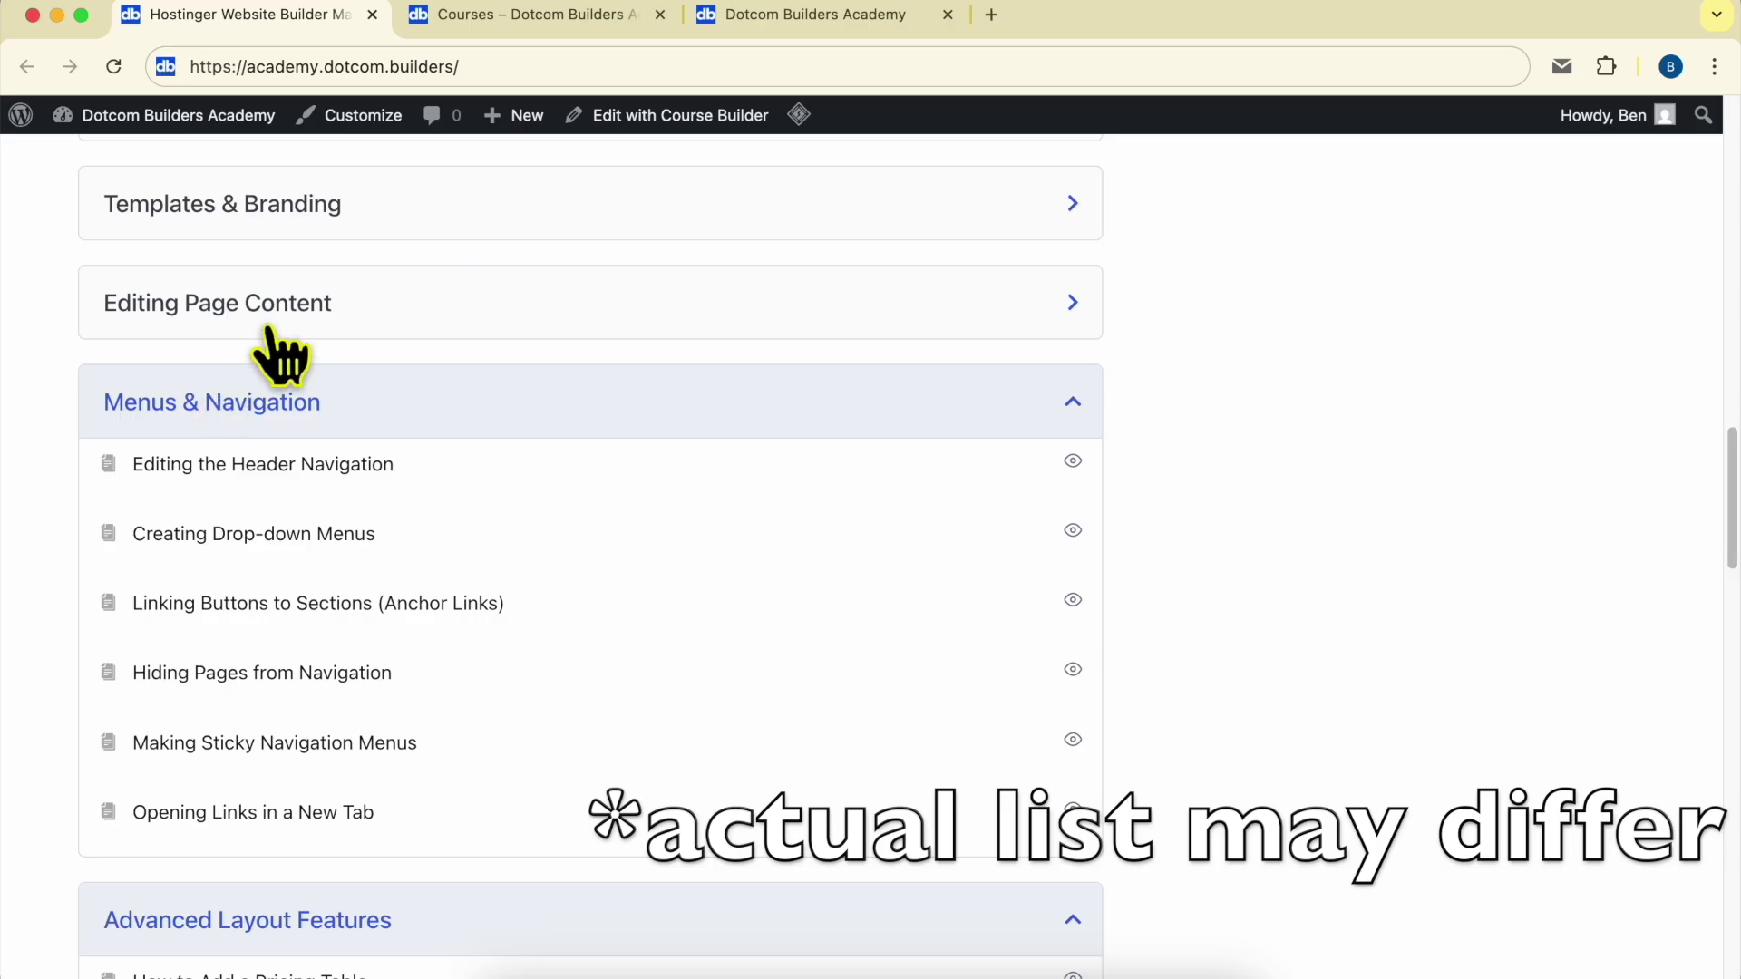
click(299, 345)
scroll(544, 454, down, 2)
scroll(308, 517, down, 4)
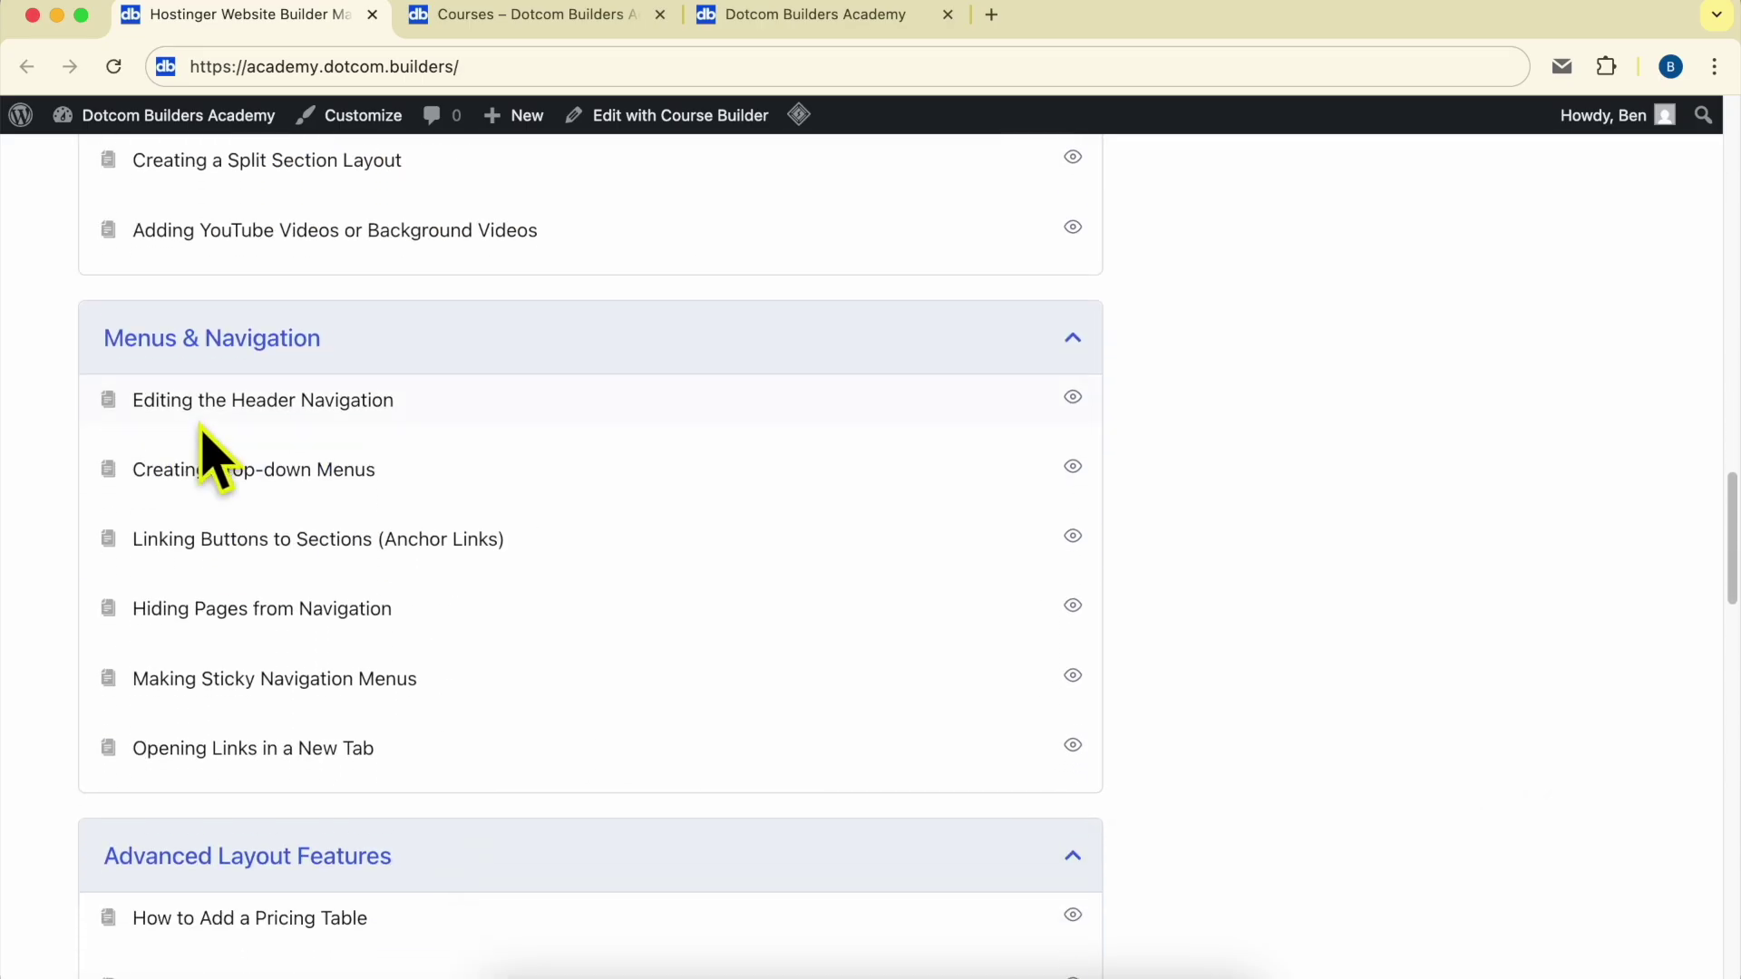
scroll(408, 396, down, 7)
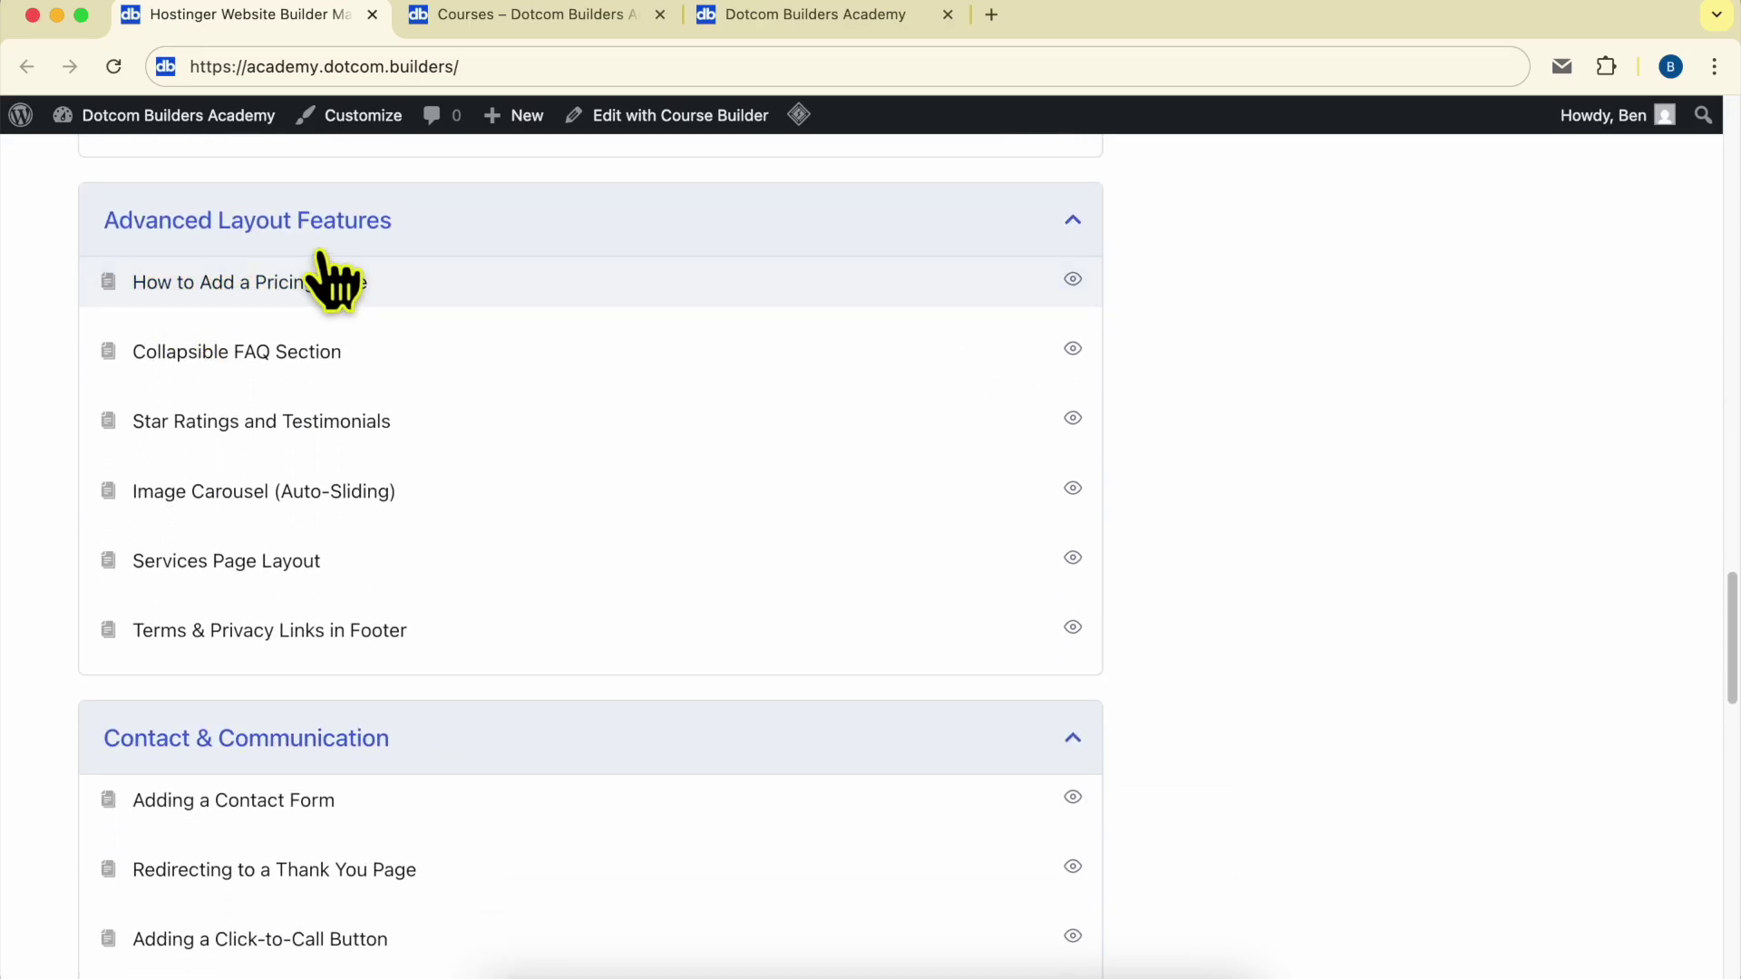
scroll(478, 248, down, 6)
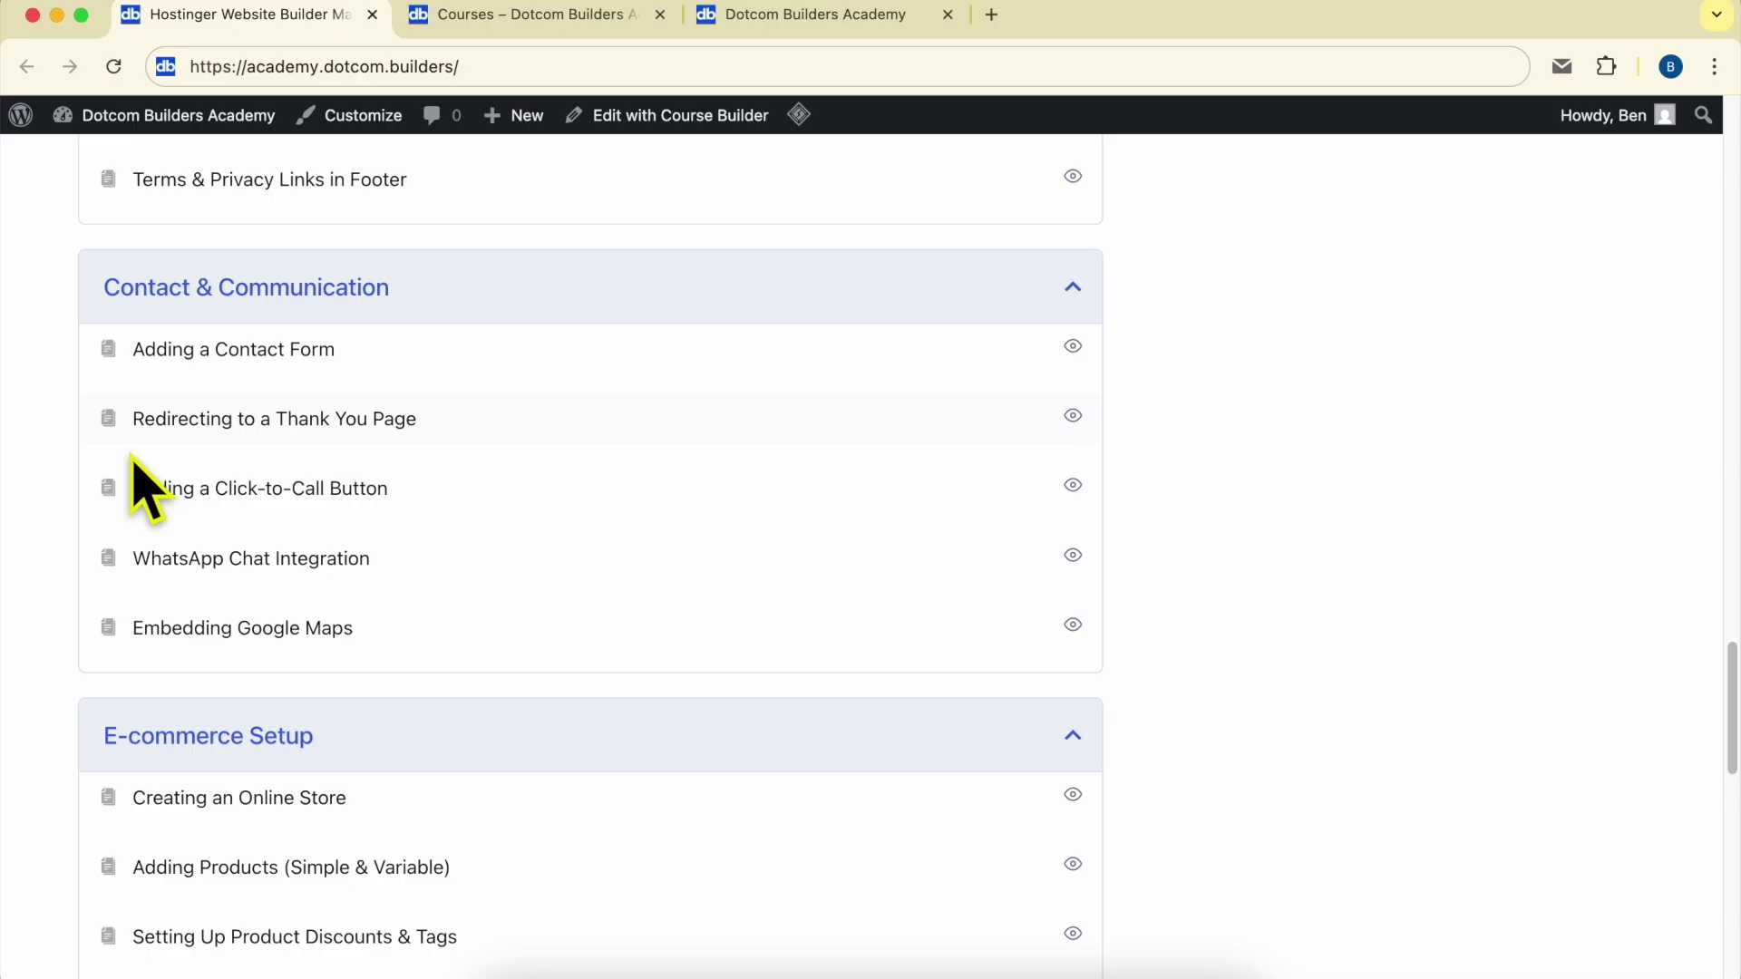
scroll(342, 590, down, 7)
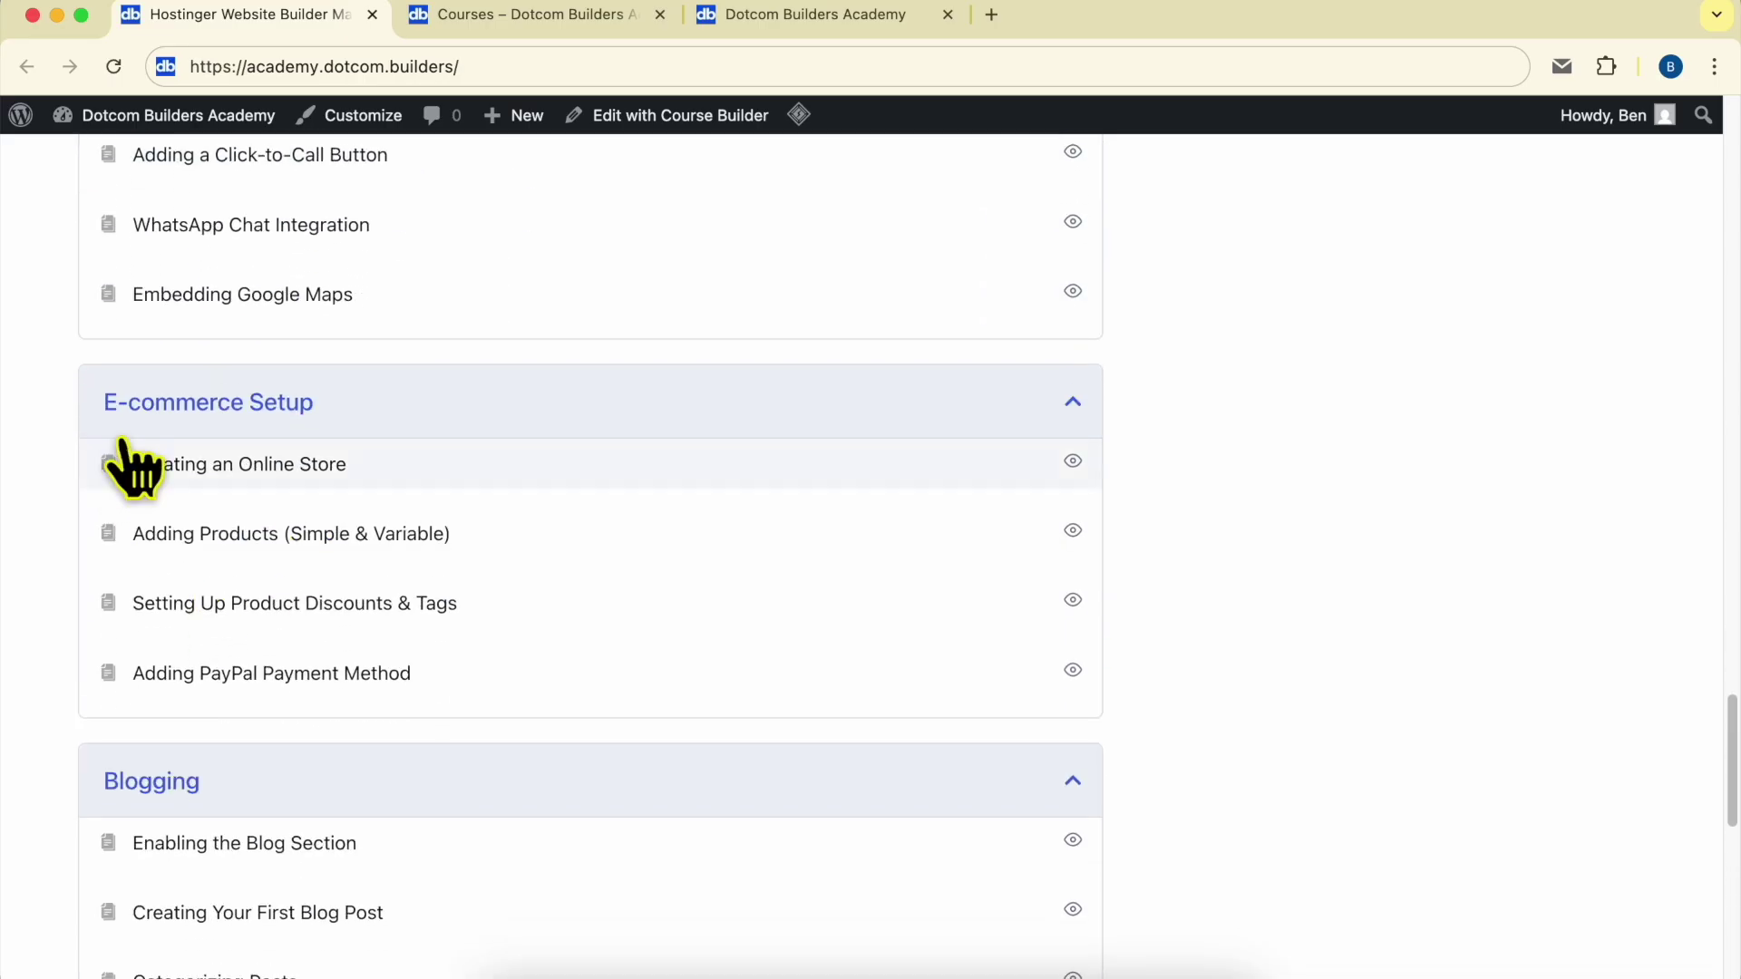
scroll(317, 599, down, 7)
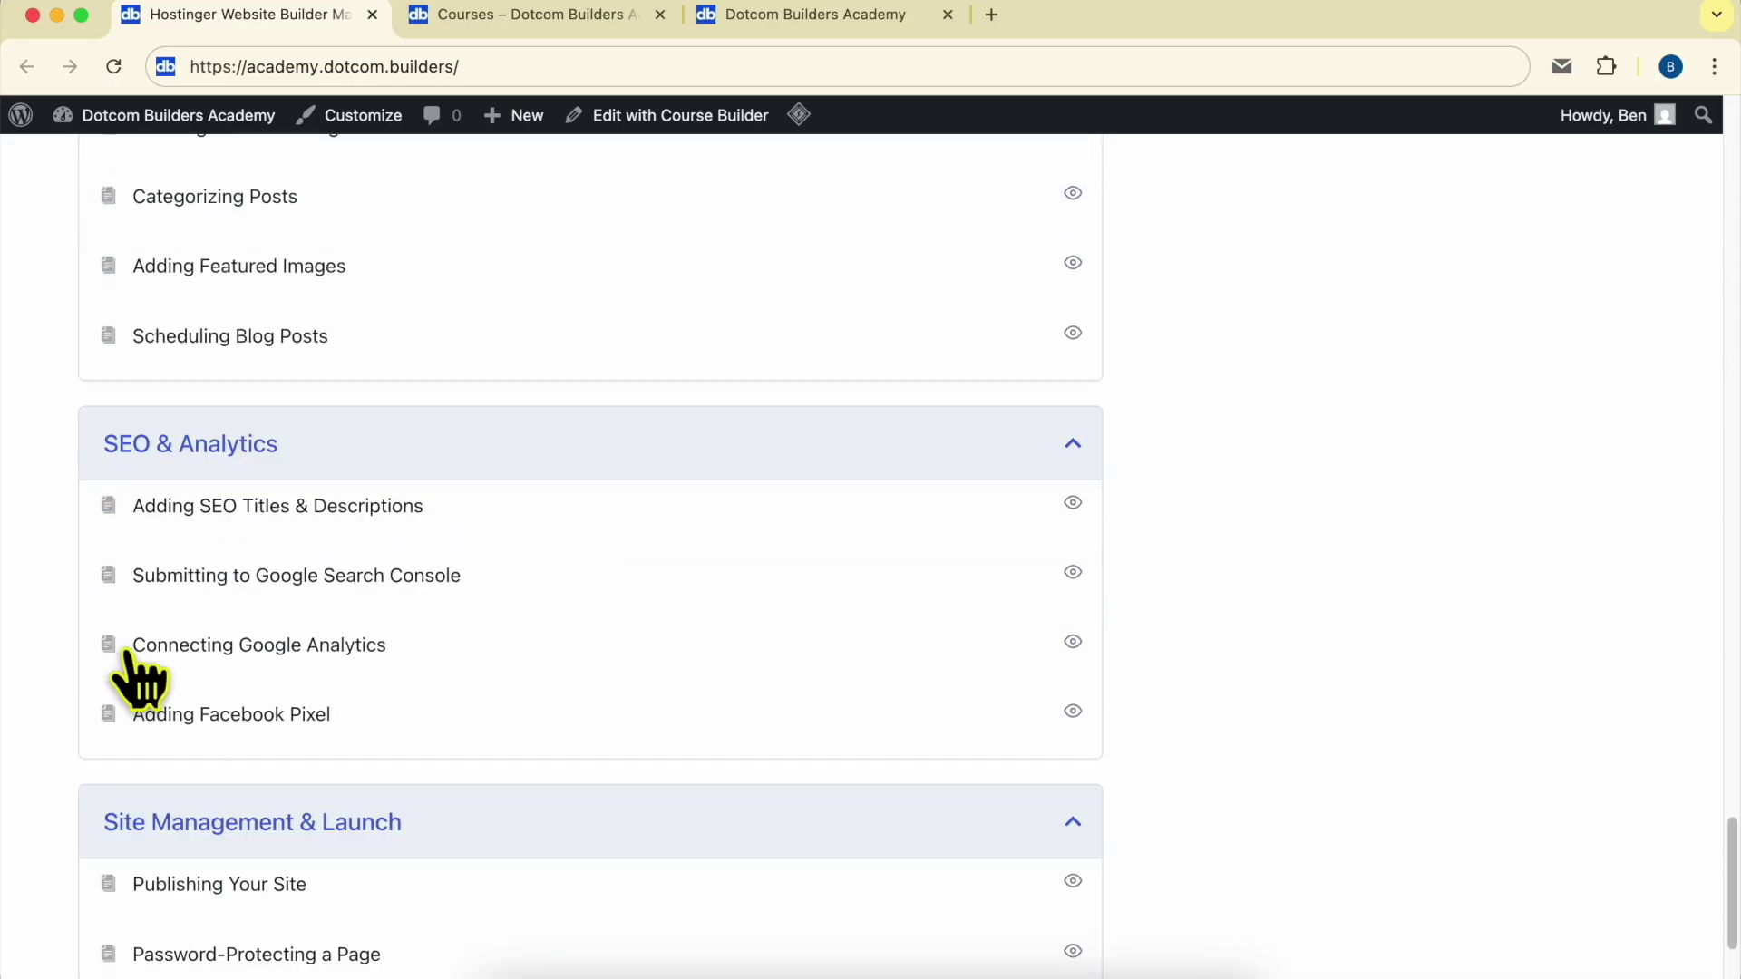
scroll(290, 562, down, 2)
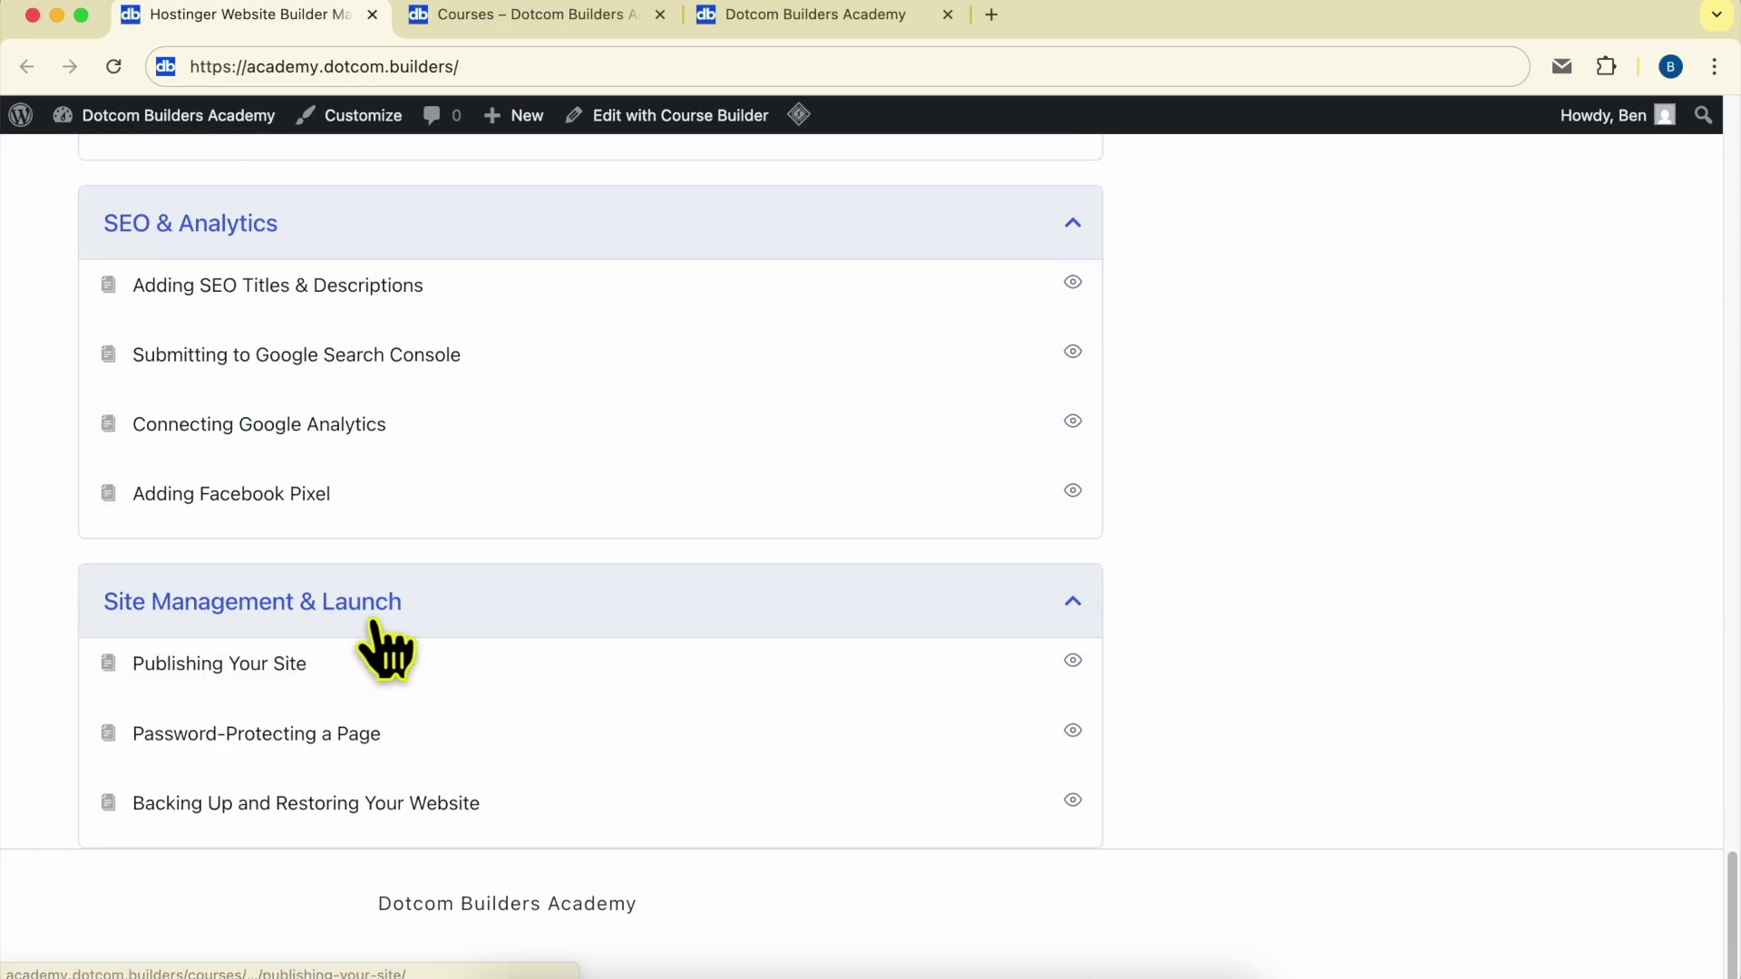
scroll(704, 649, up, 20)
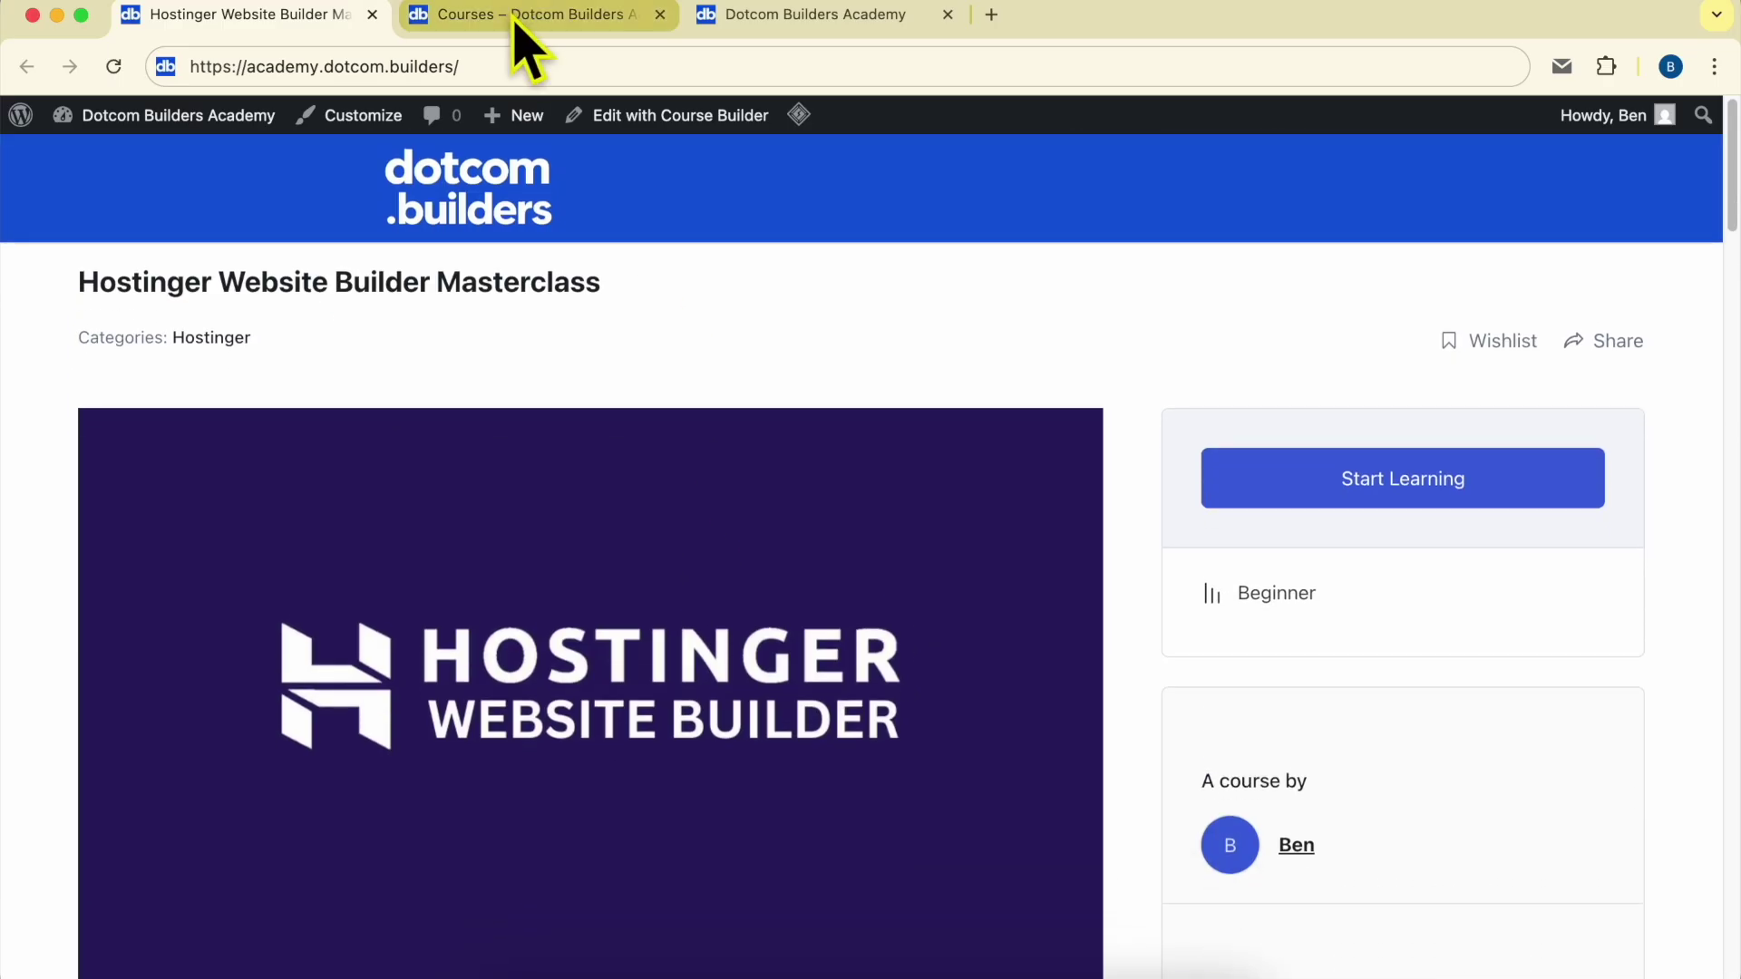
- View the academy's list of Hostinger courses and the "Join Dotcom Builders Academy today" page
click(512, 16)
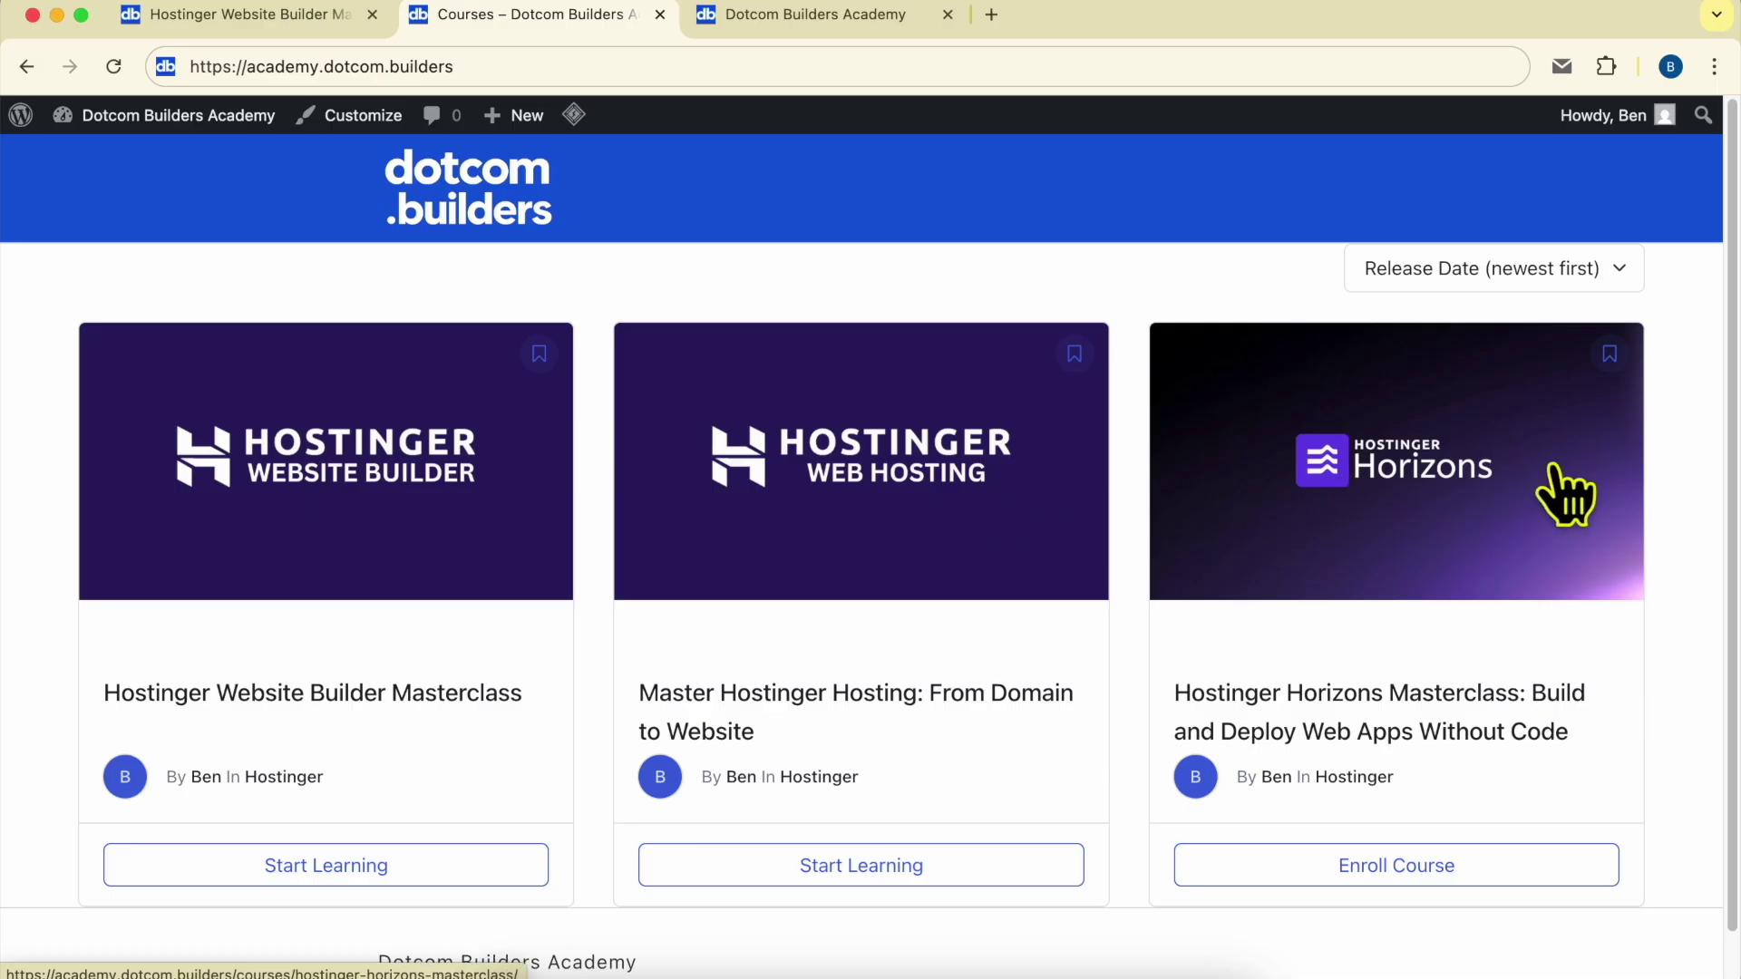
click(762, 16)
drag(224, 67, 453, 66)
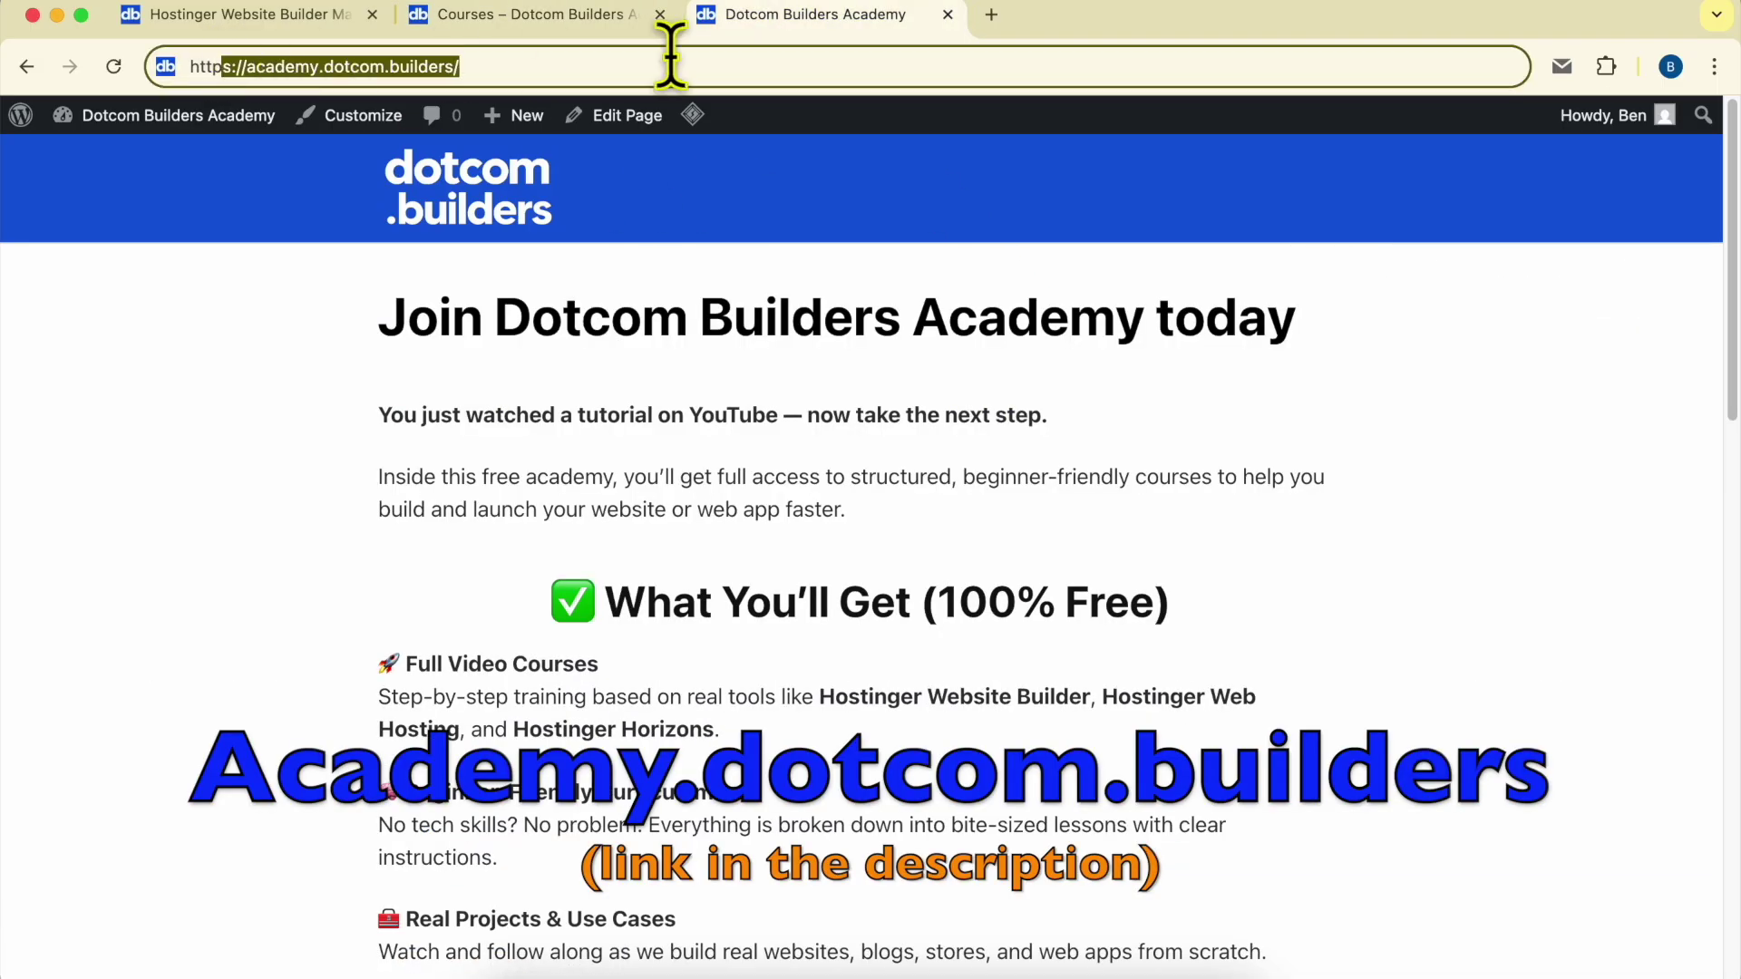
scroll(1016, 467, down, 15)
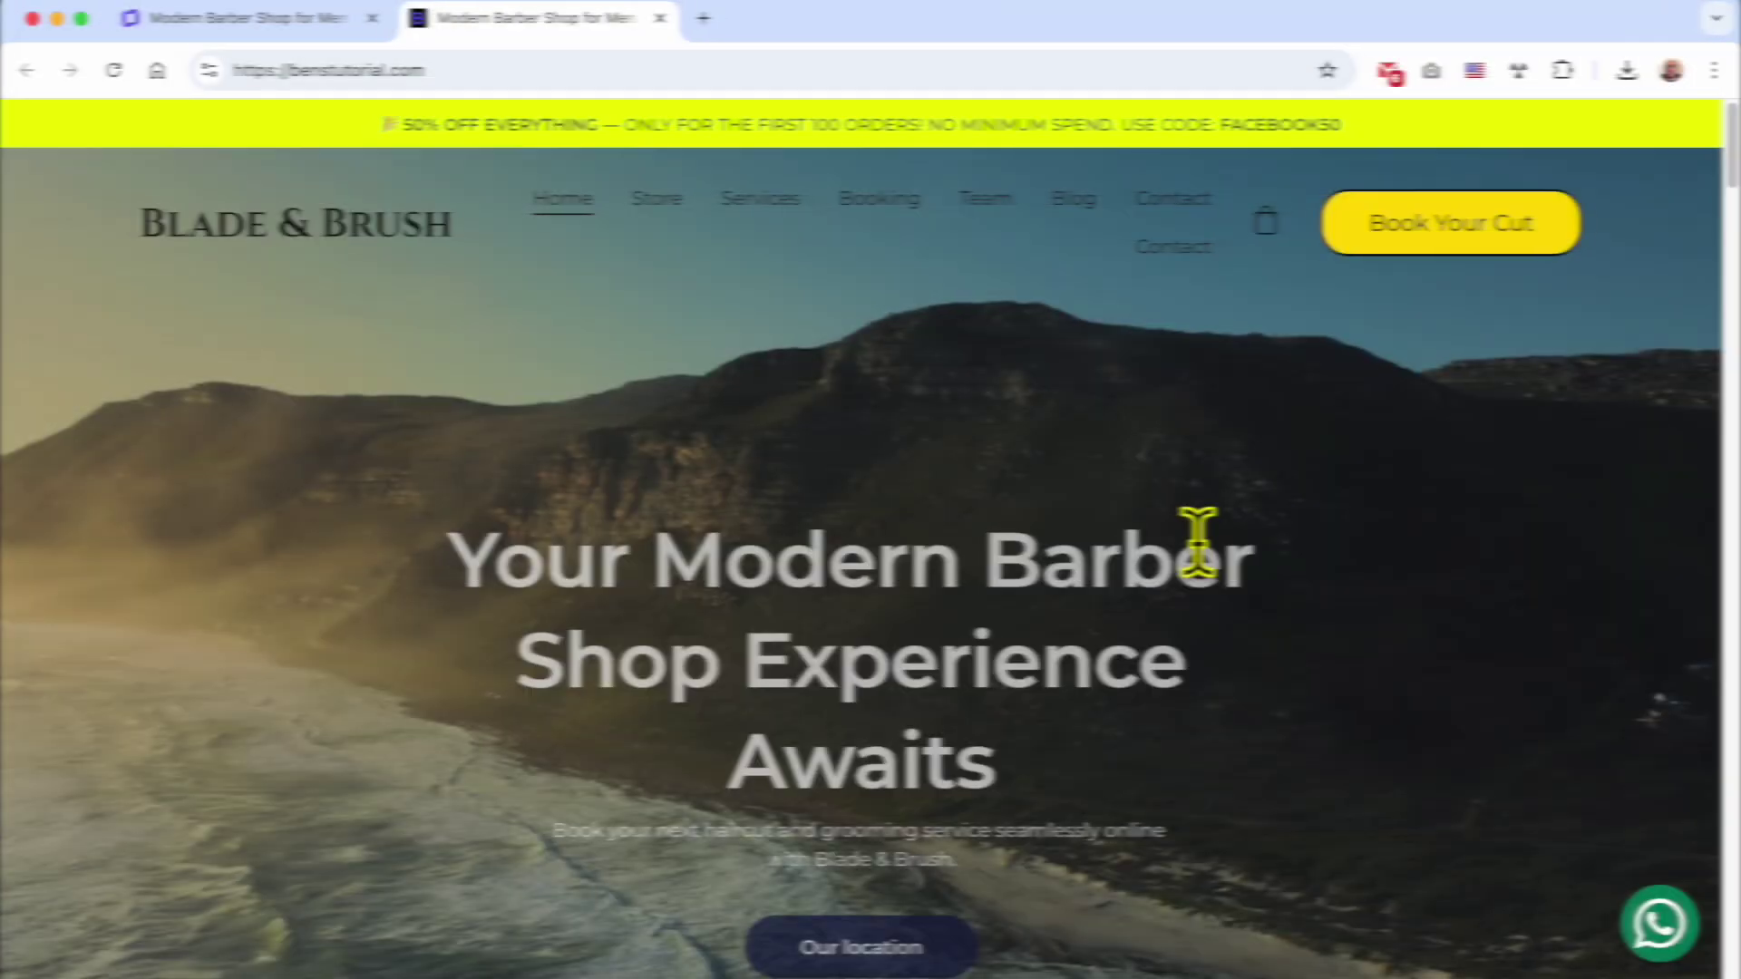
- Open the live site's Store page and go to the "How to Act in Theater Properly and Correctly" product
click(656, 200)
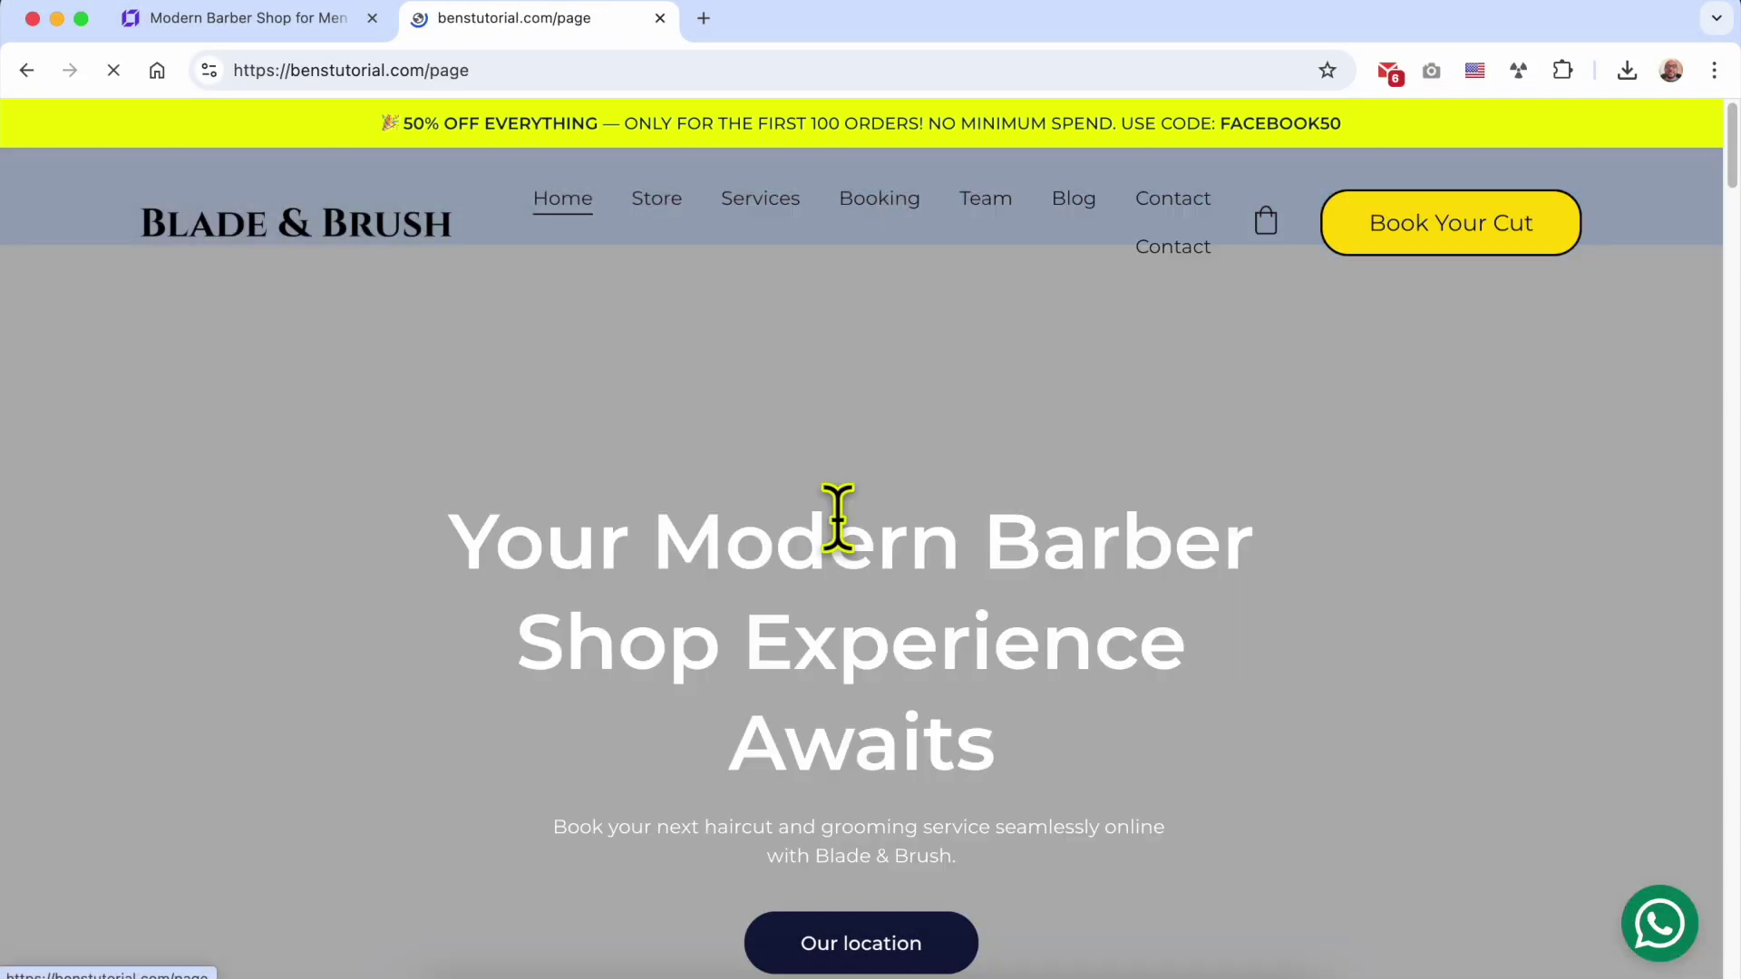
scroll(814, 439, down, 5)
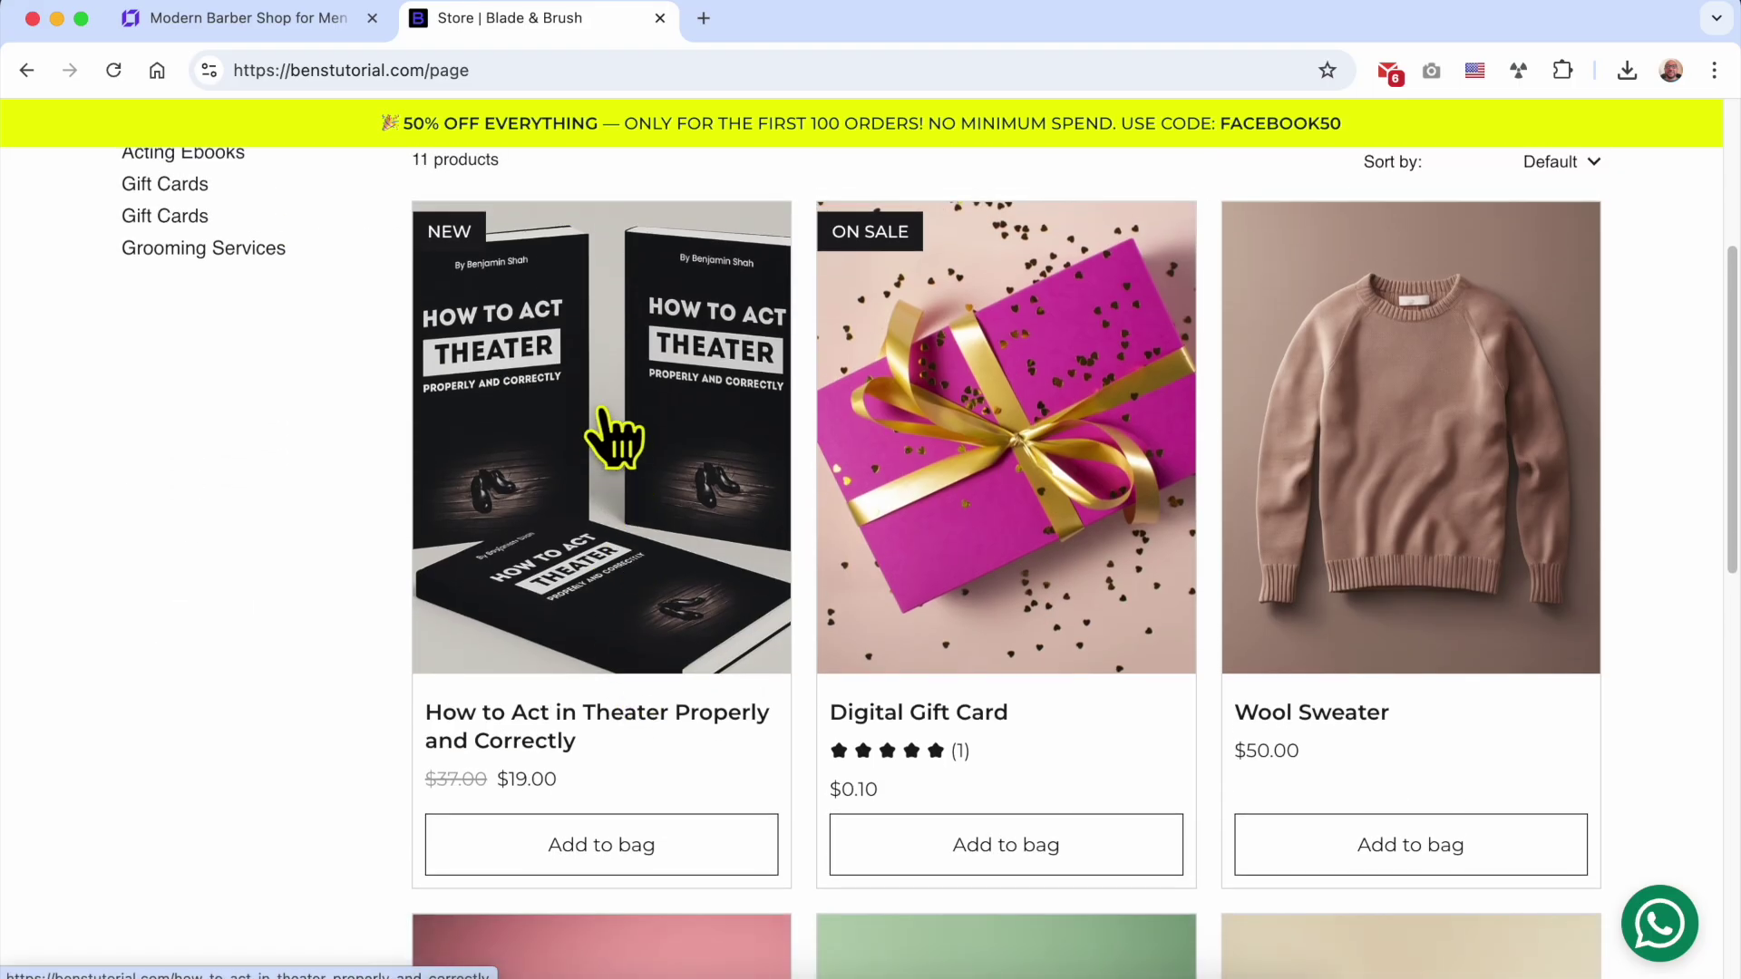
click(602, 410)
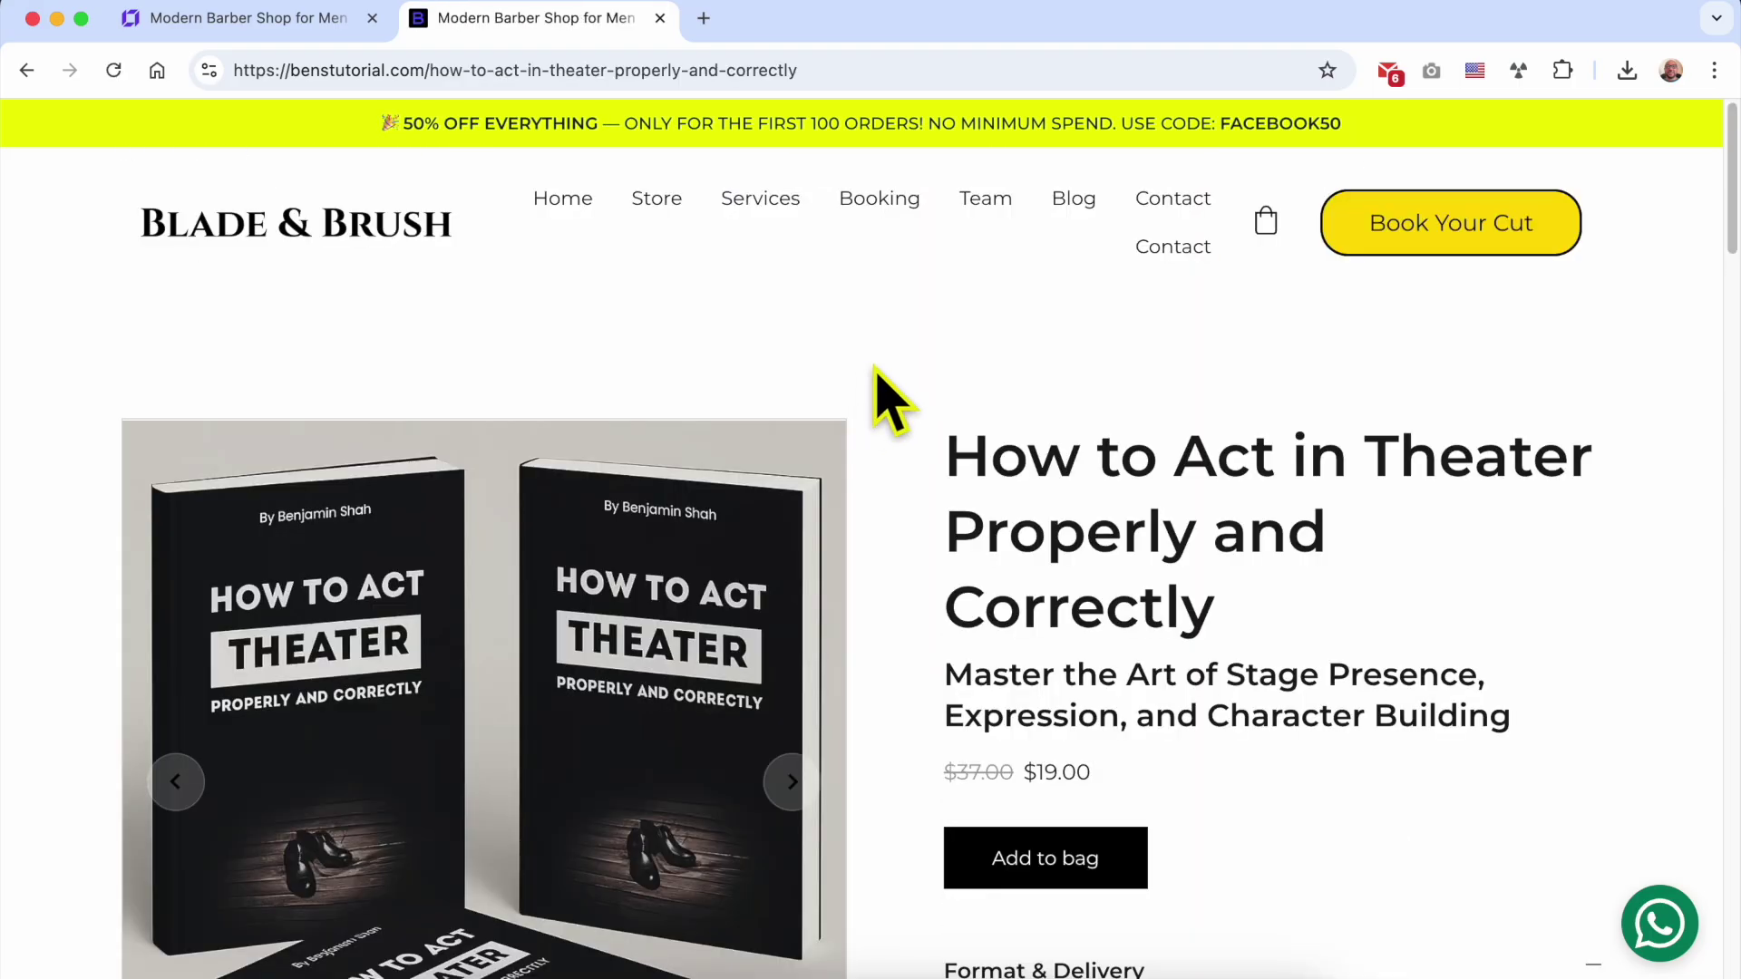
- Check the eBook's title, subtitle and discounted price on its live product page
scroll(878, 374, down, 3)
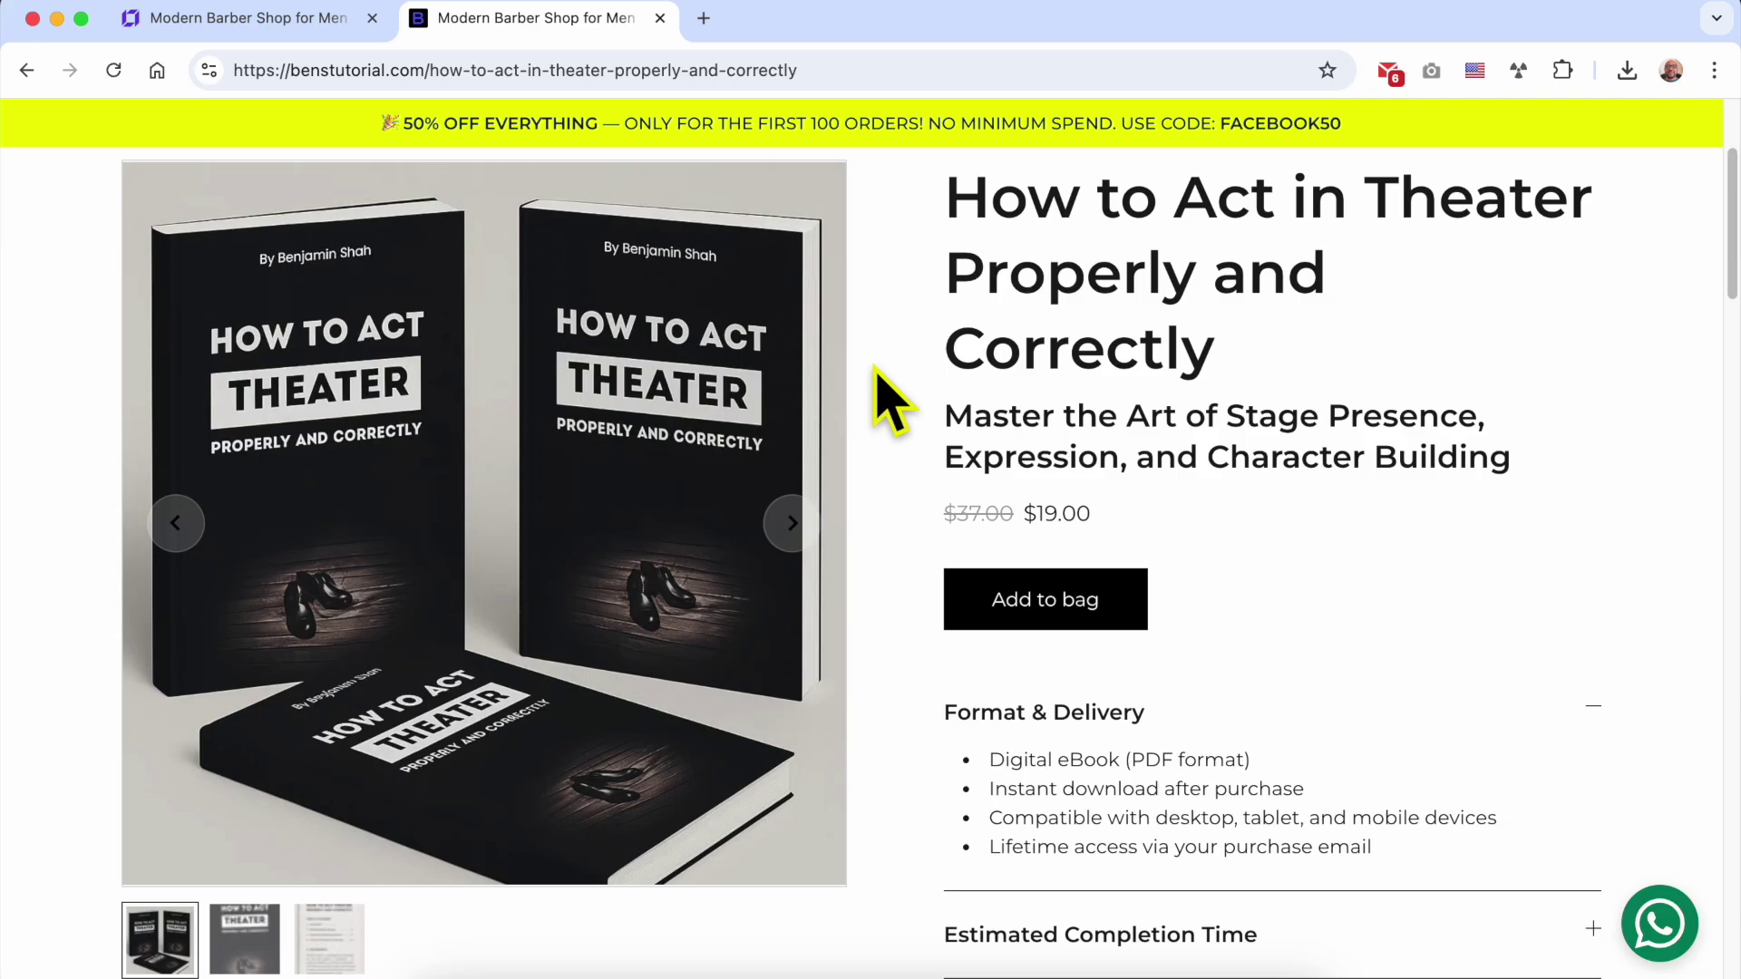
triple_click(1113, 226)
triple_click(1059, 431)
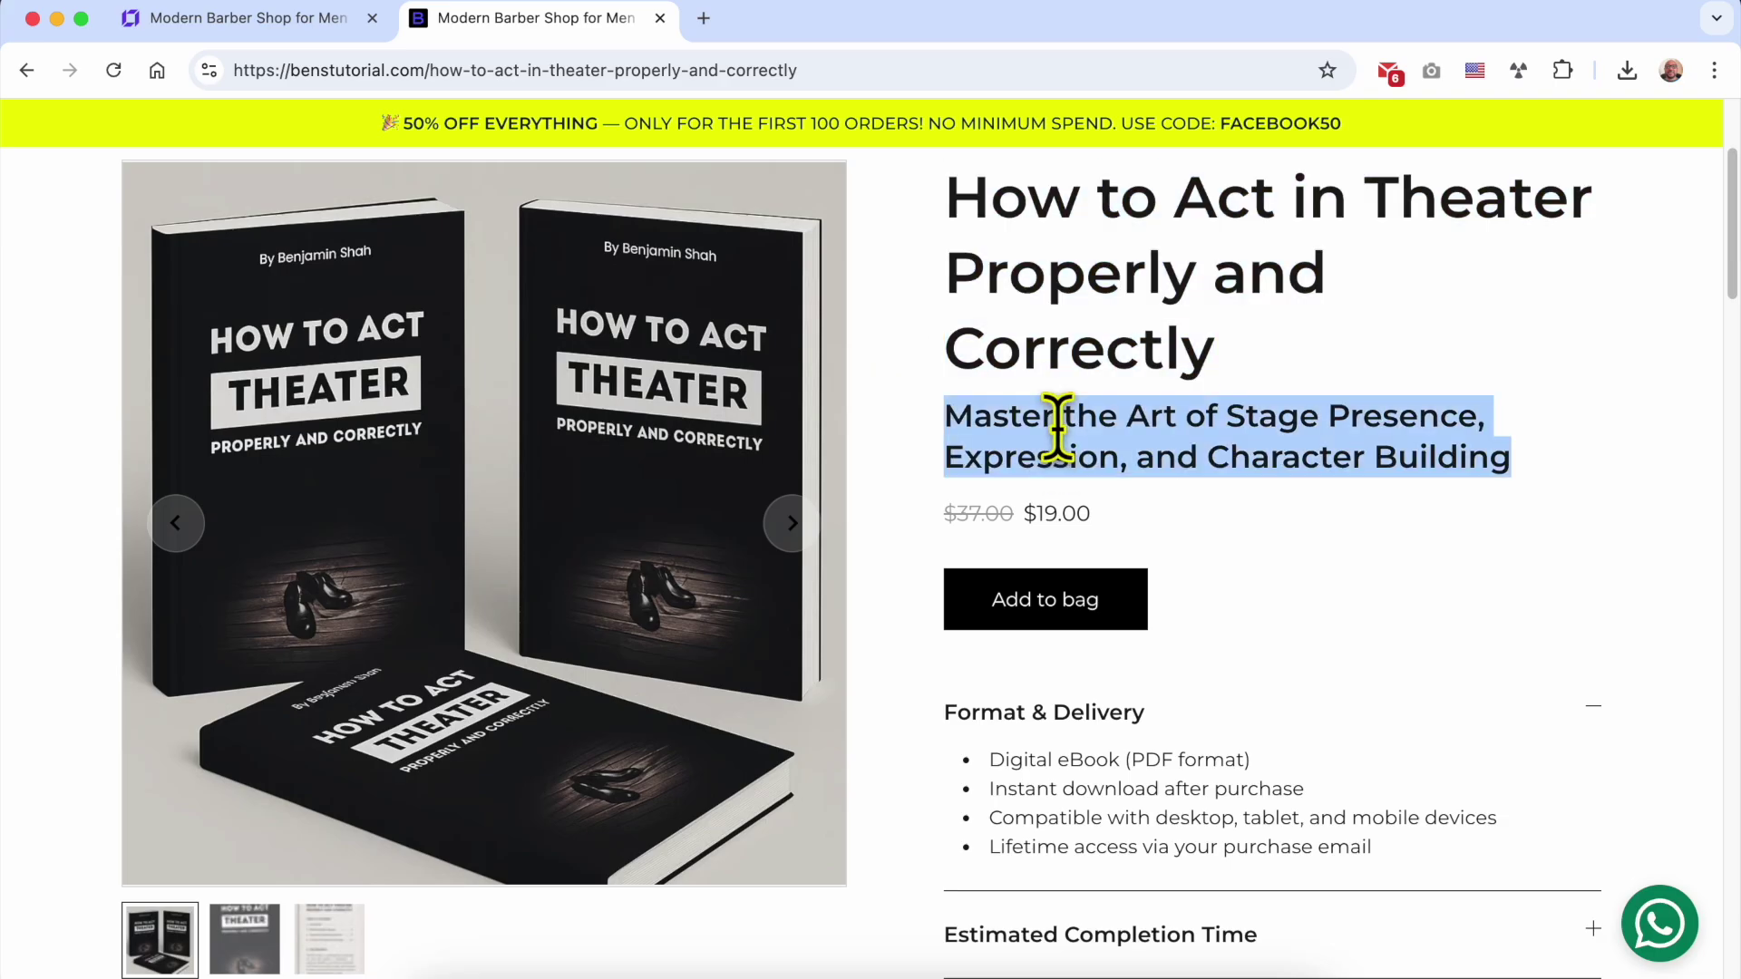
click(969, 520)
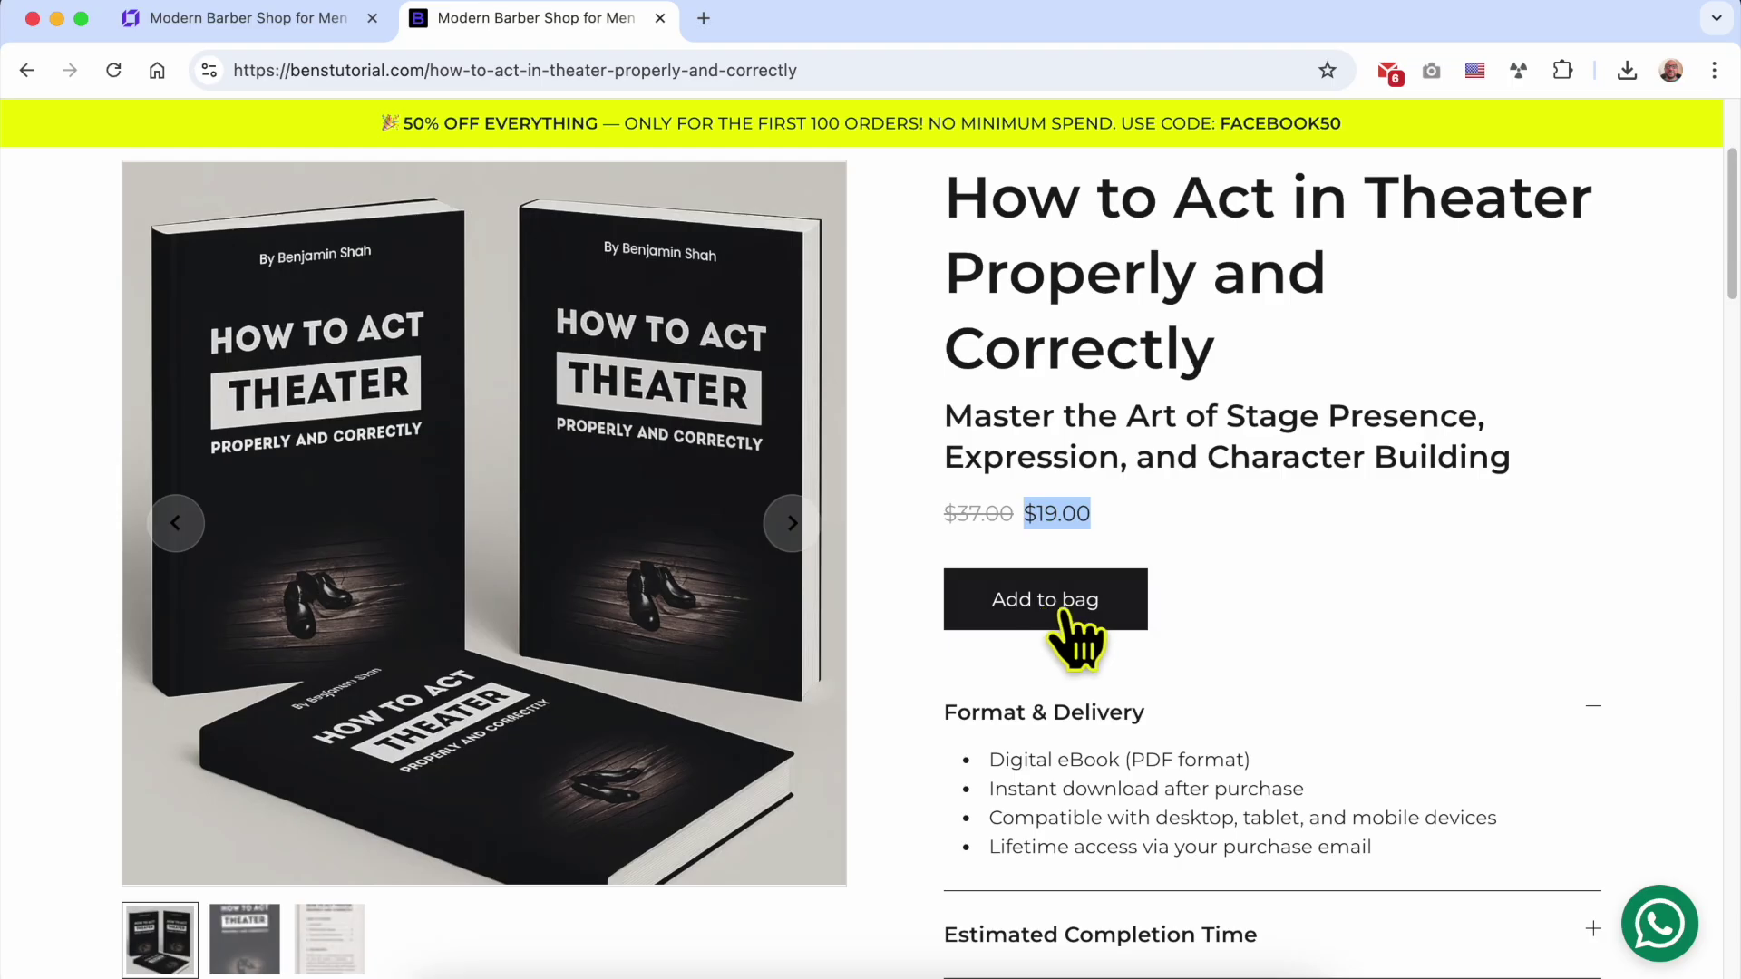
- Expand and collapse the Format & Delivery and Estimated Completion Time sections to check their texts on the live page
scroll(1150, 608, down, 3)
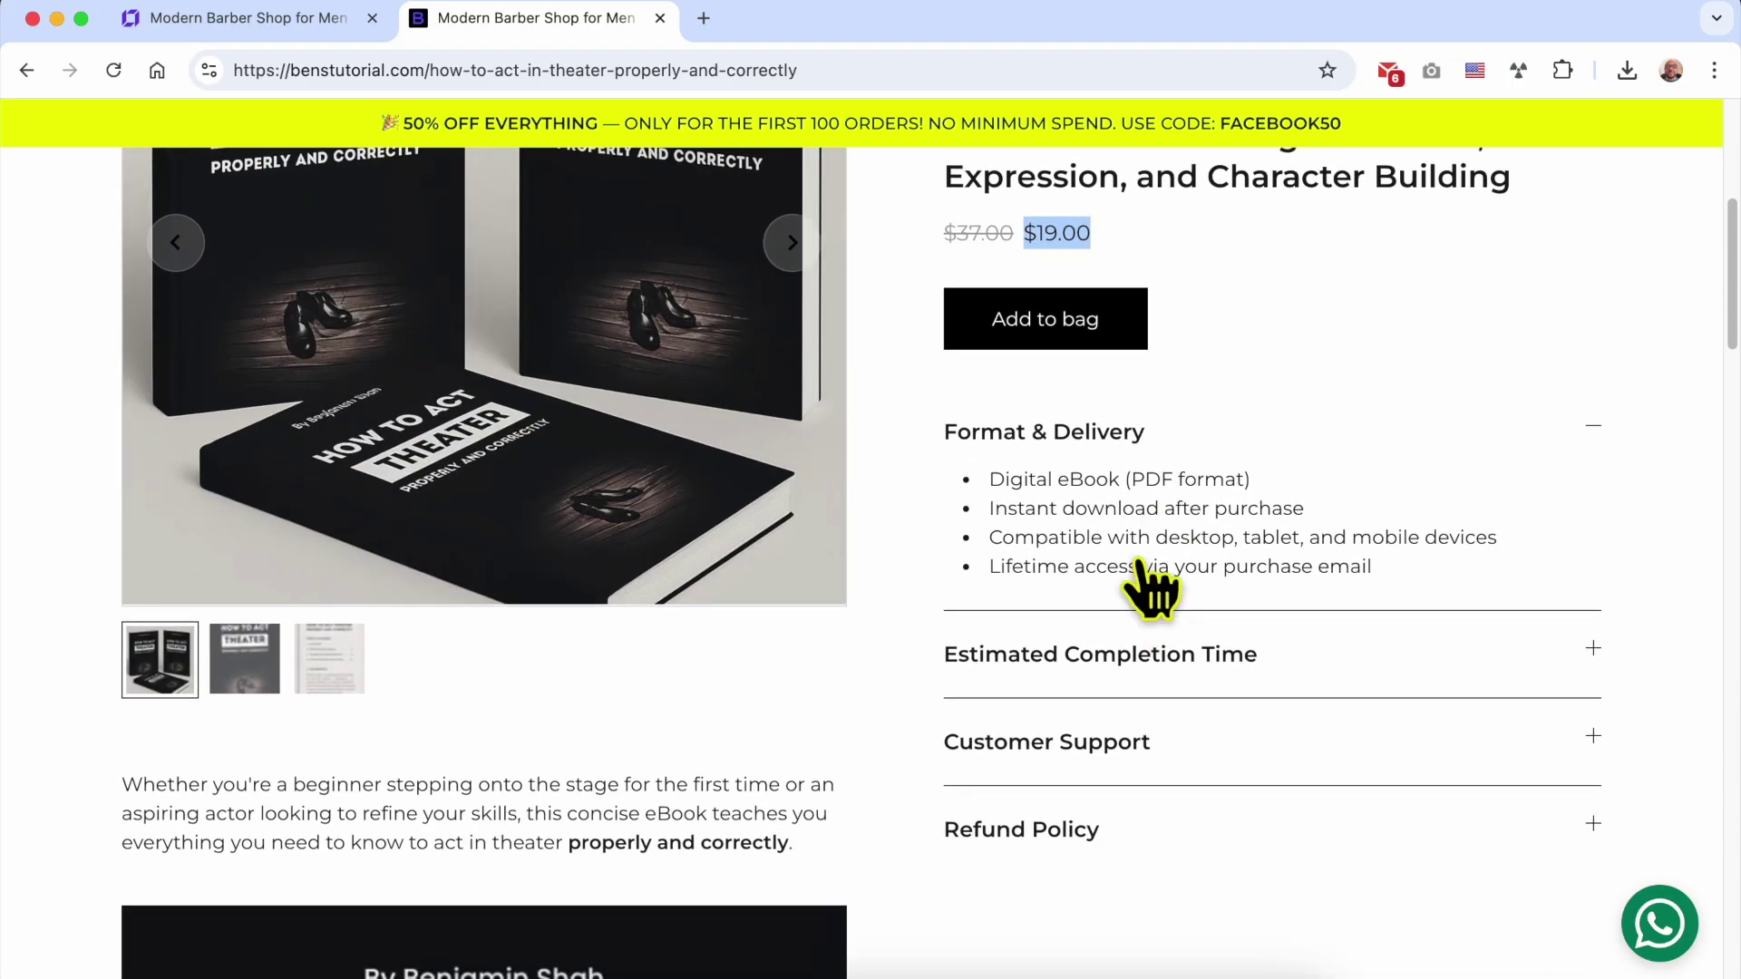
click(1108, 438)
click(1108, 438)
scroll(1124, 725, up, 1)
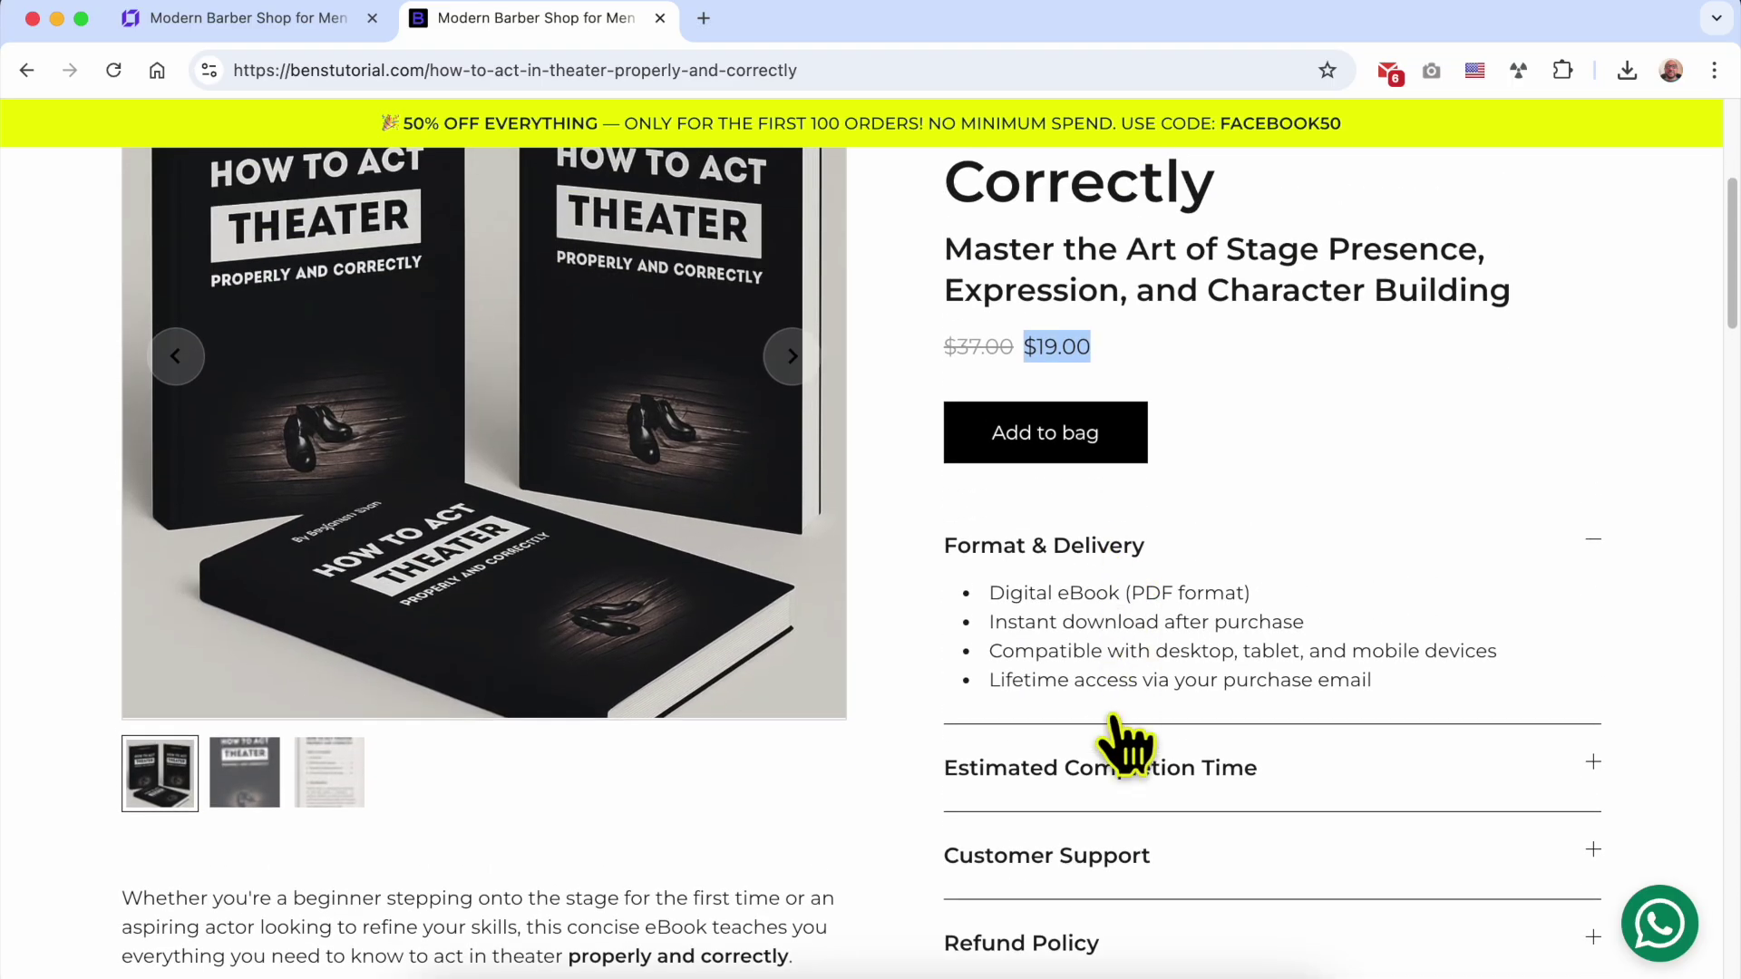
click(1106, 769)
scroll(1102, 762, down, 1)
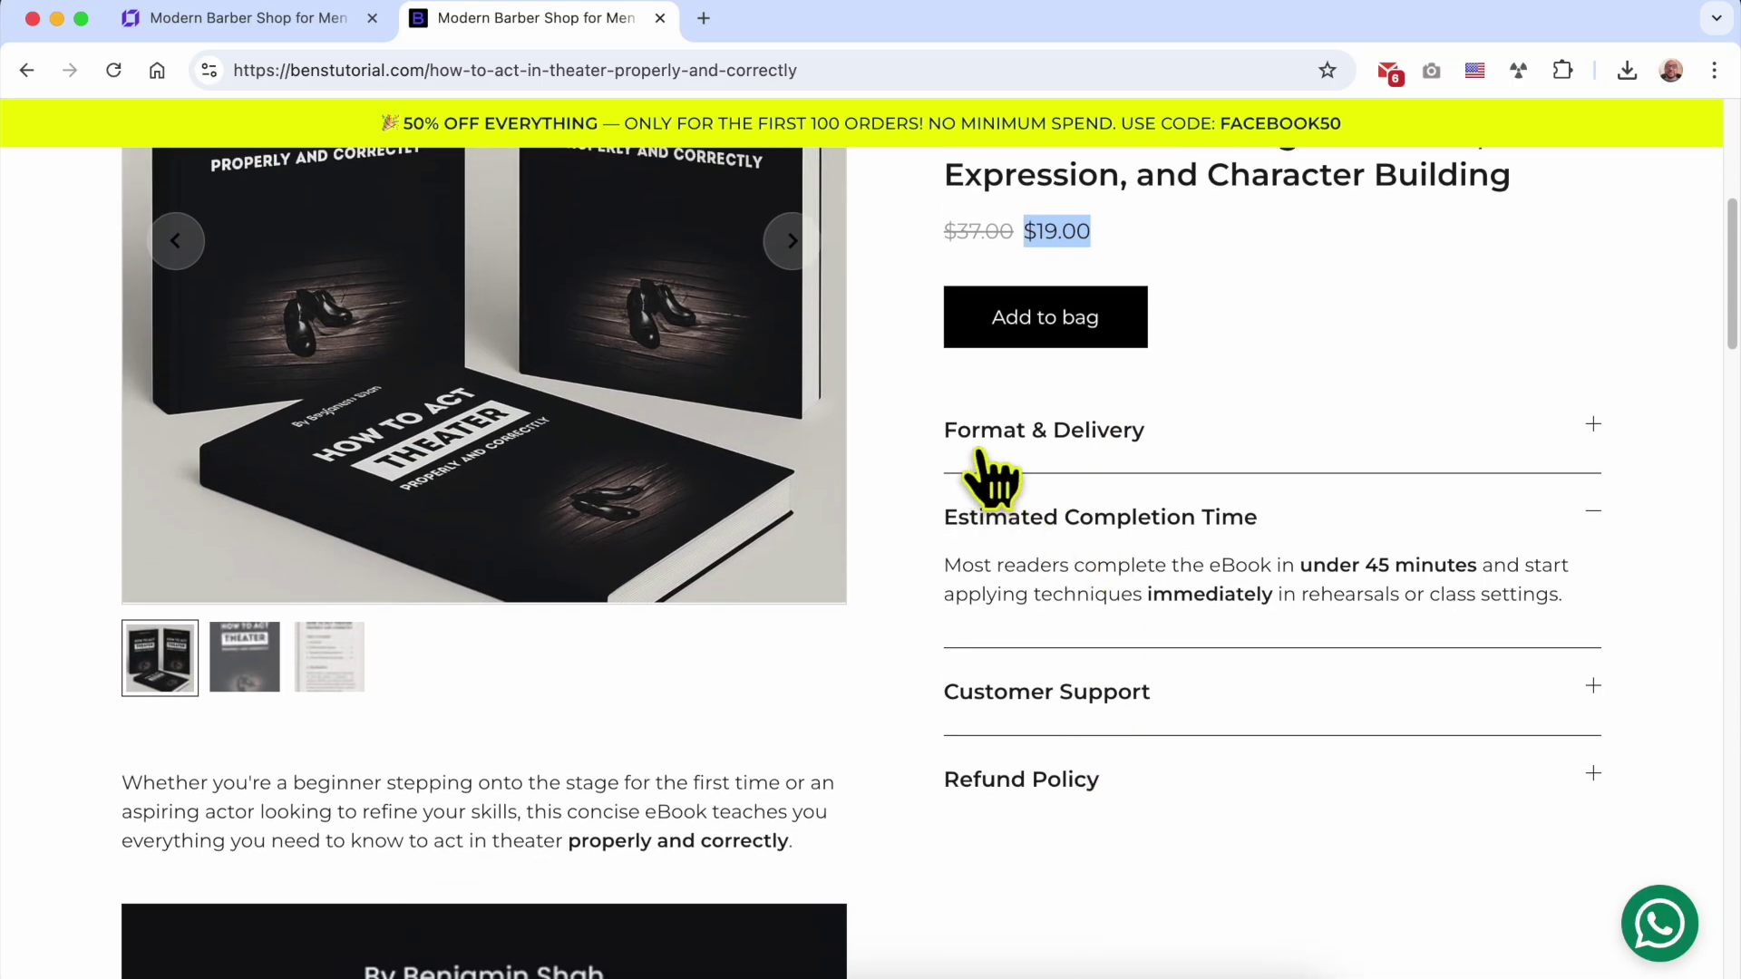
click(1032, 437)
scroll(1138, 635, up, 1)
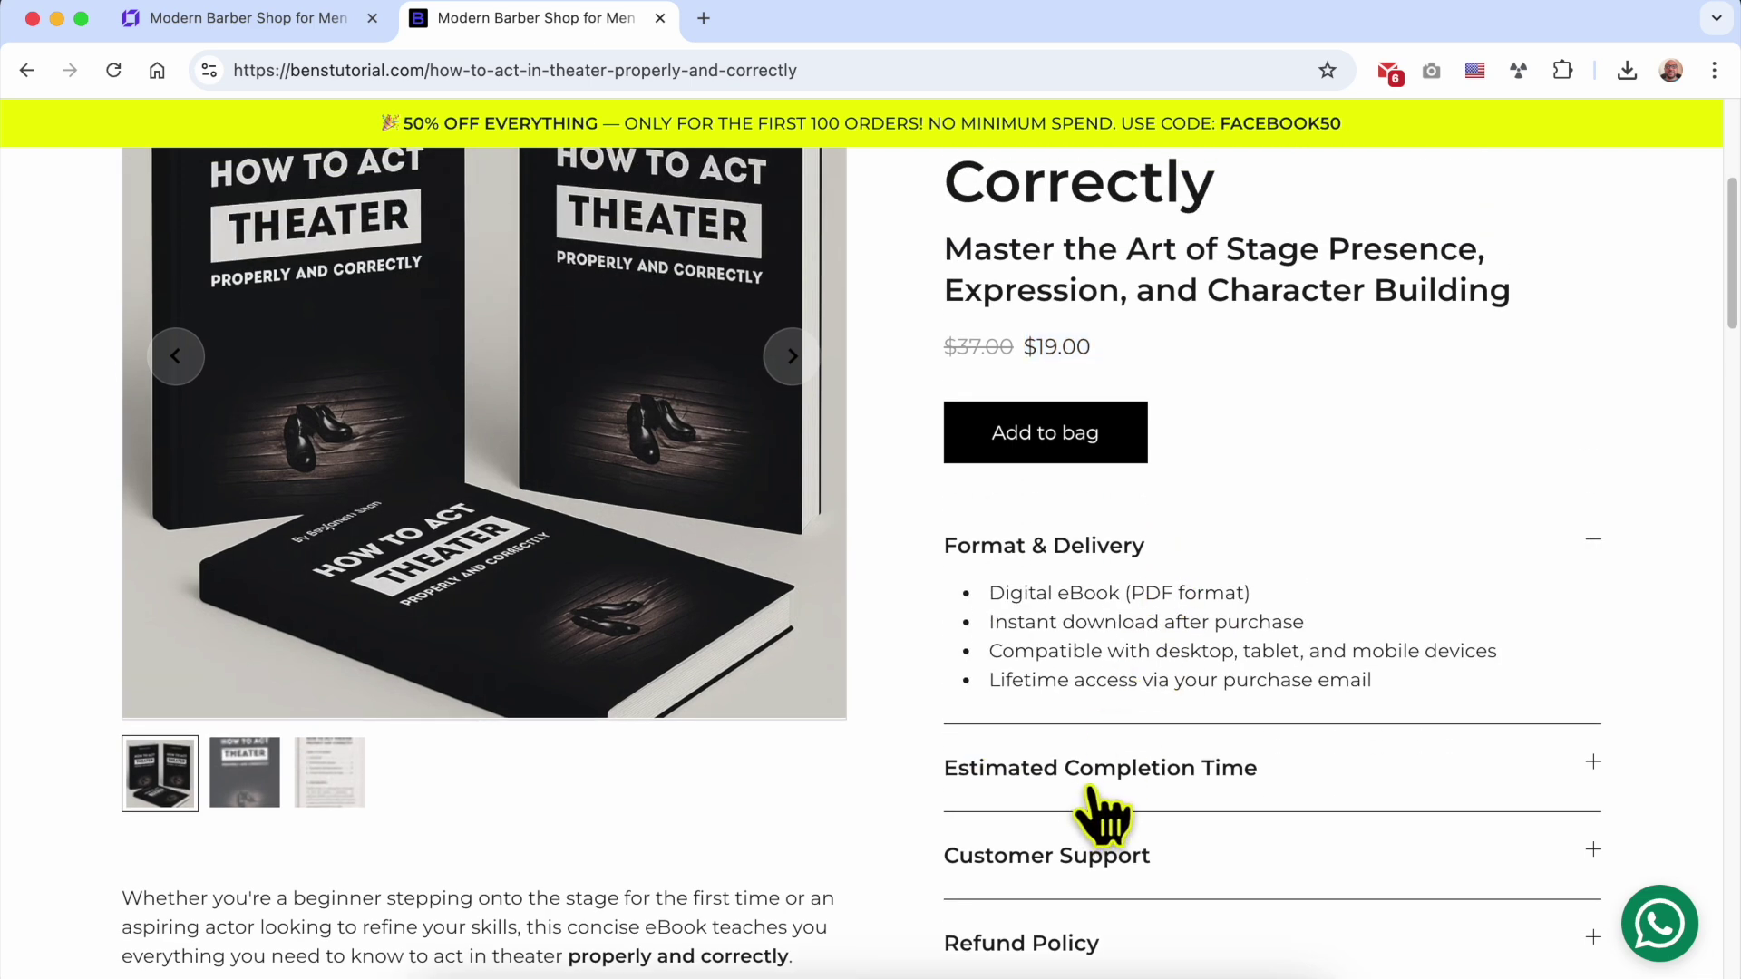
- Expand the Estimated Completion Time, Customer Support and Refund Policy sections one after another to check their texts
click(1093, 791)
scroll(1080, 753, down, 1)
click(1066, 702)
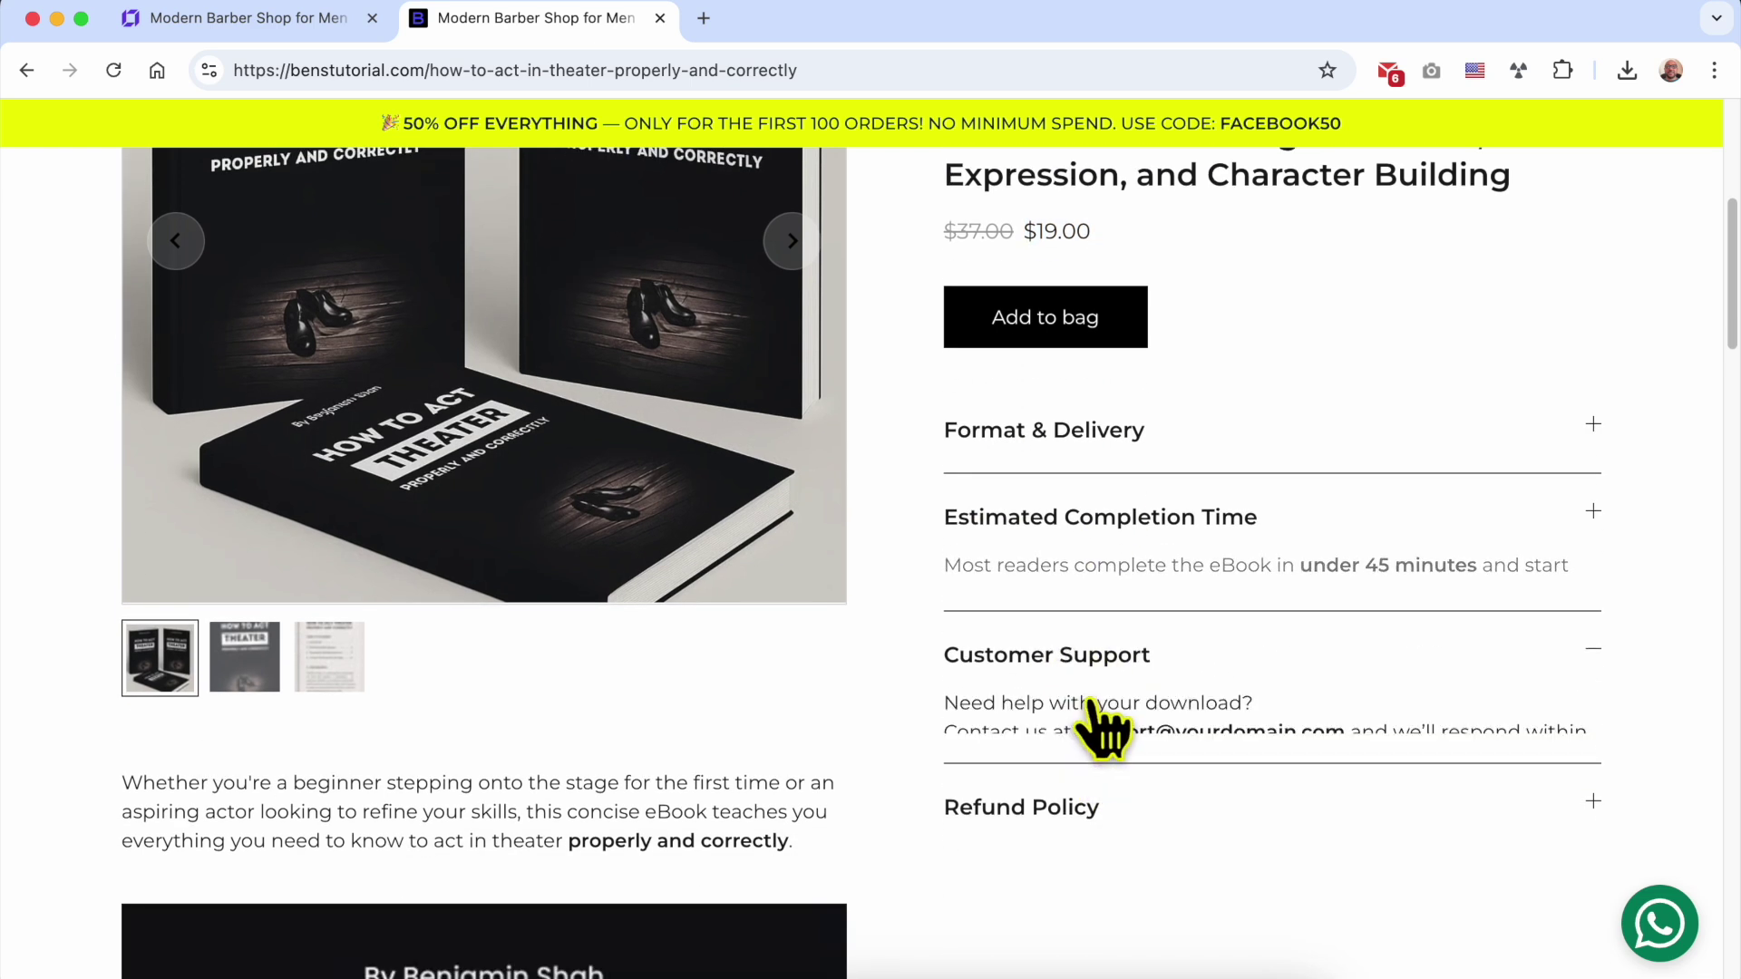
scroll(1125, 767, down, 1)
click(1052, 736)
scroll(1193, 769, down, 1)
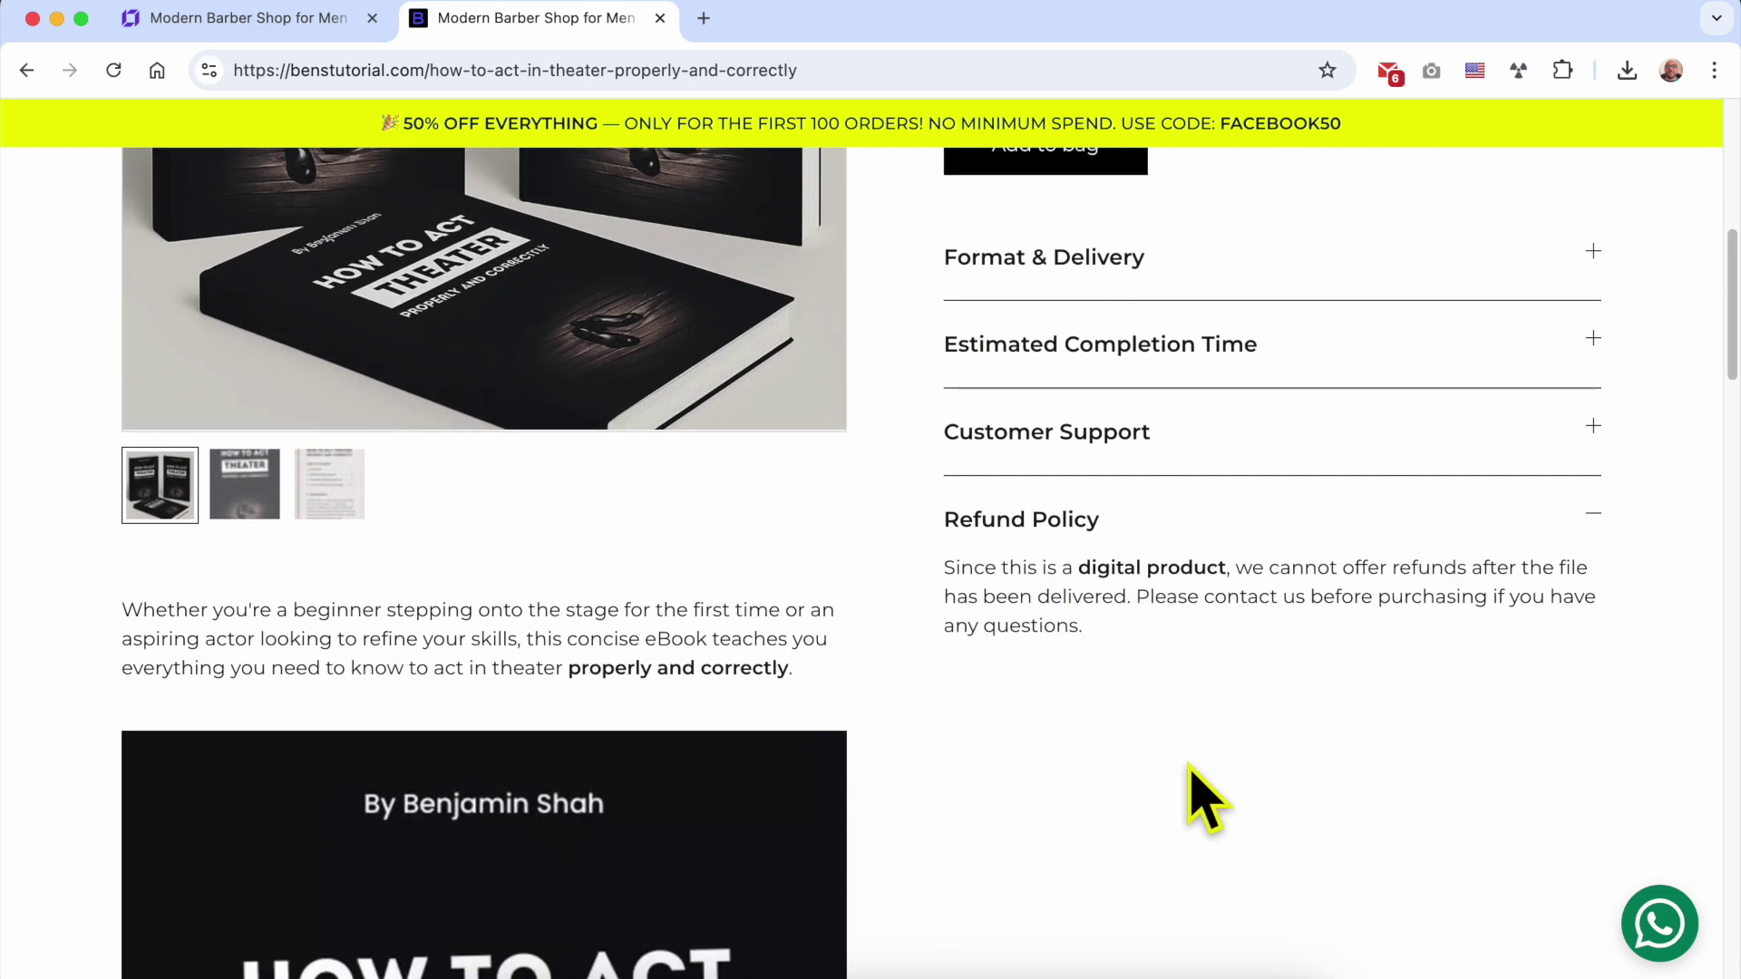
- Browse through the eBook's product image gallery, ending on the table of contents image
scroll(719, 738, up, 5)
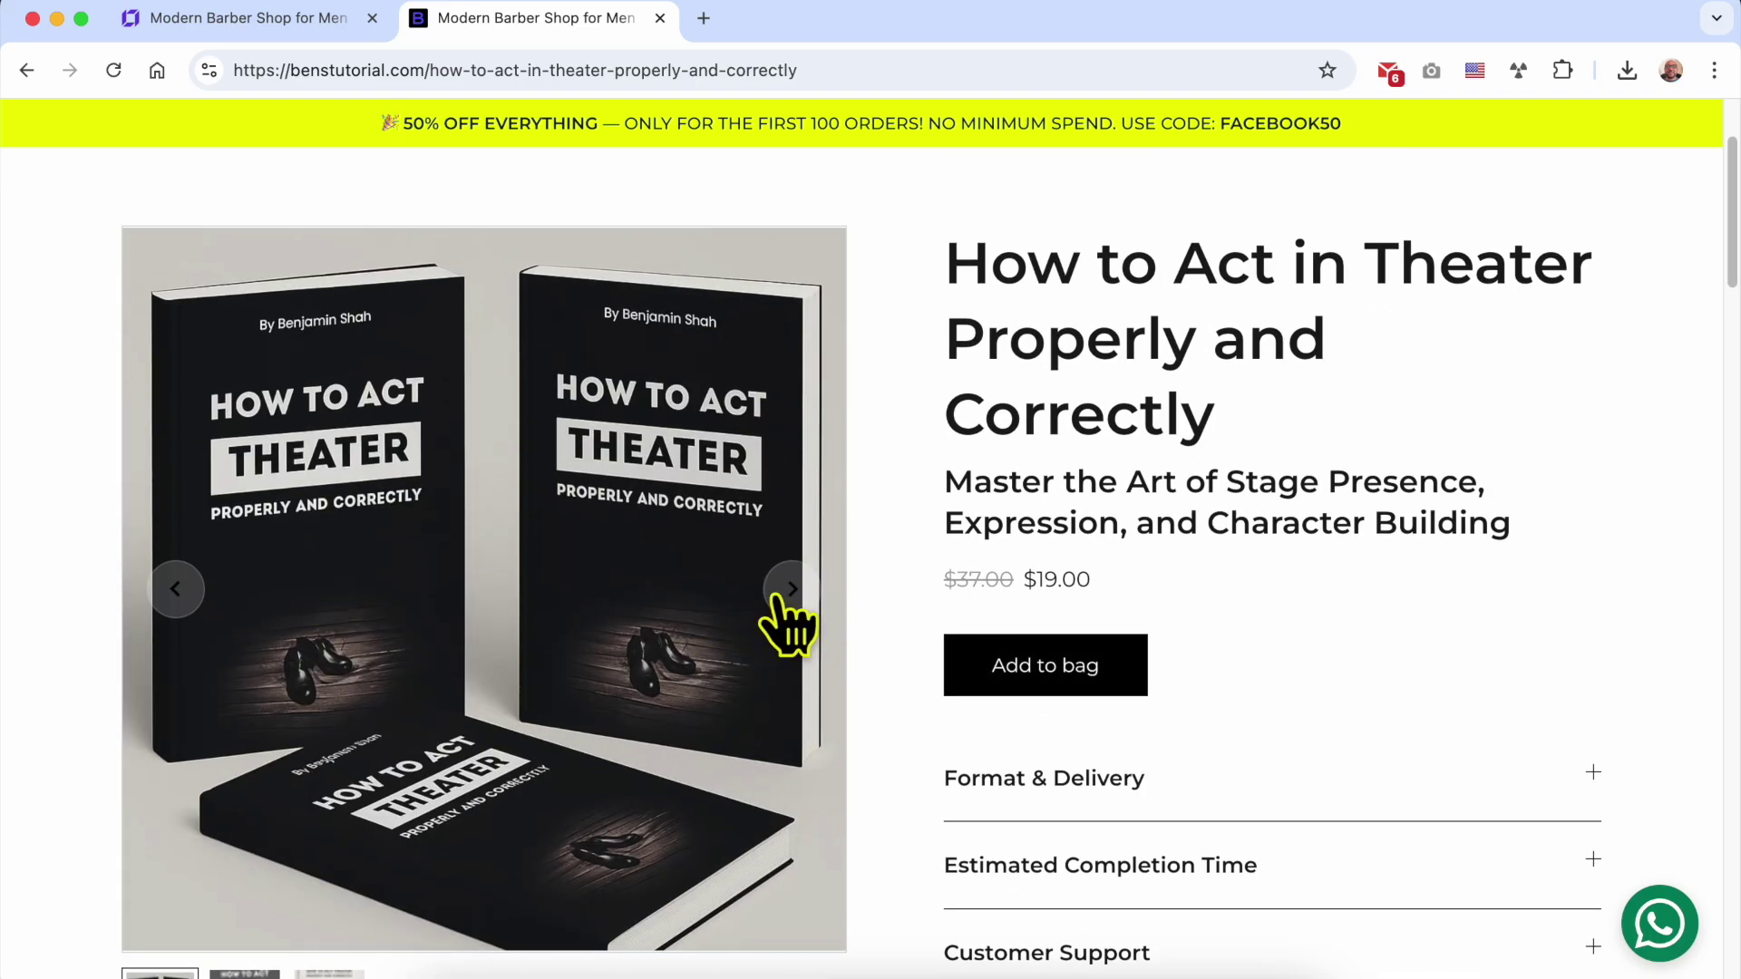
scroll(789, 562, down, 1)
click(802, 483)
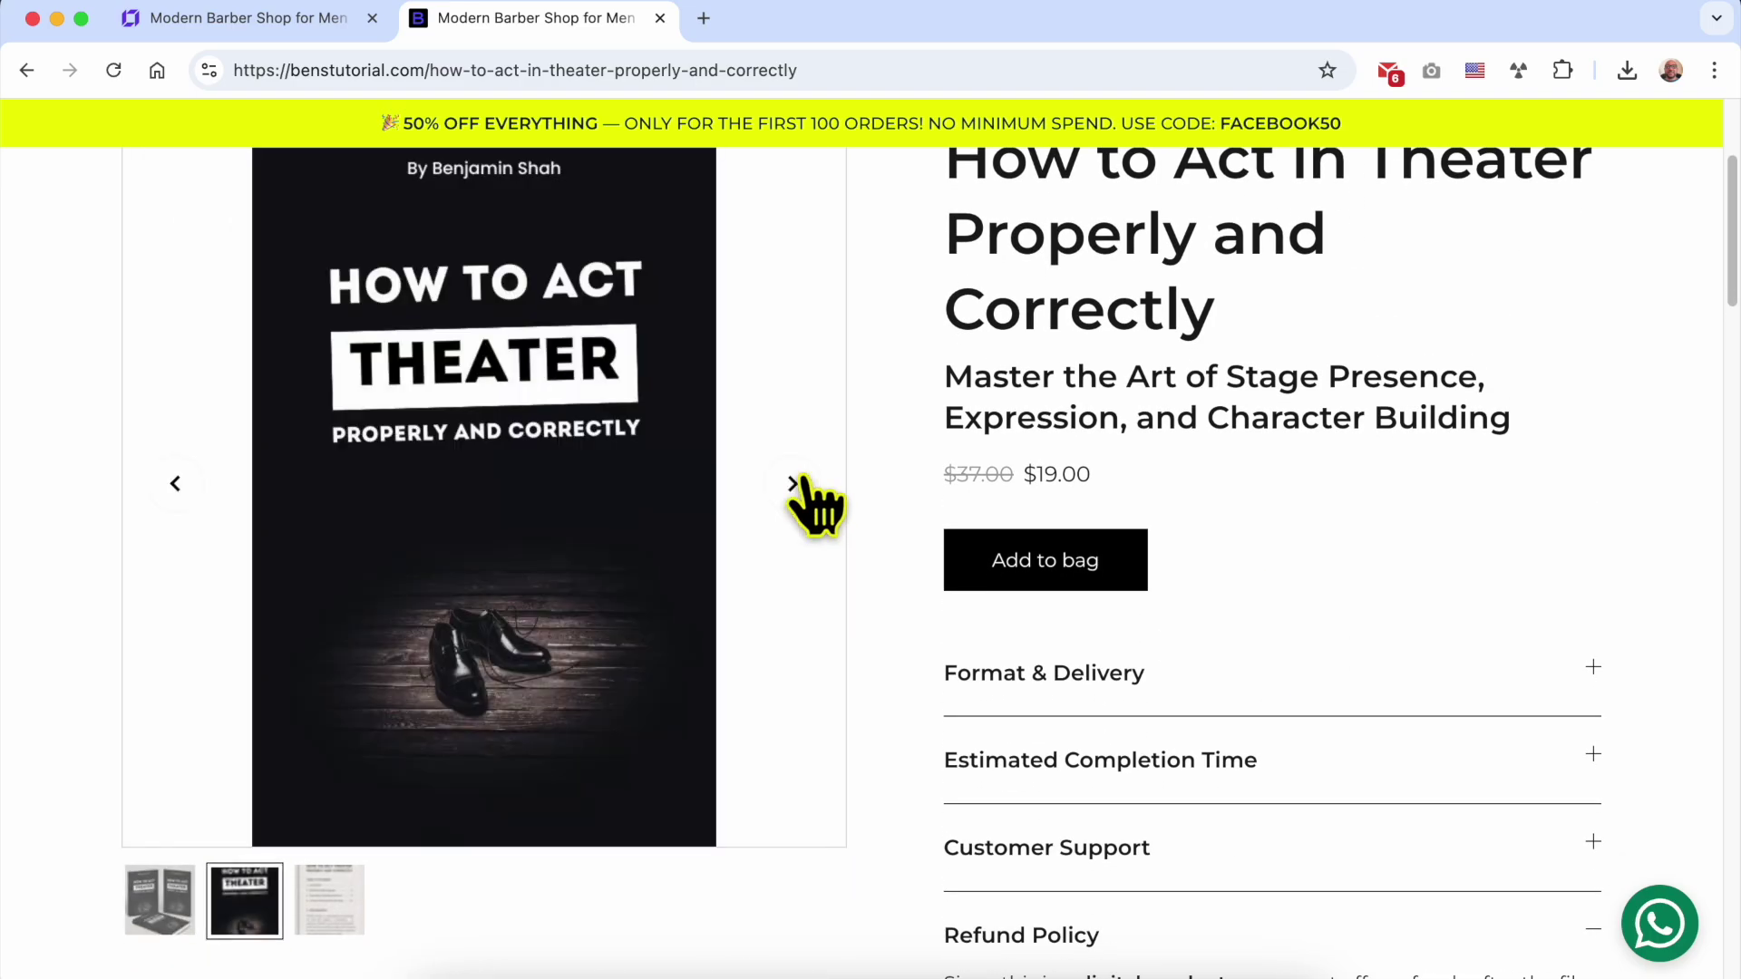
click(795, 483)
scroll(802, 544, up, 1)
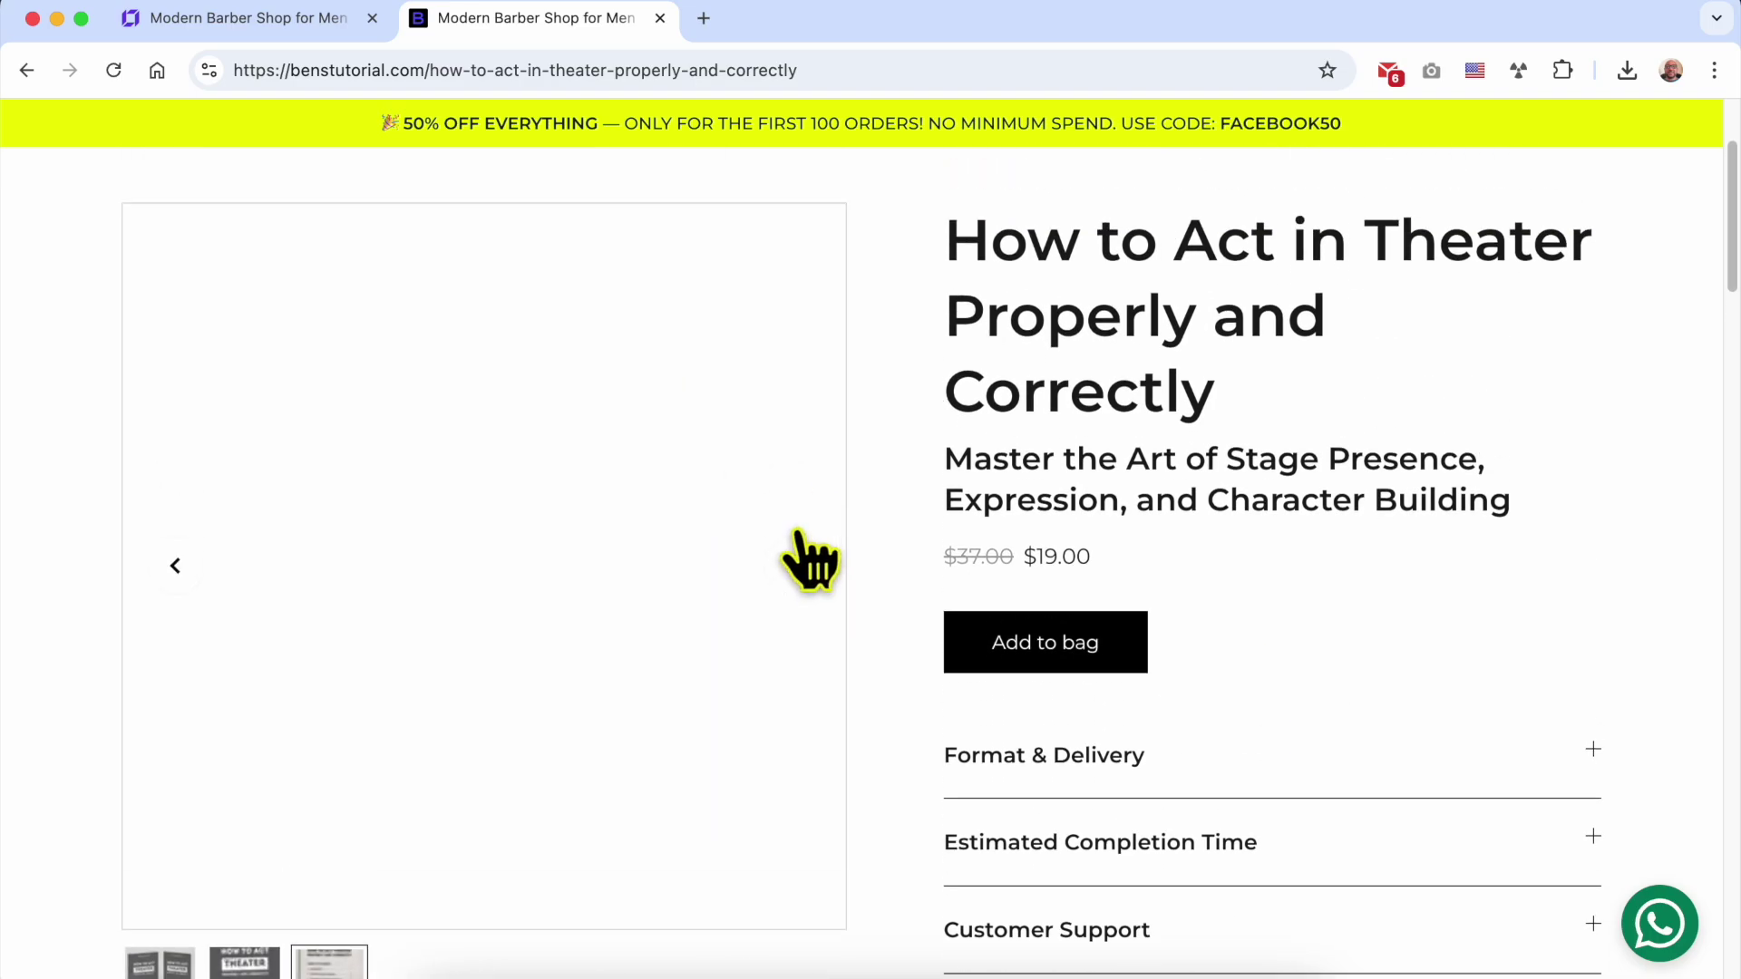
click(796, 566)
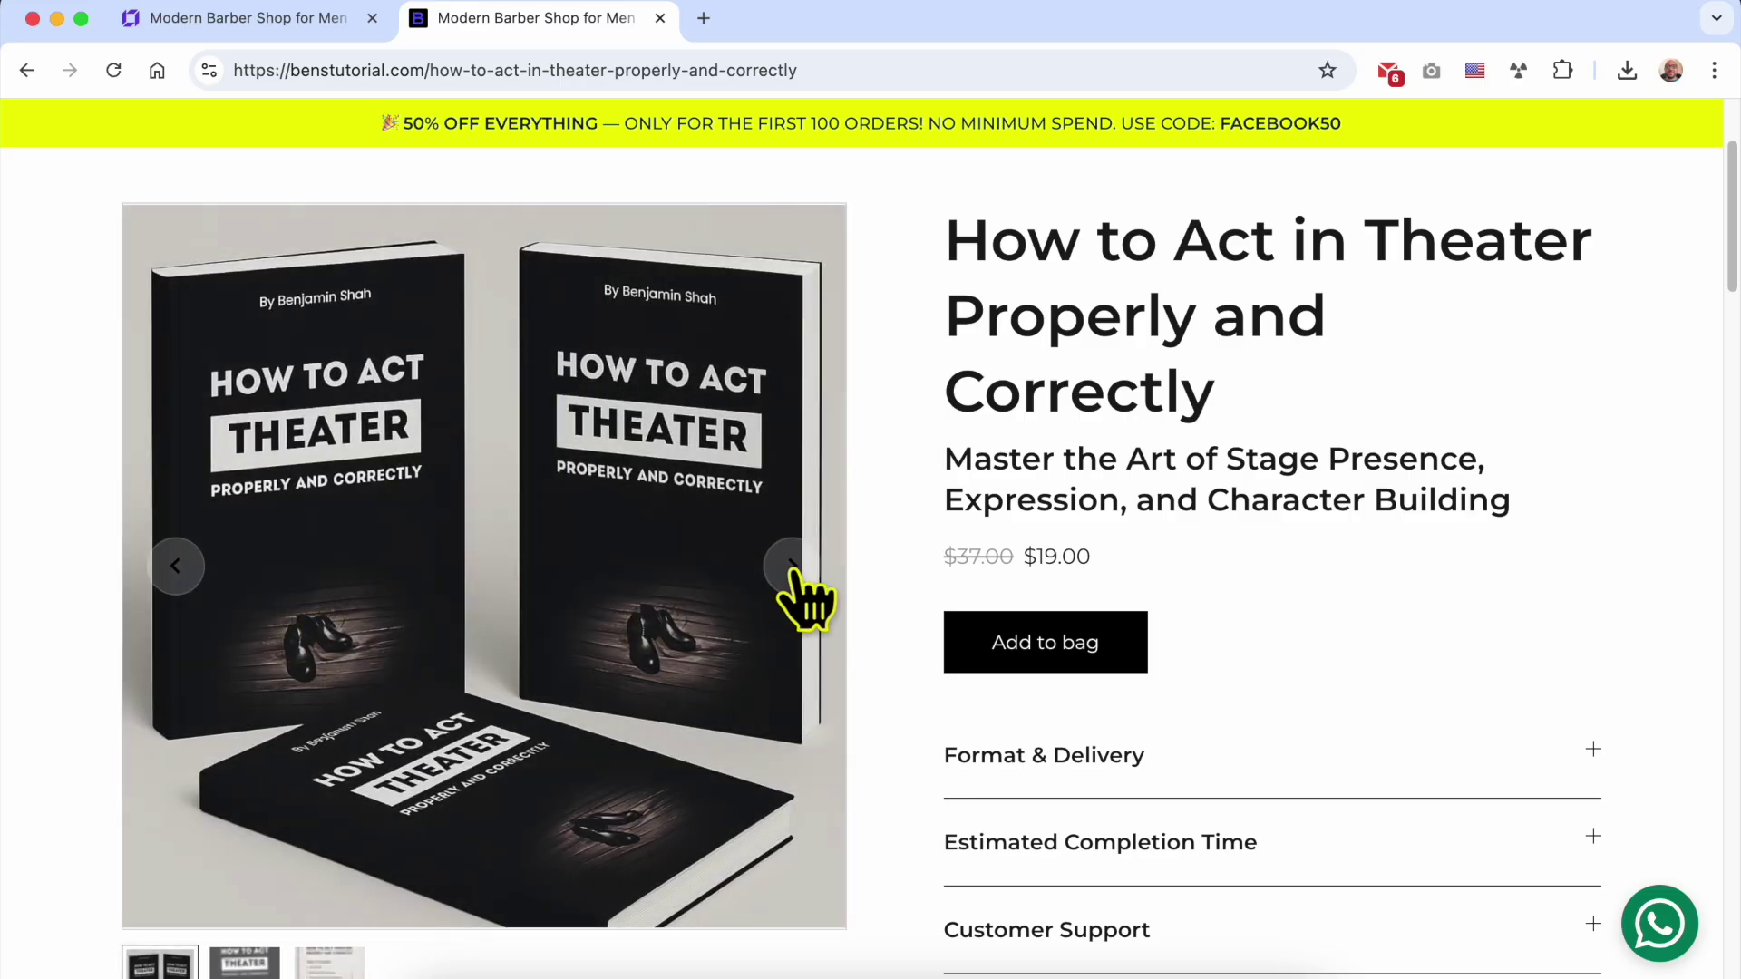
click(796, 570)
click(797, 569)
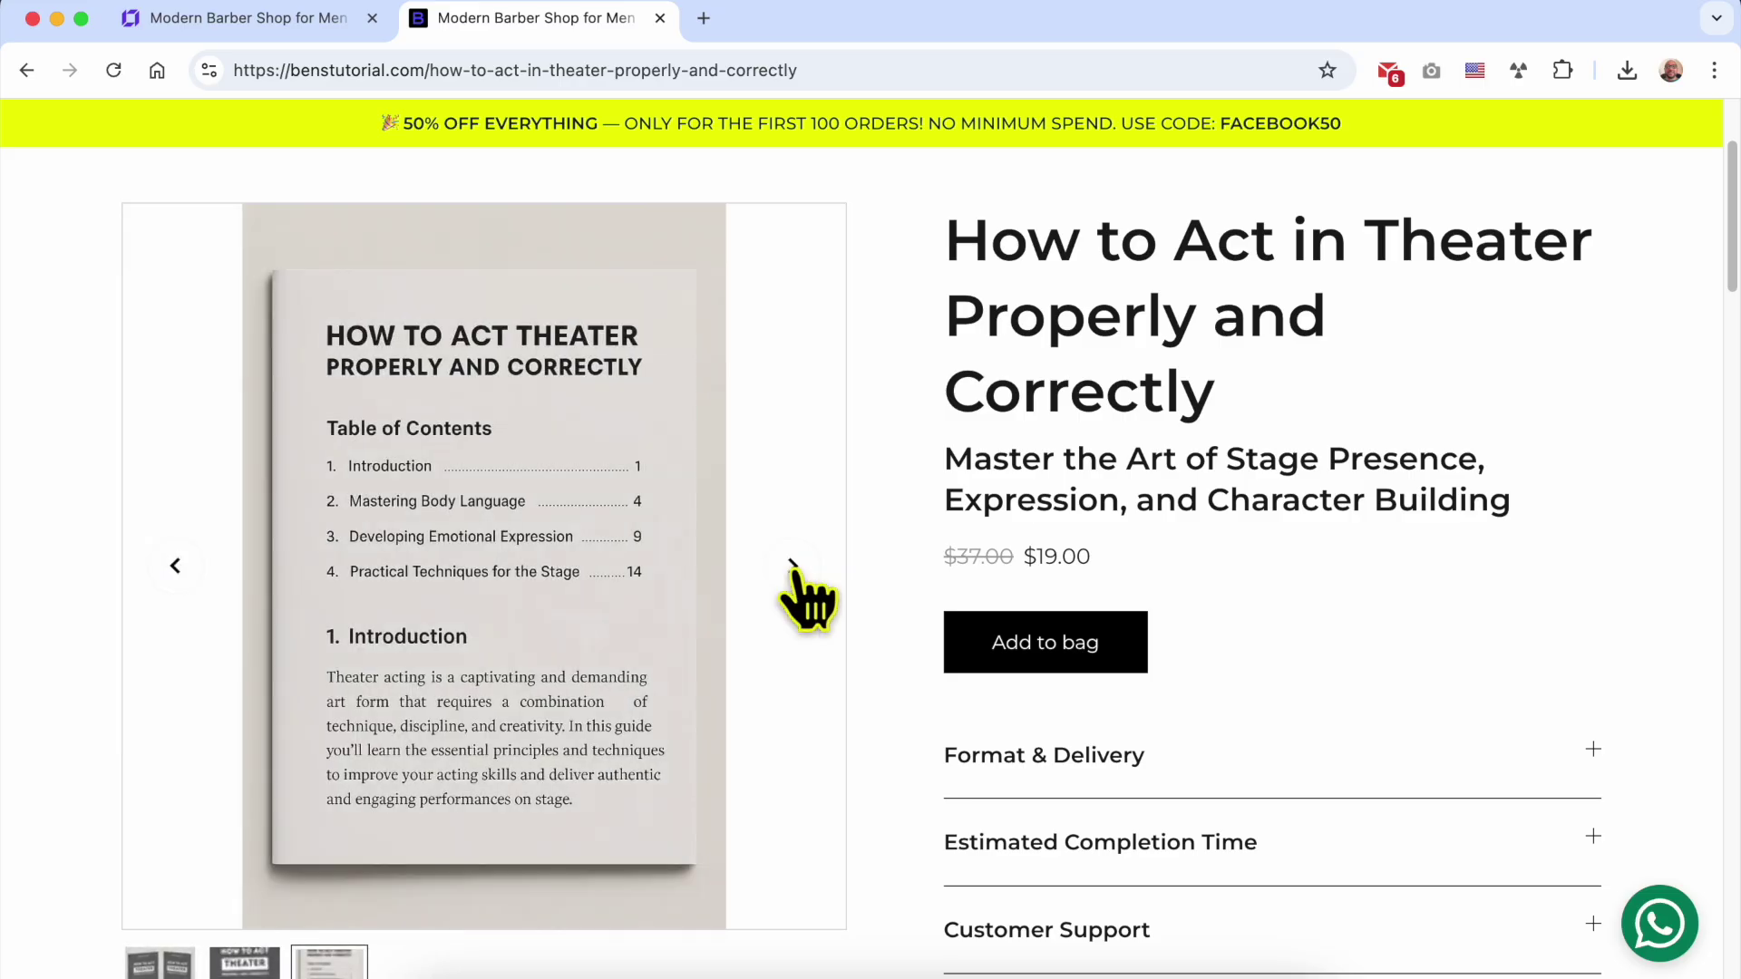
scroll(706, 635, down, 1)
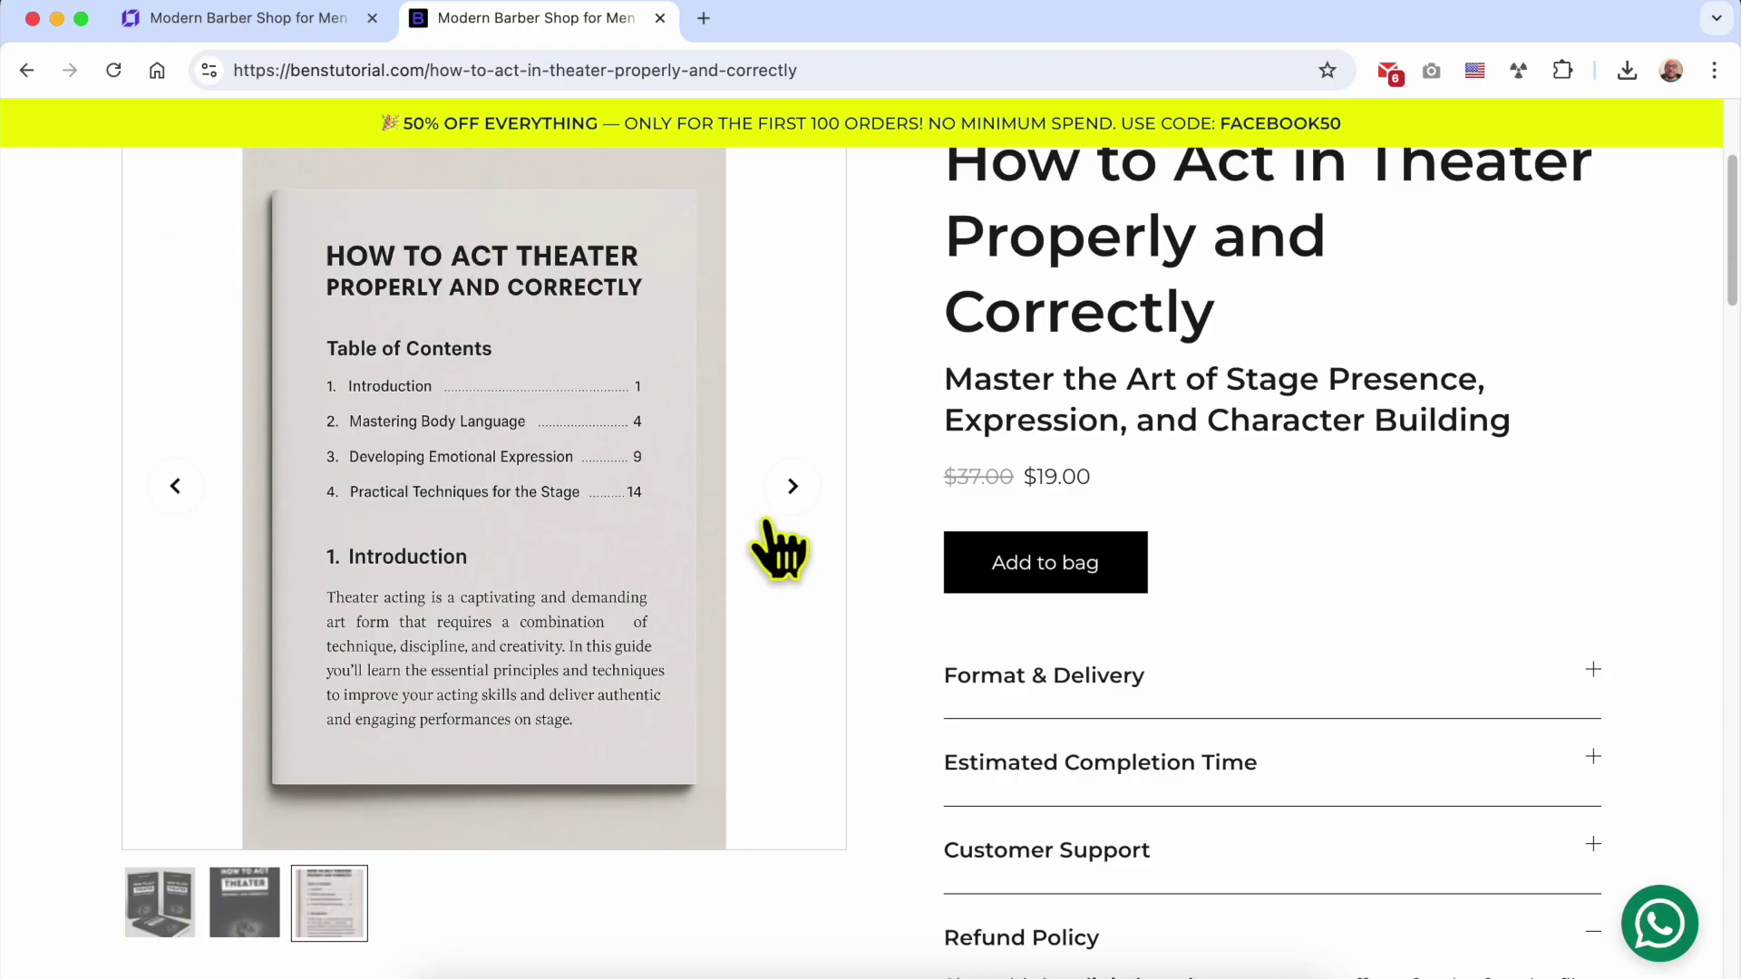
- Review the eBook's description on the live page, including the intro paragraph, cover image, "Inside you'll learn" list and embedded YouTube video
scroll(778, 548, down, 8)
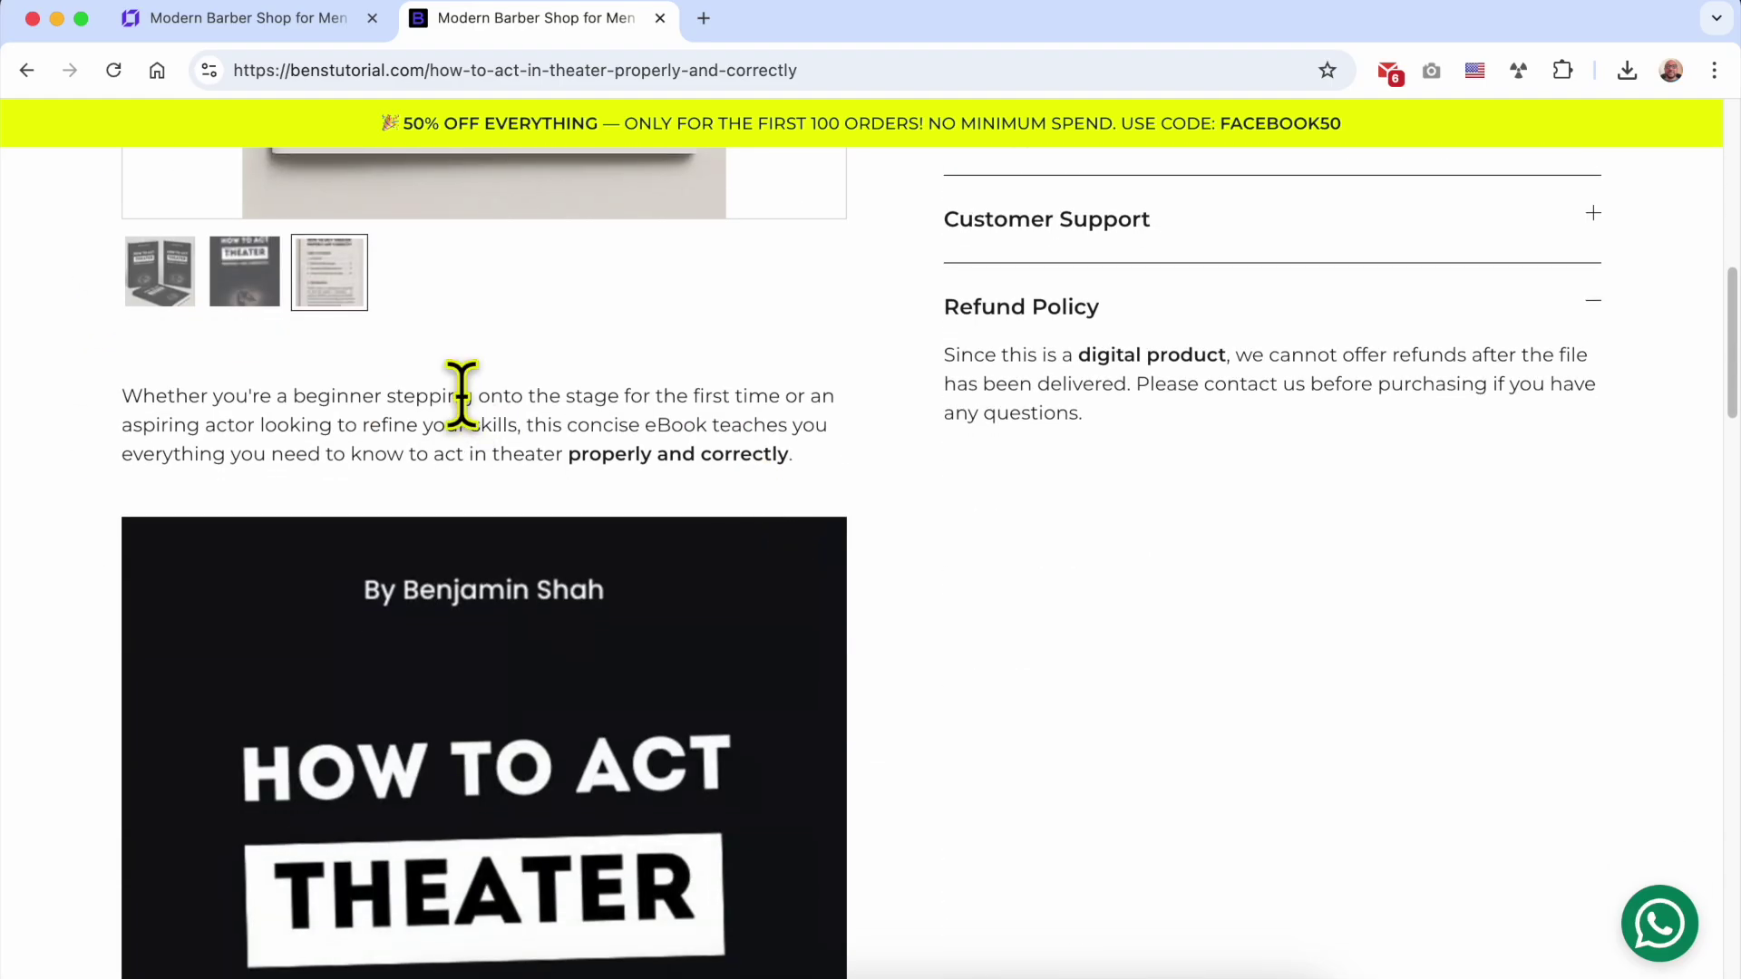
triple_click(462, 396)
click(477, 396)
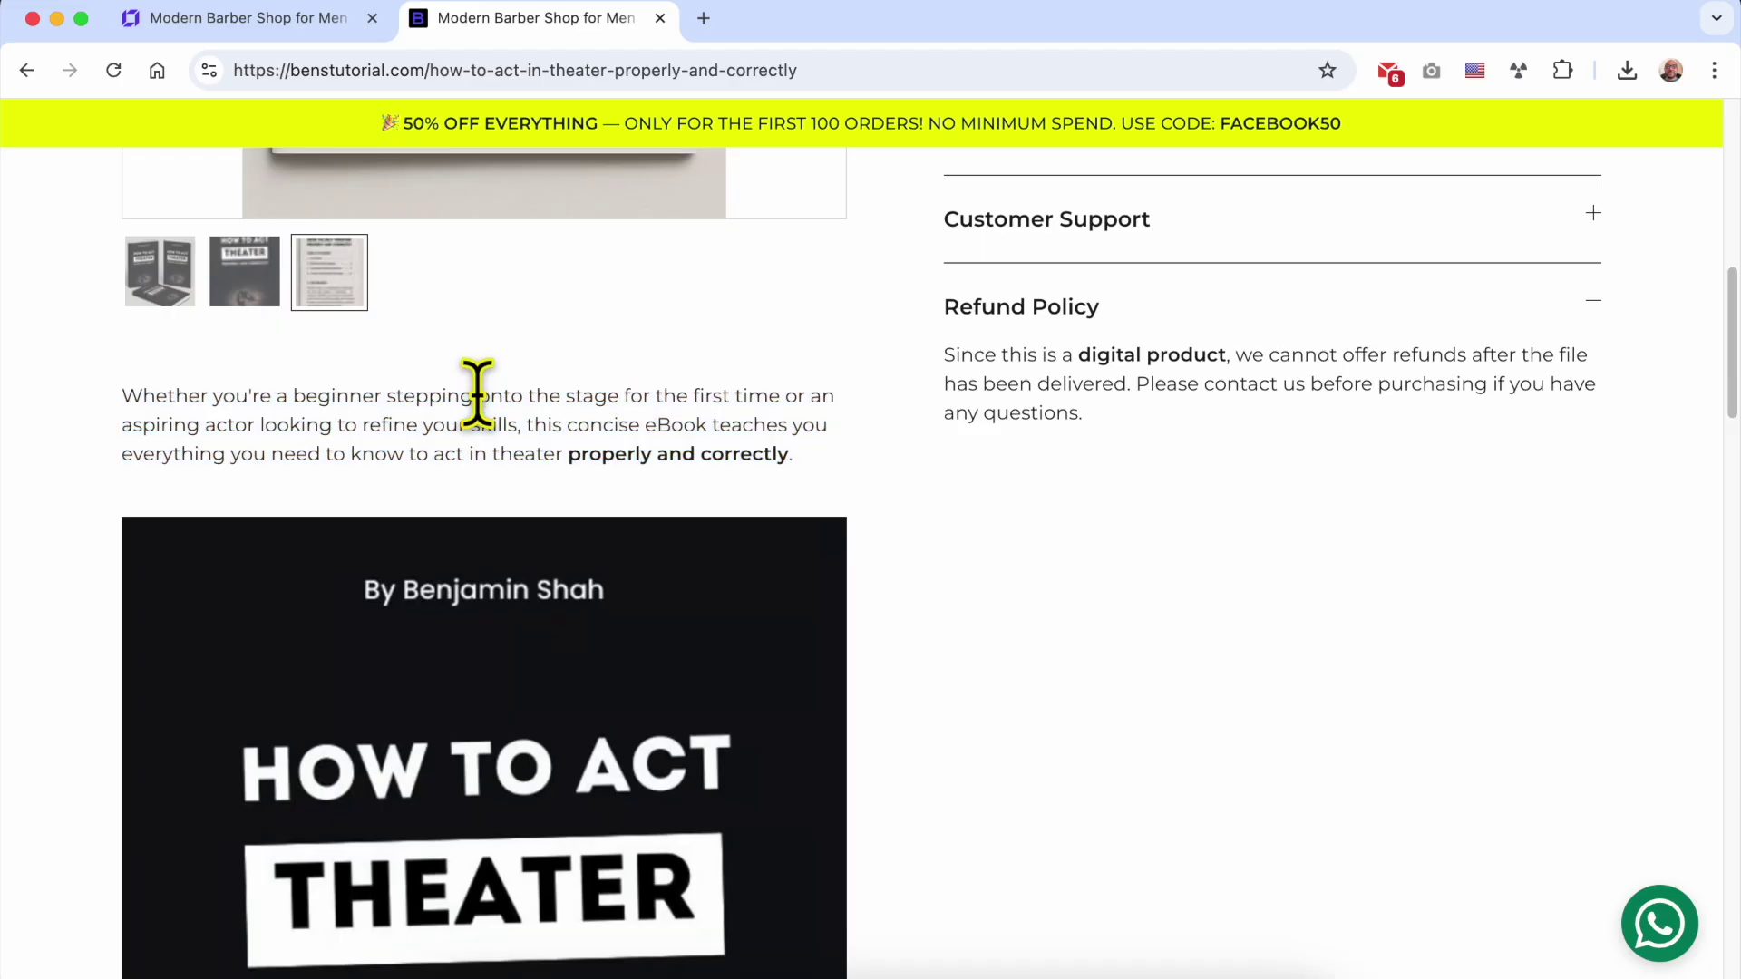
triple_click(423, 413)
scroll(683, 419, down, 6)
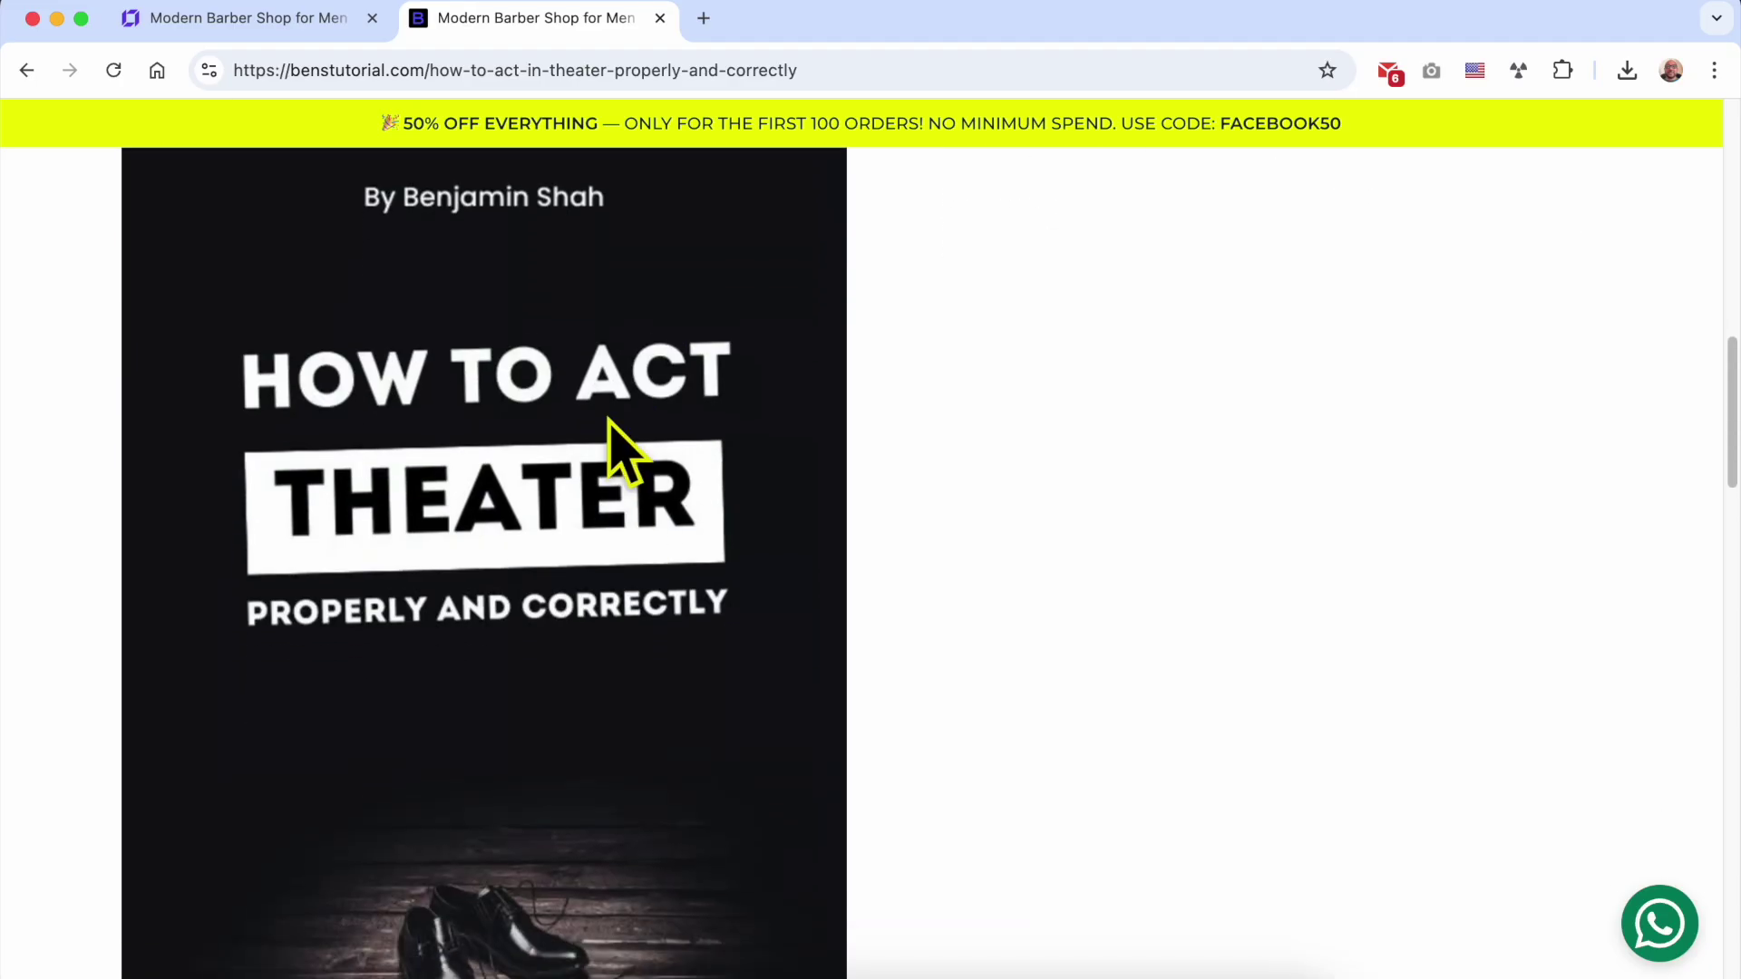
scroll(641, 388, down, 8)
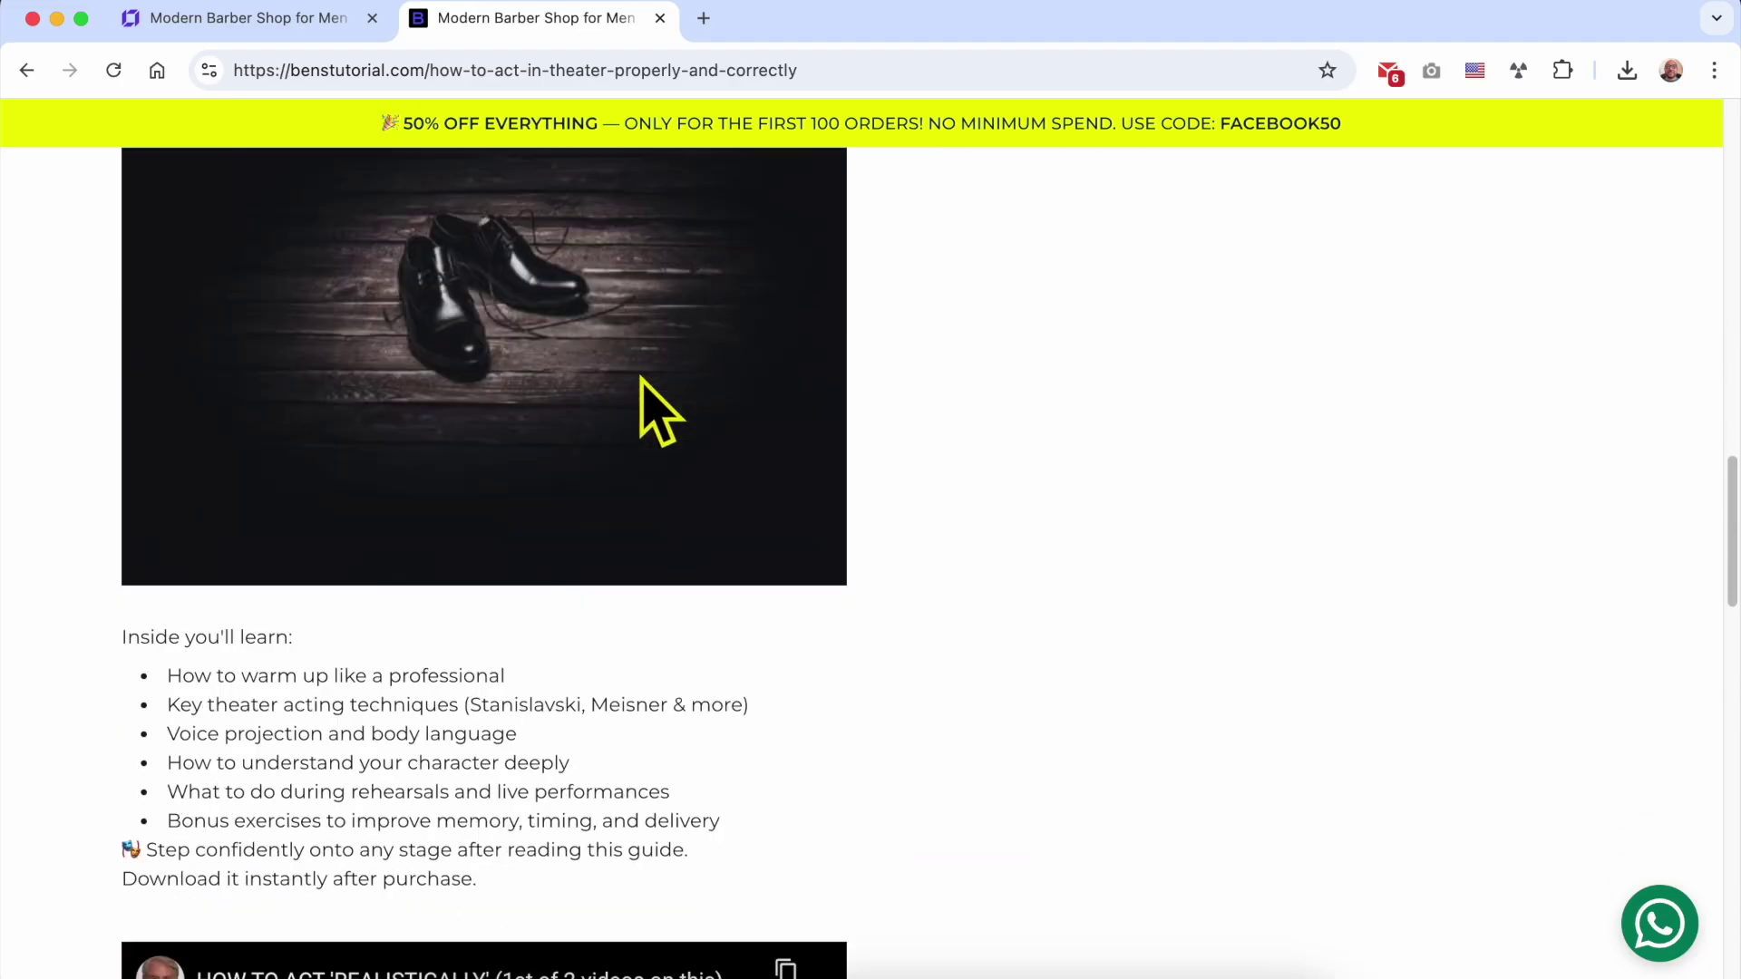
scroll(271, 519, down, 7)
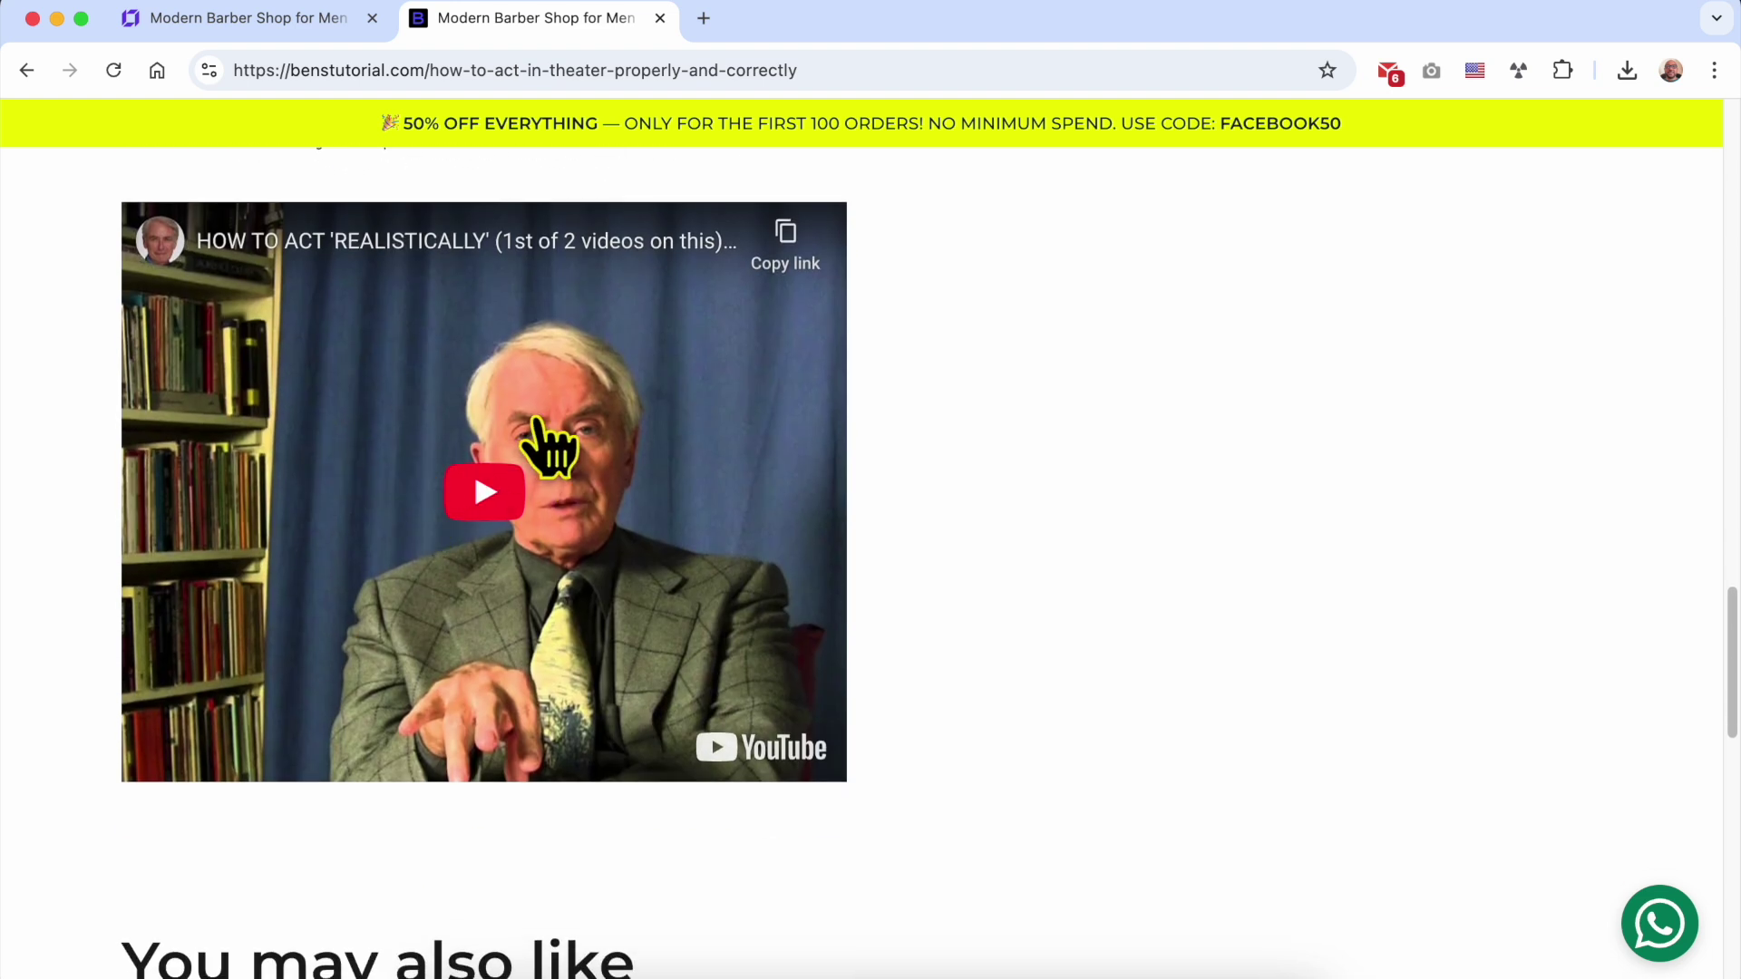
- Page through the "You may also like" products to the third page and return to the eBook's main product details
scroll(1107, 535, down, 8)
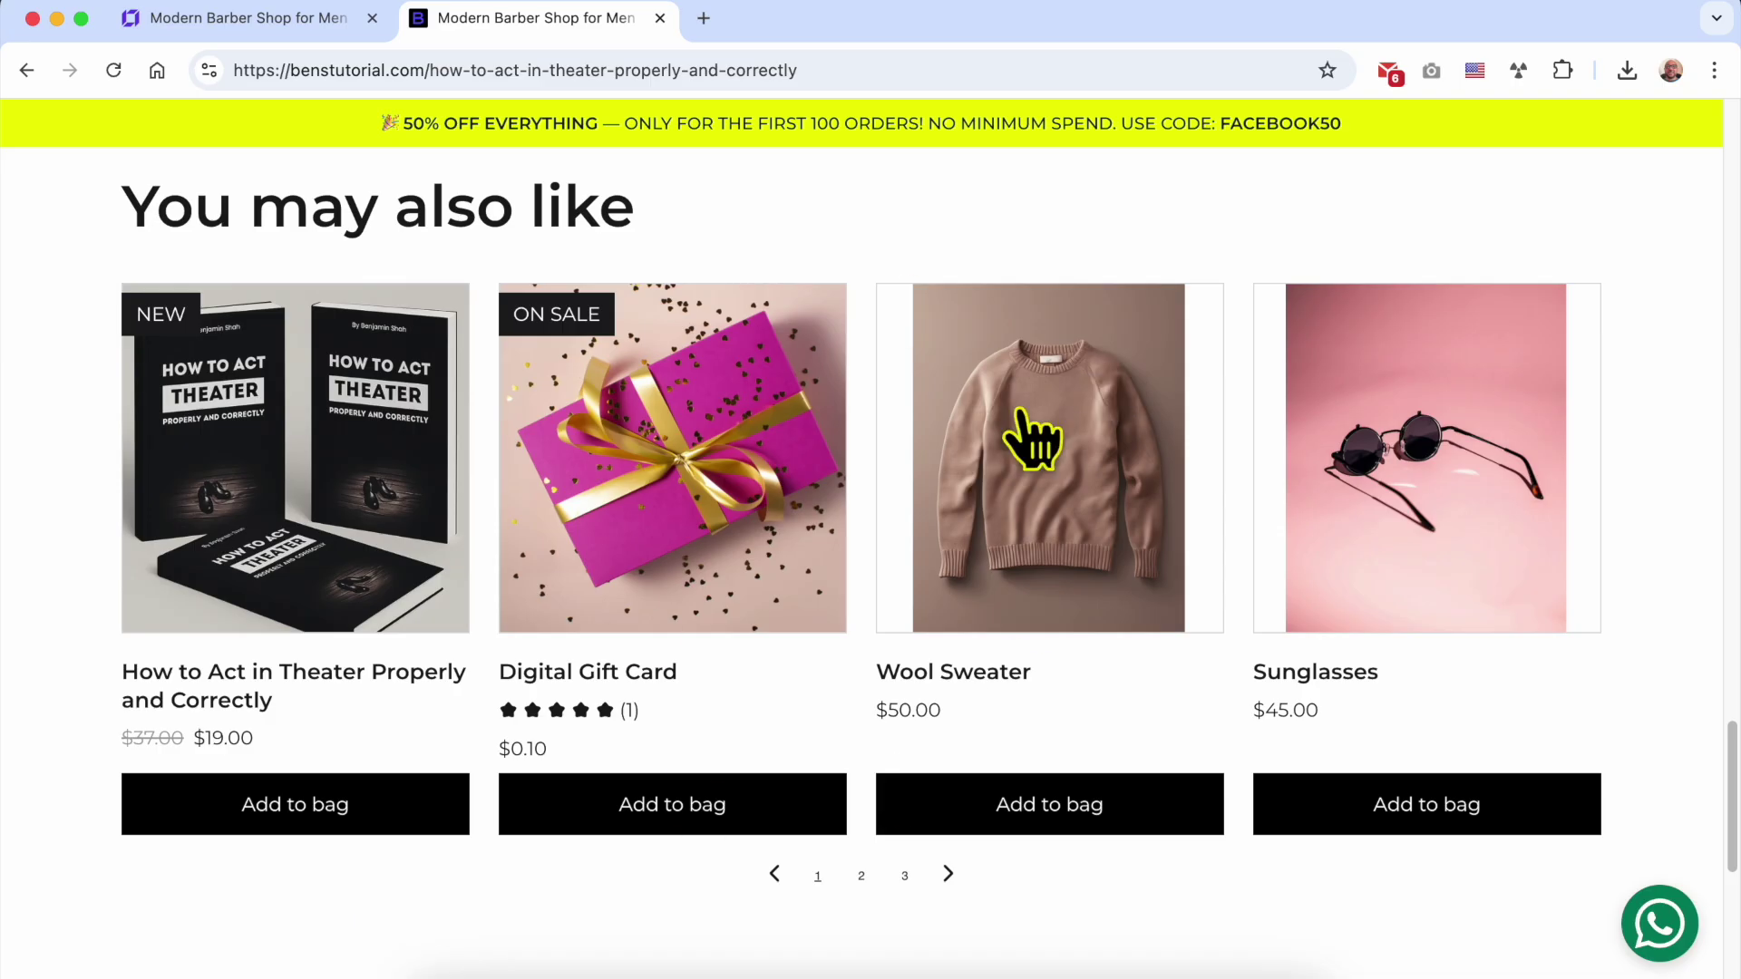
click(948, 874)
click(949, 839)
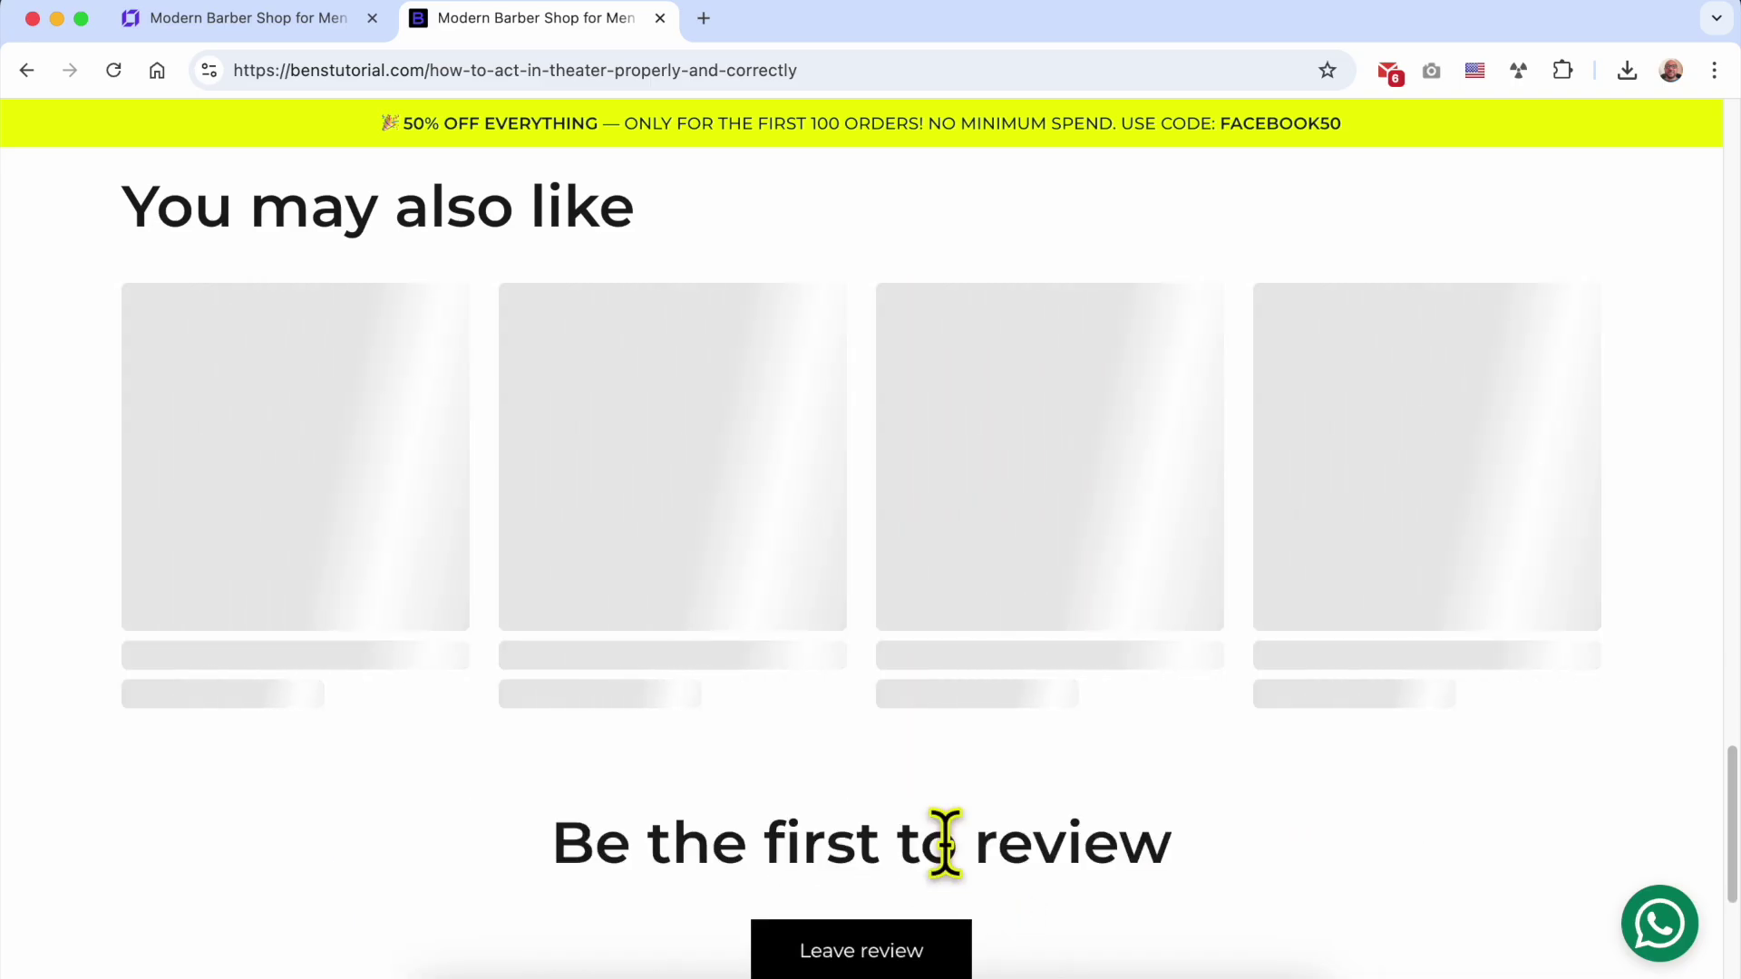
scroll(906, 607, up, 20)
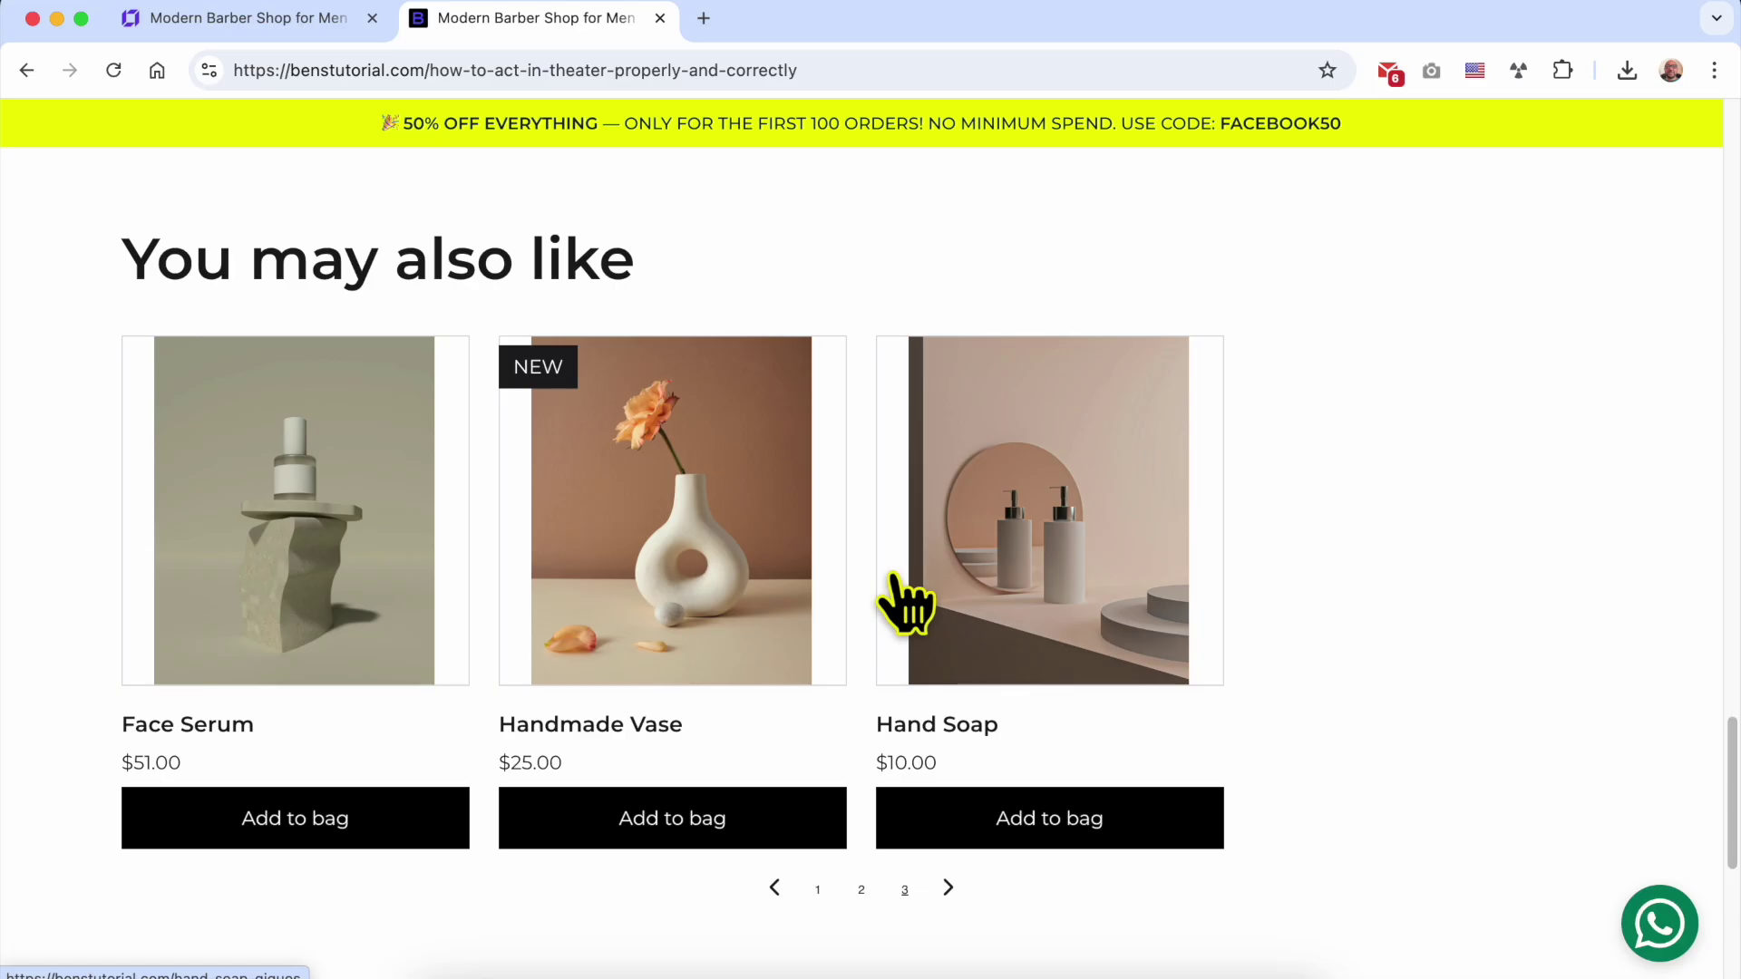
scroll(906, 606, down, 5)
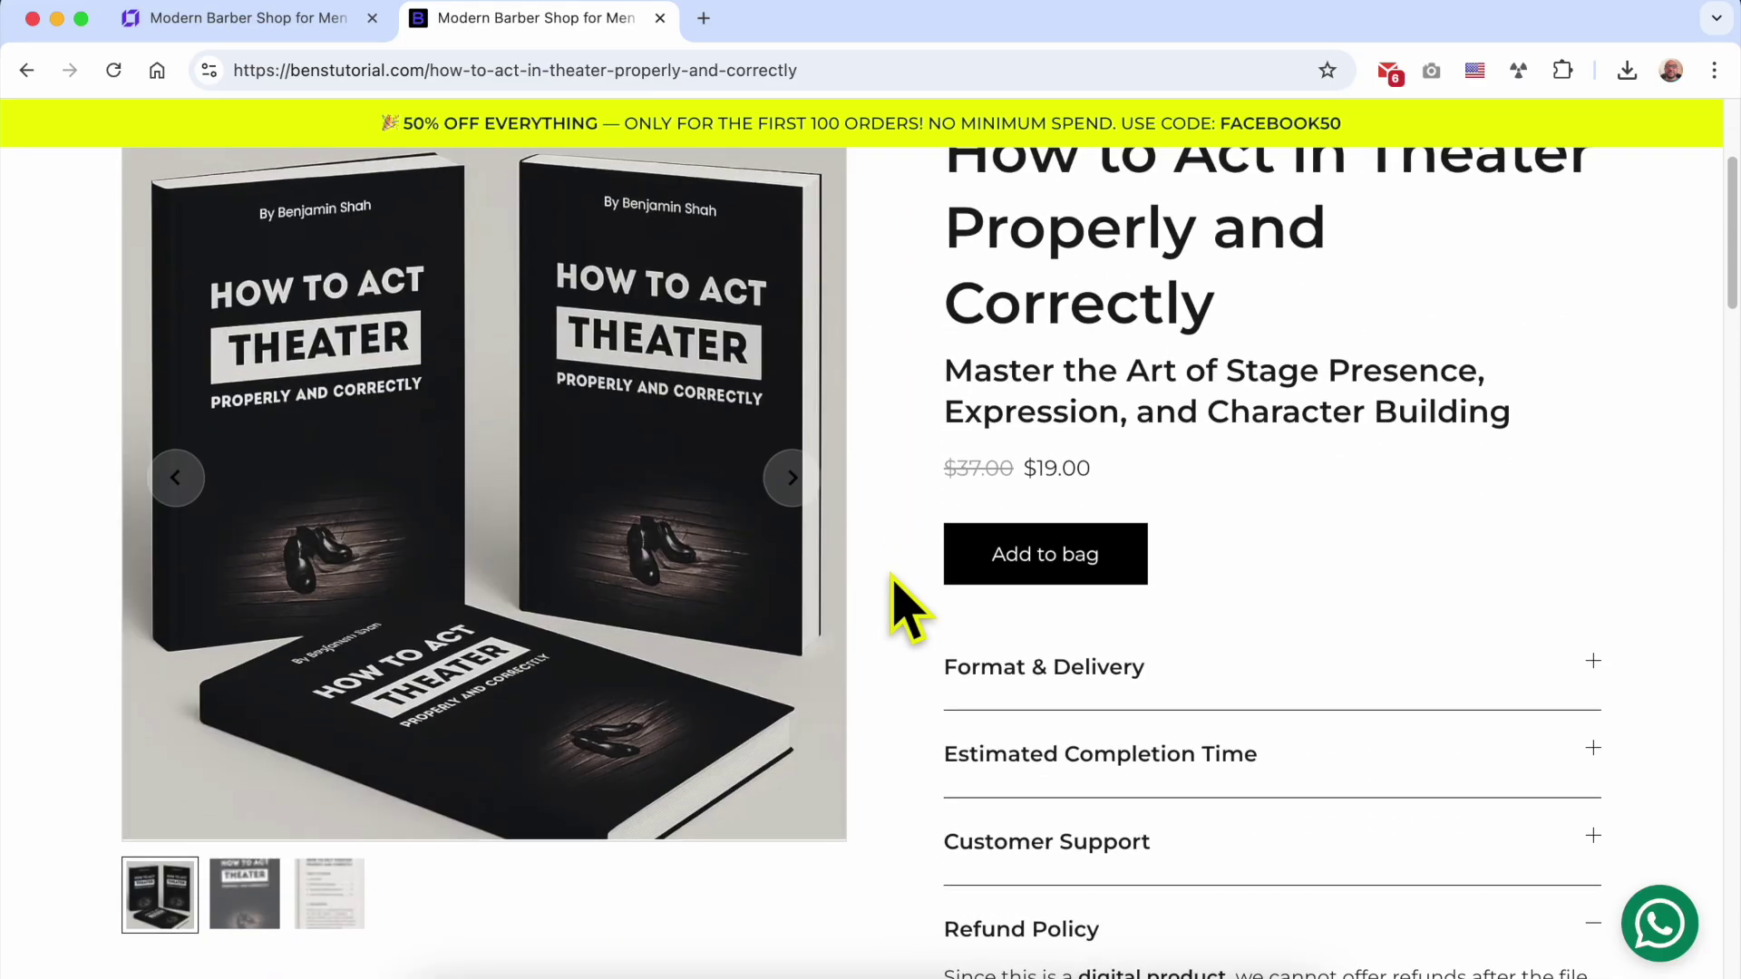
scroll(906, 608, up, 1)
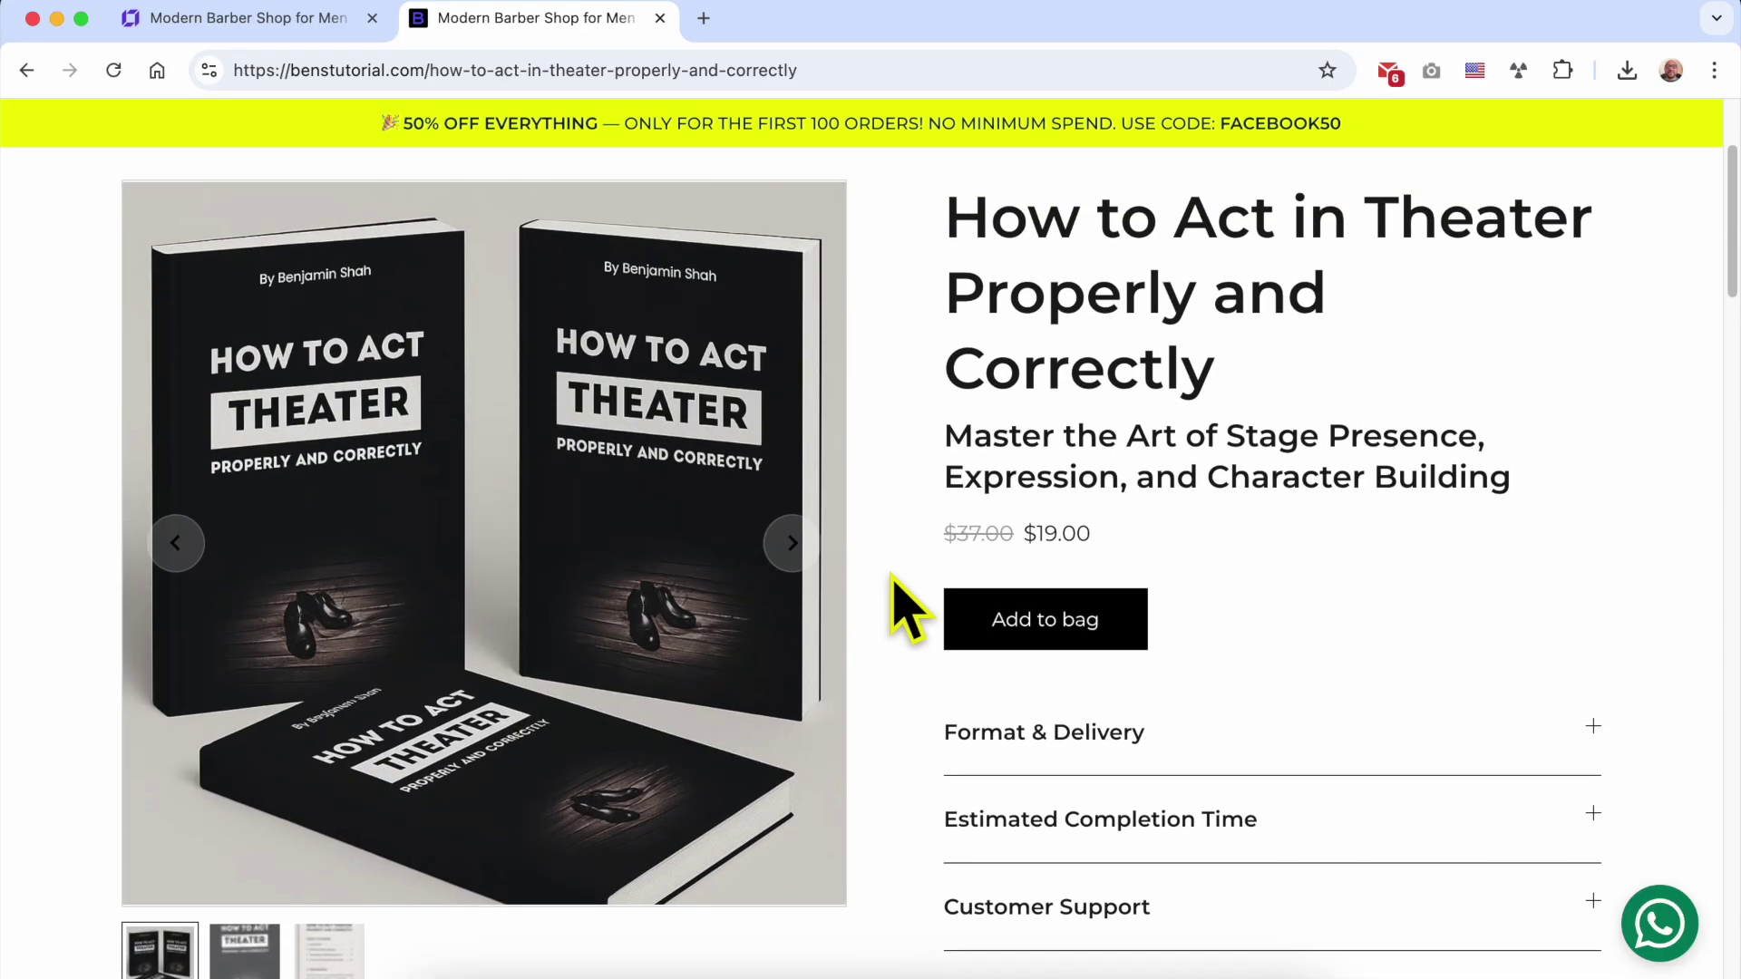